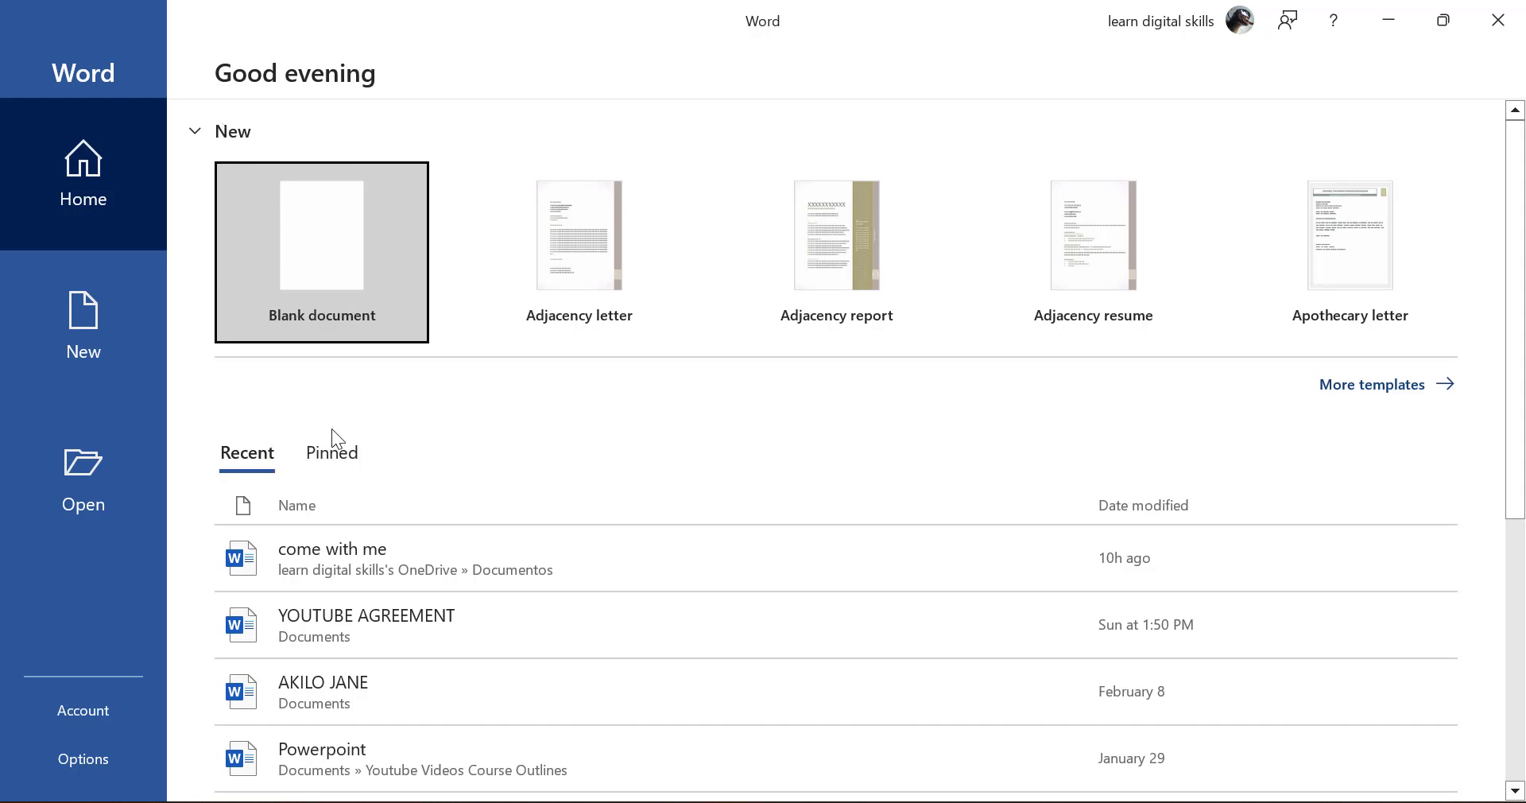
# Step: Look through the New page and the This PC and Add a Place locations on the Open page
pyautogui.click(116, 327)
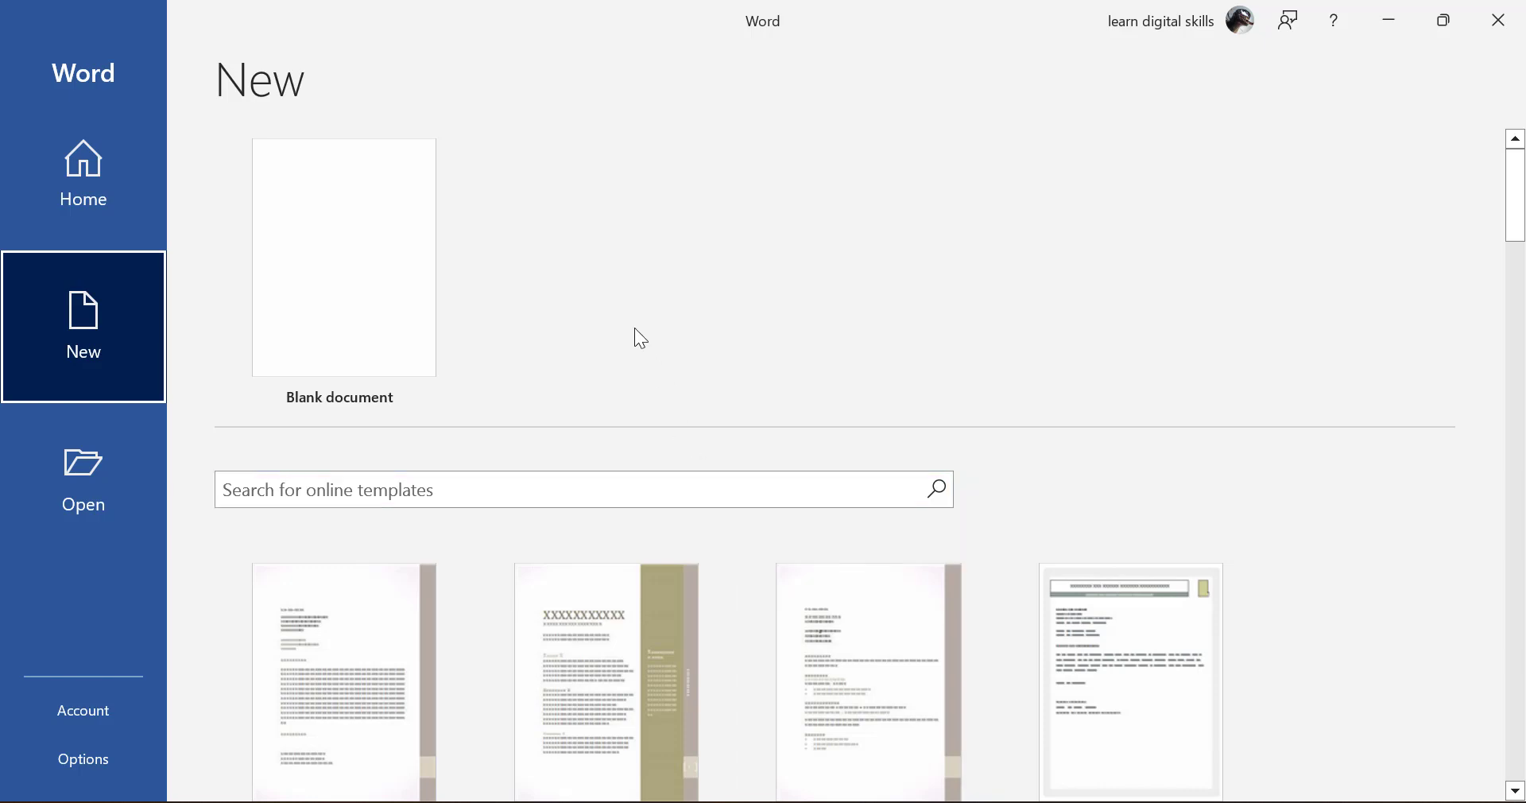
pyautogui.click(97, 465)
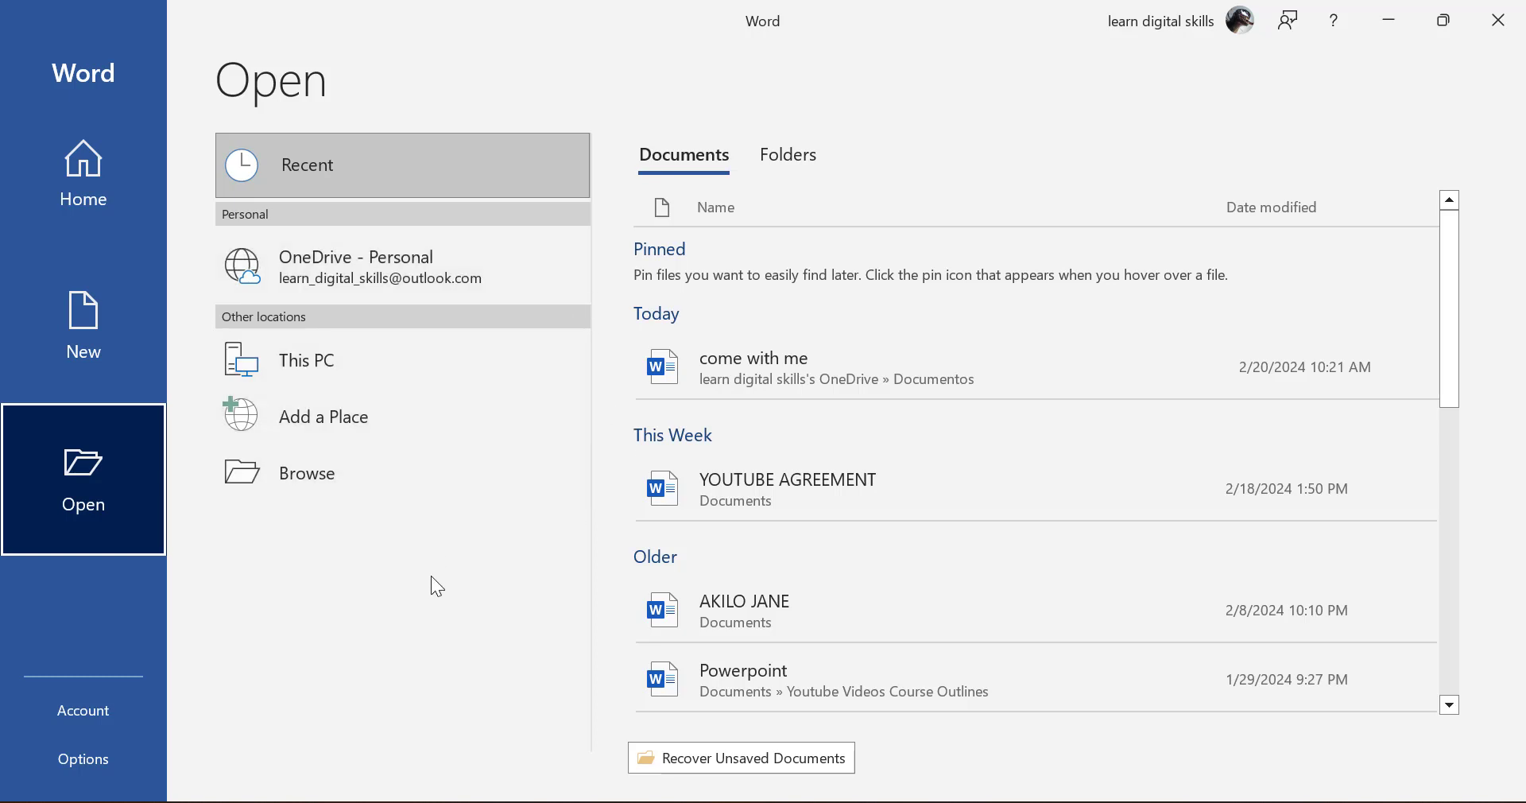
pyautogui.click(326, 364)
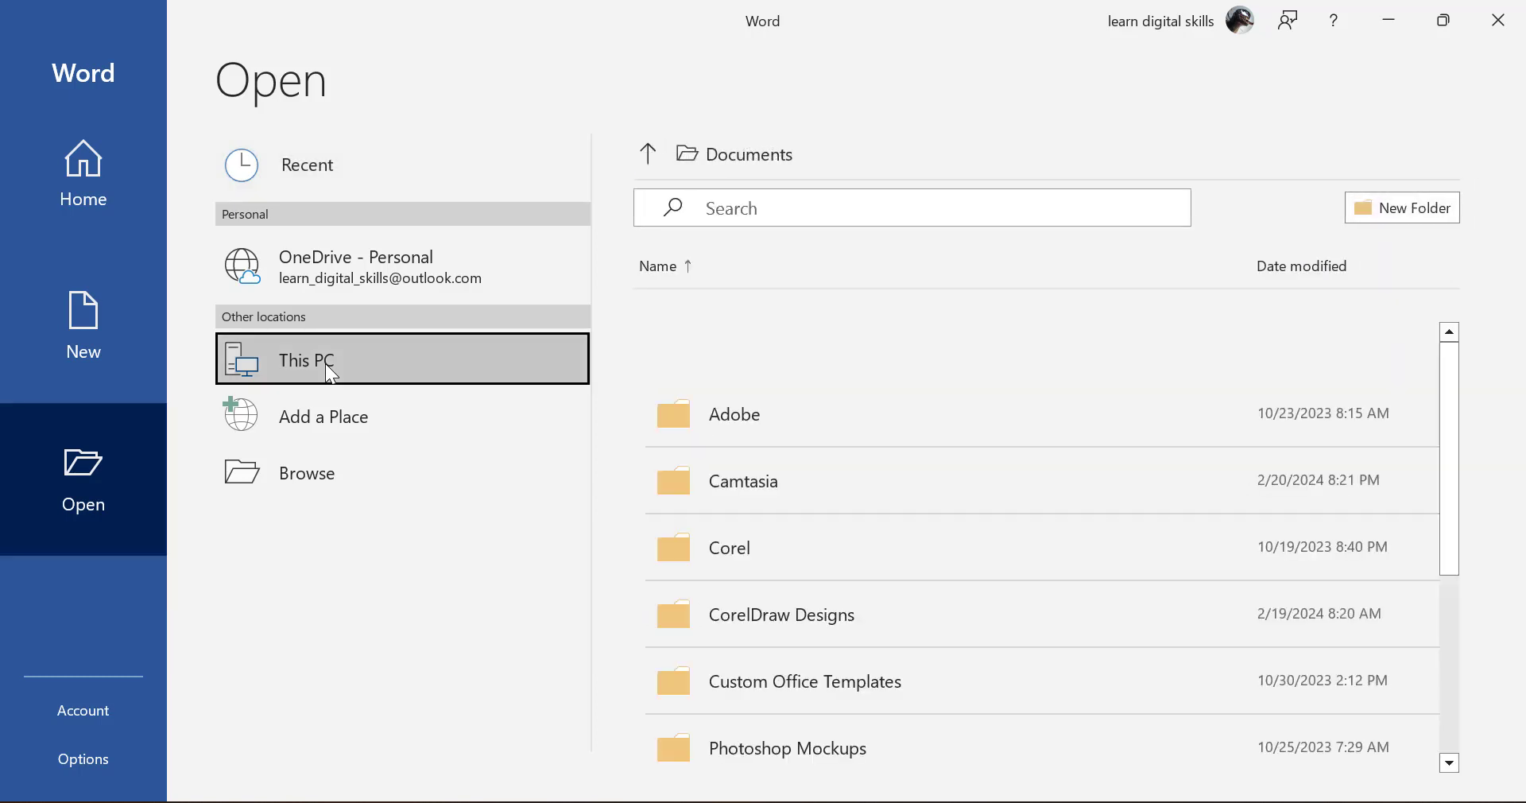
pyautogui.scroll(-5, 855, 608)
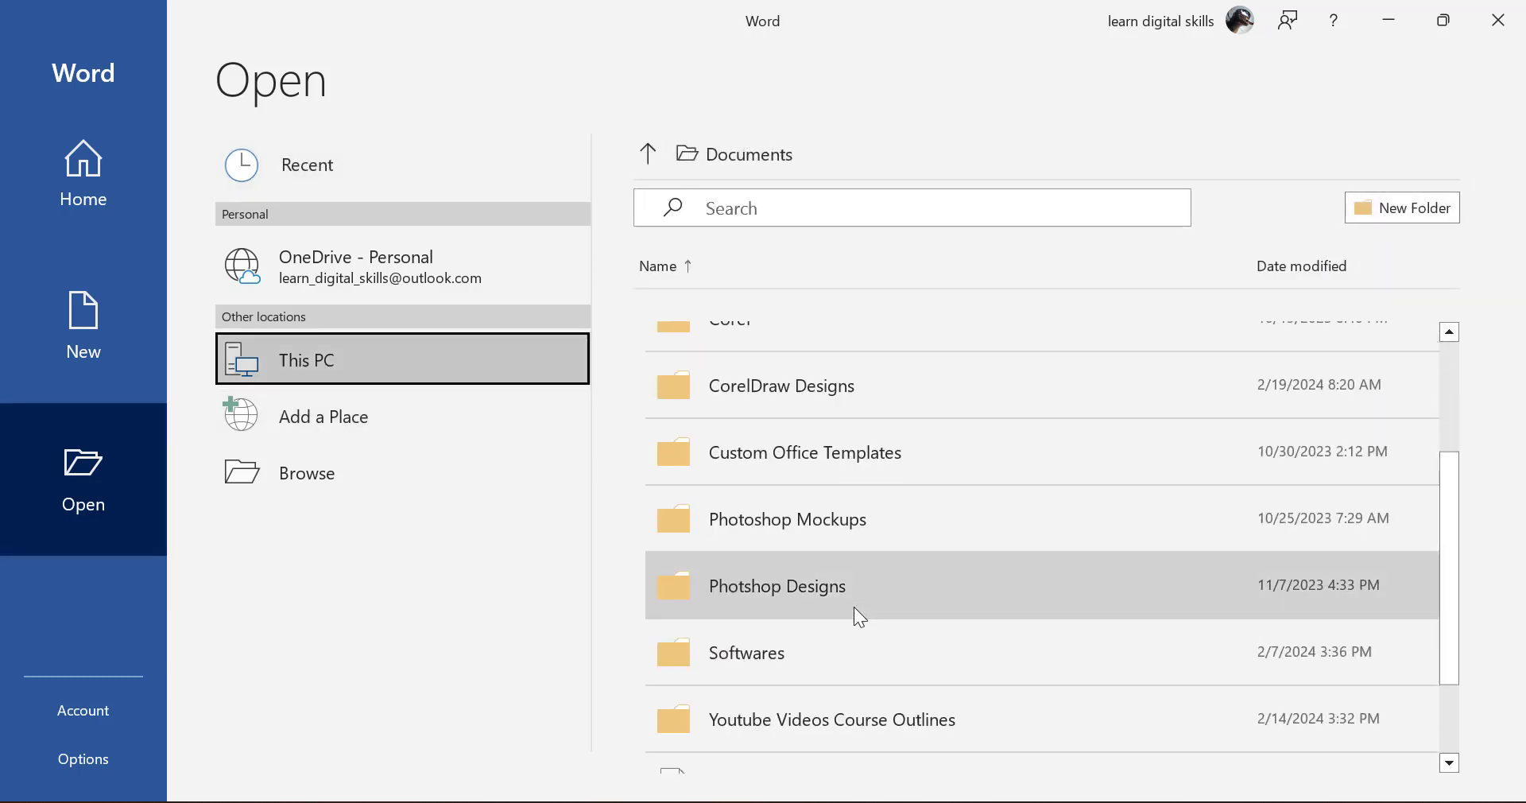
pyautogui.scroll(4, 853, 607)
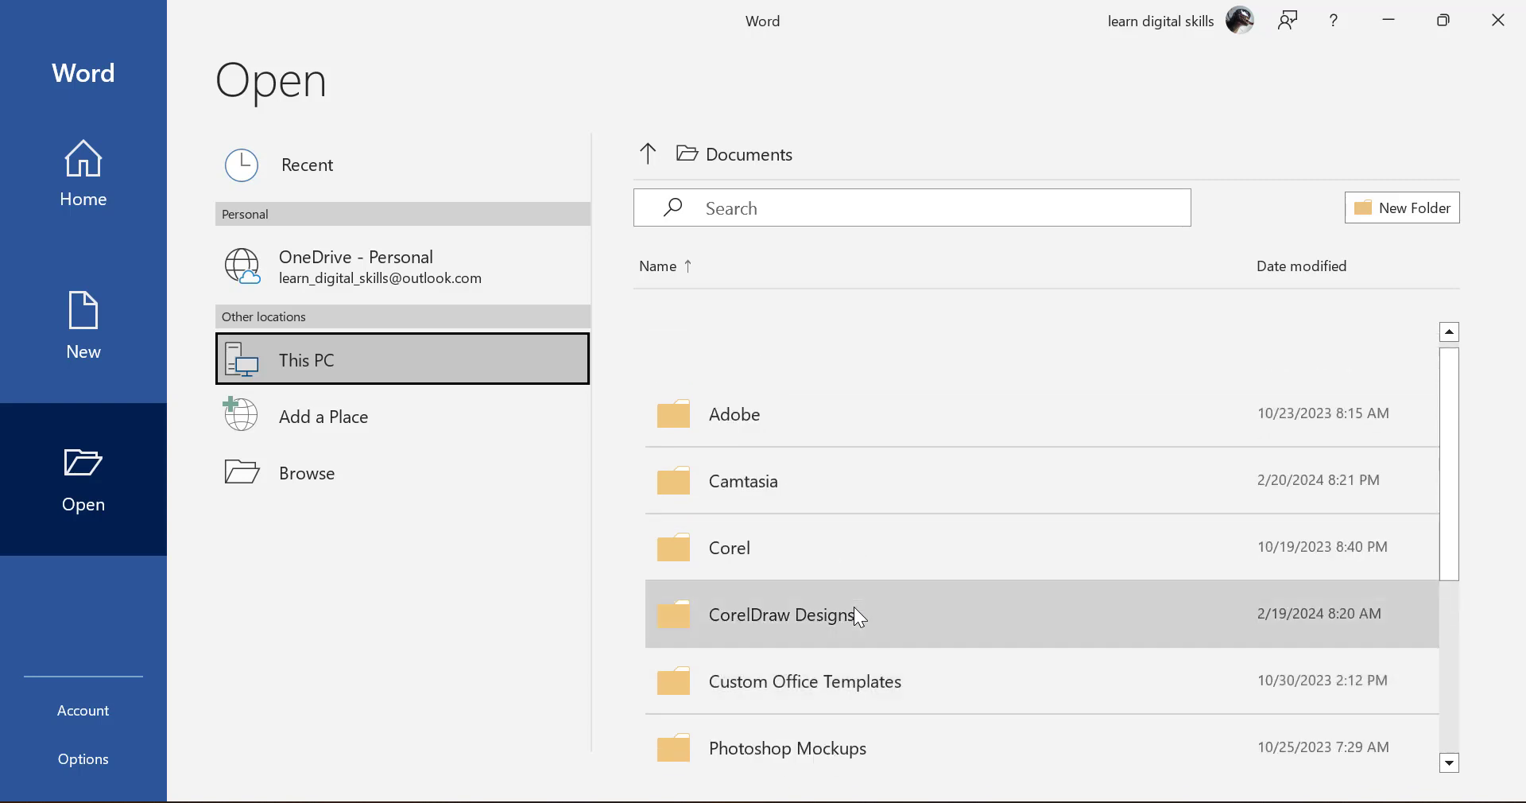
pyautogui.click(854, 607)
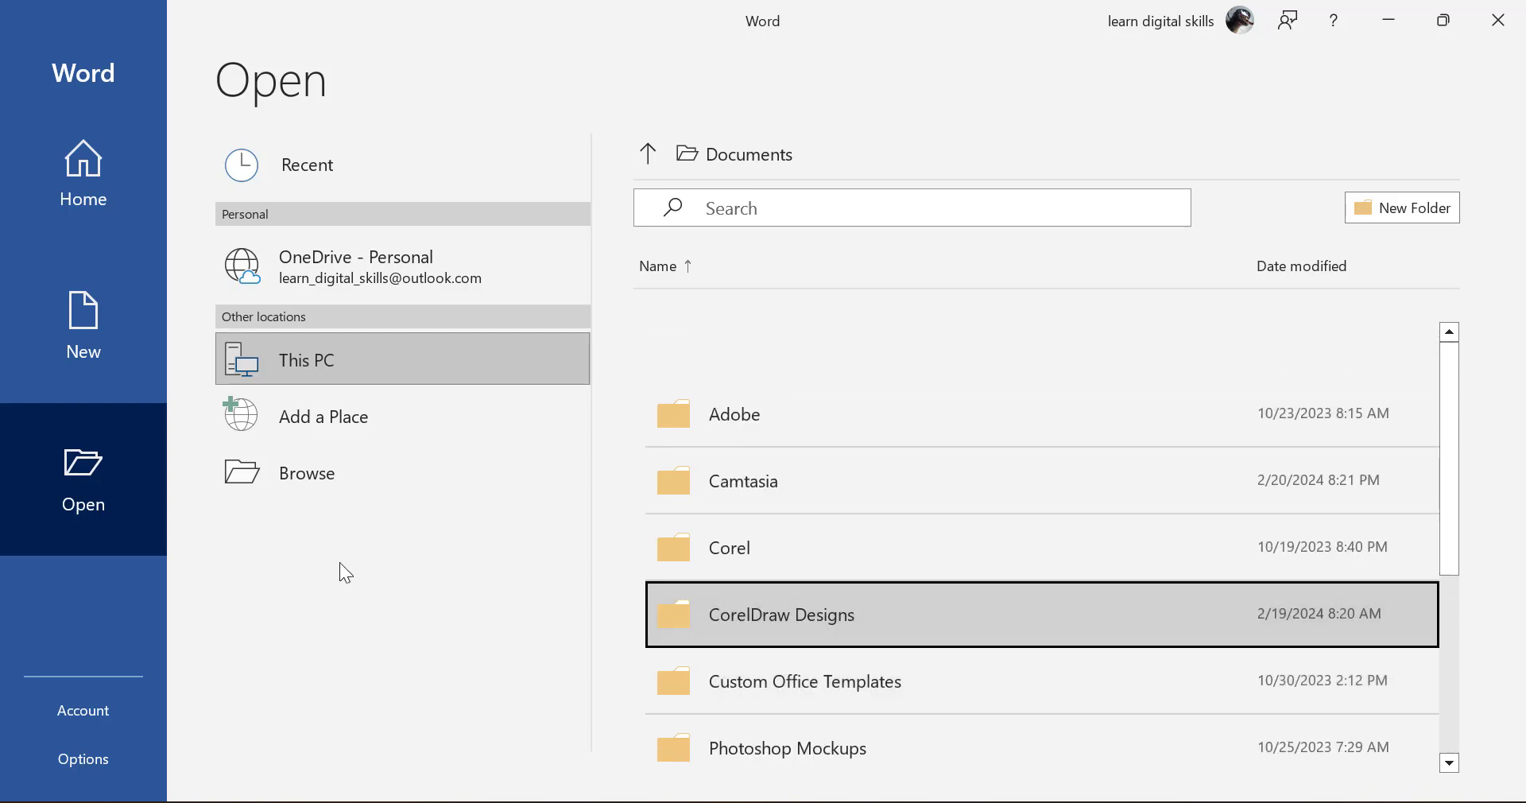
pyautogui.click(315, 417)
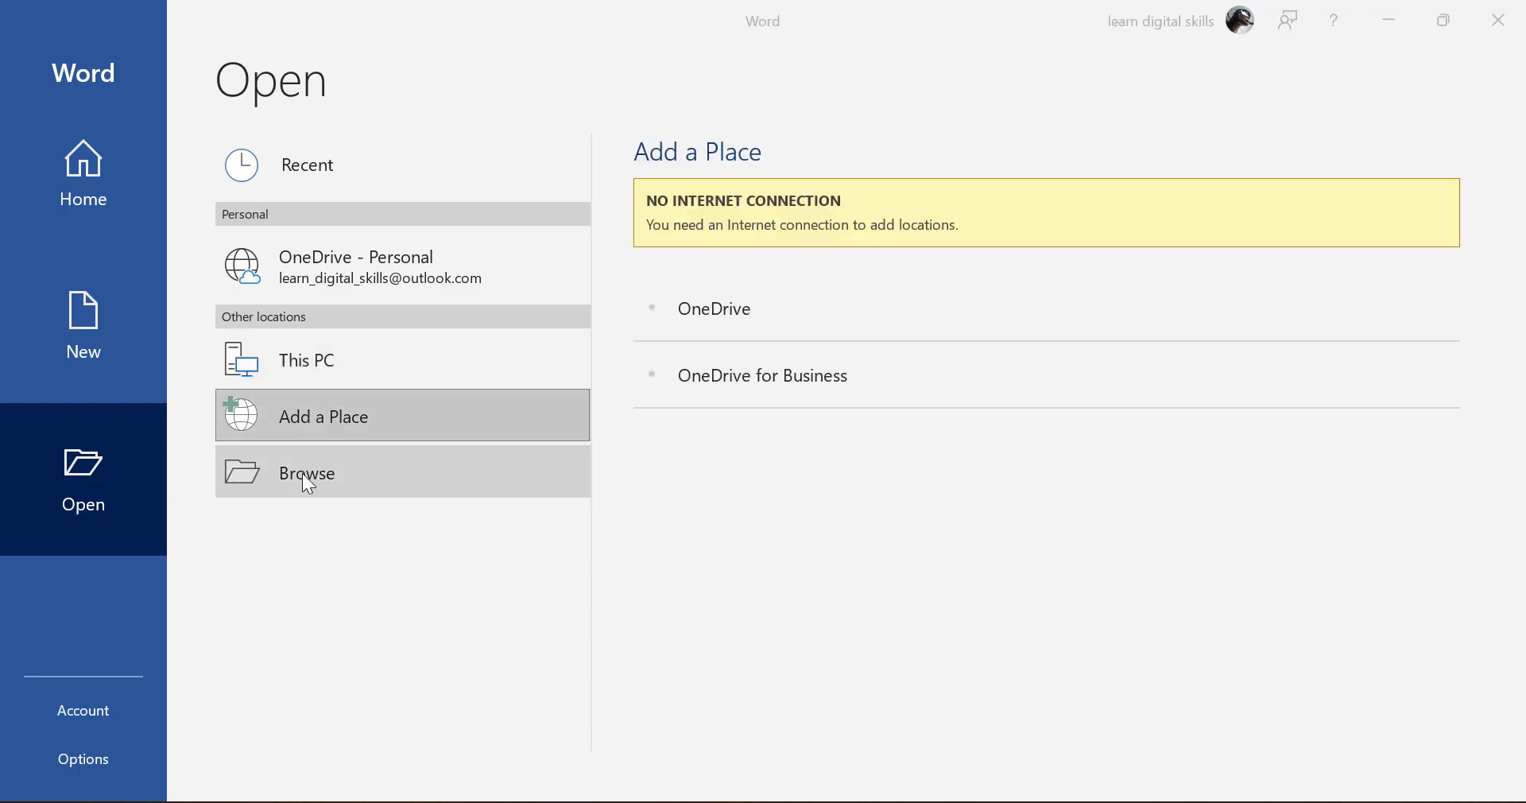
# Step: Browse the computer's Documents folder in the file-opening dialog and close it without opening a file
pyautogui.click(308, 477)
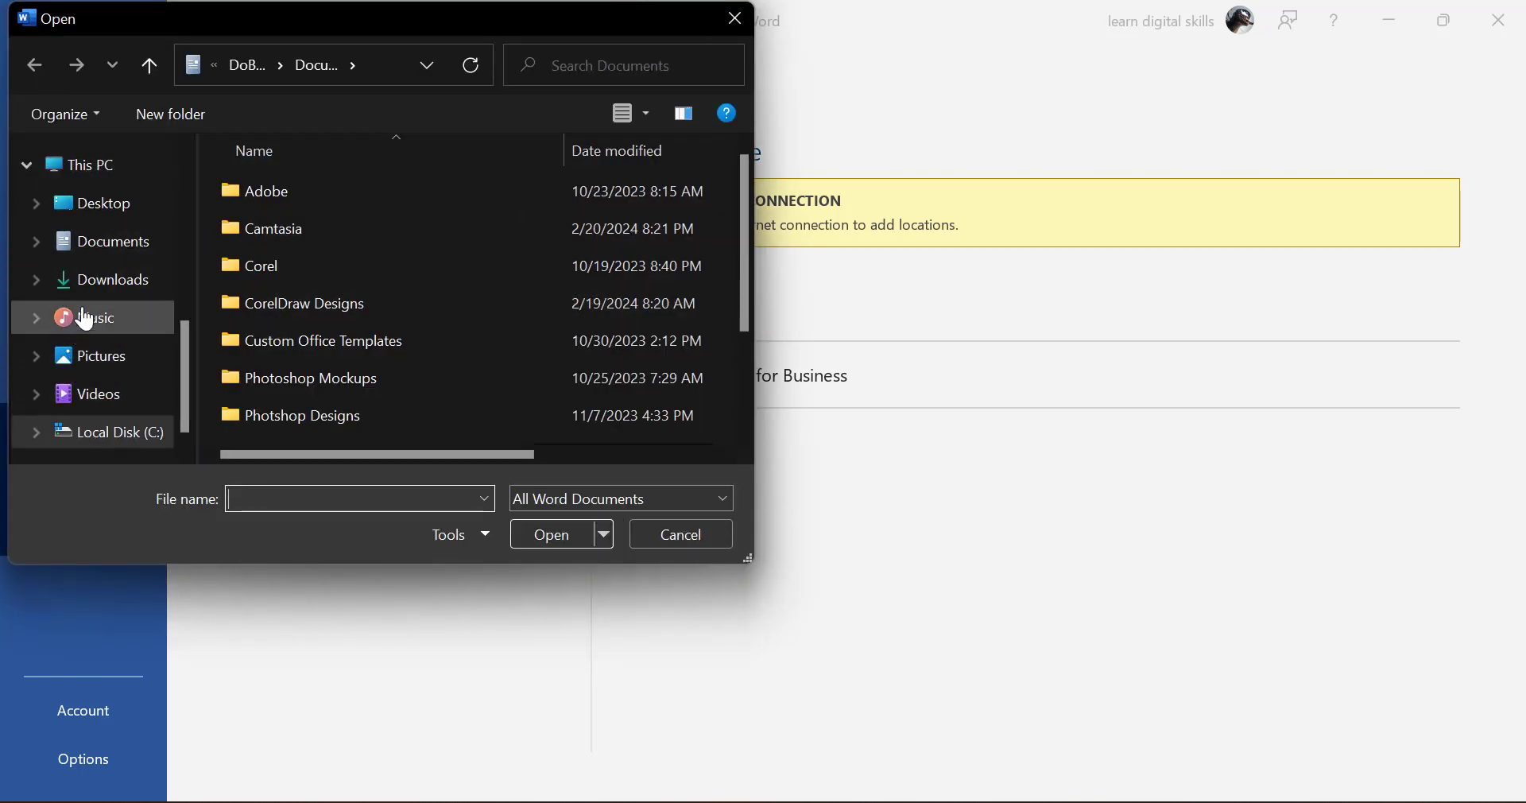
pyautogui.click(105, 243)
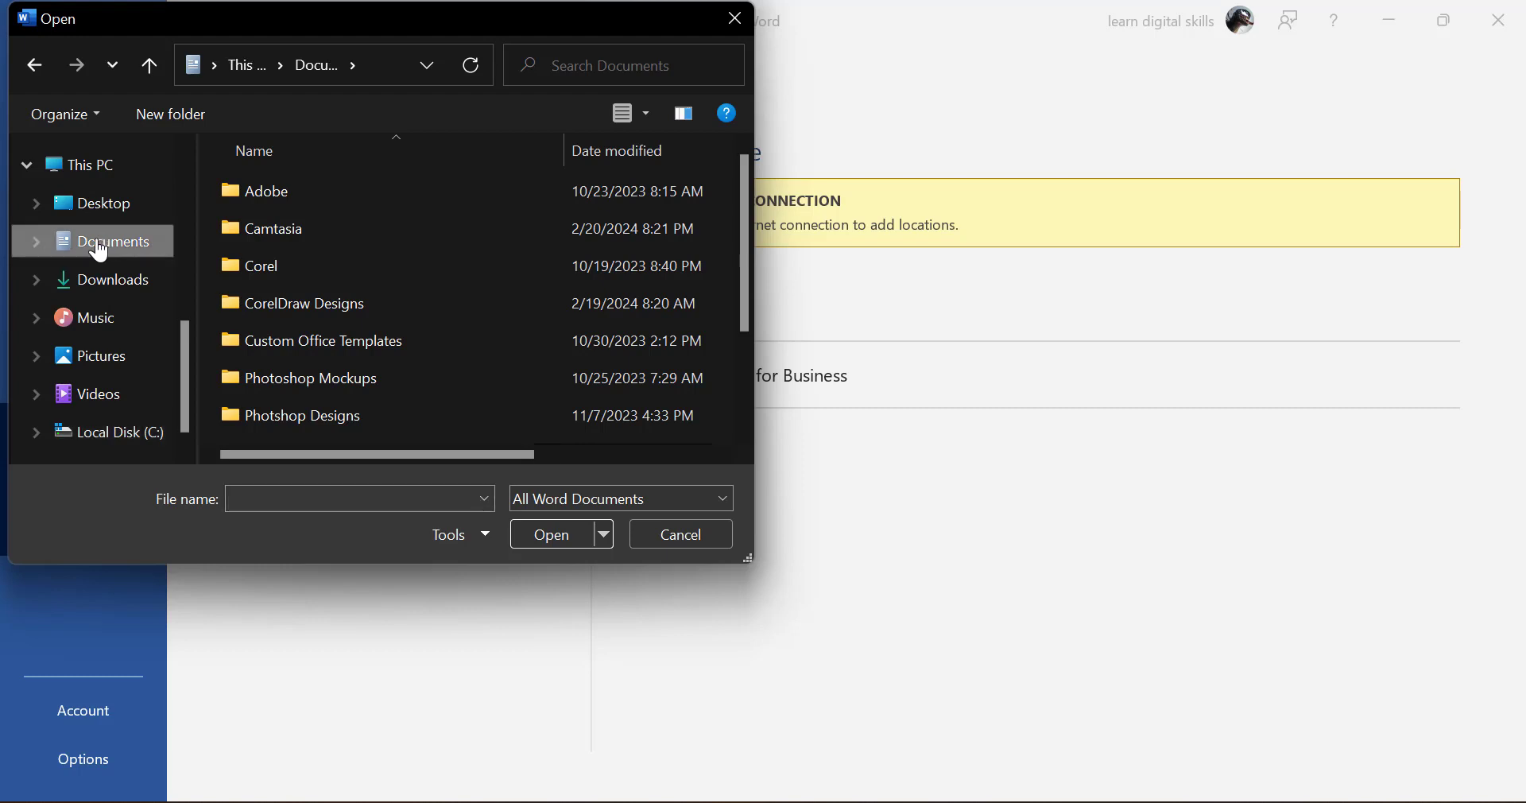
pyautogui.scroll(-3, 284, 306)
pyautogui.scroll(3, 283, 306)
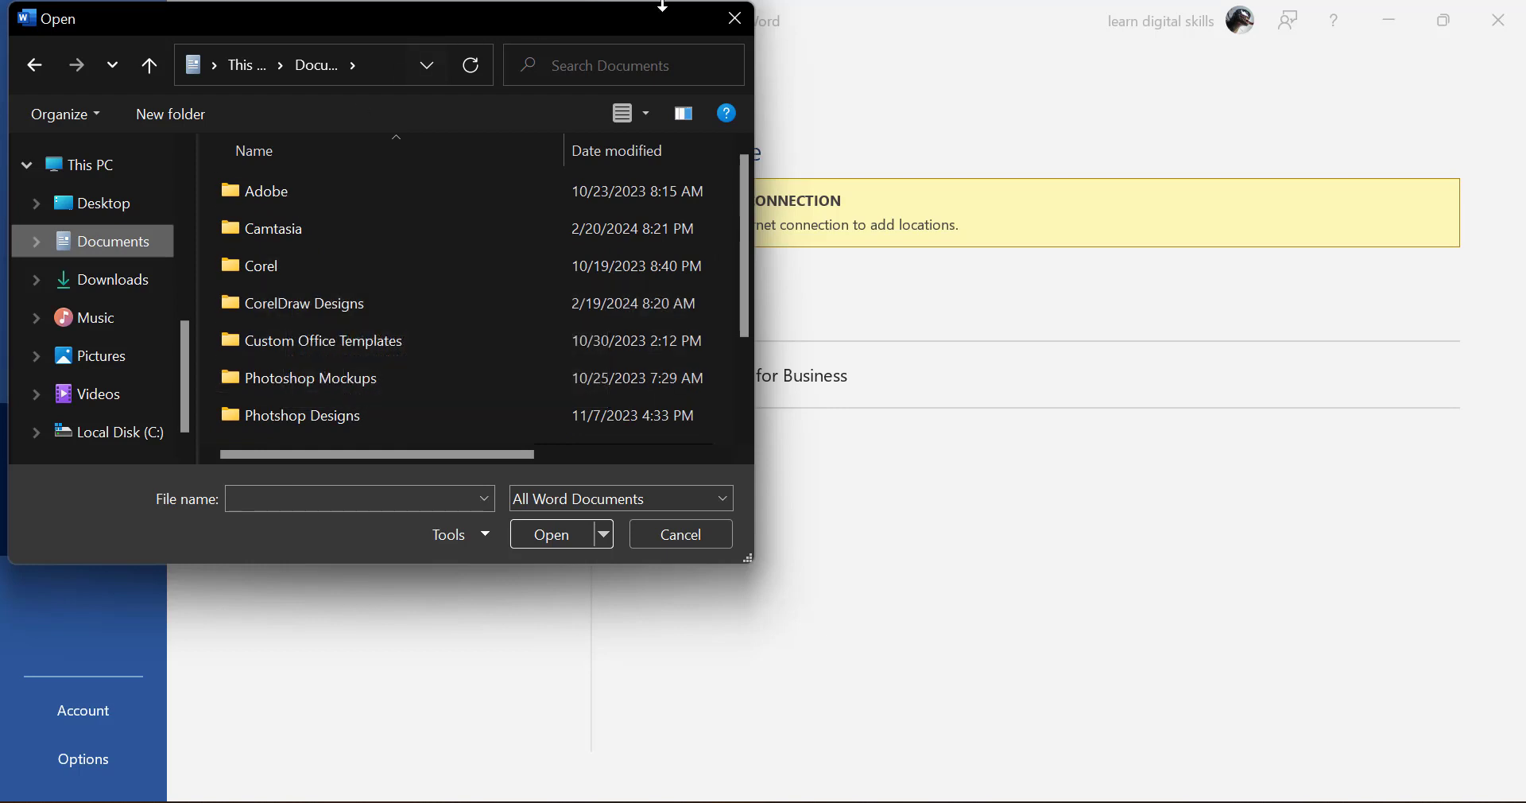
pyautogui.click(735, 19)
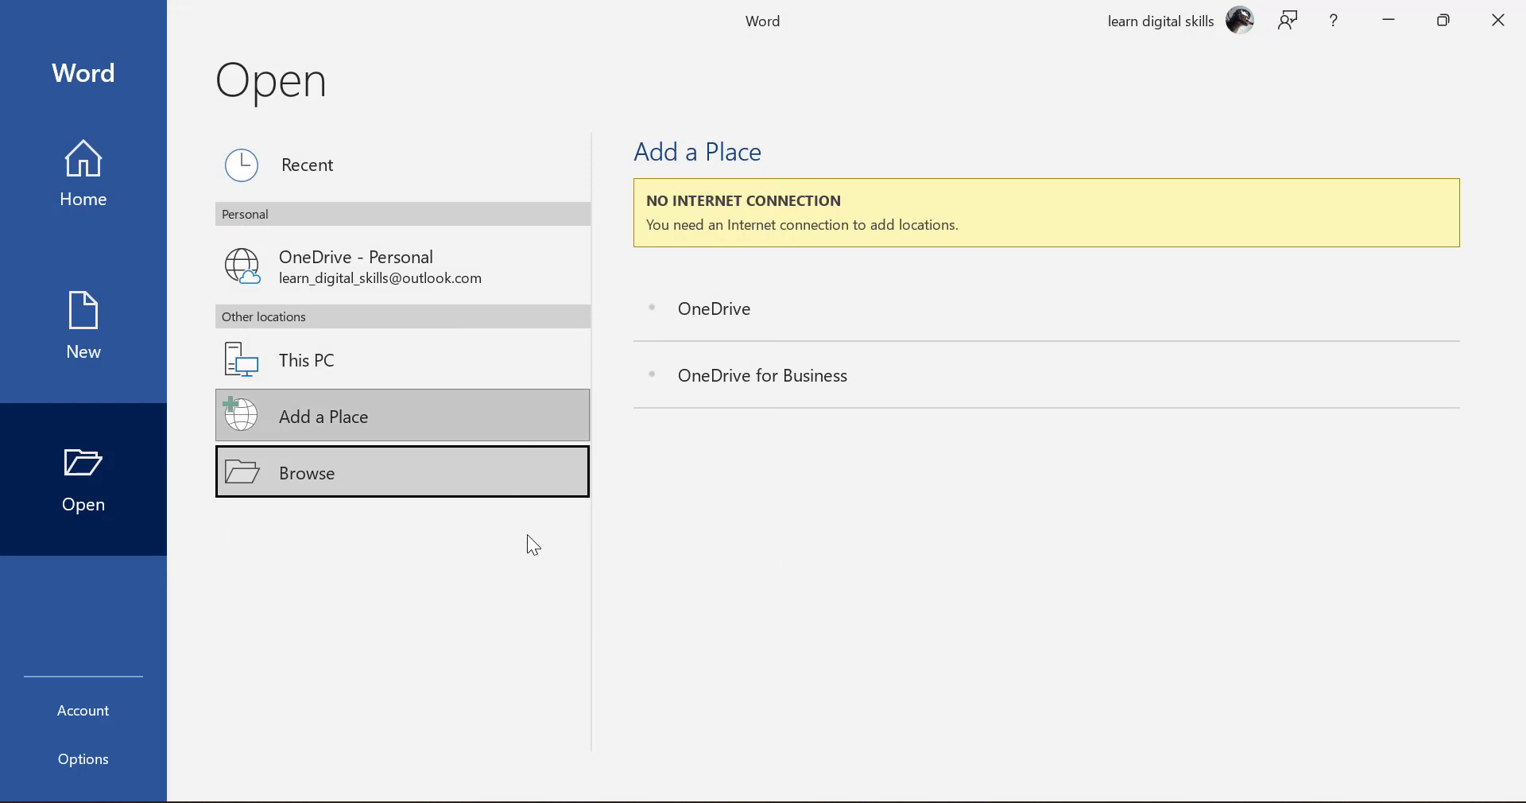
# Step: Show the recent documents on the Open page and compare them with the Documents folder in File Explorer
pyautogui.click(309, 163)
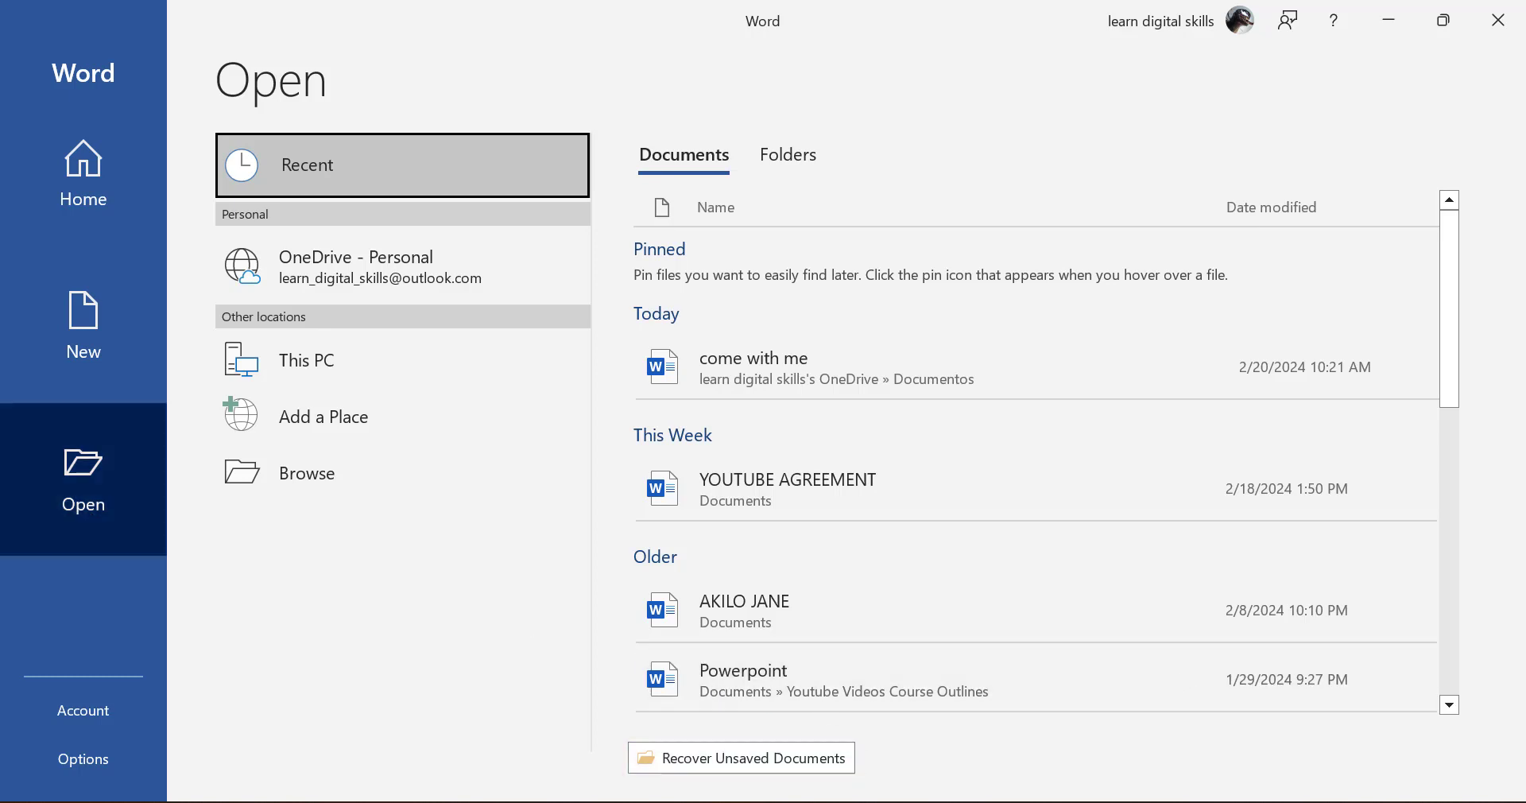
pyautogui.hotkey('alt', 'Tab')
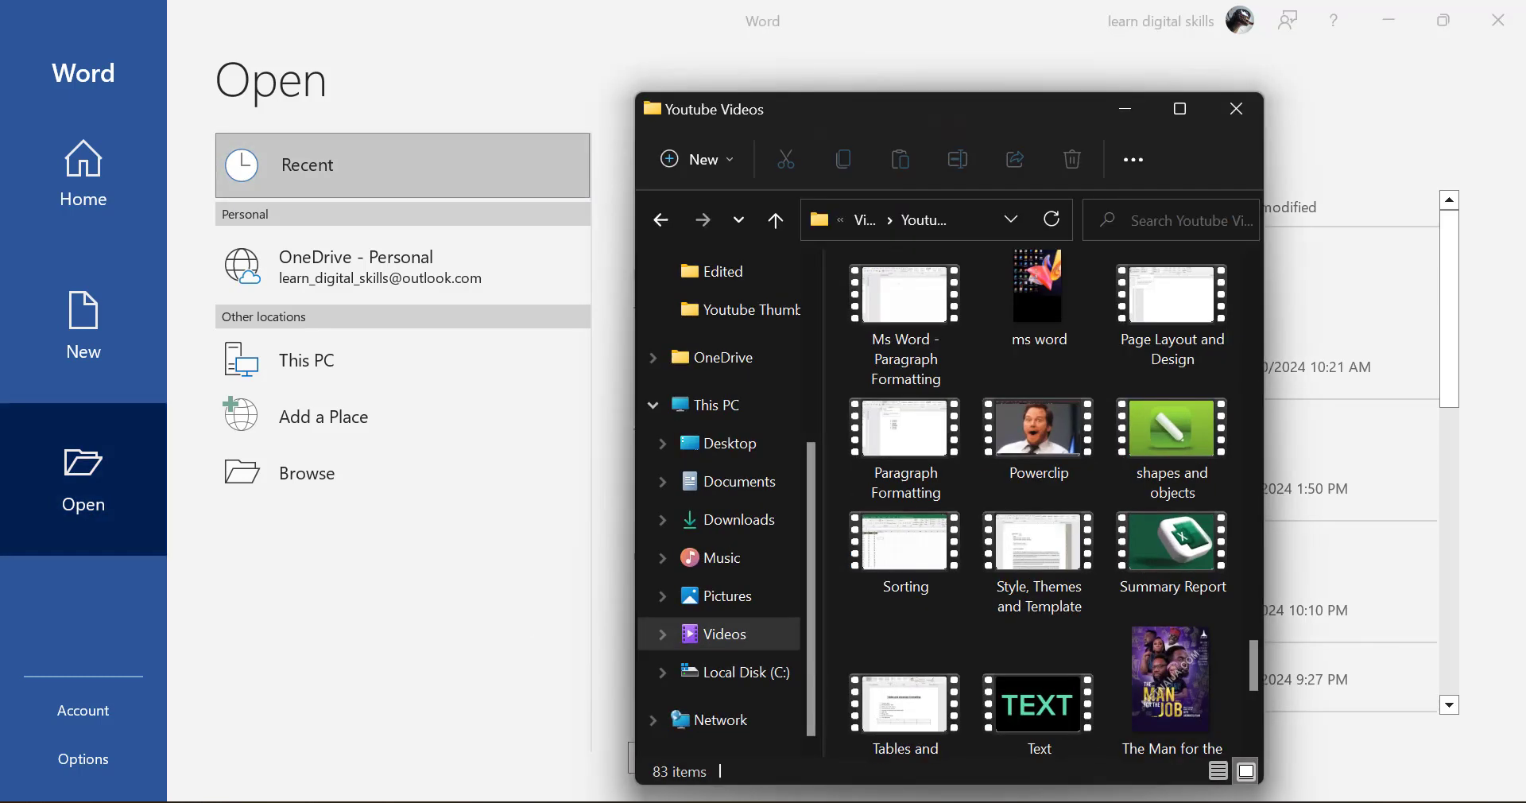
pyautogui.click(735, 486)
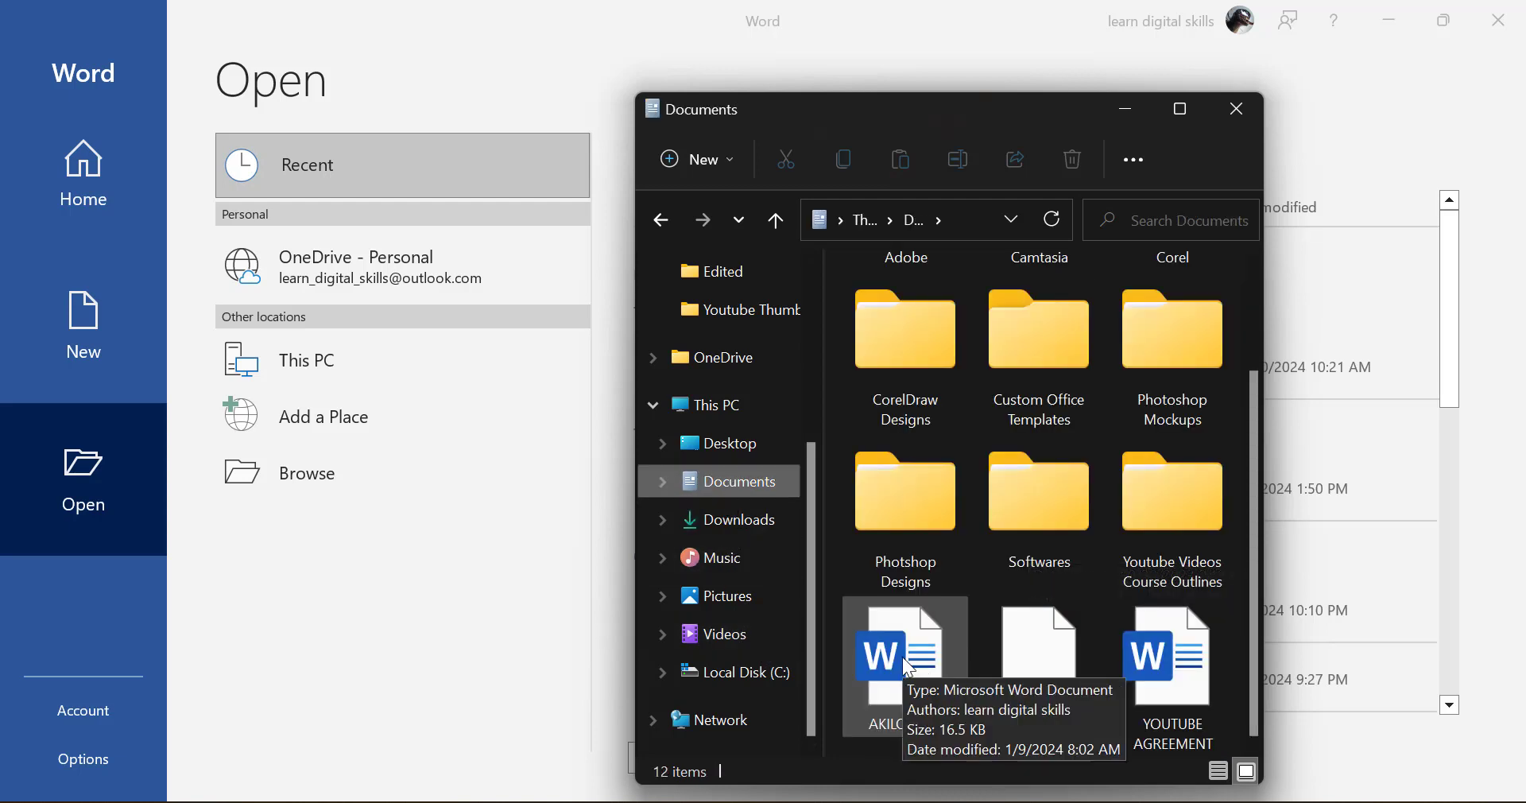
pyautogui.click(1126, 106)
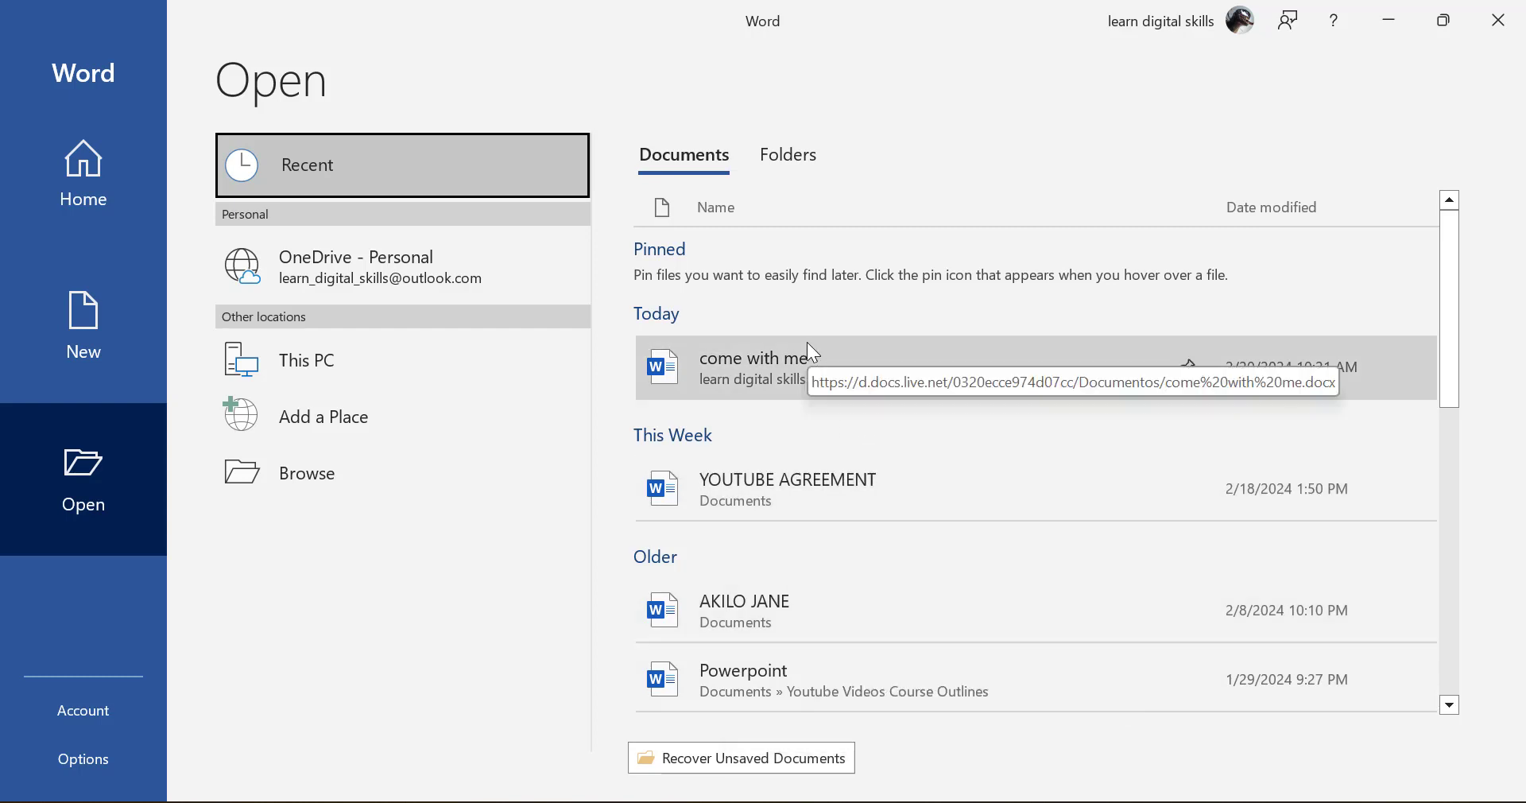
# Step: Switch the recent items to folders and check the Documents folder in File Explorer again
pyautogui.click(787, 155)
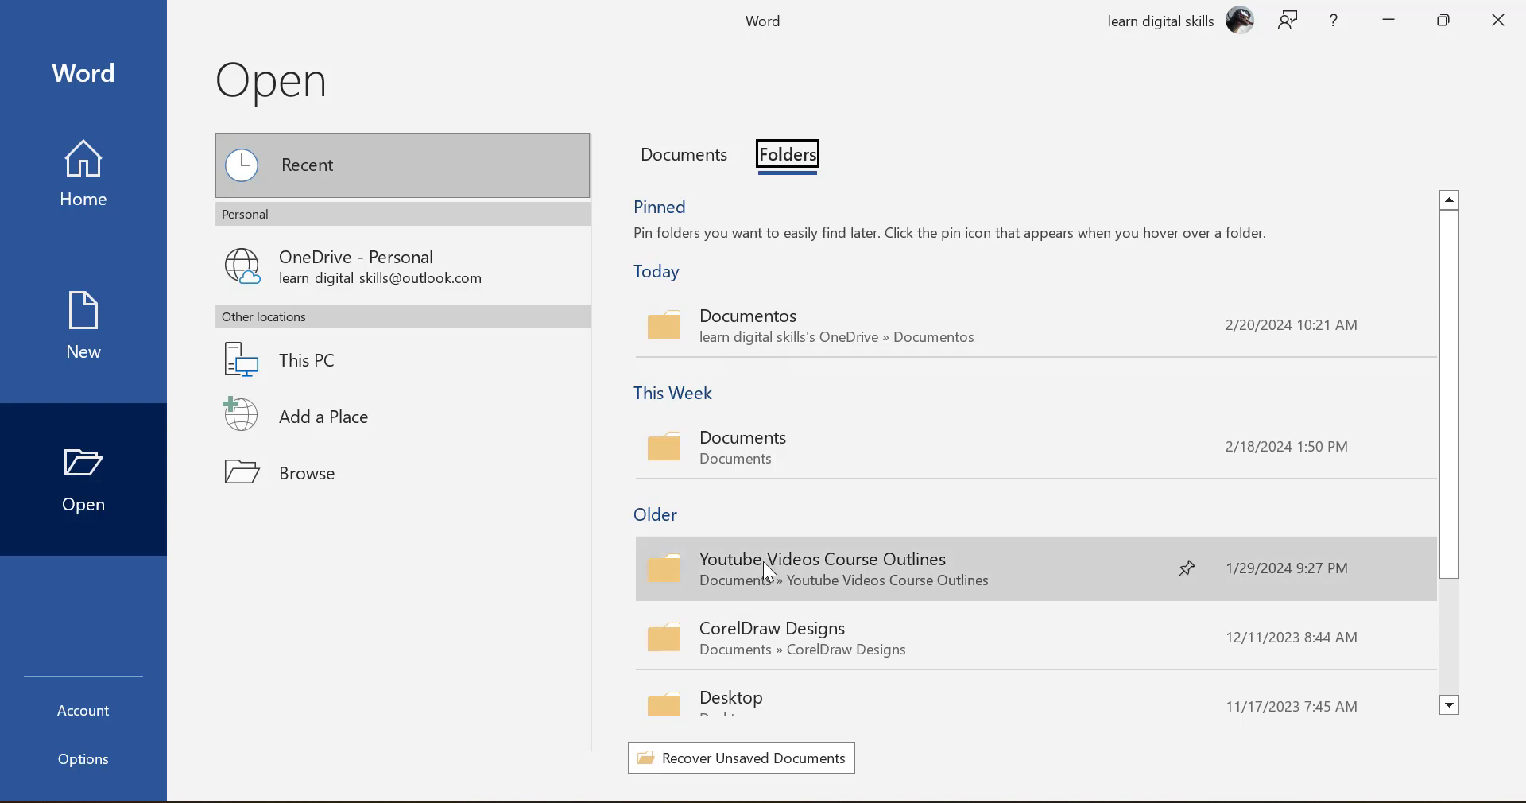
pyautogui.click(843, 799)
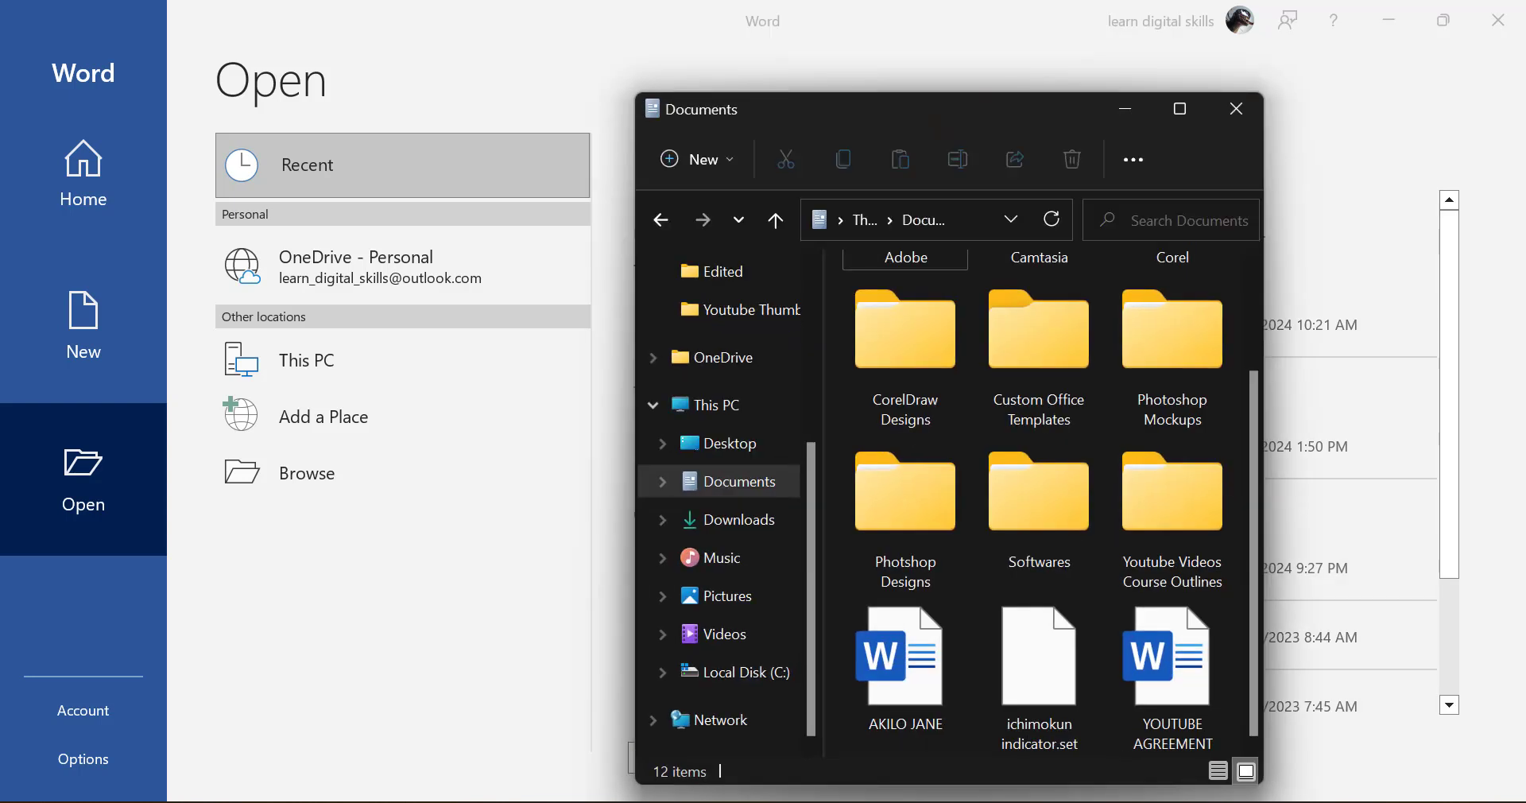
pyautogui.click(738, 486)
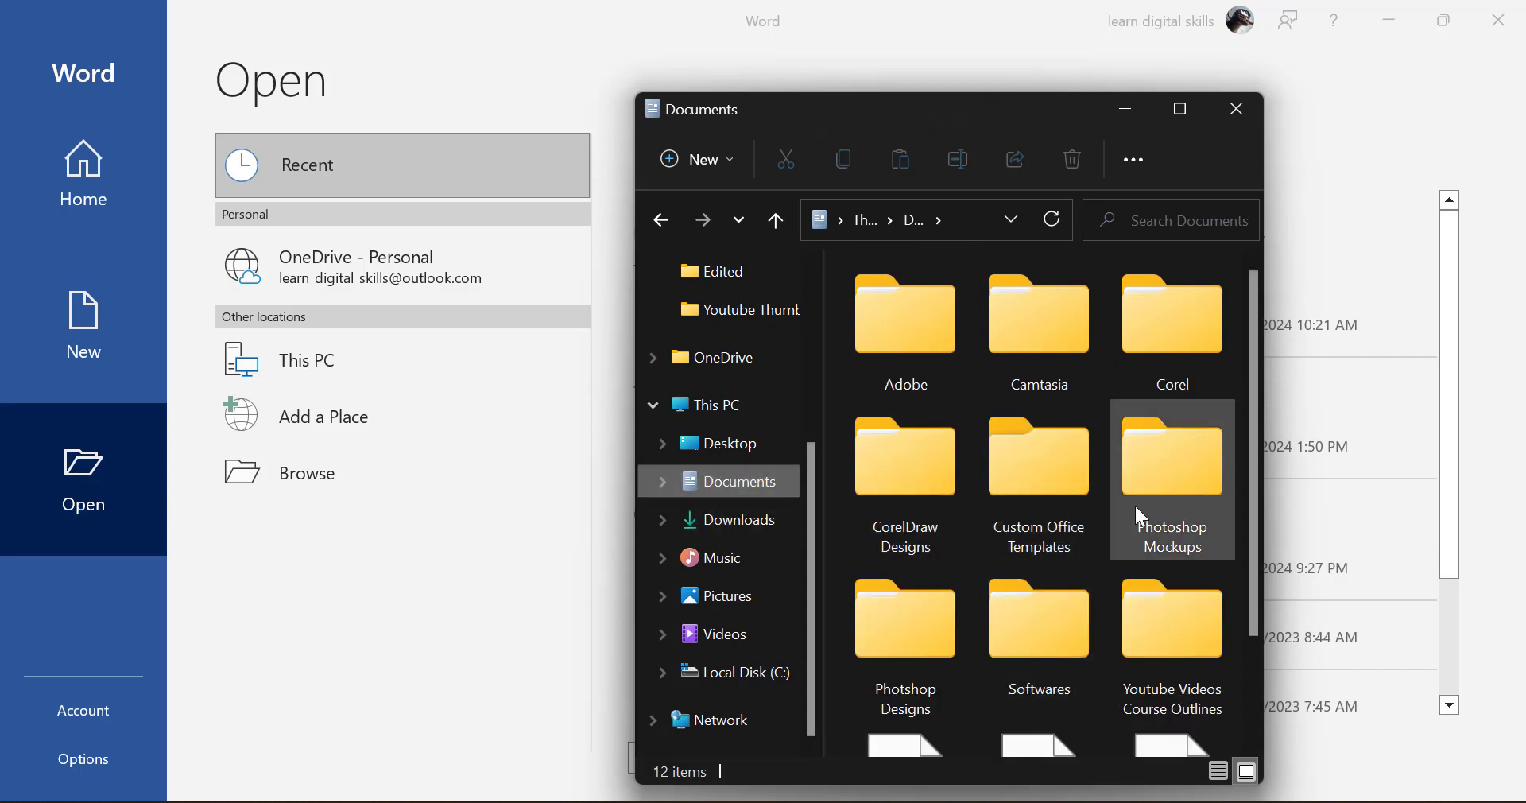
pyautogui.click(1124, 108)
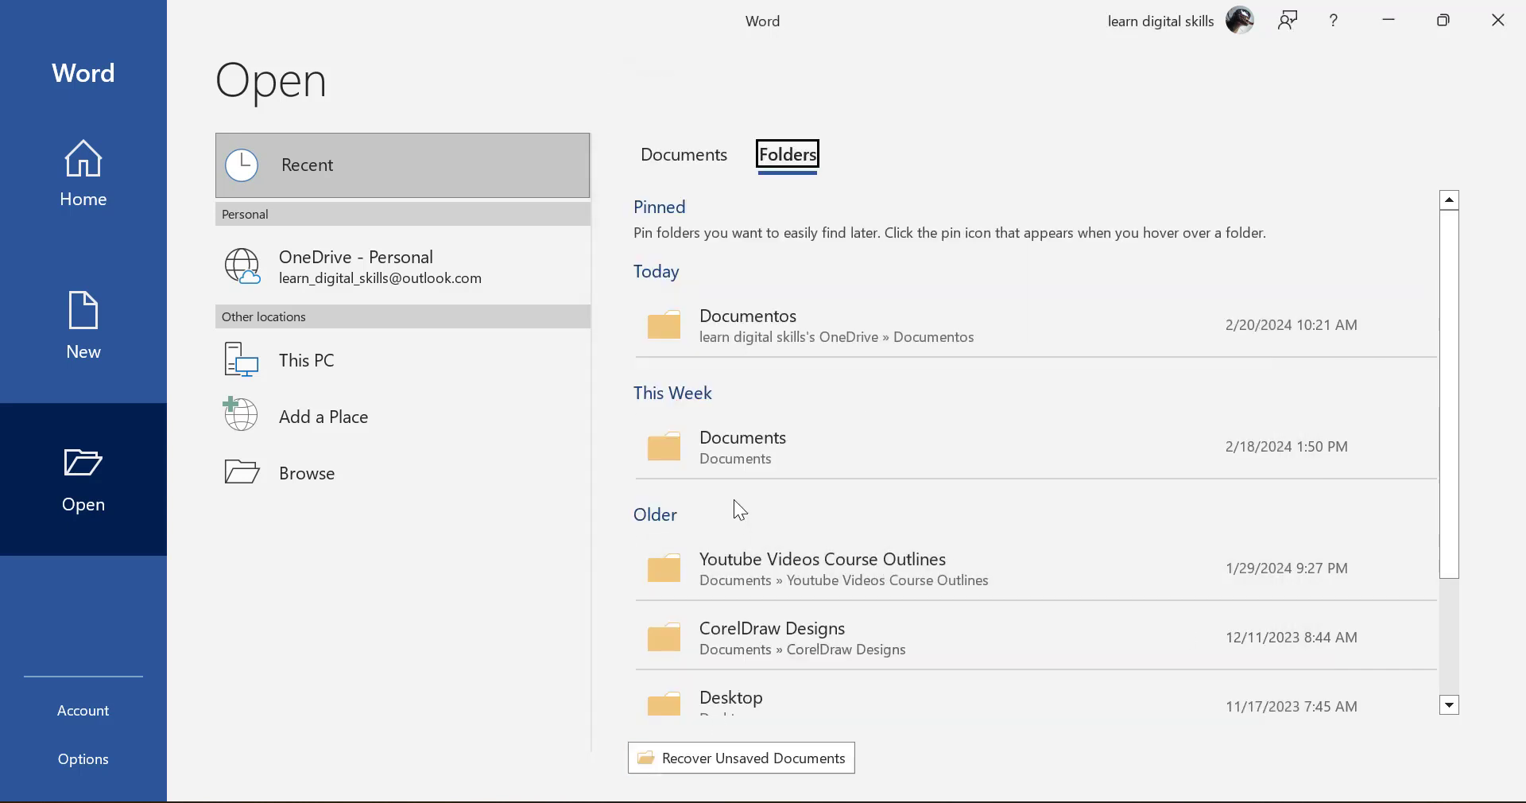
# Step: Look through the remaining recent folders and return to the recent documents list
pyautogui.scroll(-2, 818, 522)
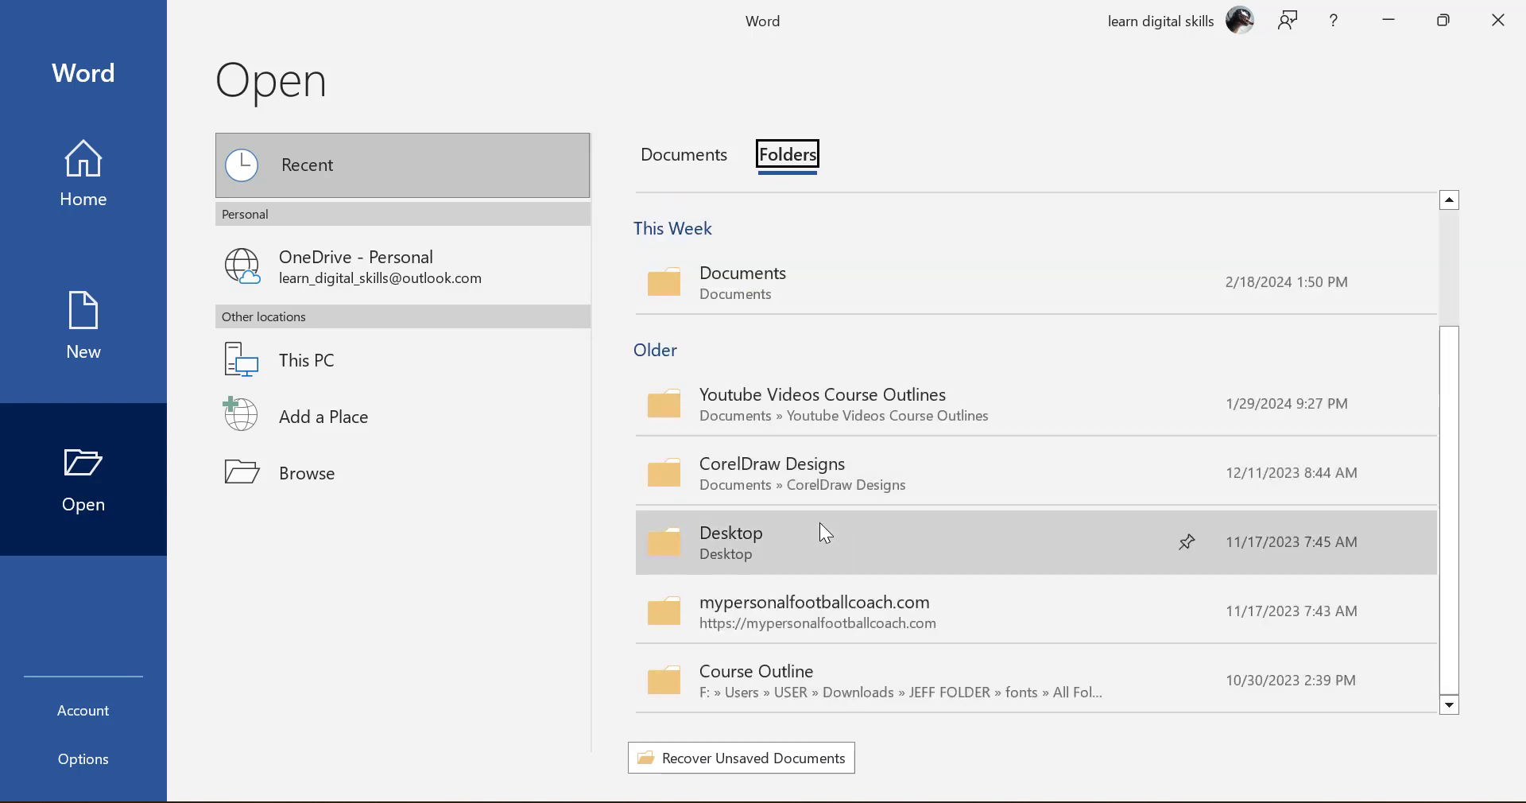
pyautogui.scroll(2, 819, 522)
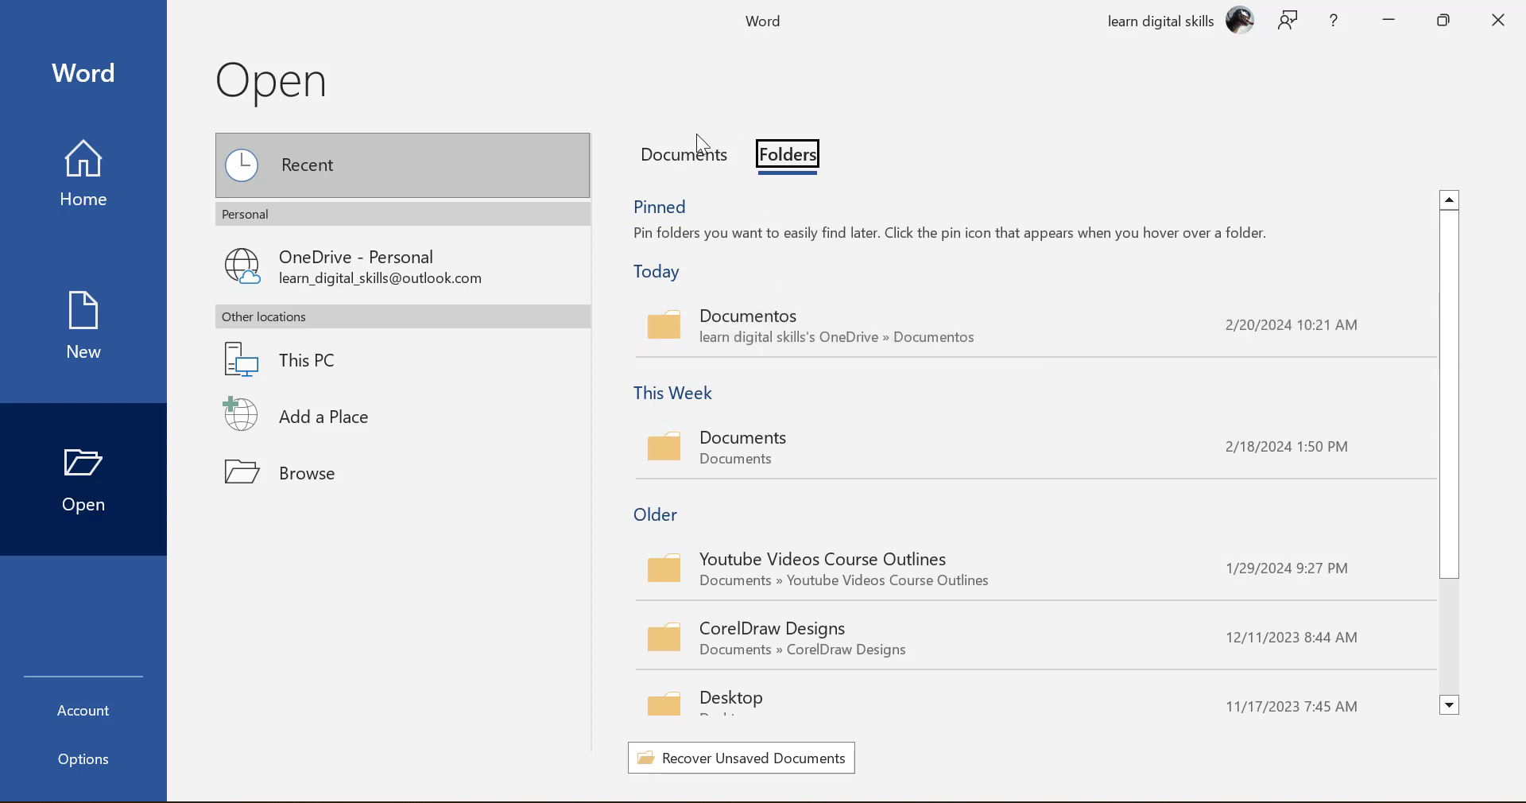
pyautogui.click(684, 151)
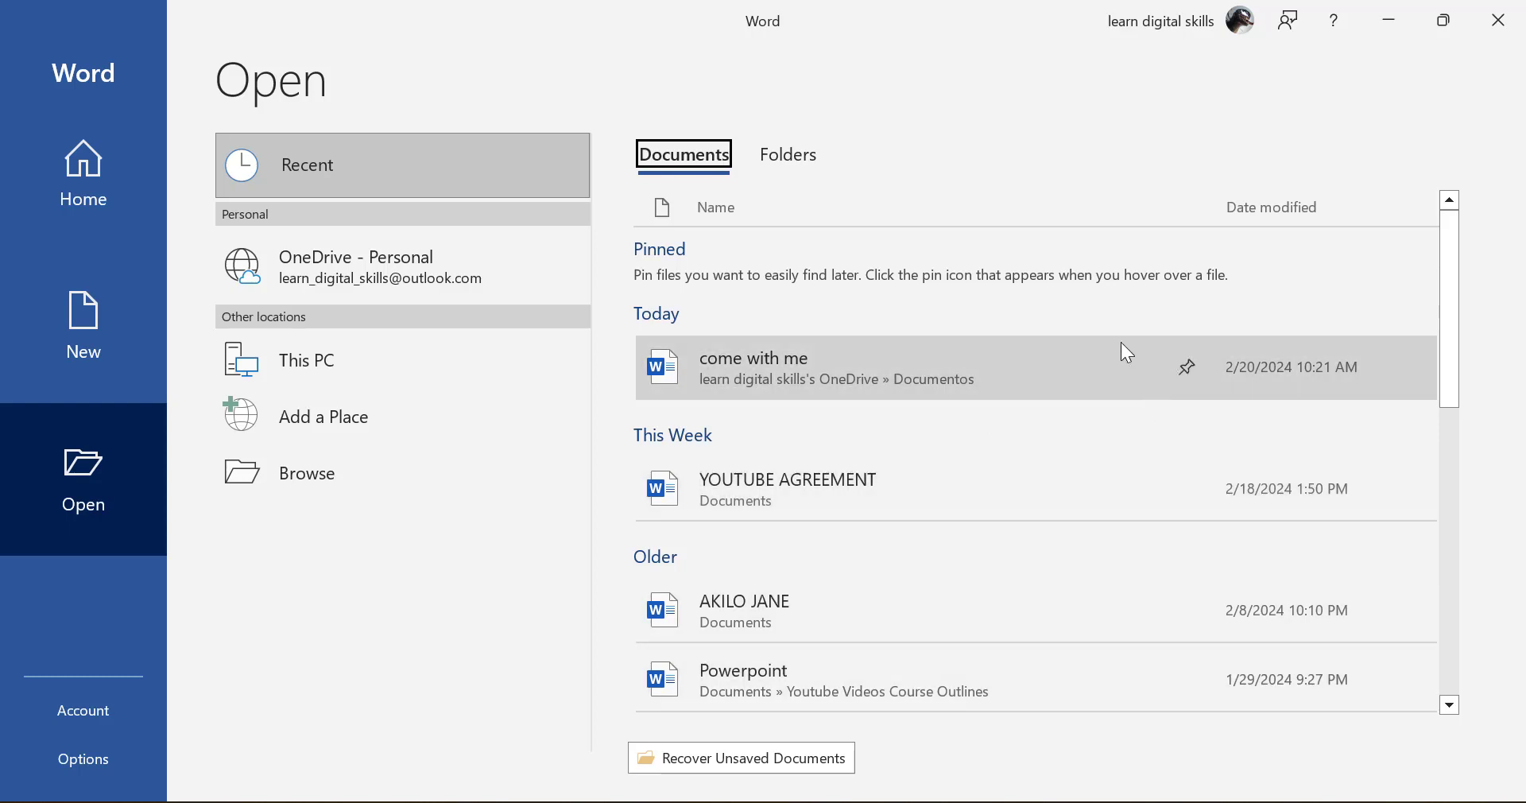
# Step: Pin the recent document "come with me" on the Home page and check it in the pinned documents list
pyautogui.click(83, 168)
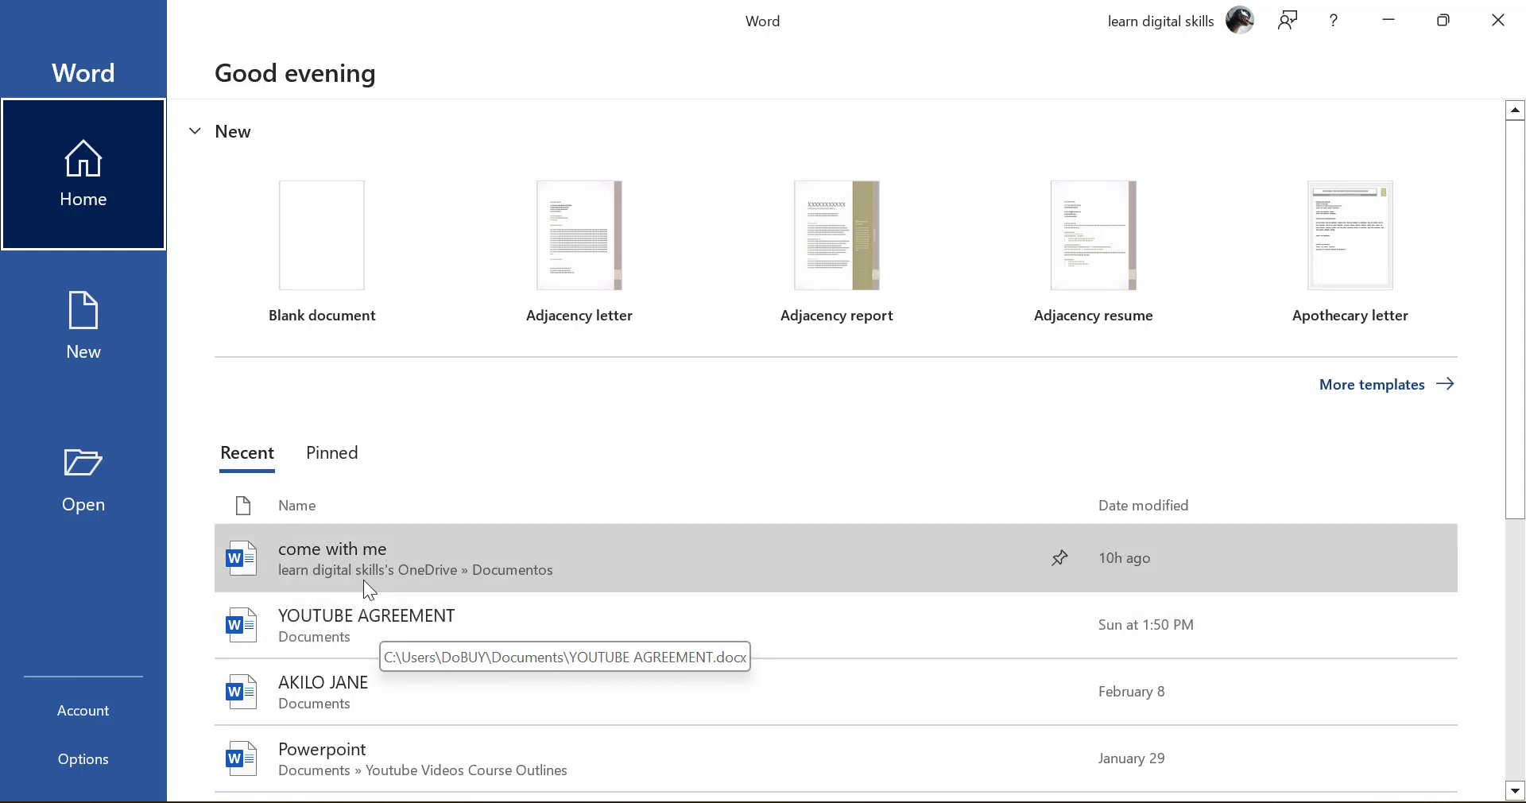
pyautogui.click(1056, 561)
pyautogui.scroll(-5, 1055, 561)
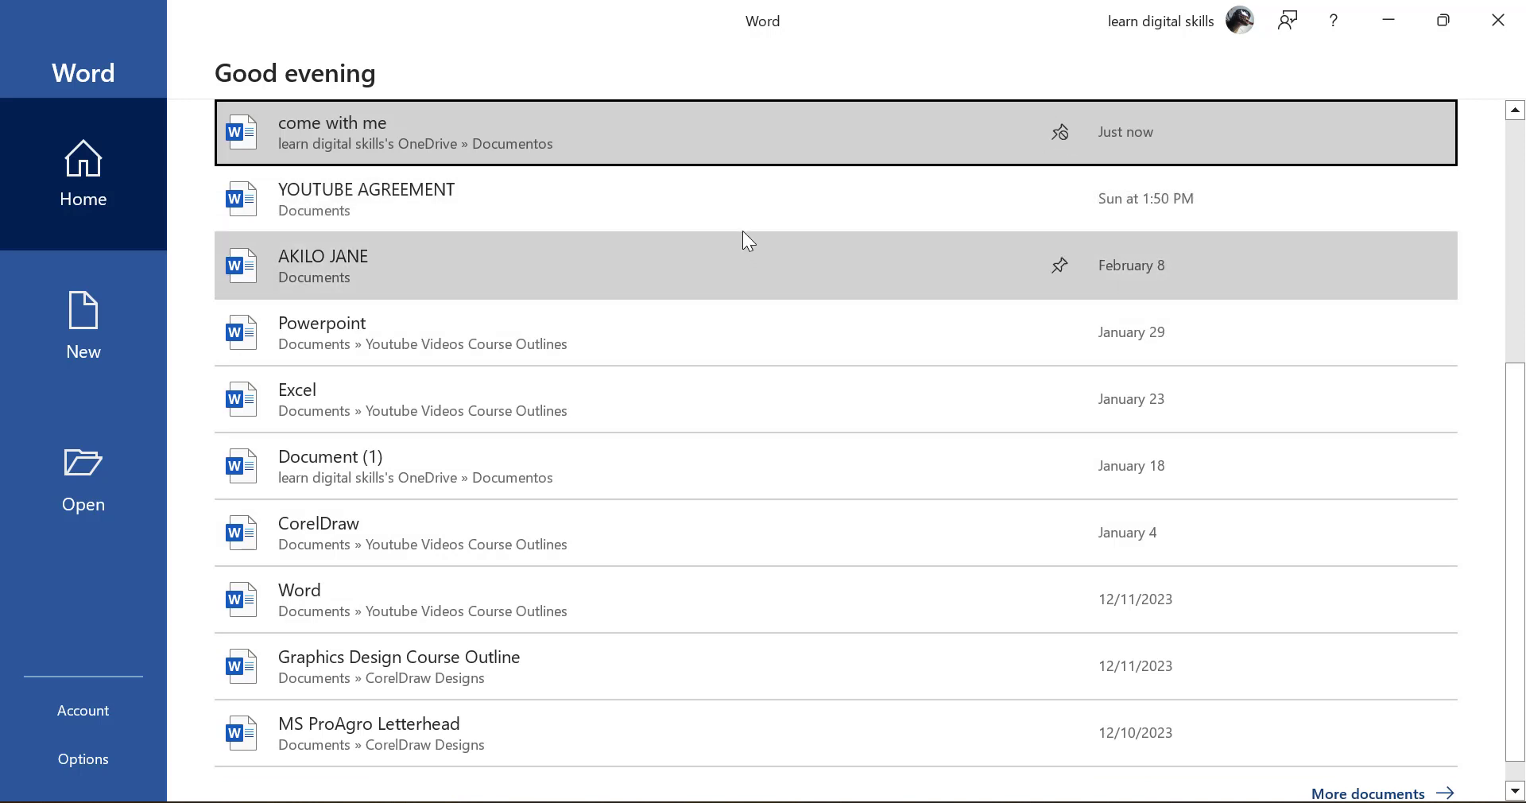
pyautogui.scroll(5, 731, 230)
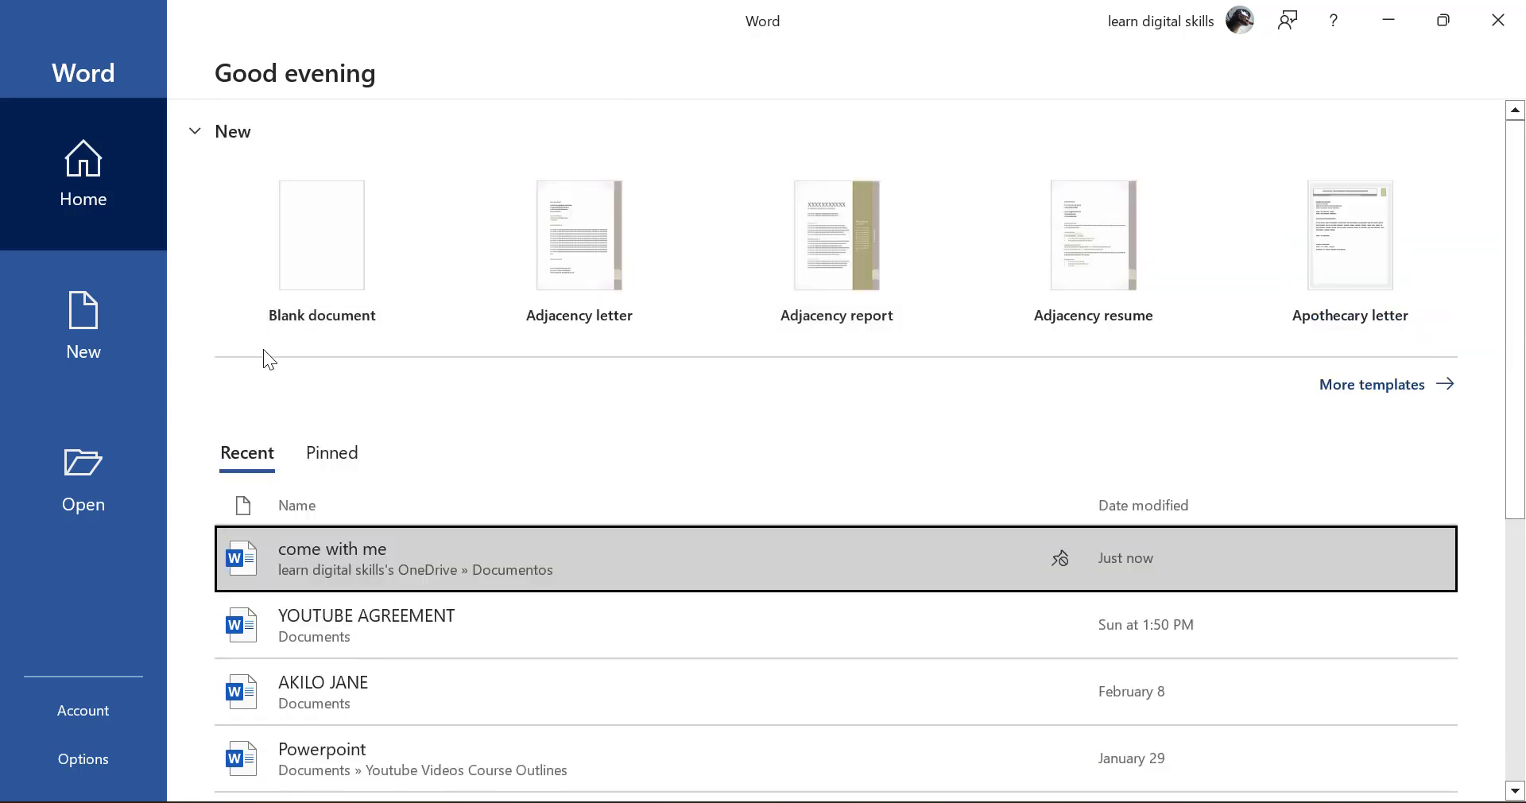
pyautogui.click(334, 455)
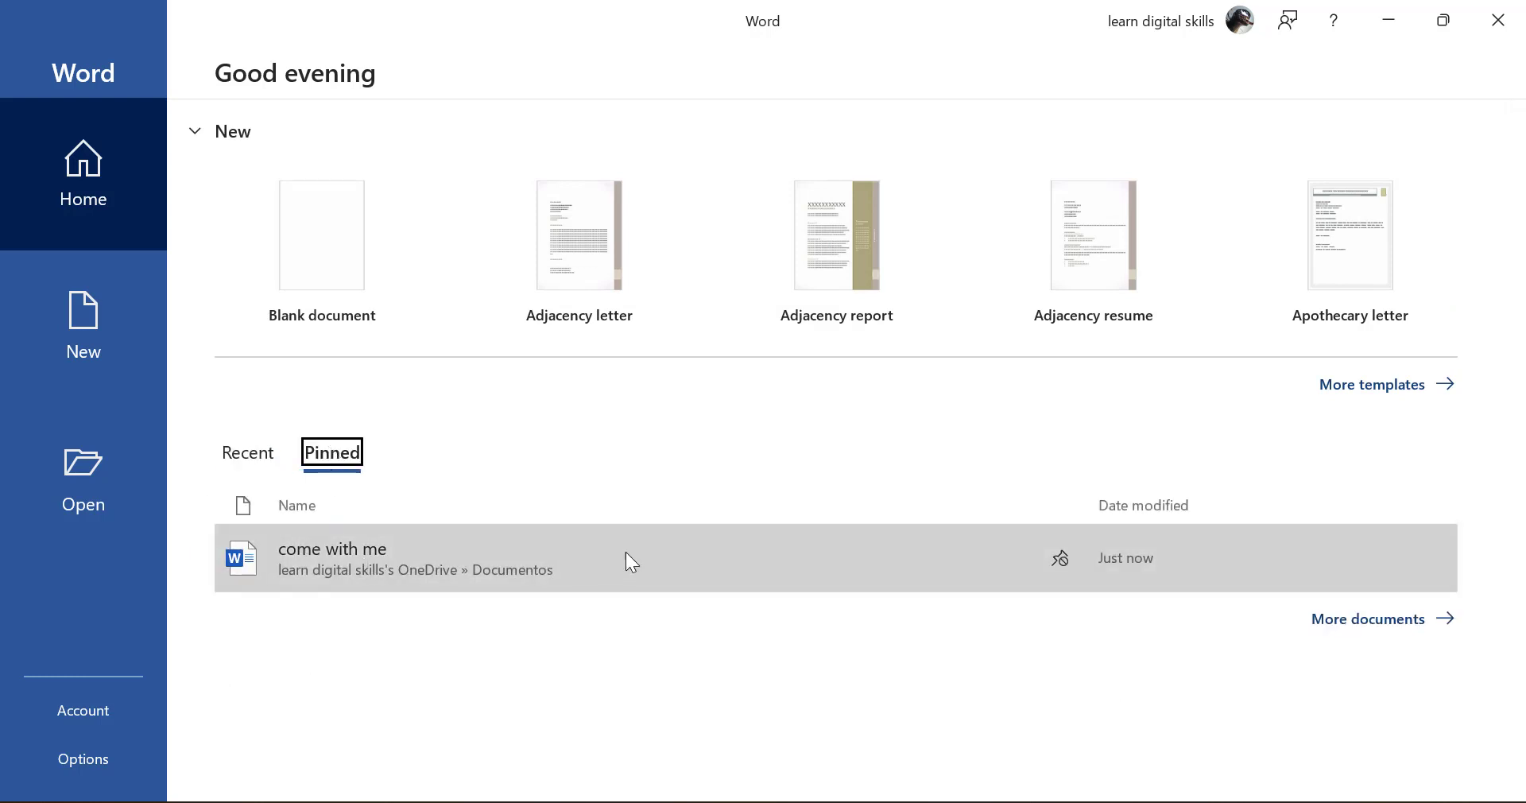
pyautogui.click(234, 453)
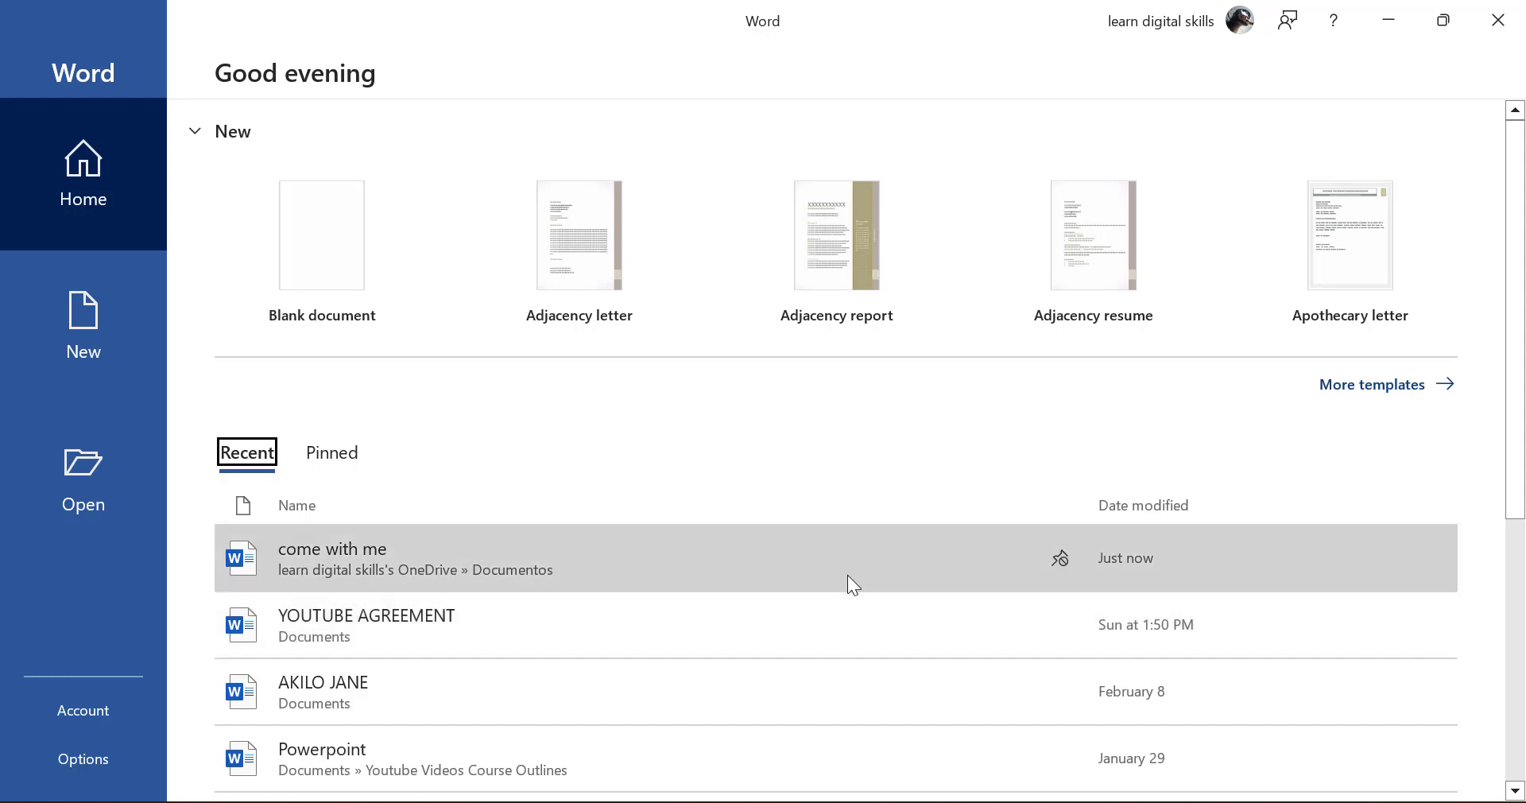
# Step: Unpin the document "come with me" in the recent documents list on the Home page
pyautogui.click(1060, 559)
pyautogui.scroll(-5, 1061, 559)
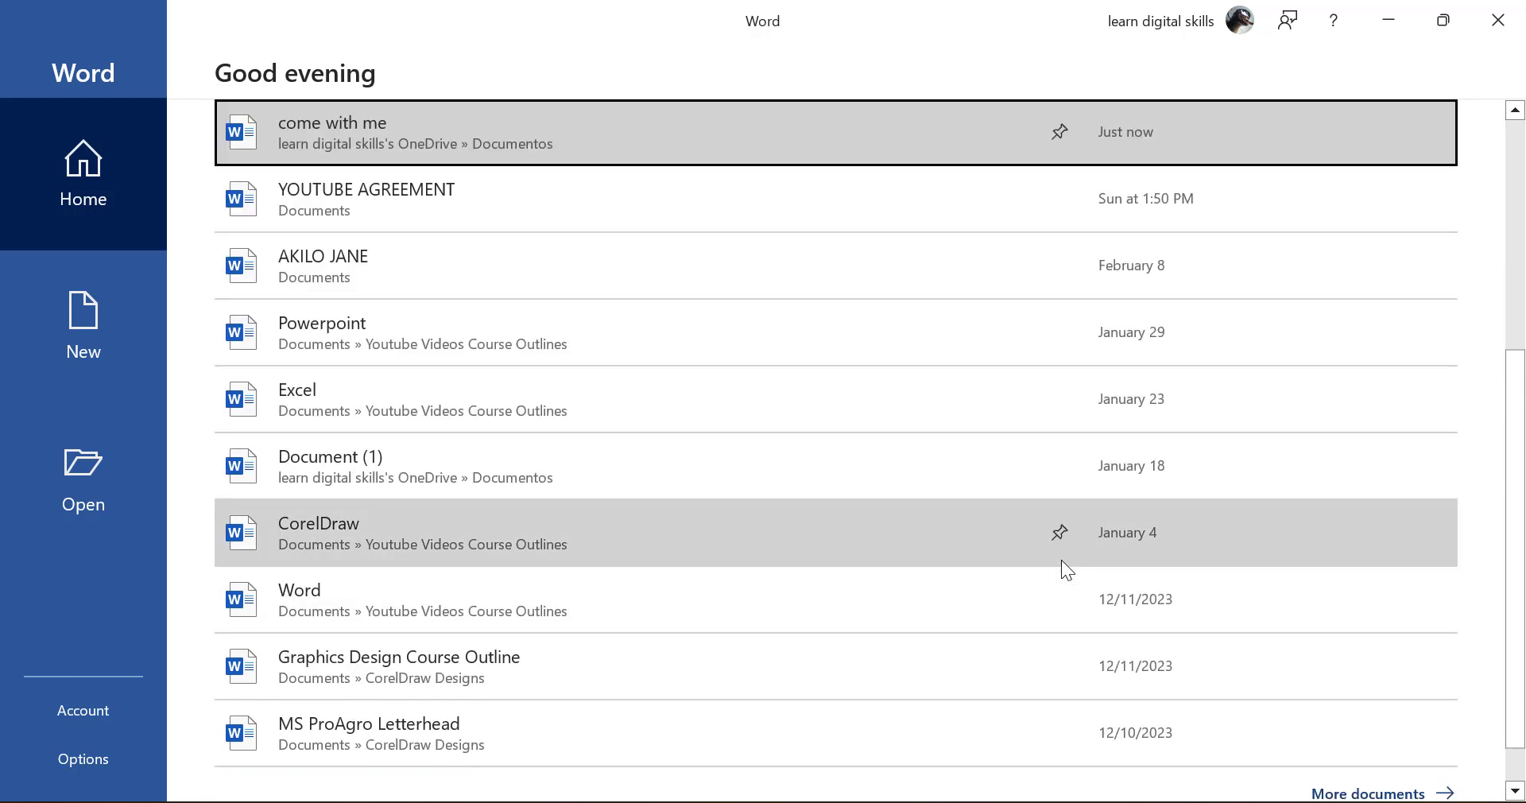
pyautogui.scroll(5, 1023, 232)
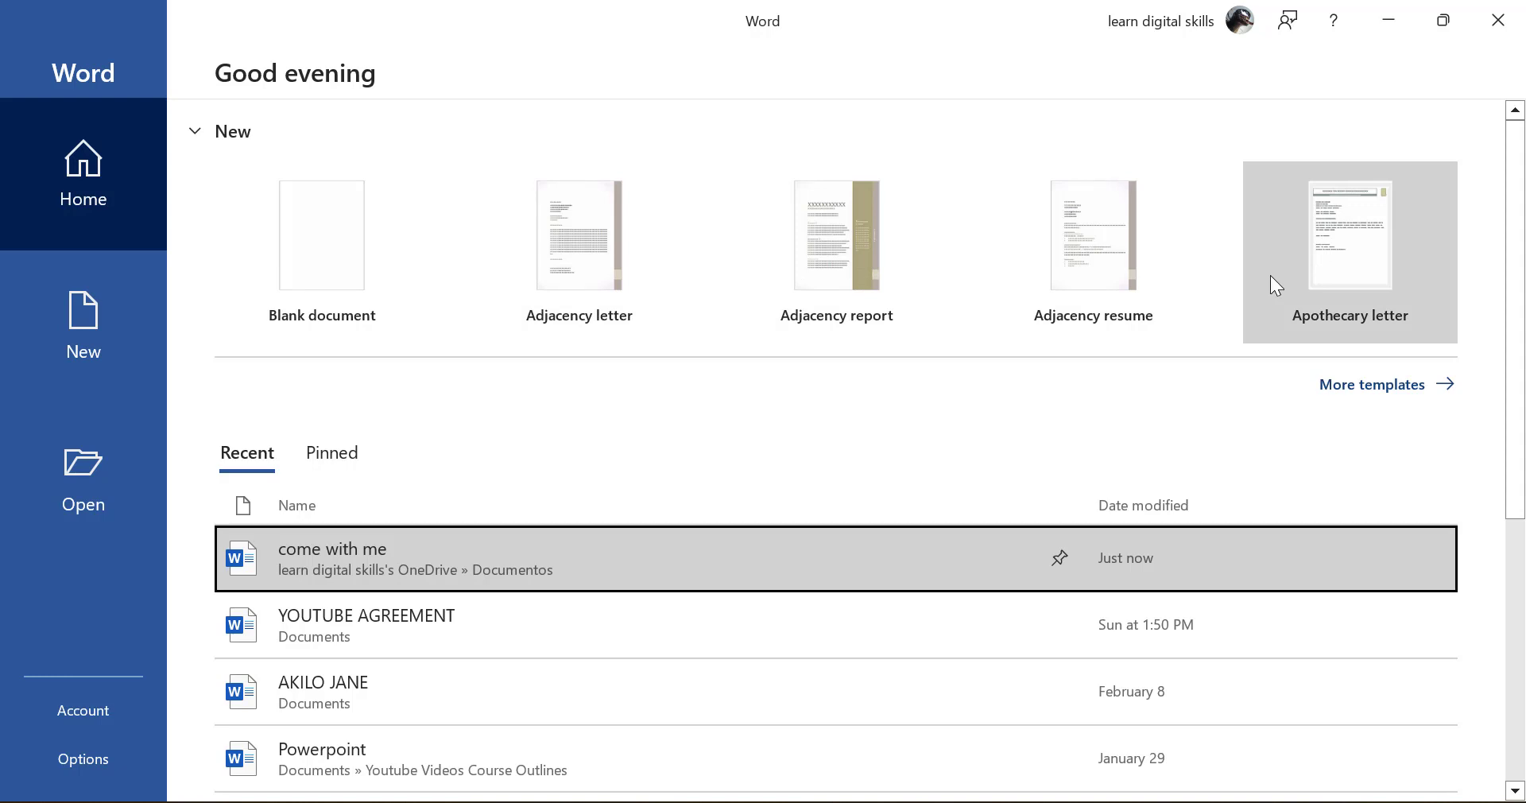
# Step: Browse the full gallery of document templates on the New page and return to its beginning
pyautogui.click(1370, 390)
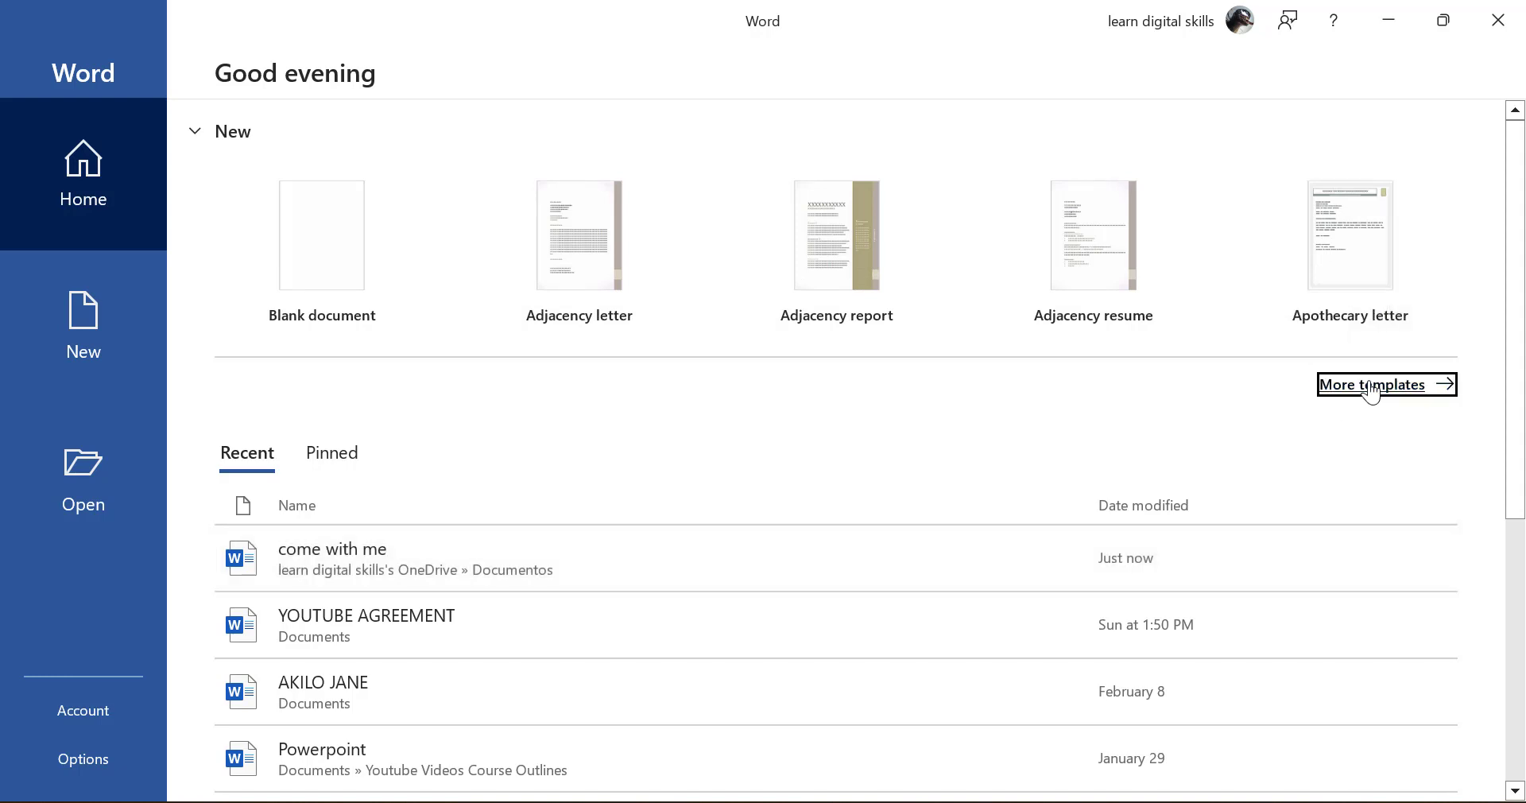
pyautogui.scroll(-8, 766, 524)
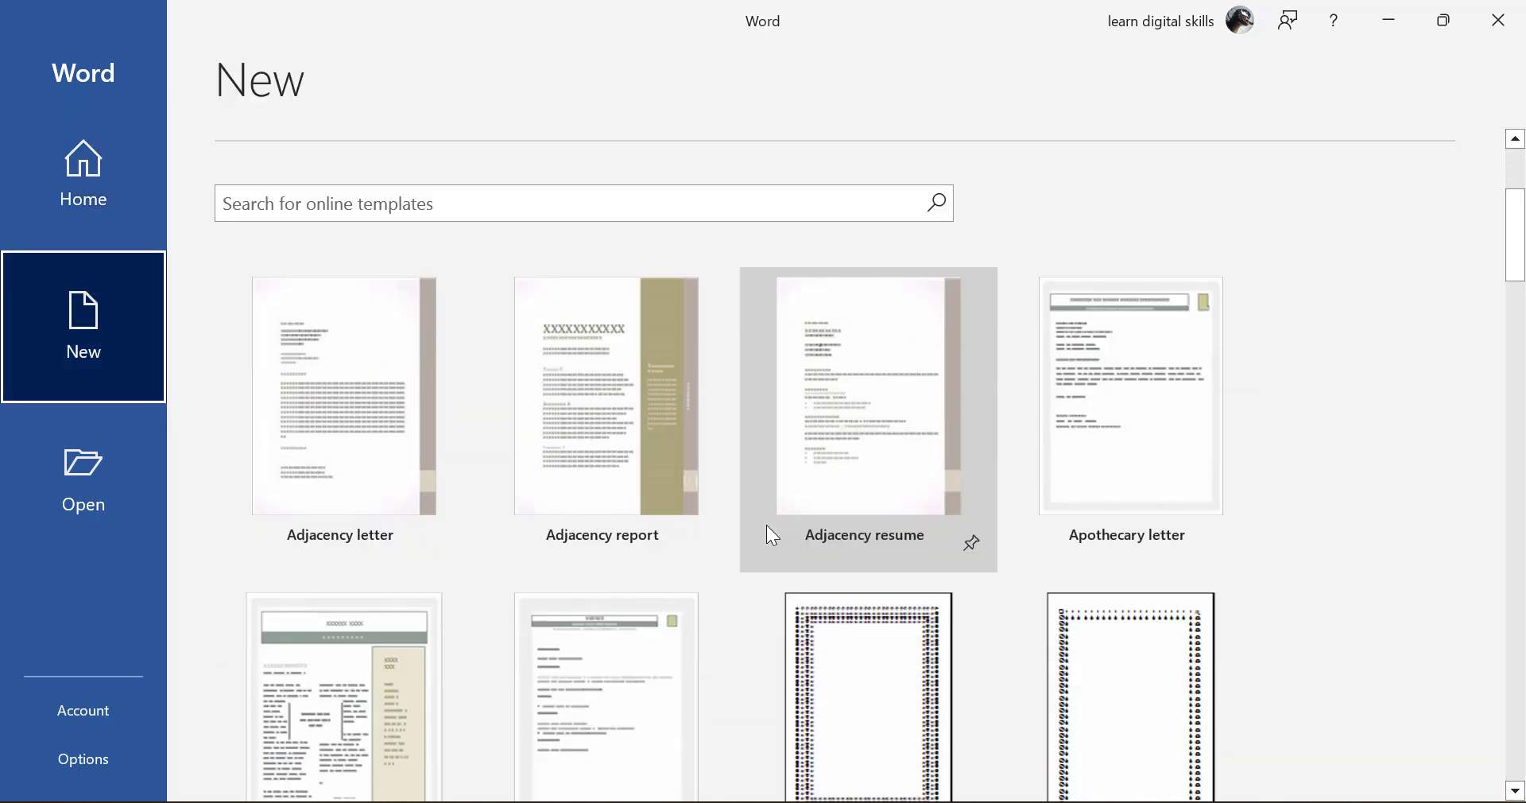
pyautogui.scroll(-6, 768, 526)
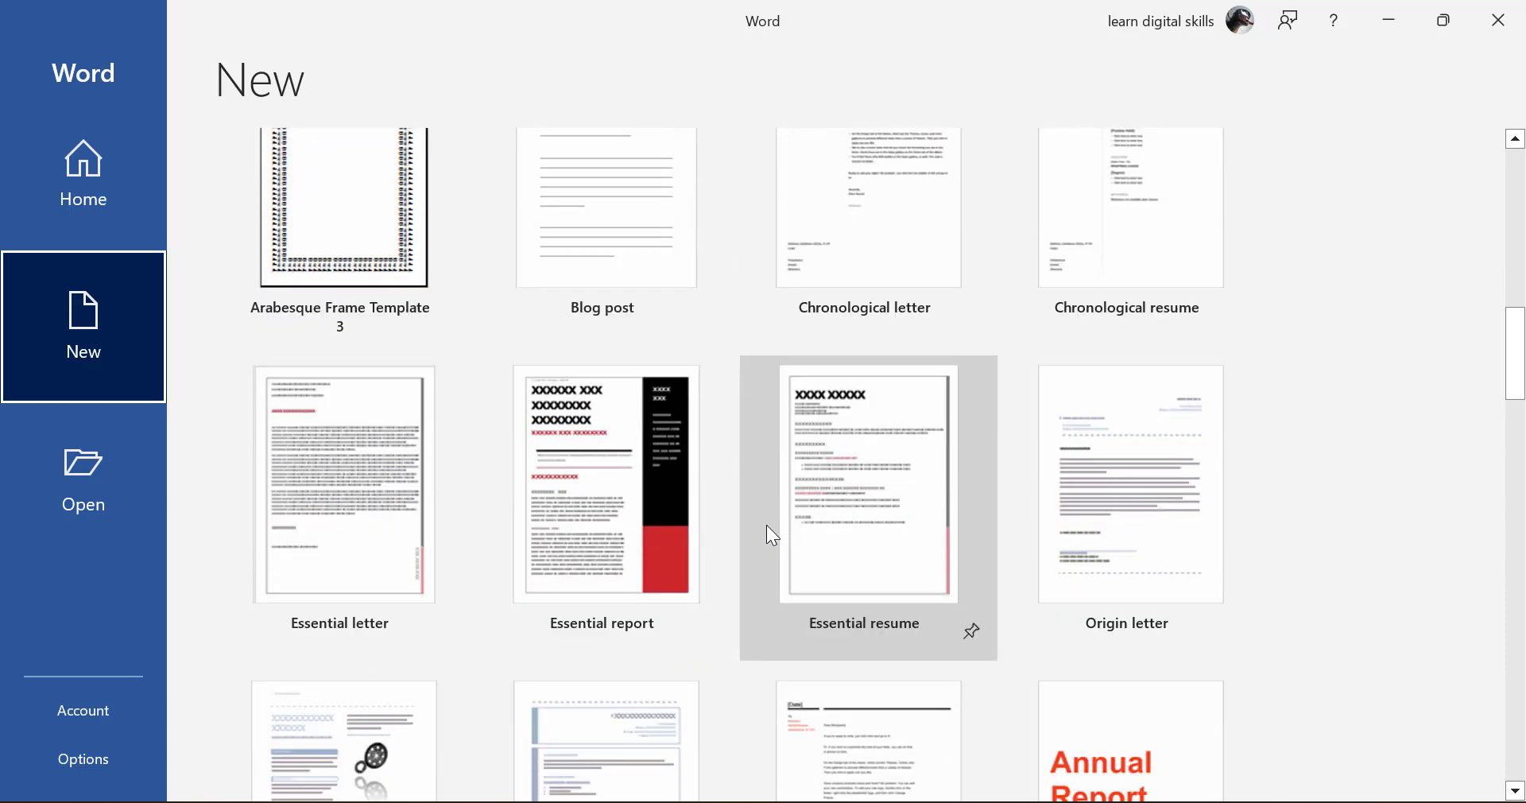
pyautogui.scroll(-3, 768, 526)
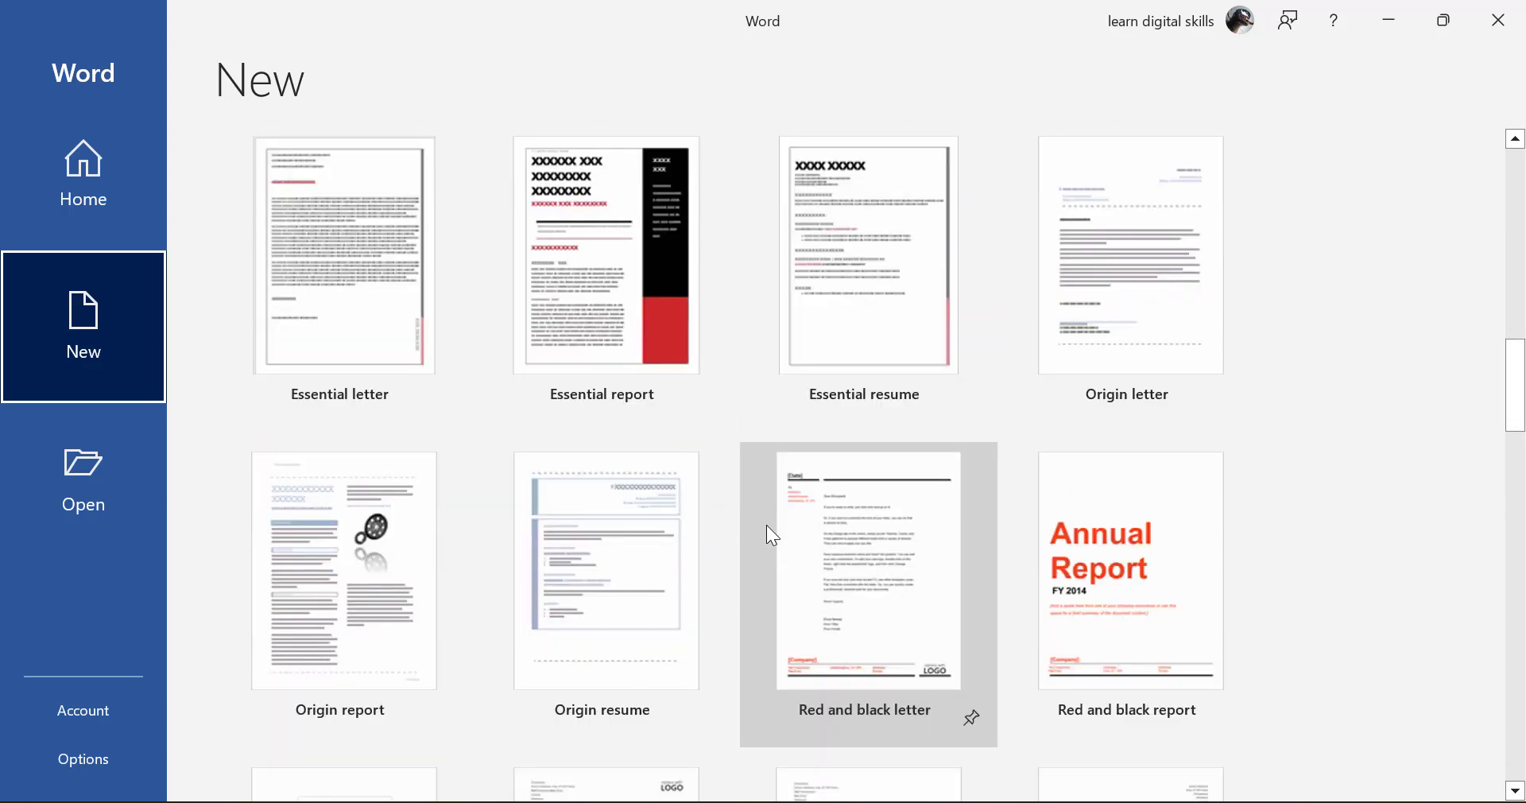
pyautogui.scroll(-4, 768, 526)
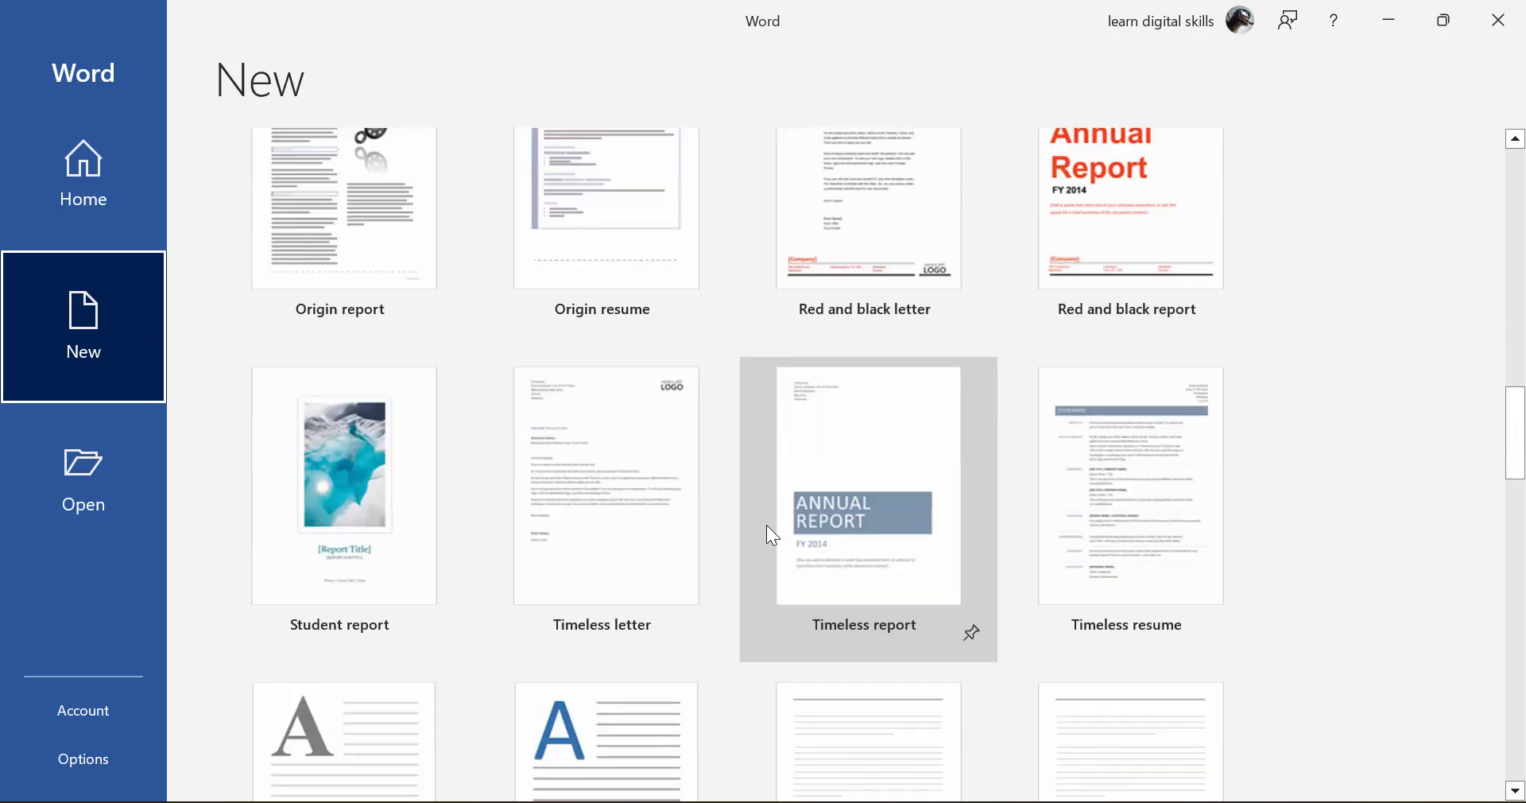
pyautogui.scroll(-8, 768, 526)
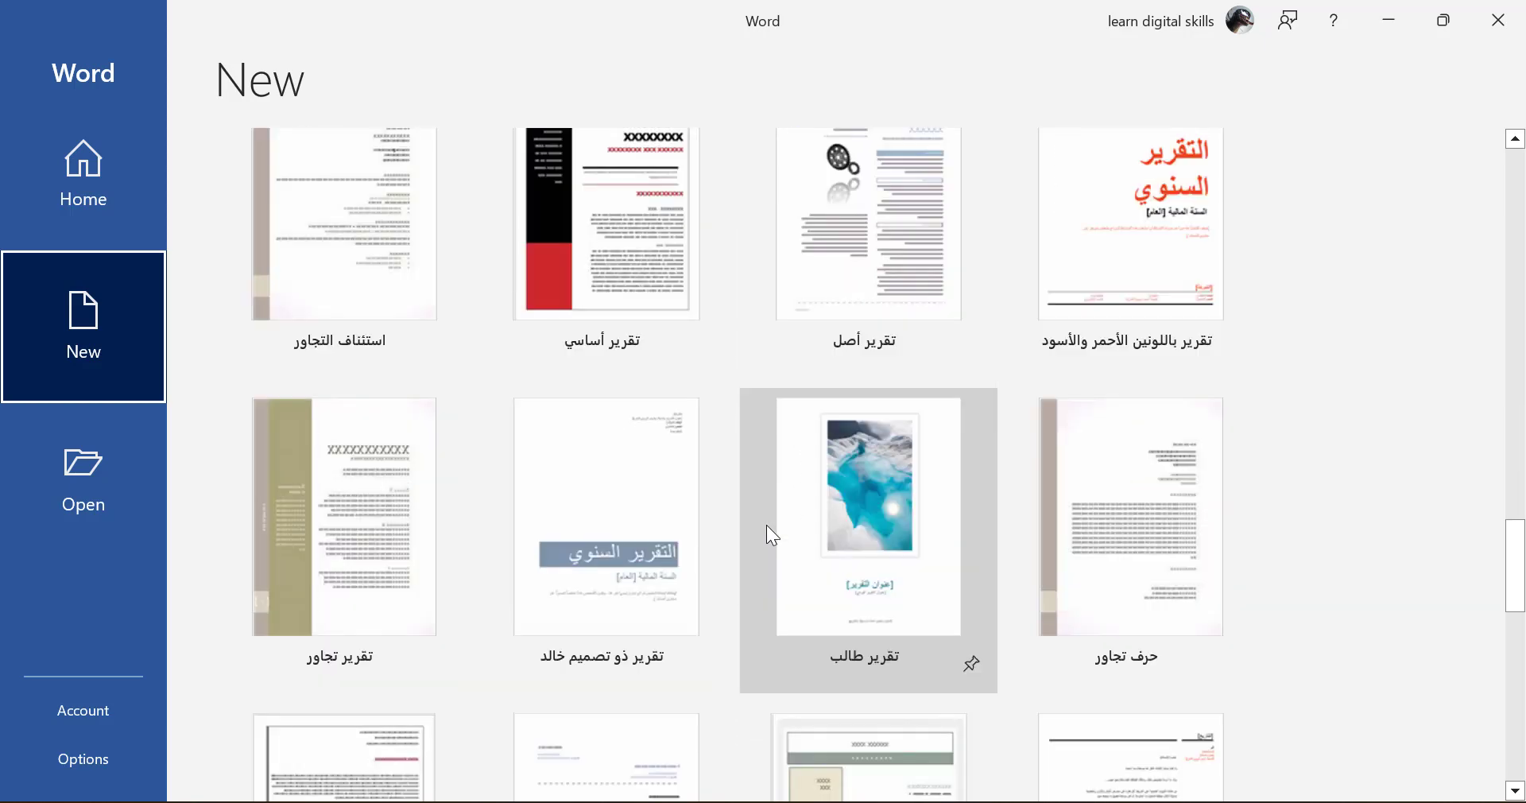
pyautogui.scroll(-5, 766, 525)
pyautogui.scroll(15, 766, 524)
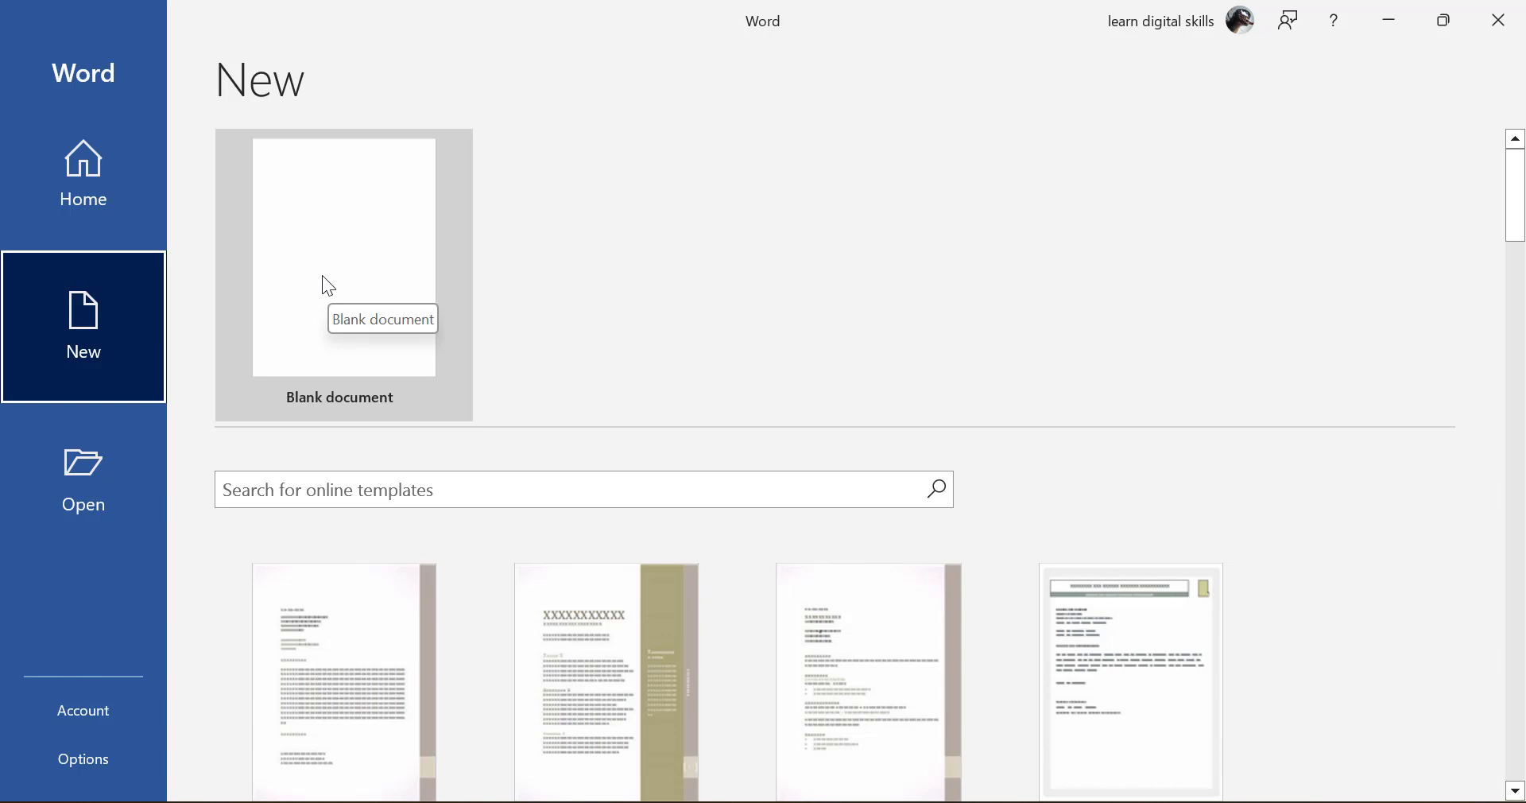
# Step: Create a blank document and add the Underline command to the Quick Access Toolbar
pyautogui.click(362, 268)
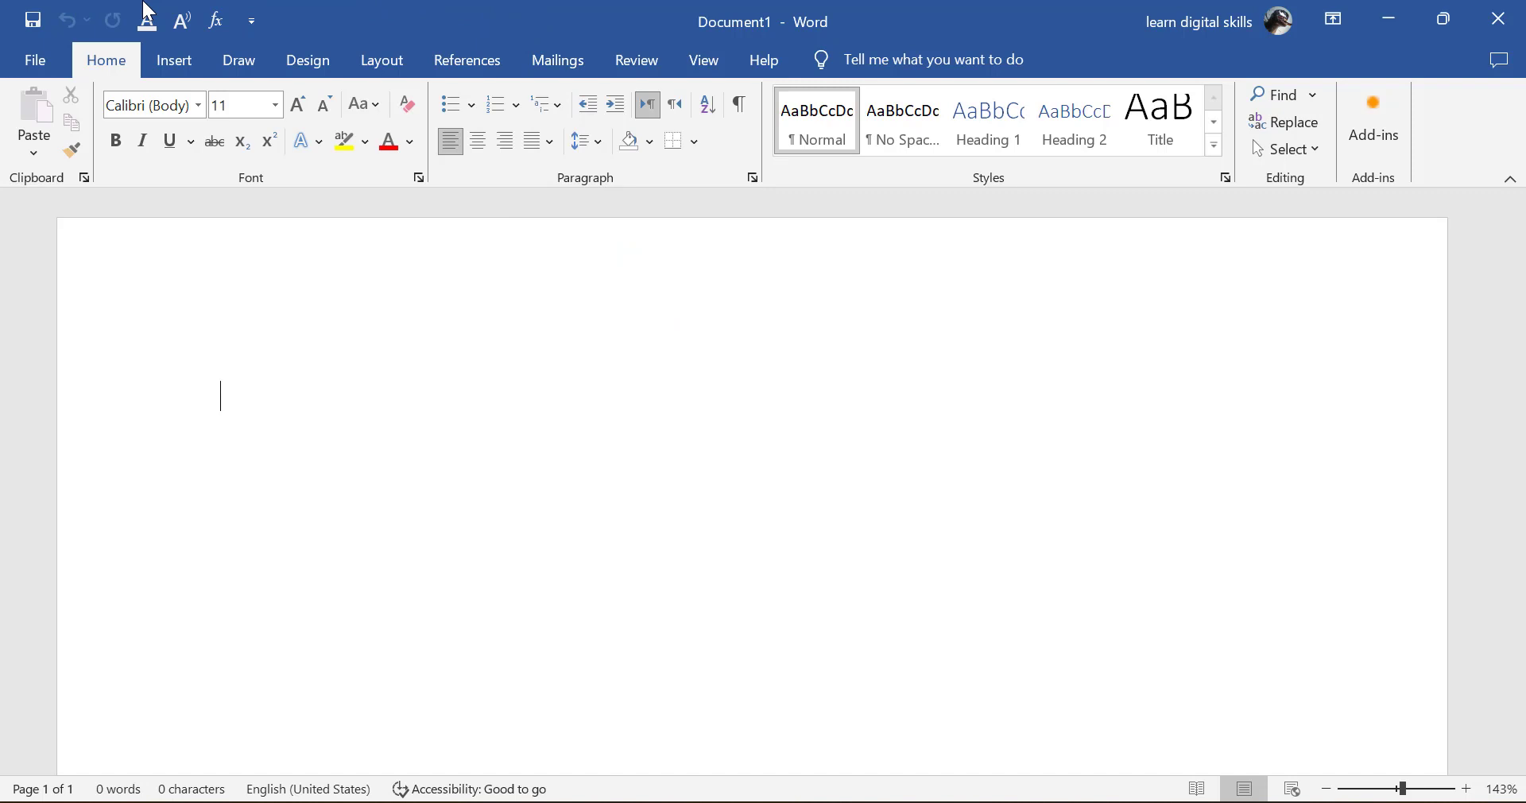
pyautogui.rightClick(166, 145)
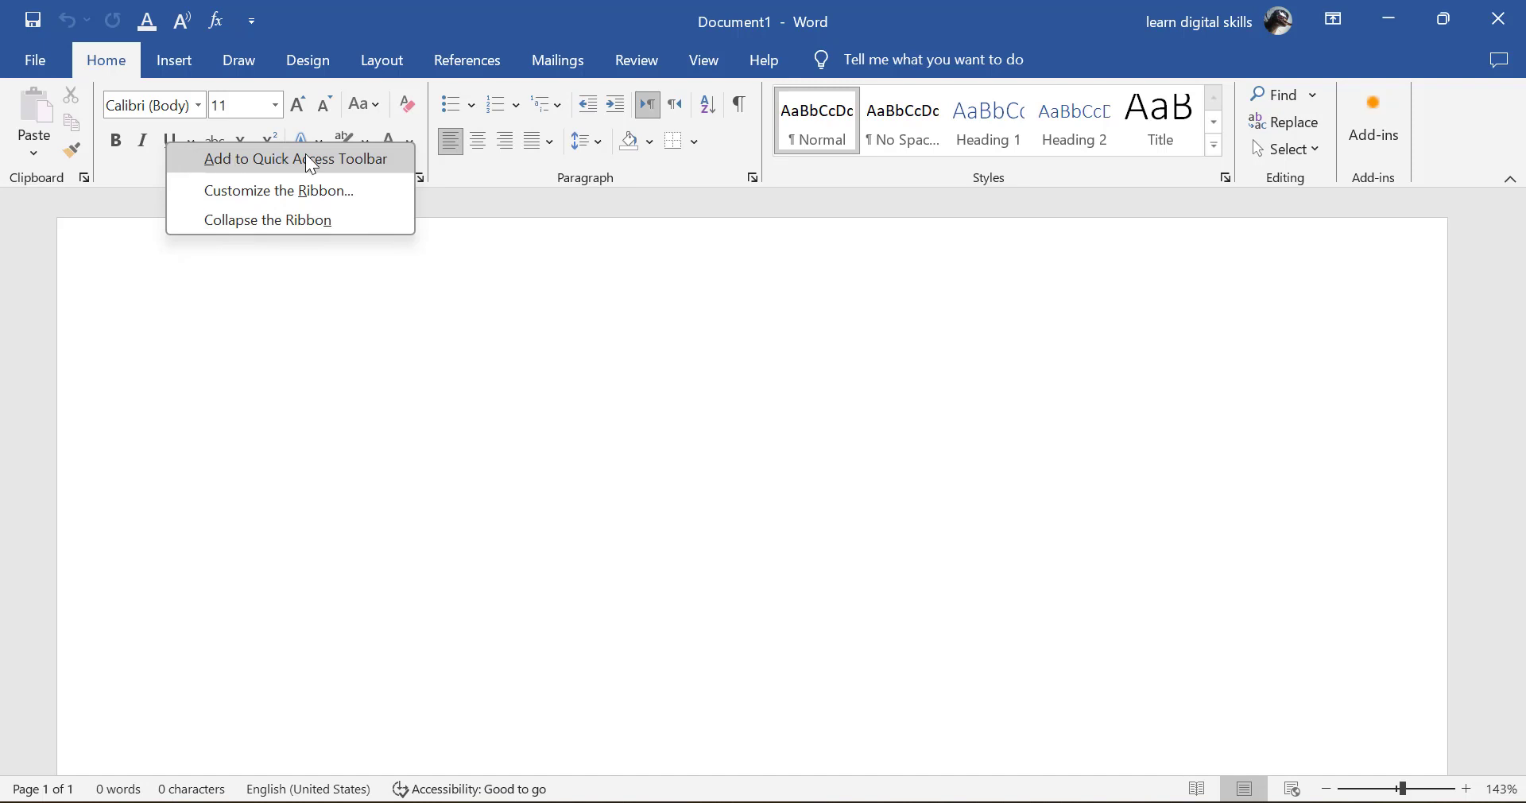
pyautogui.click(337, 155)
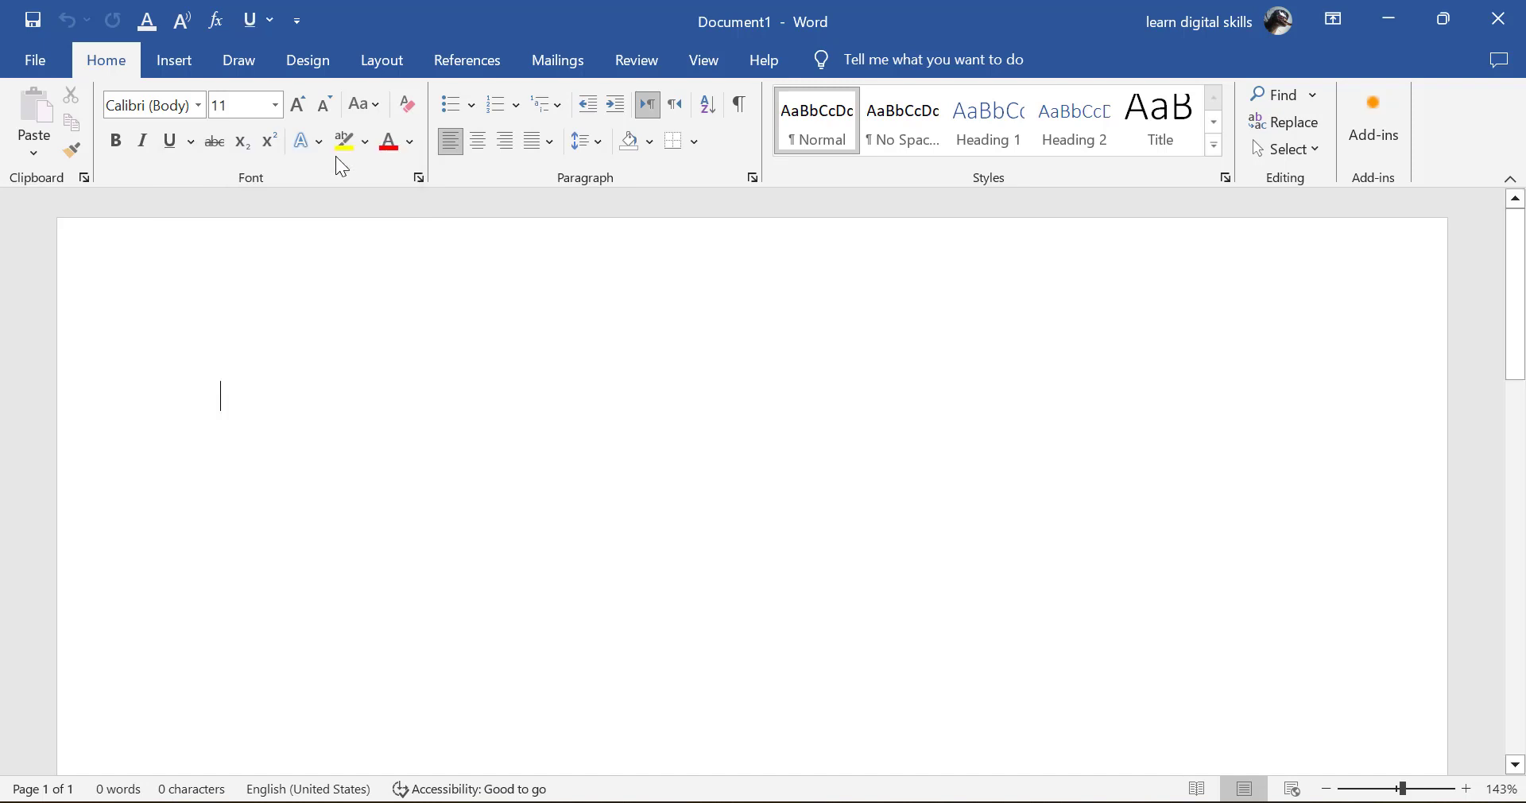
# Step: Turn on underlining from the Quick Access Toolbar and remove the Underline and Font Color commands from that toolbar
pyautogui.click(254, 28)
pyautogui.rightClick(255, 26)
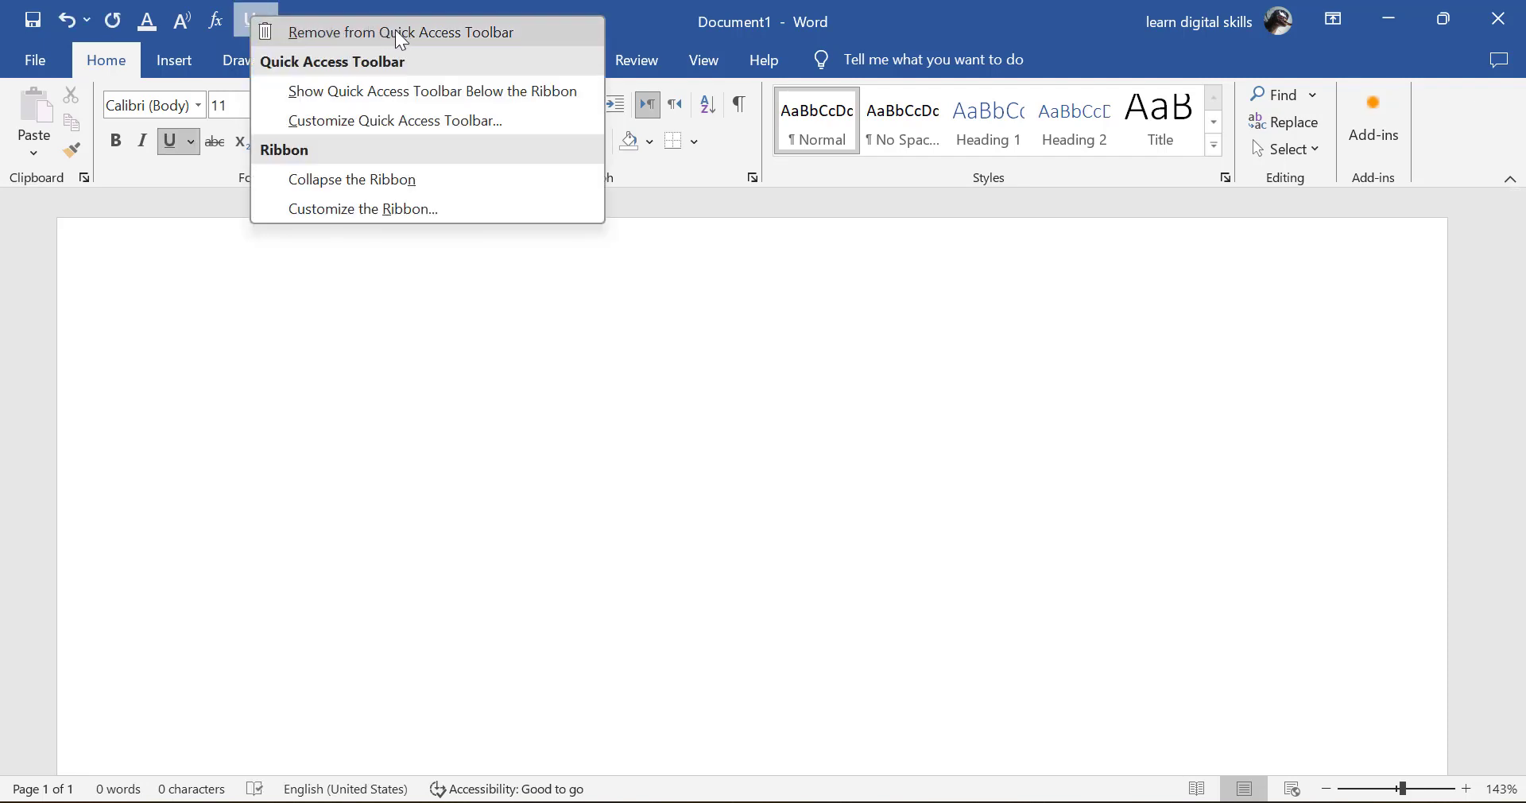
pyautogui.click(442, 32)
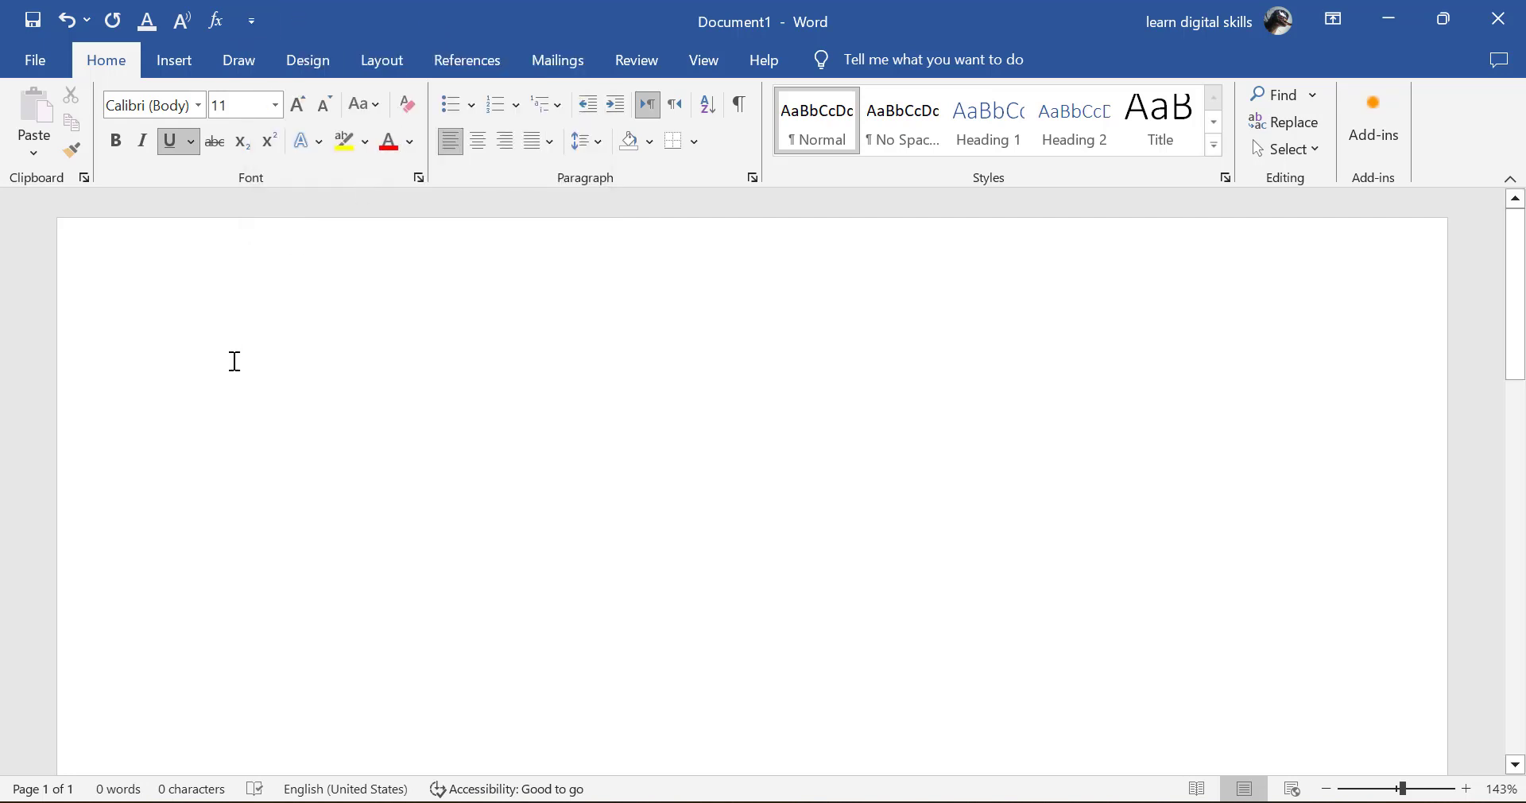
pyautogui.rightClick(143, 26)
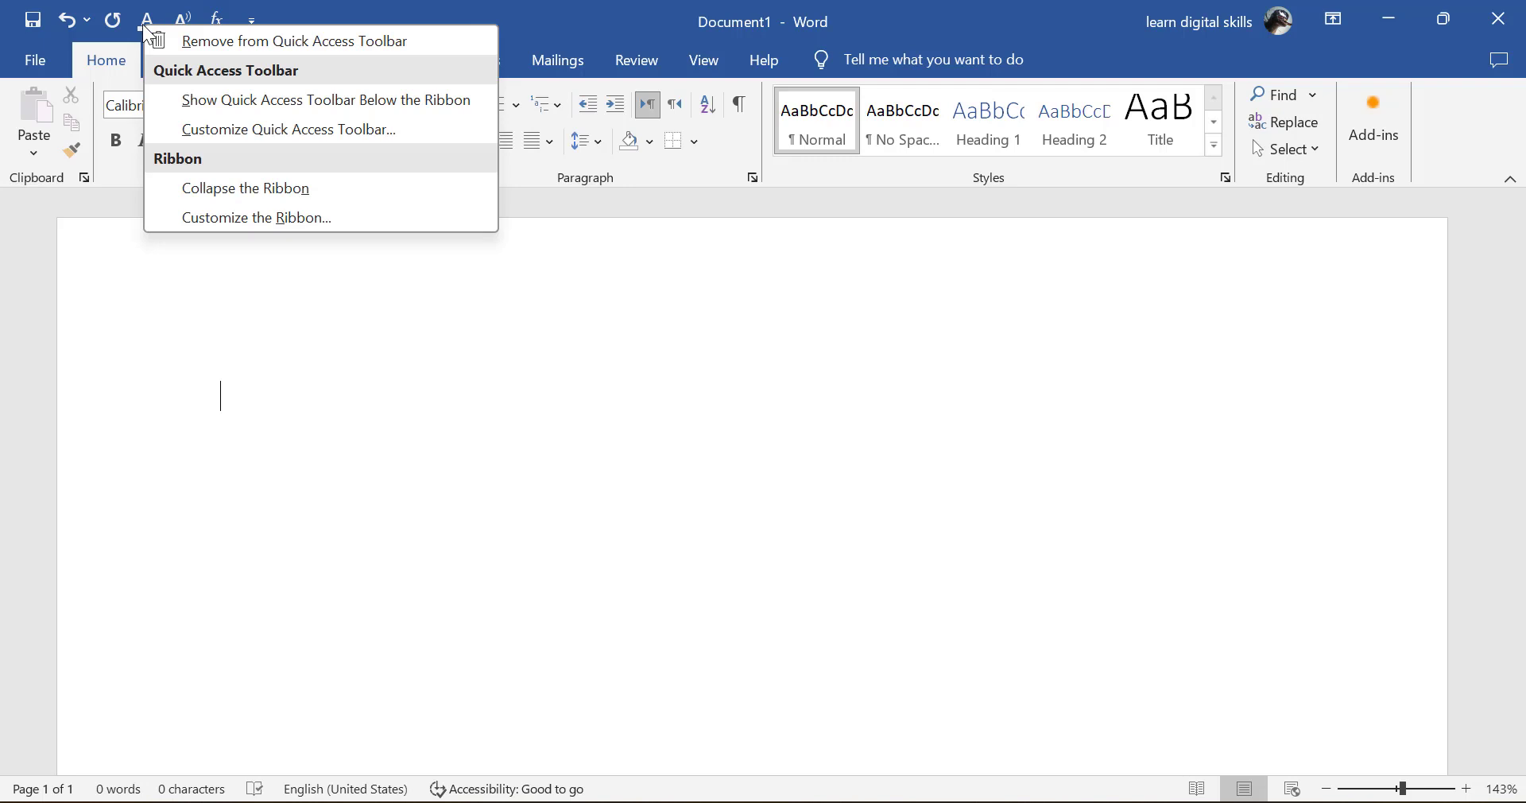
pyautogui.click(215, 45)
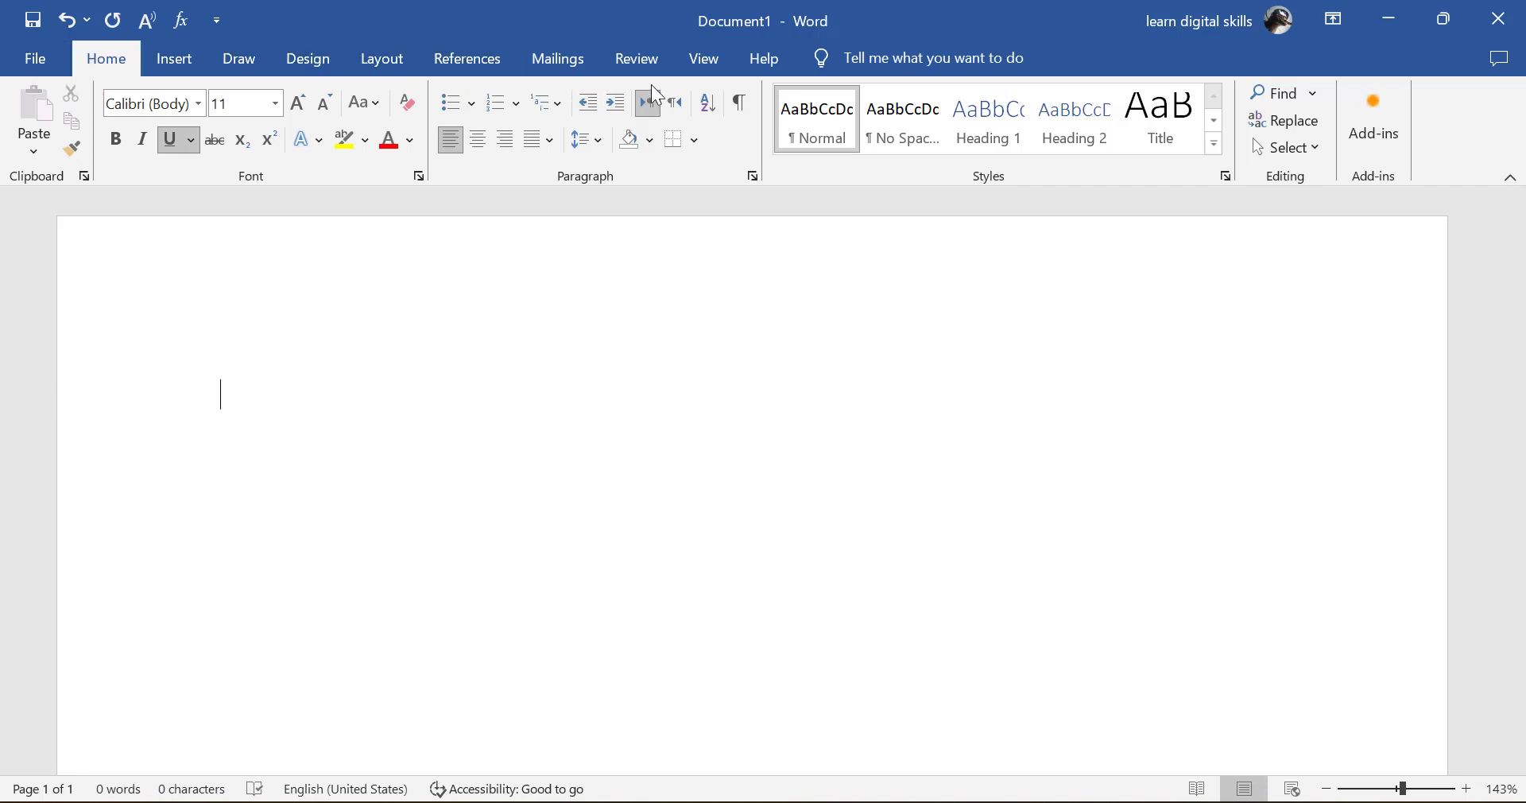
# Step: Examine the ribbon's command groups for Design, Insert, Draw and References, and return to the Home commands
pyautogui.click(308, 59)
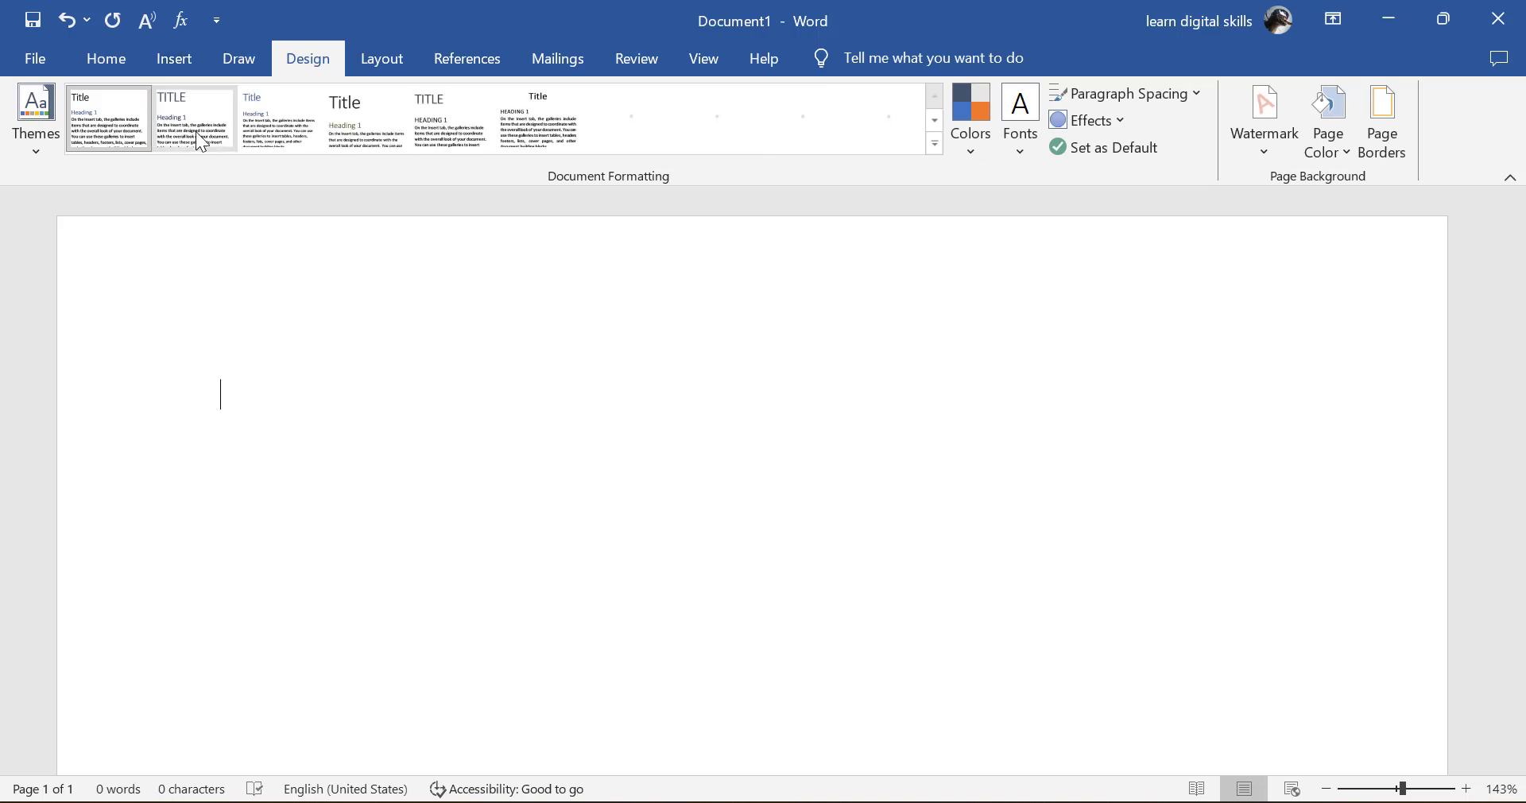
pyautogui.click(183, 55)
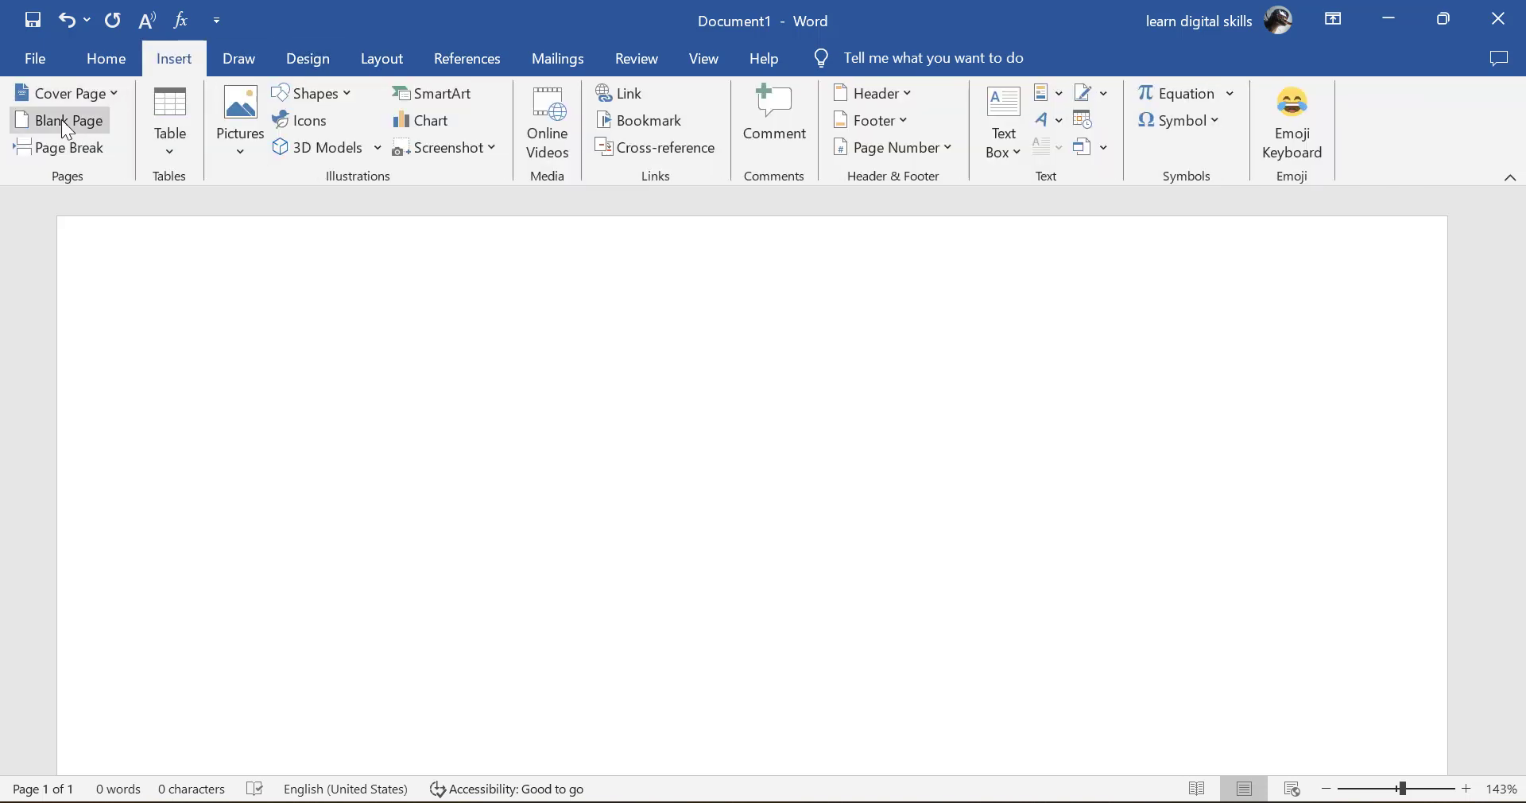
pyautogui.click(226, 48)
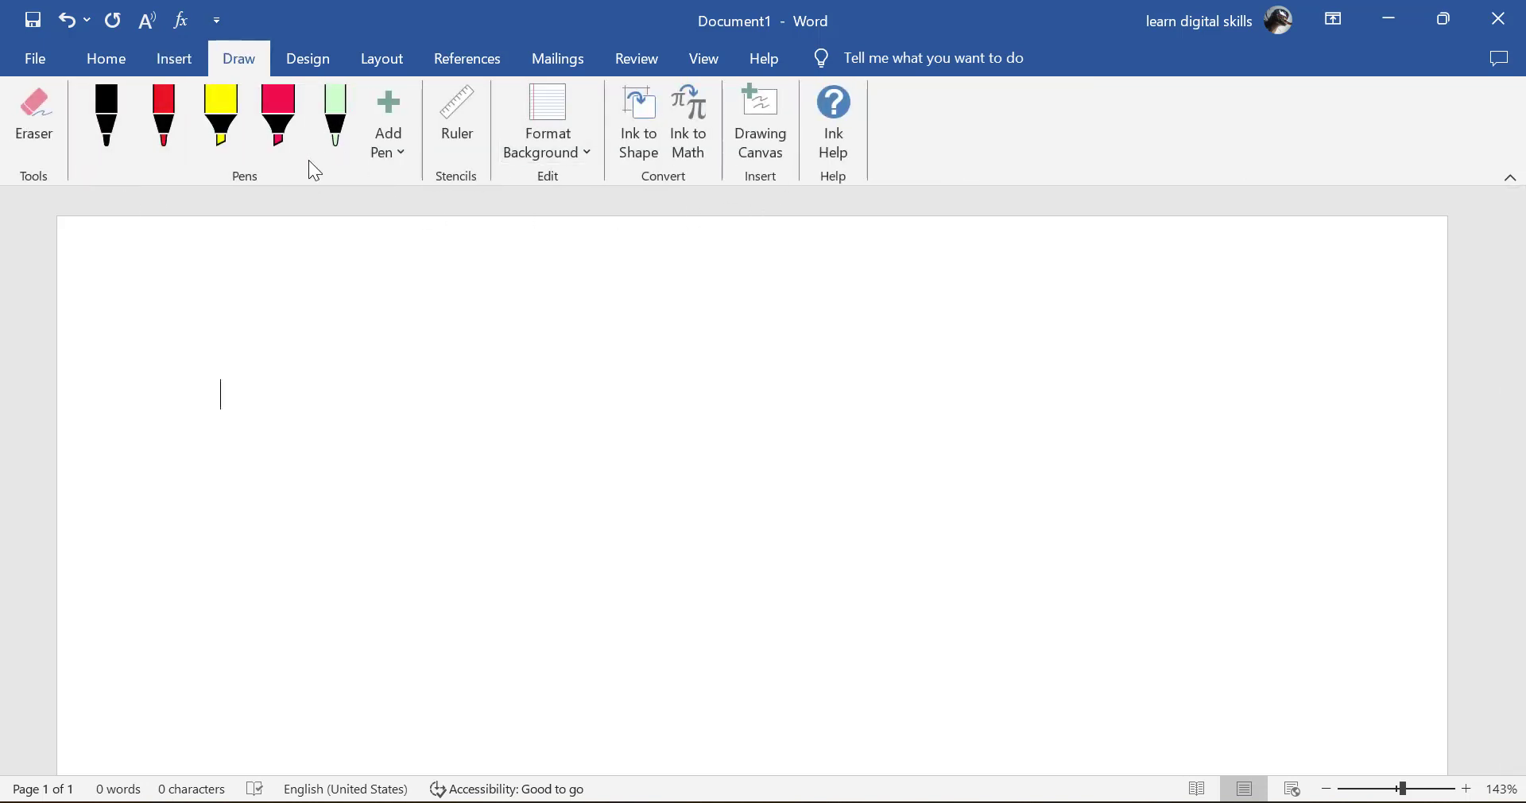
pyautogui.click(312, 65)
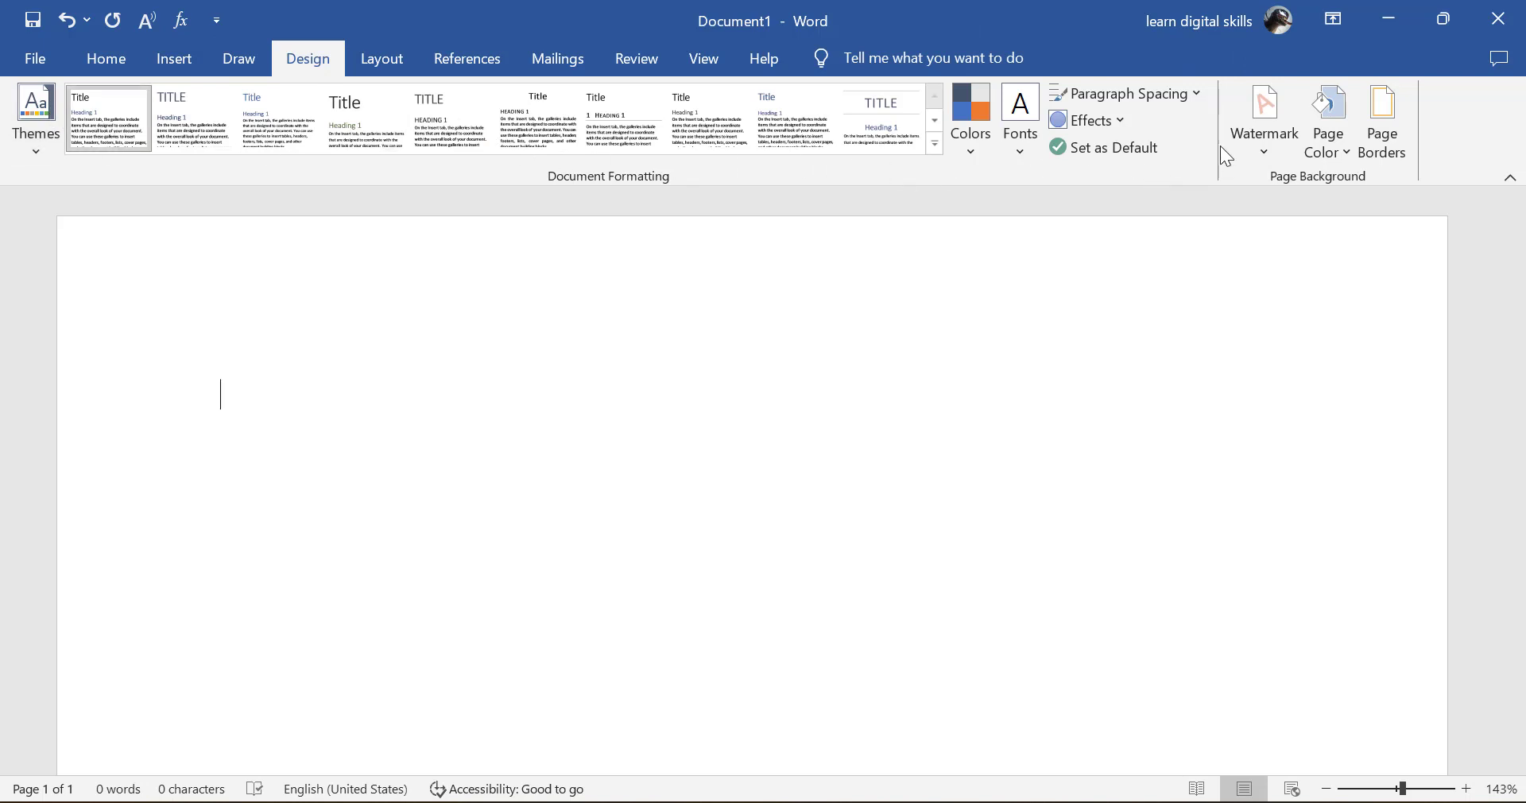
pyautogui.click(170, 59)
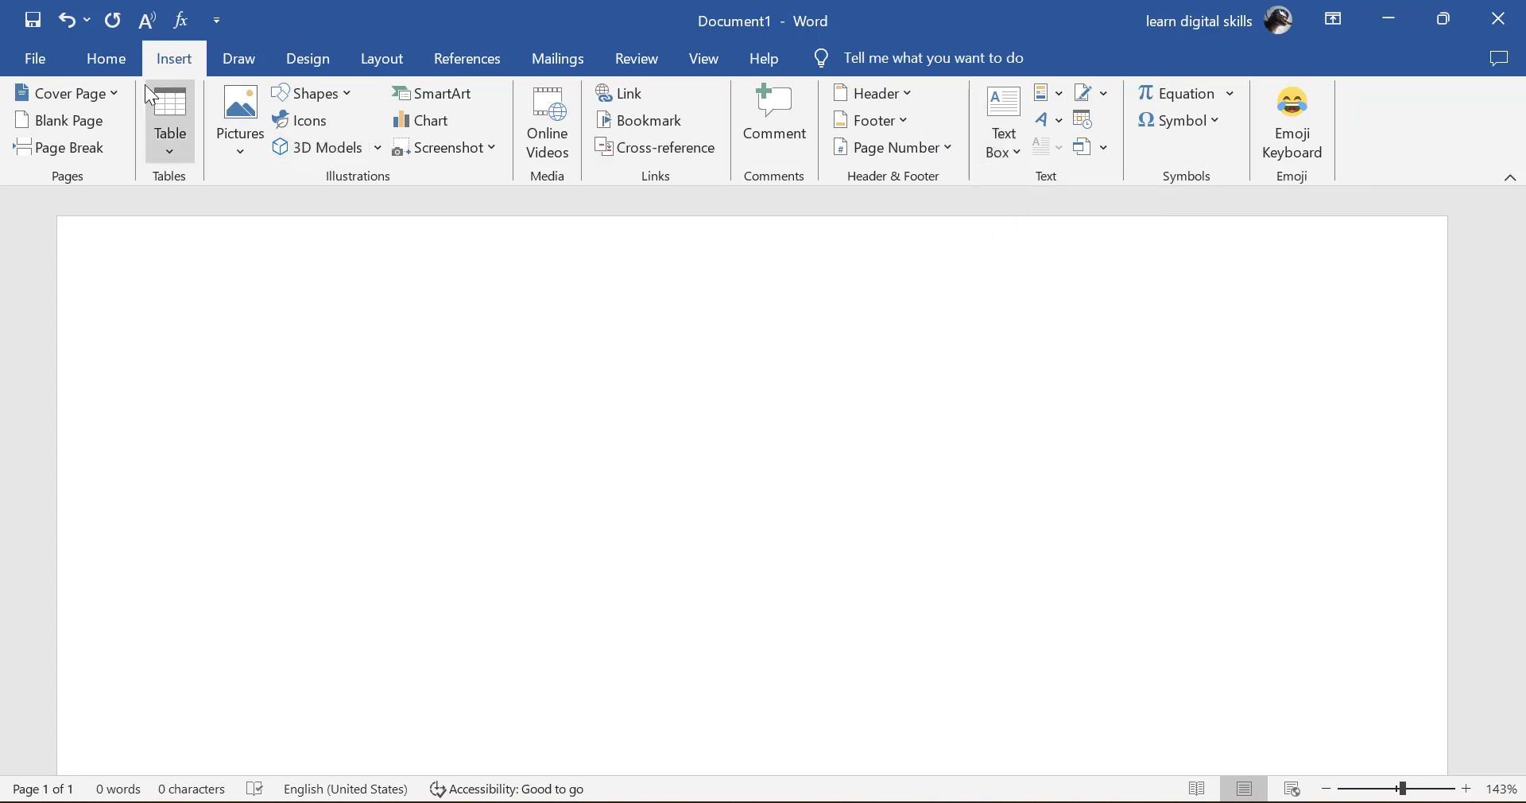
pyautogui.click(108, 66)
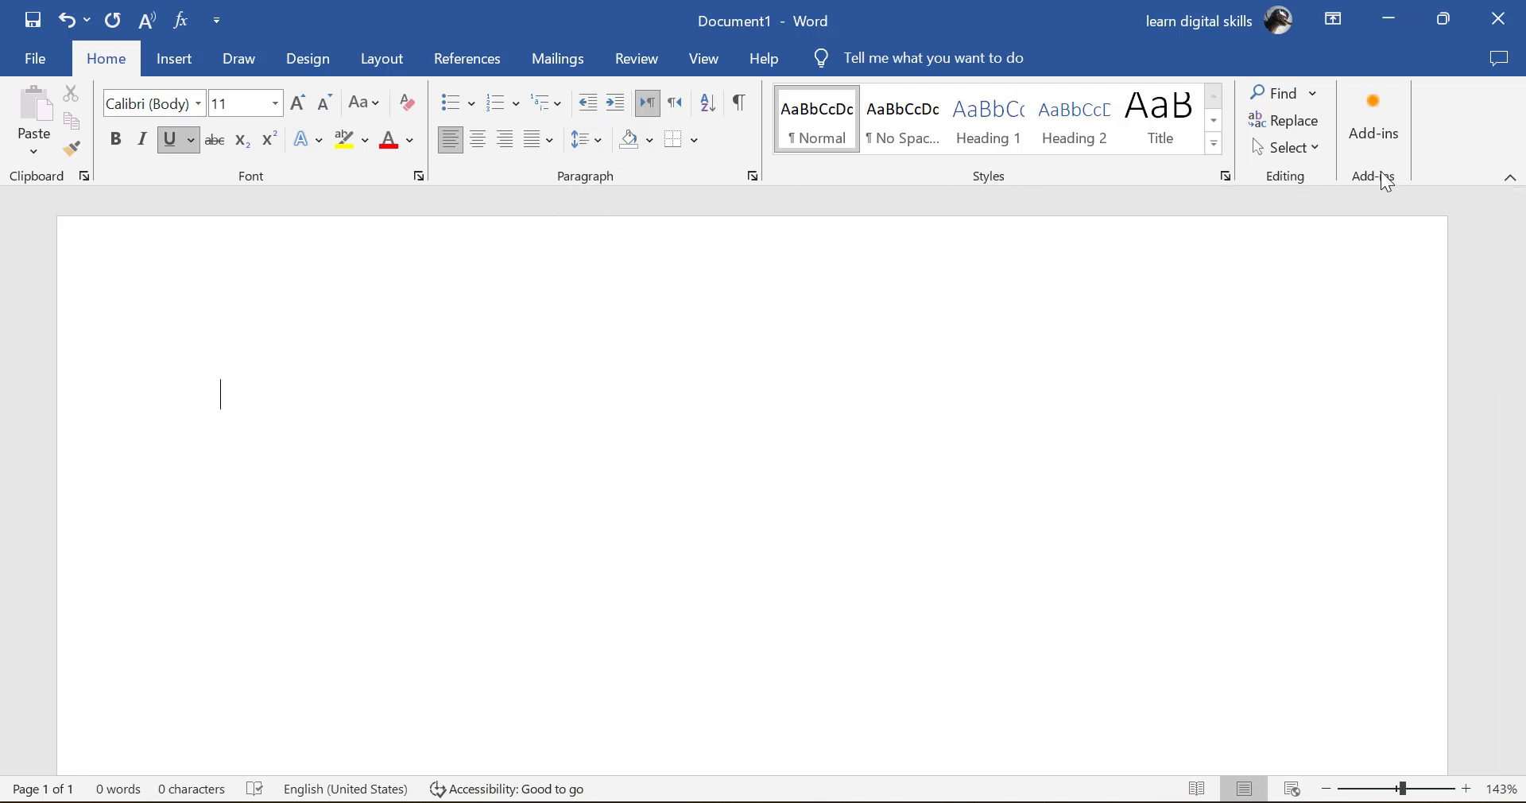
pyautogui.click(226, 58)
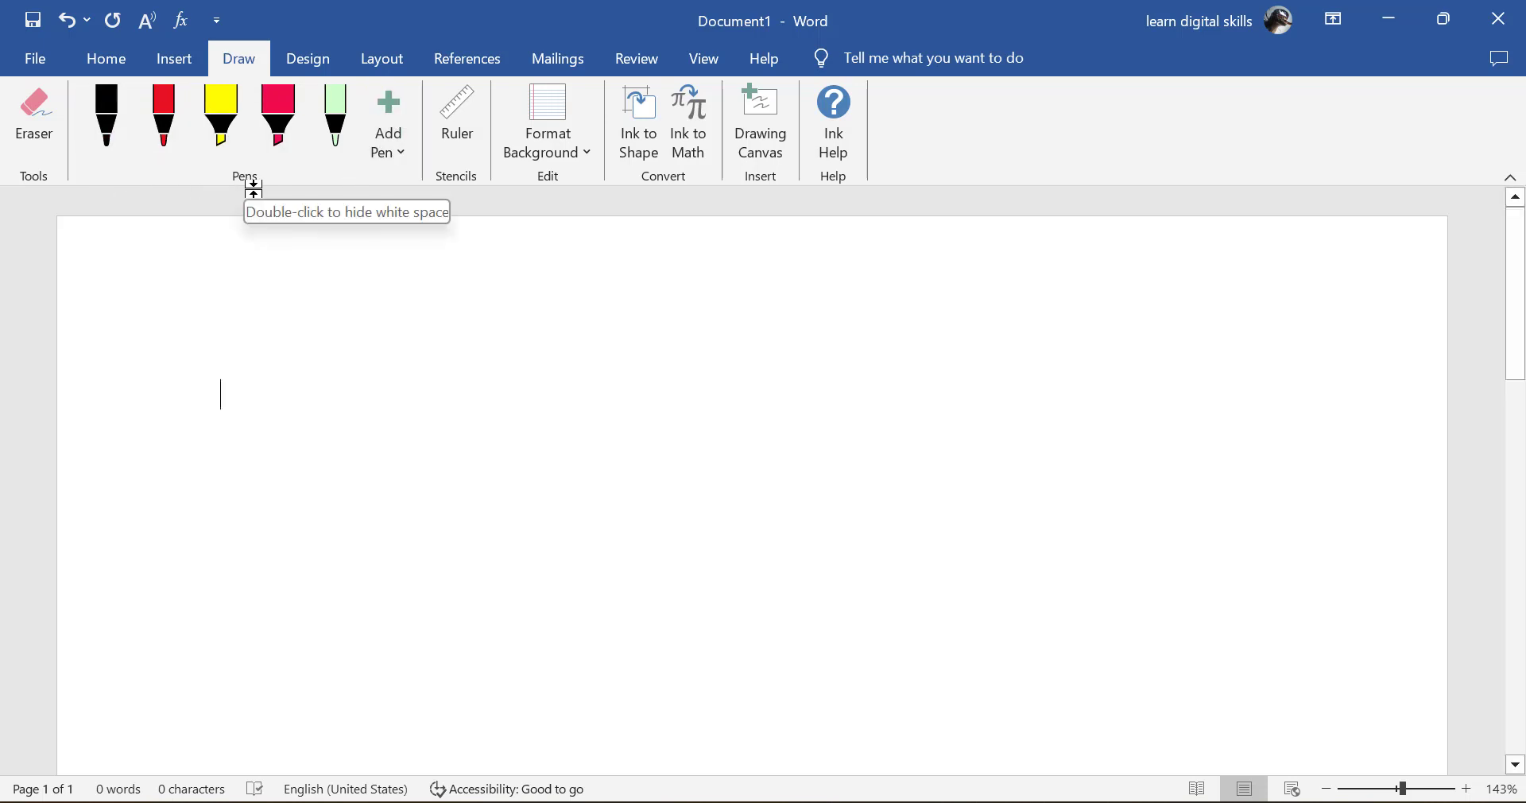
pyautogui.click(168, 62)
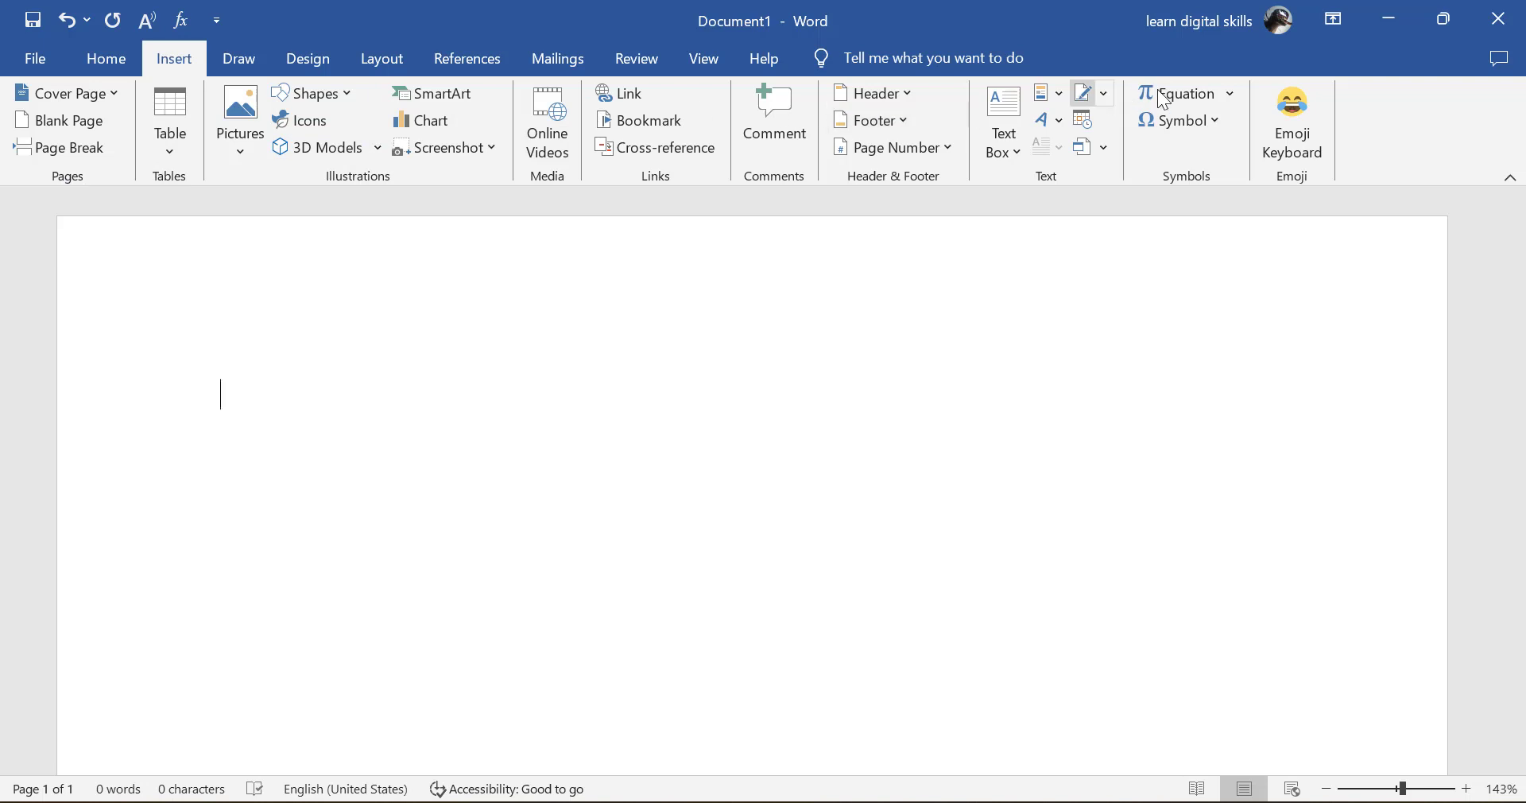
pyautogui.click(291, 66)
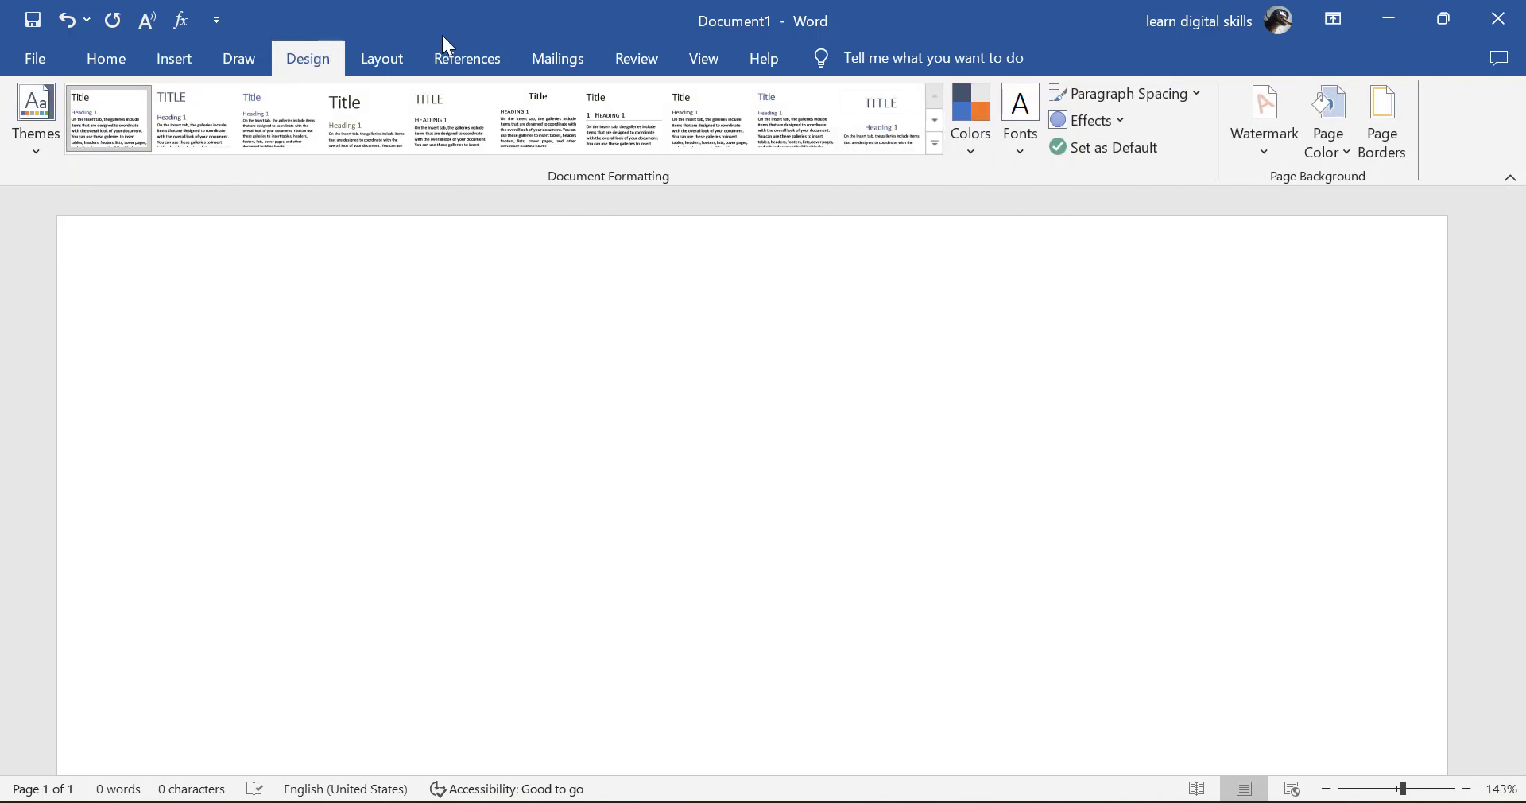
pyautogui.click(464, 48)
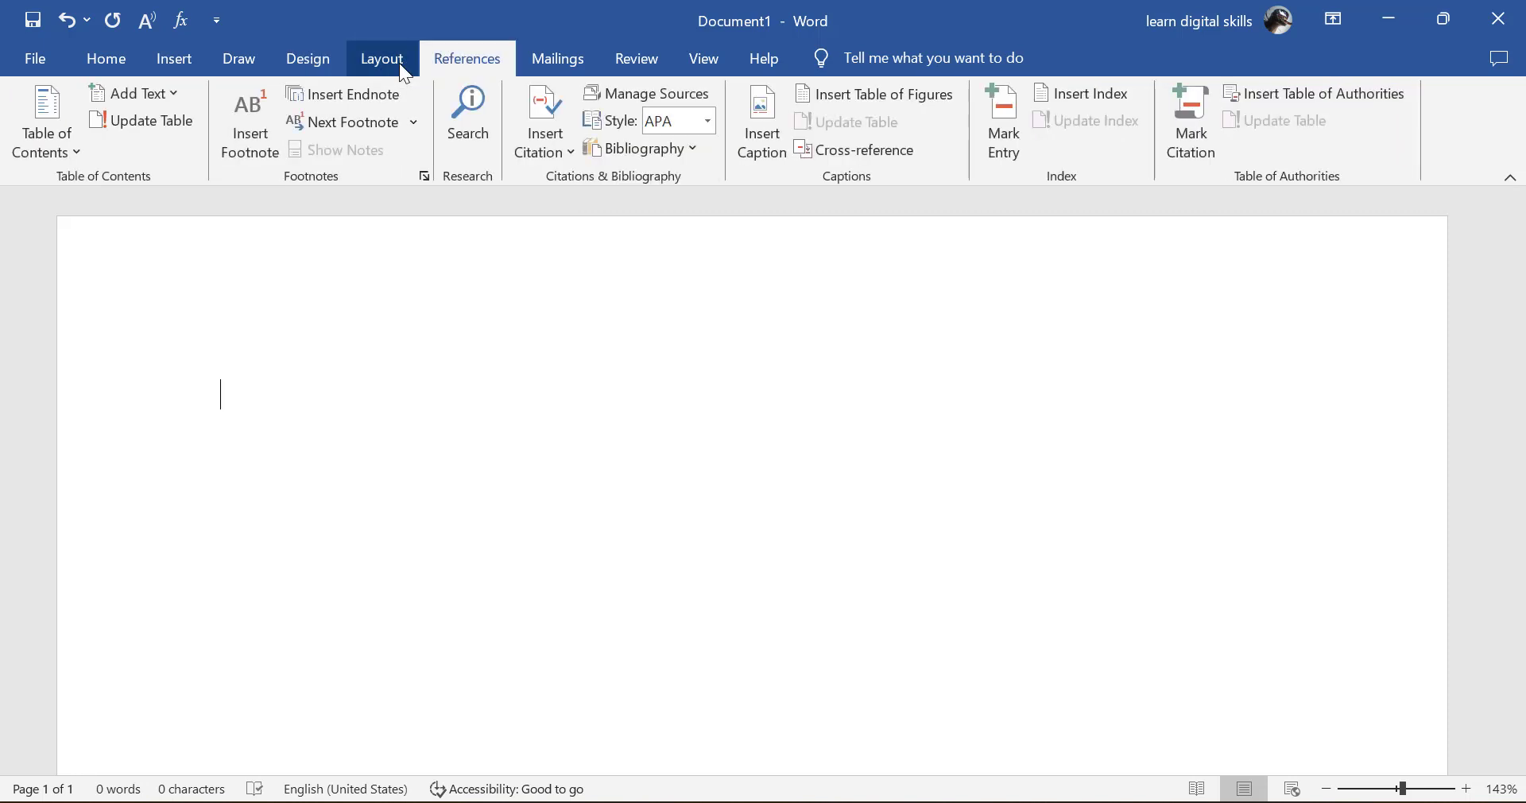
pyautogui.click(119, 64)
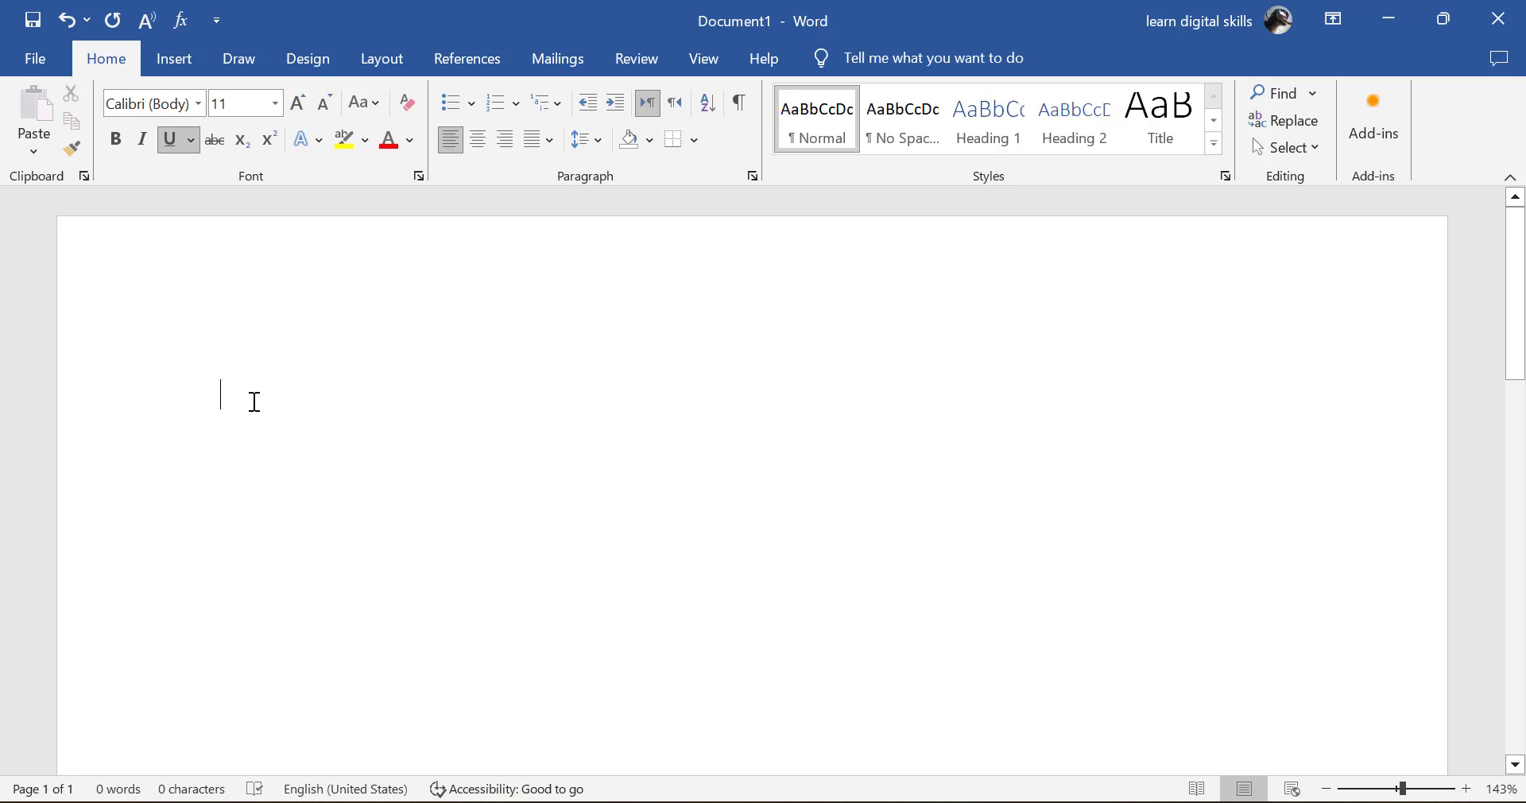
# Step: Enter the text "YOUTUBE" in the blank document and remove the underline from the whole word
pyautogui.write('YO')
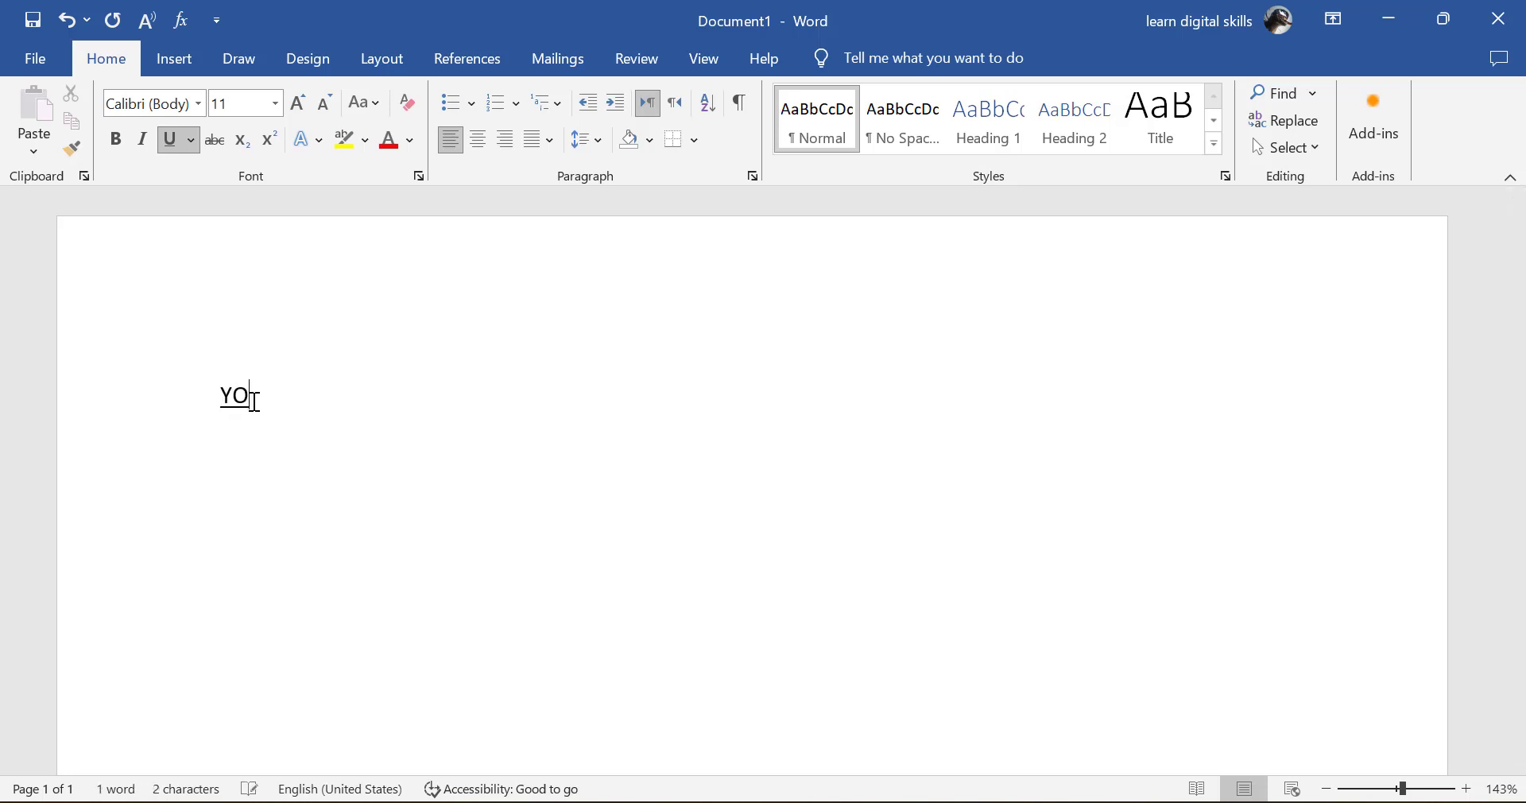
pyautogui.write('UTUBE')
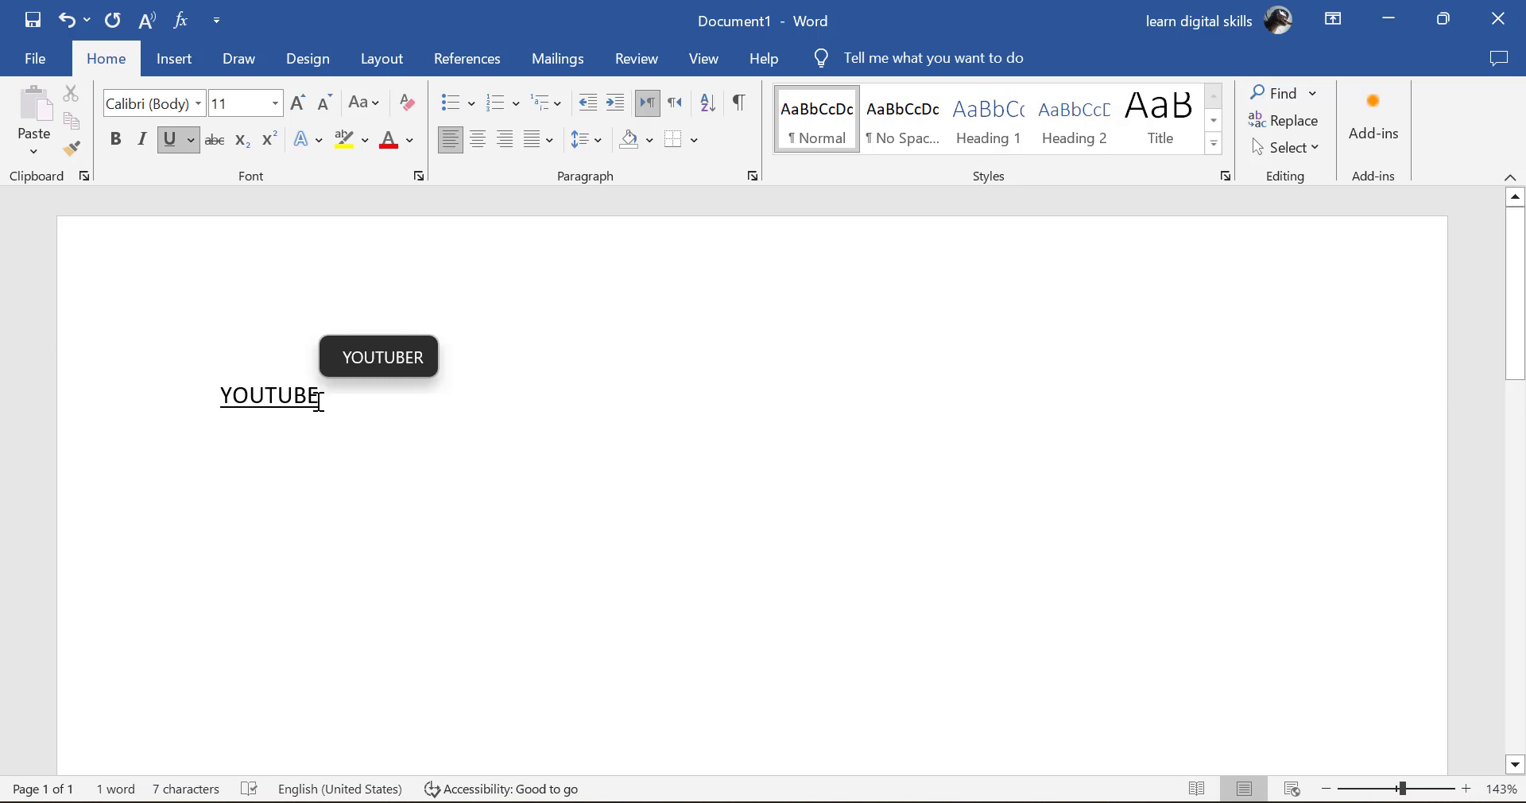
pyautogui.moveTo(313, 397); pyautogui.dragTo(205, 401)
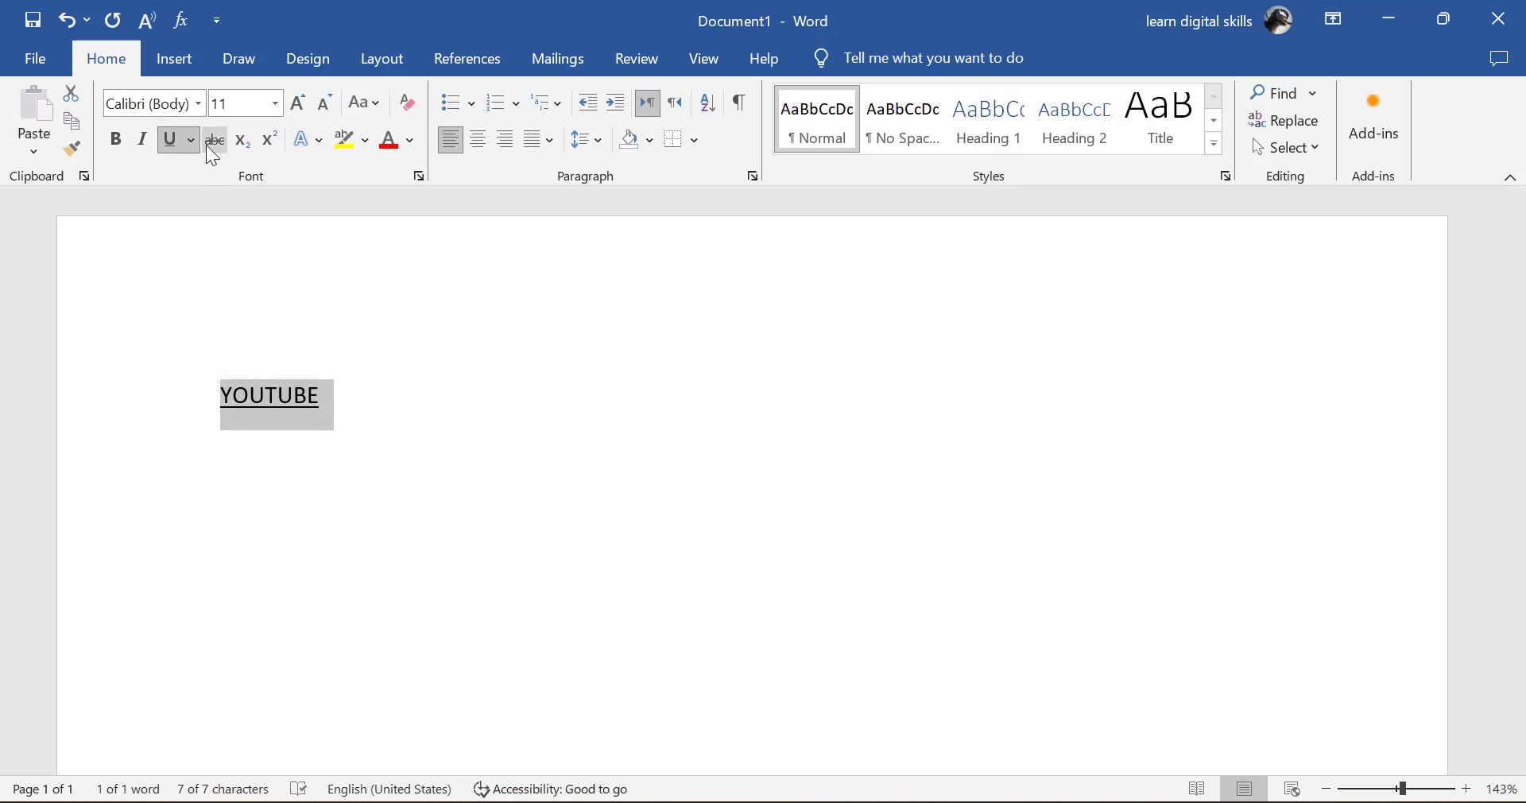
pyautogui.click(167, 148)
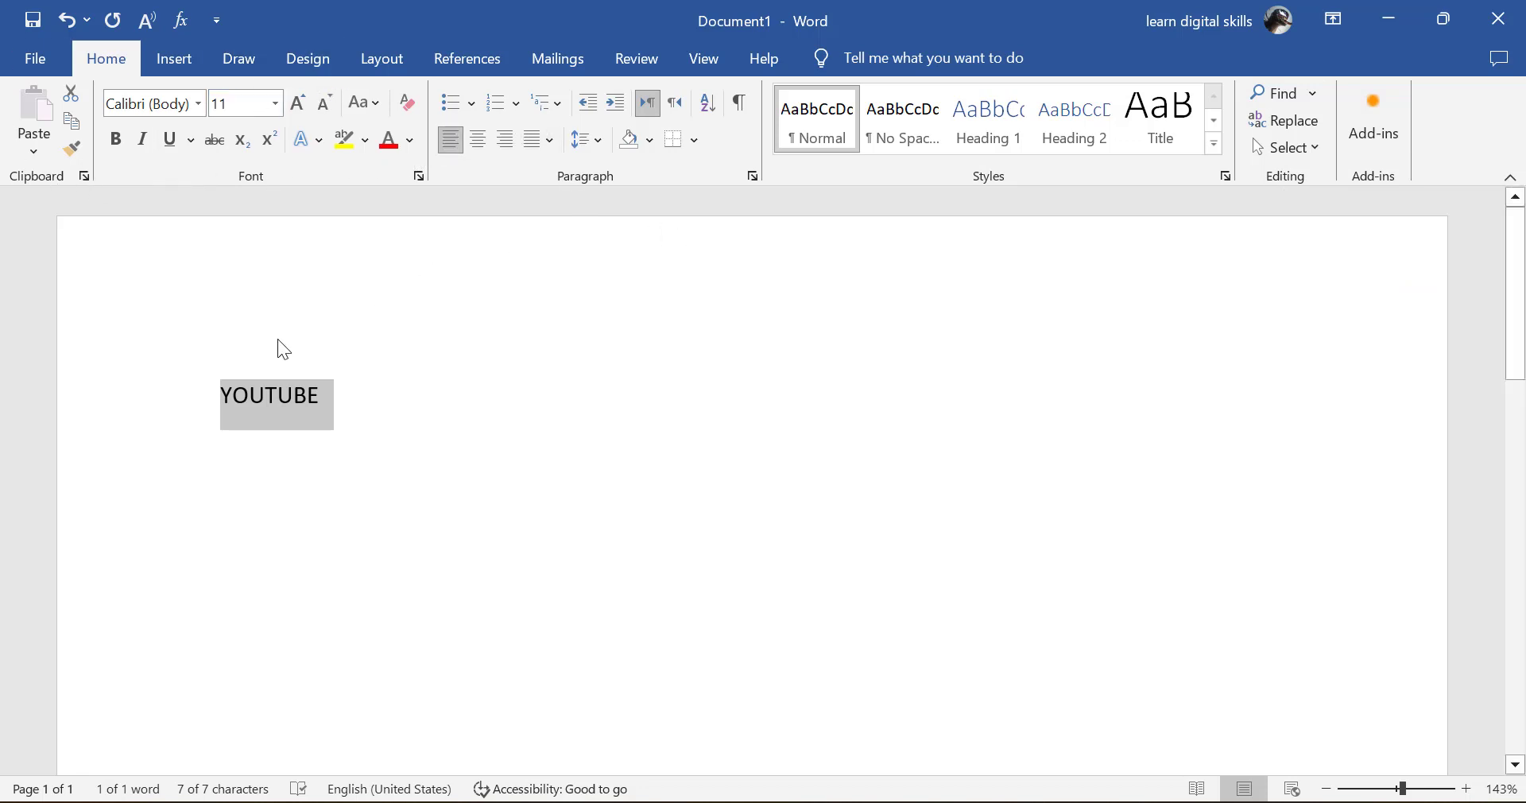
# Step: Set the default font for this document only to 12SaruYellowFog, Bold, size 11
pyautogui.click(419, 177)
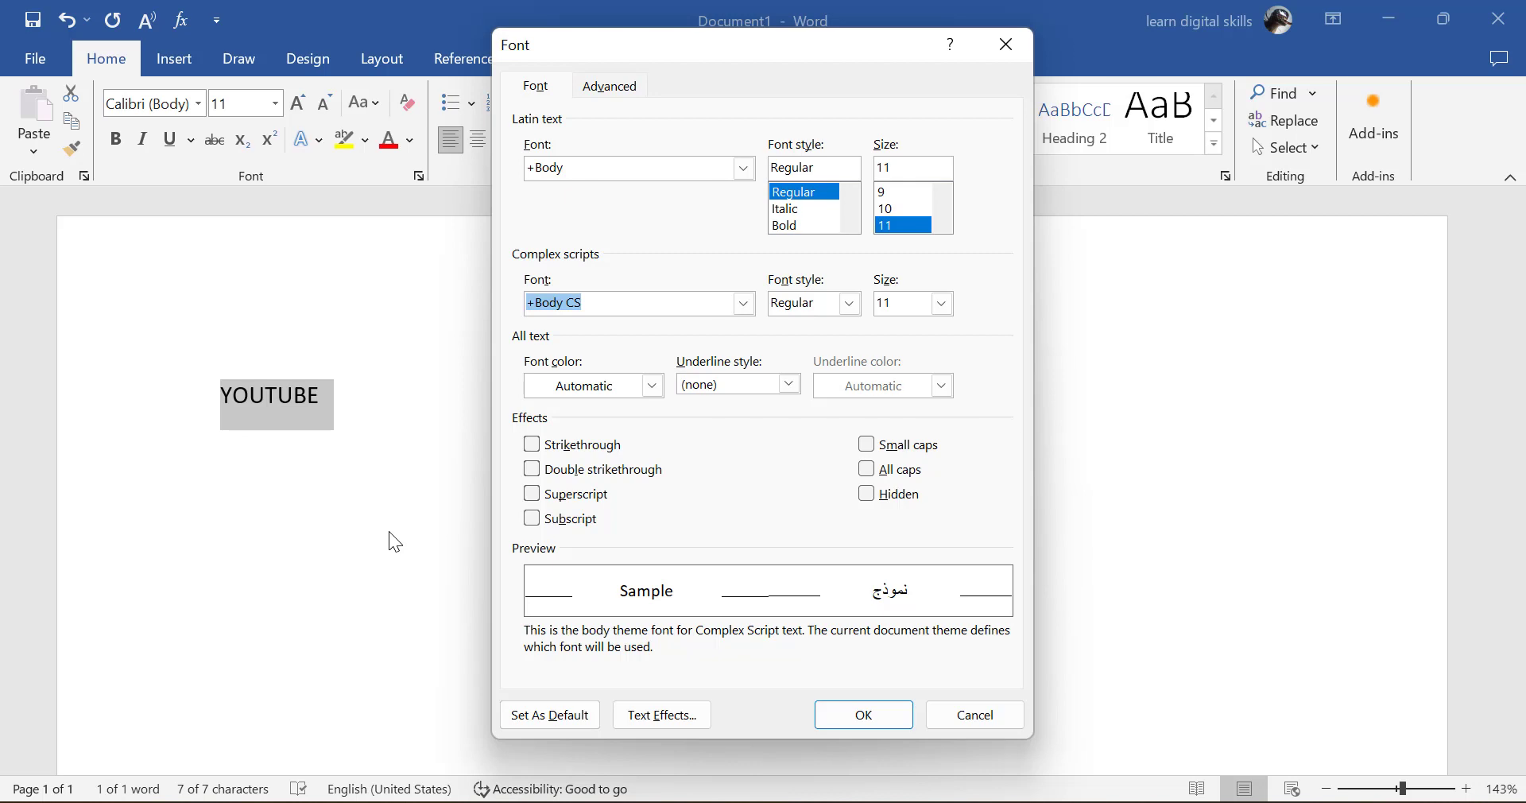
pyautogui.click(744, 168)
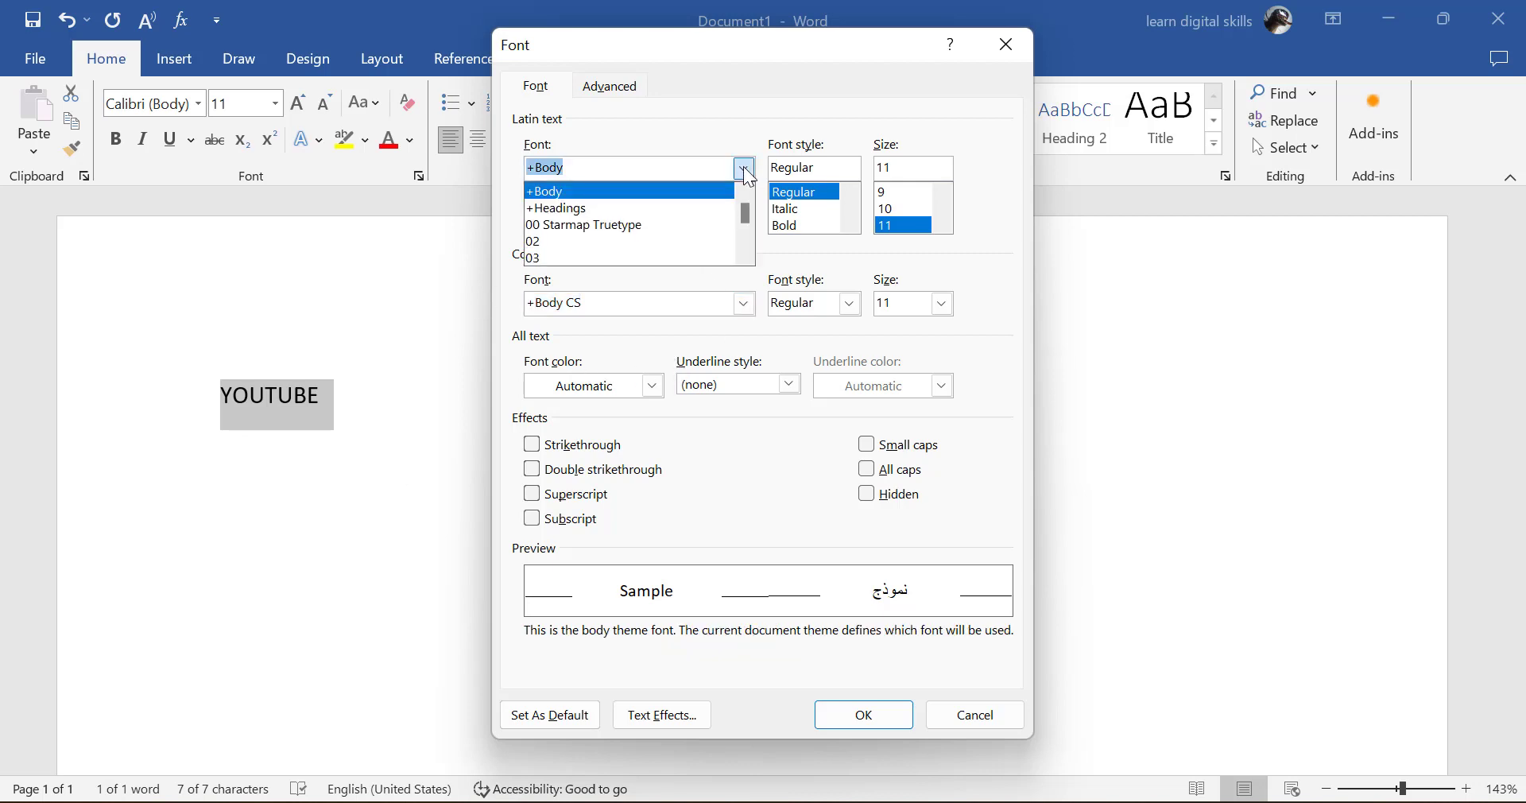
pyautogui.click(545, 240)
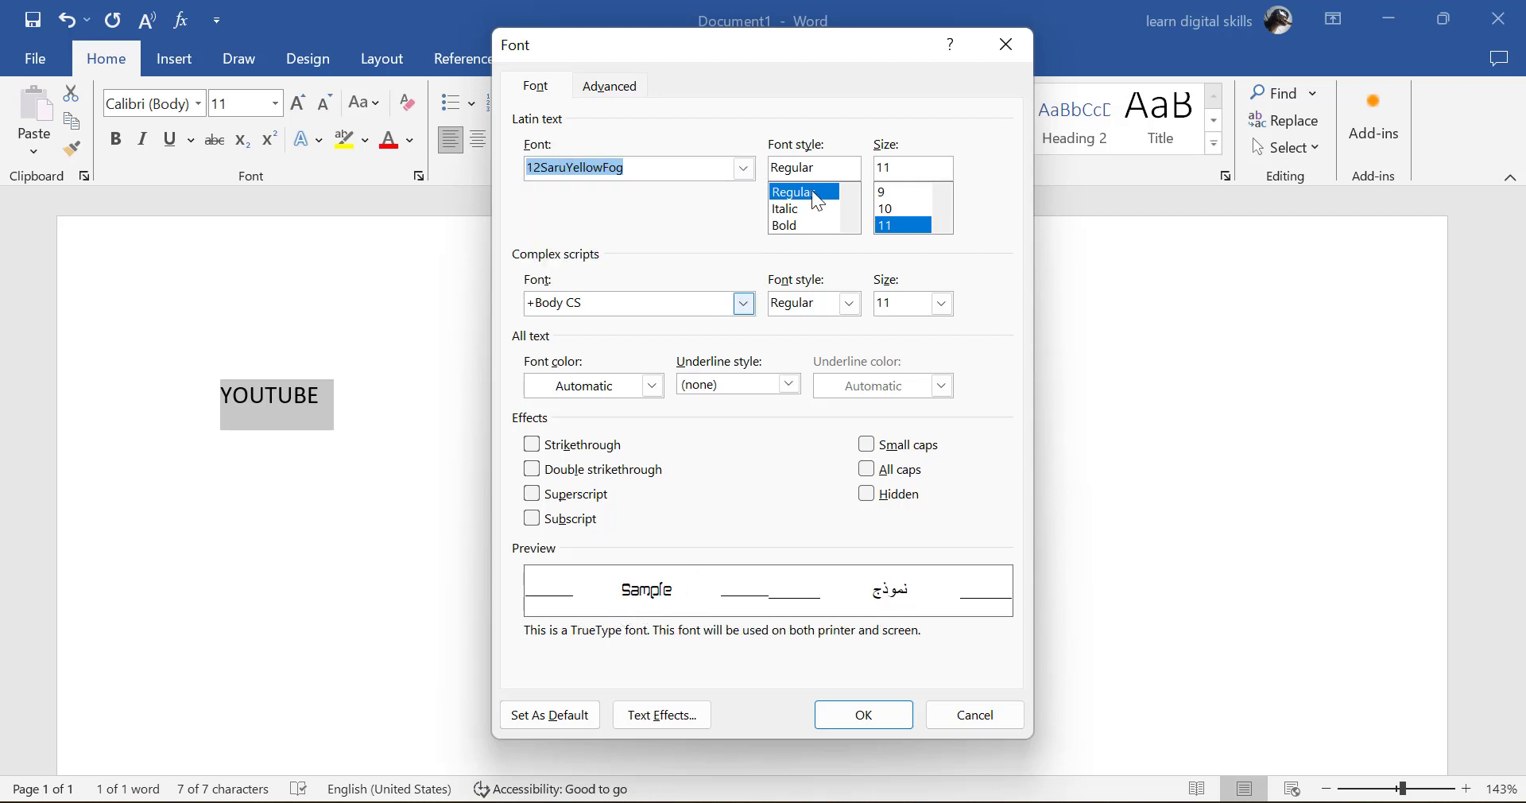
pyautogui.click(782, 226)
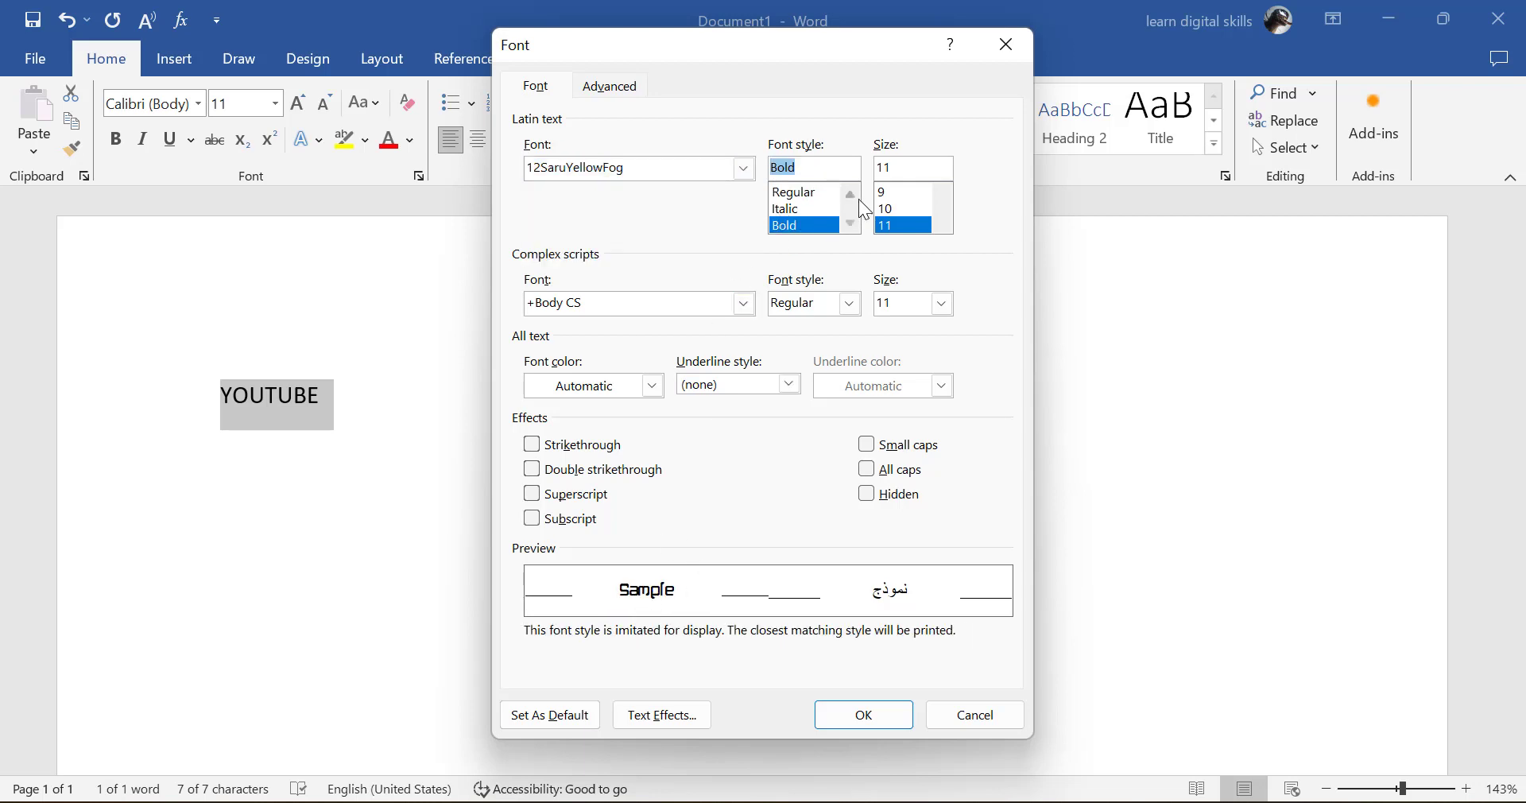
pyautogui.click(936, 224)
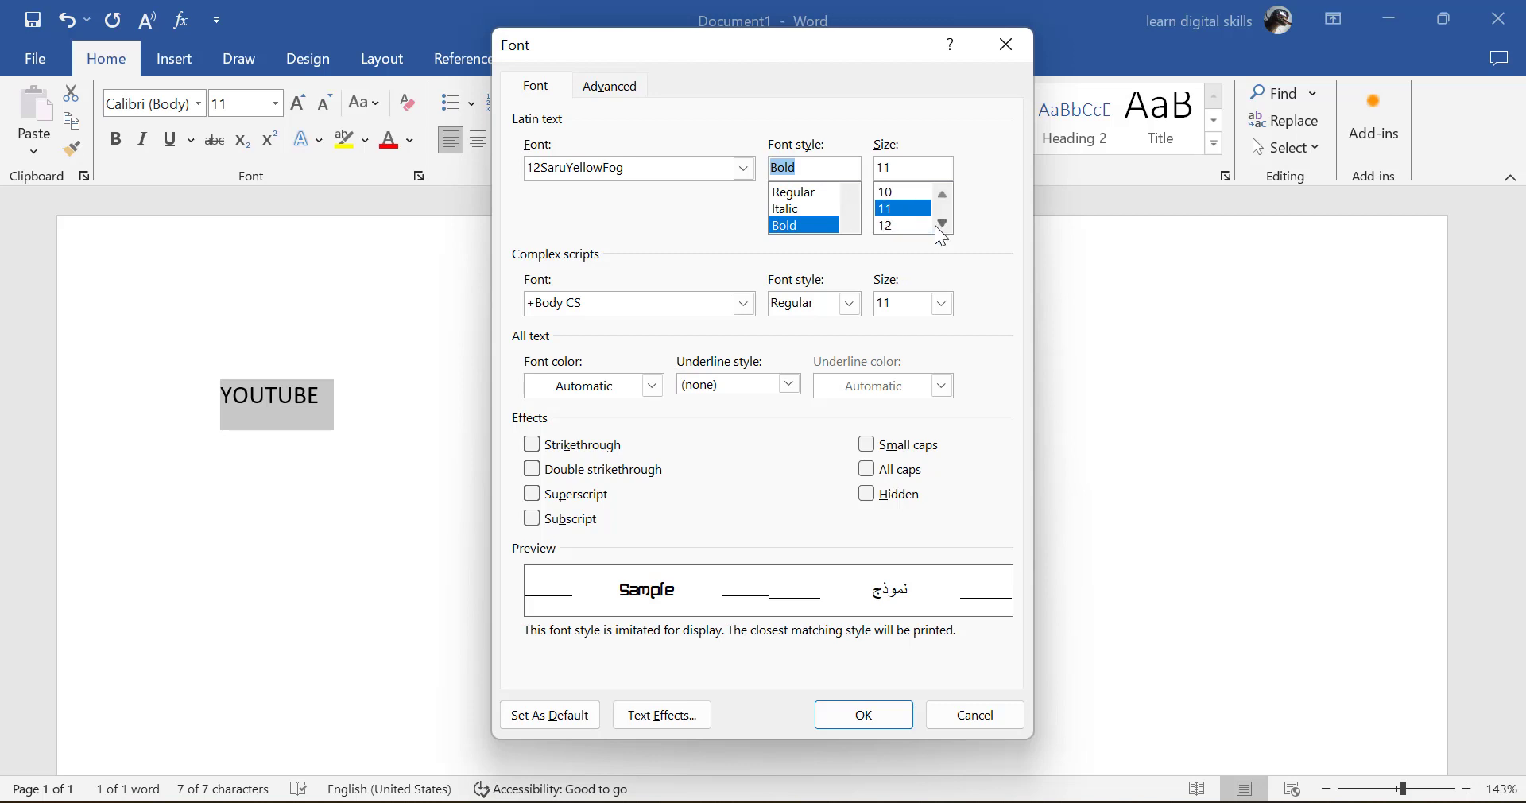
pyautogui.click(893, 209)
pyautogui.click(551, 729)
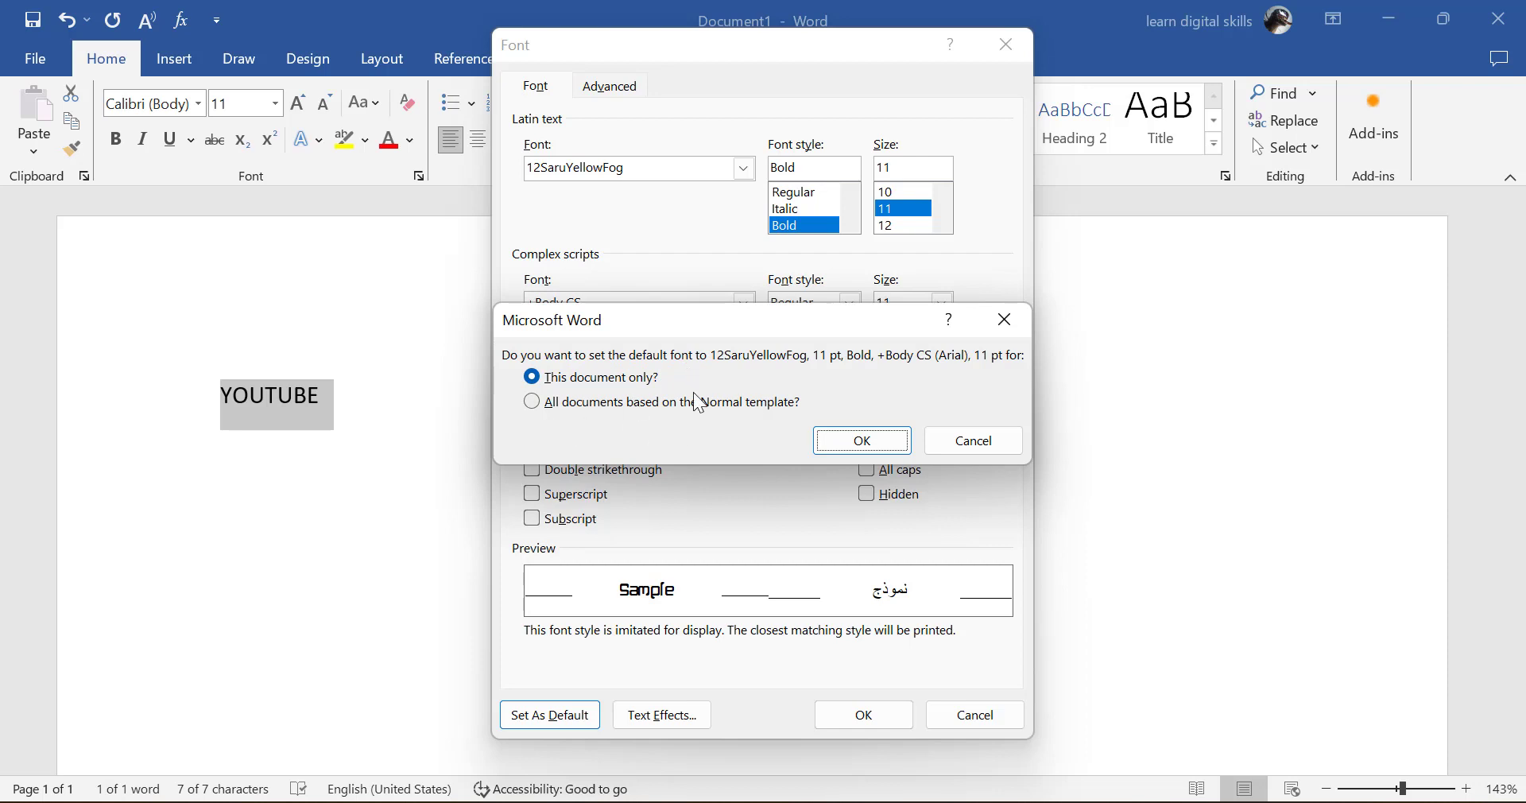
pyautogui.click(858, 441)
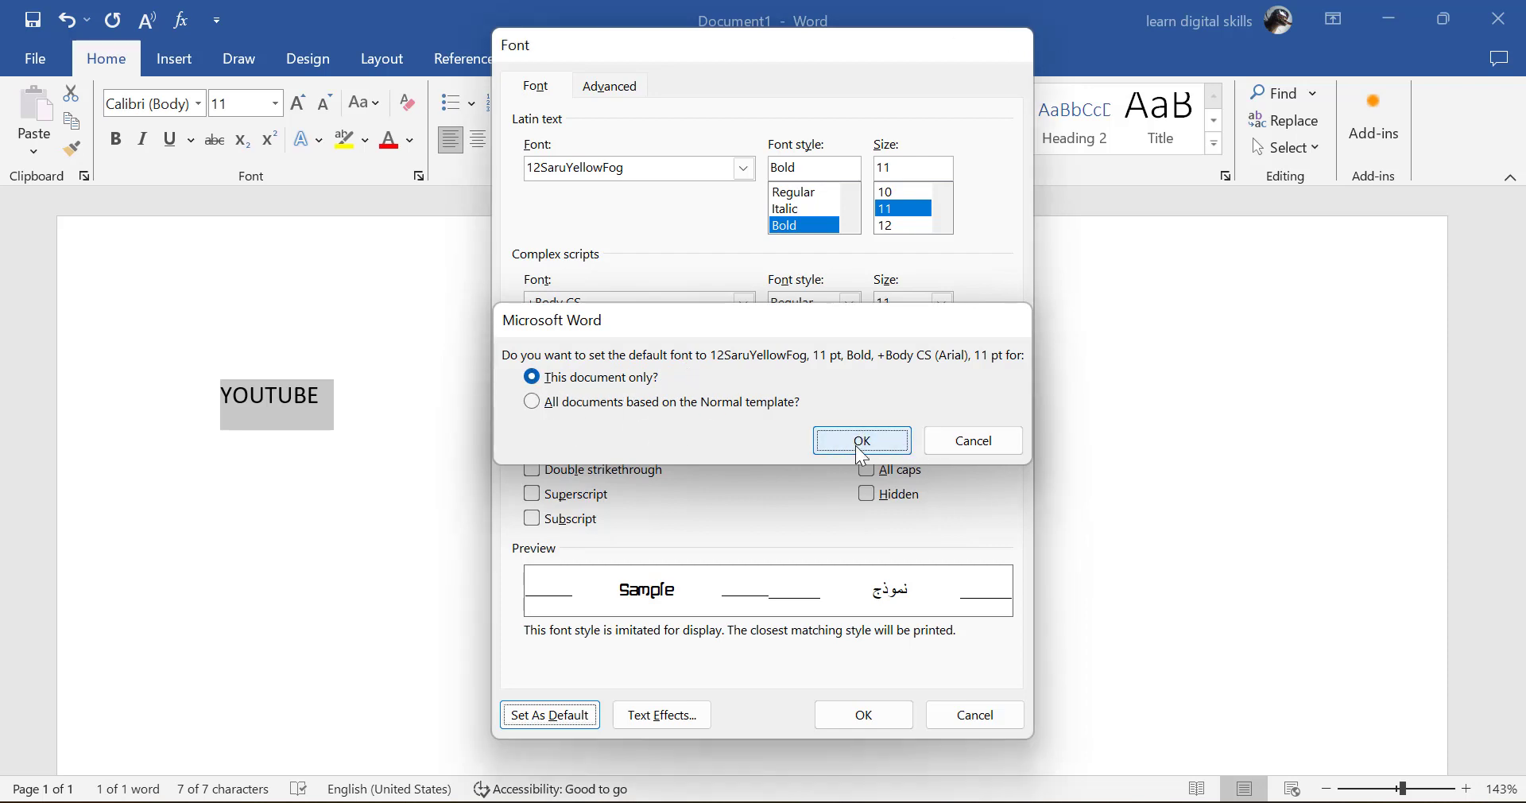
# Step: Add three lines of sample text below the word YOUTUBE: "JFVVRUVJJ", "JRBJBUJU" and "BFBJKENJR"
pyautogui.click(302, 380)
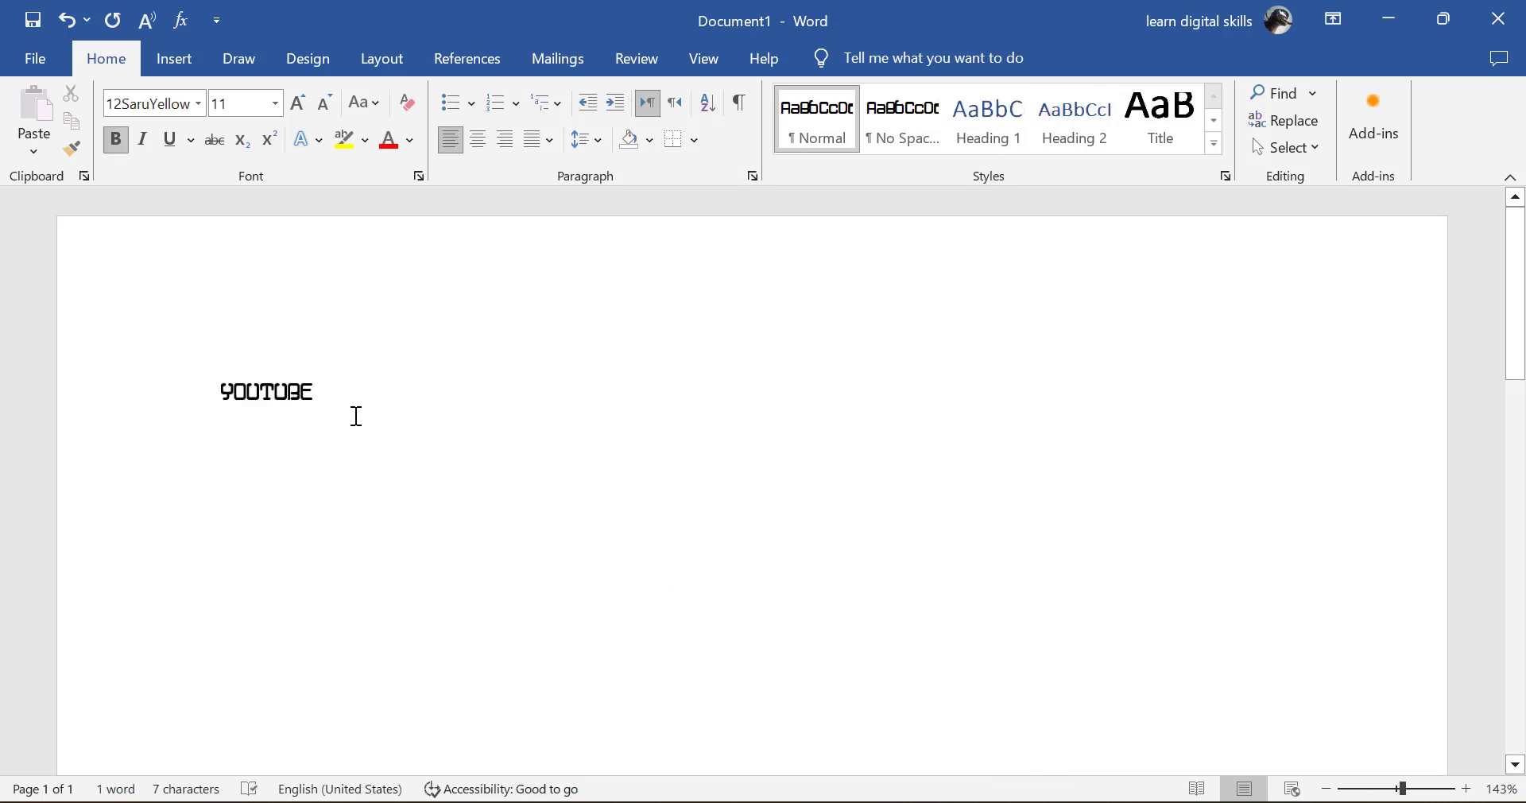
pyautogui.press('Return')
pyautogui.write('JFVVRUVJJ')
pyautogui.press('Return')
pyautogui.write('JRBJBUJU')
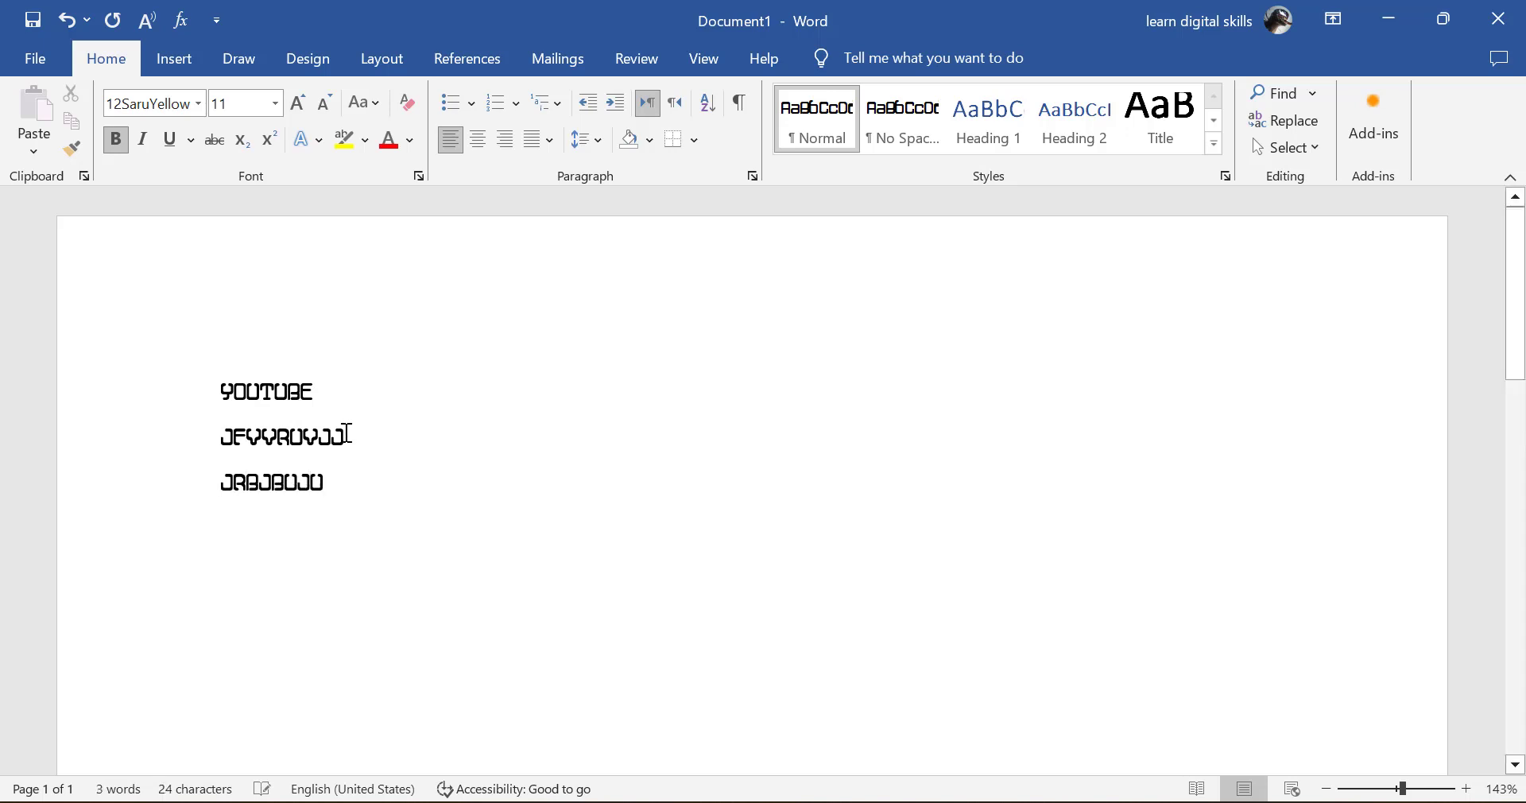
pyautogui.press('Return')
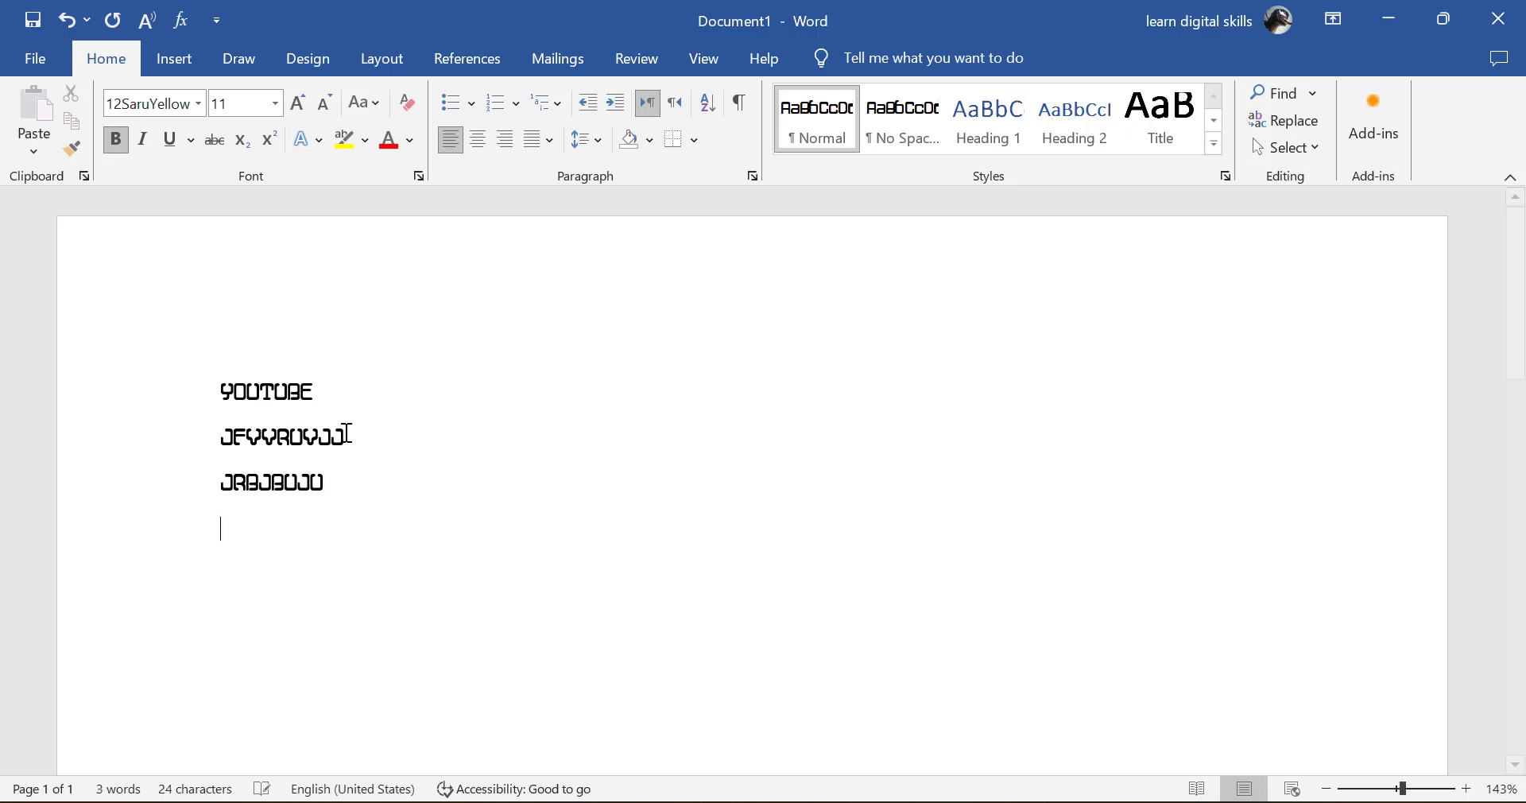
pyautogui.write('BFBJKENJR')
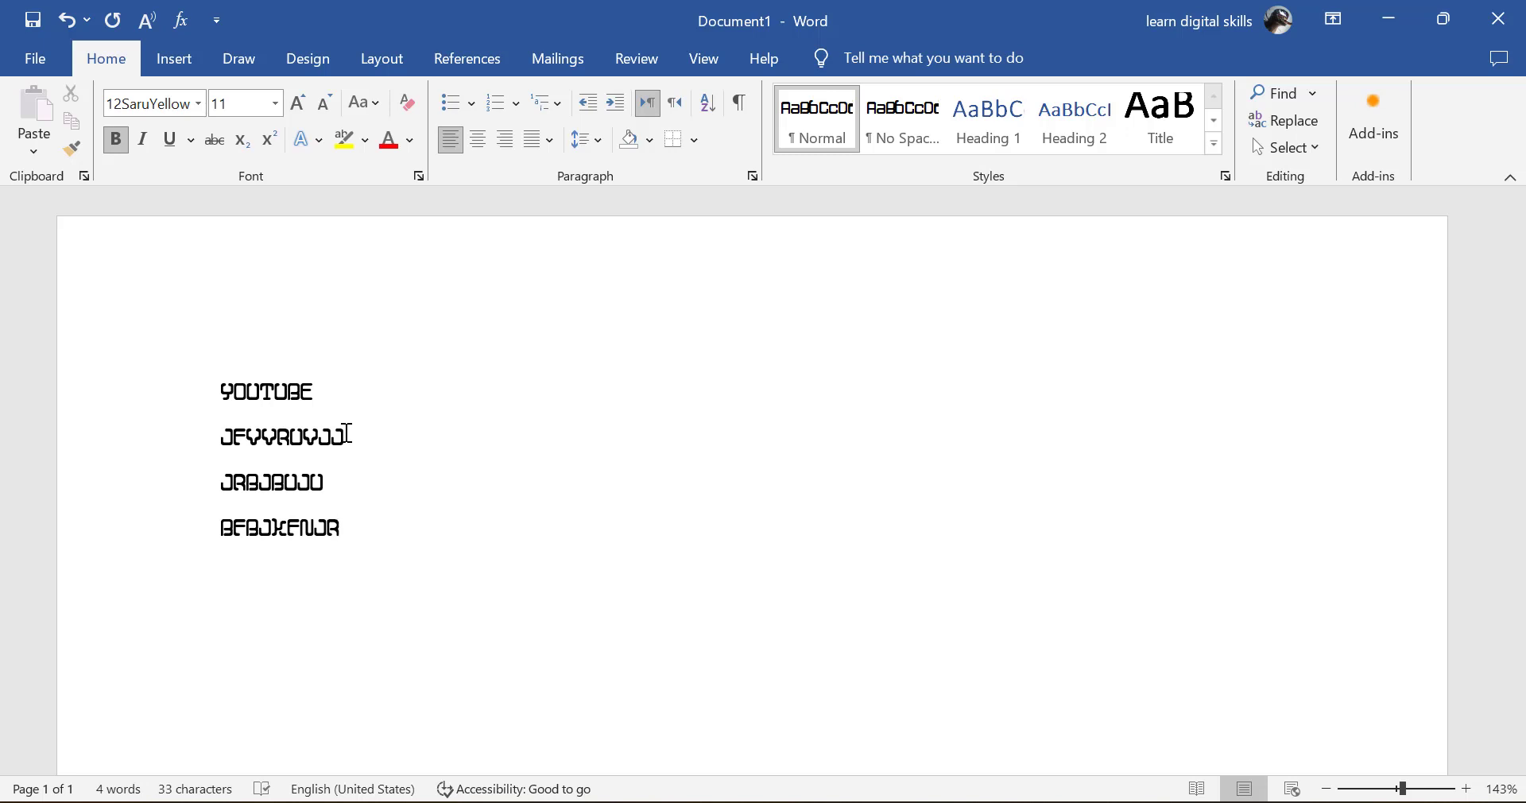
# Step: Delete all the text in the document and insert a blank page
pyautogui.hotkey('ctrl', 'a')
pyautogui.press('Delete')
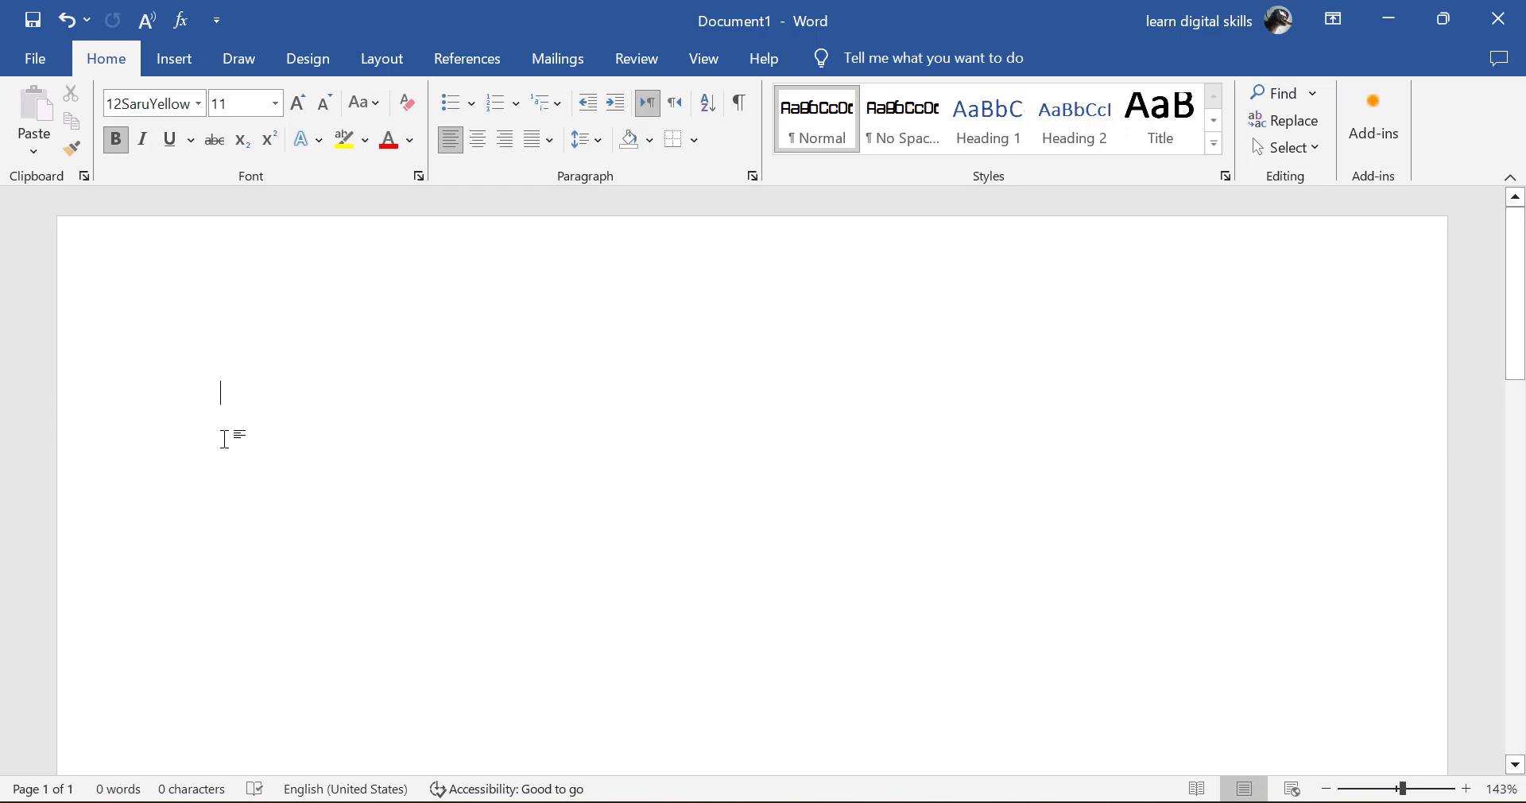
pyautogui.click(167, 66)
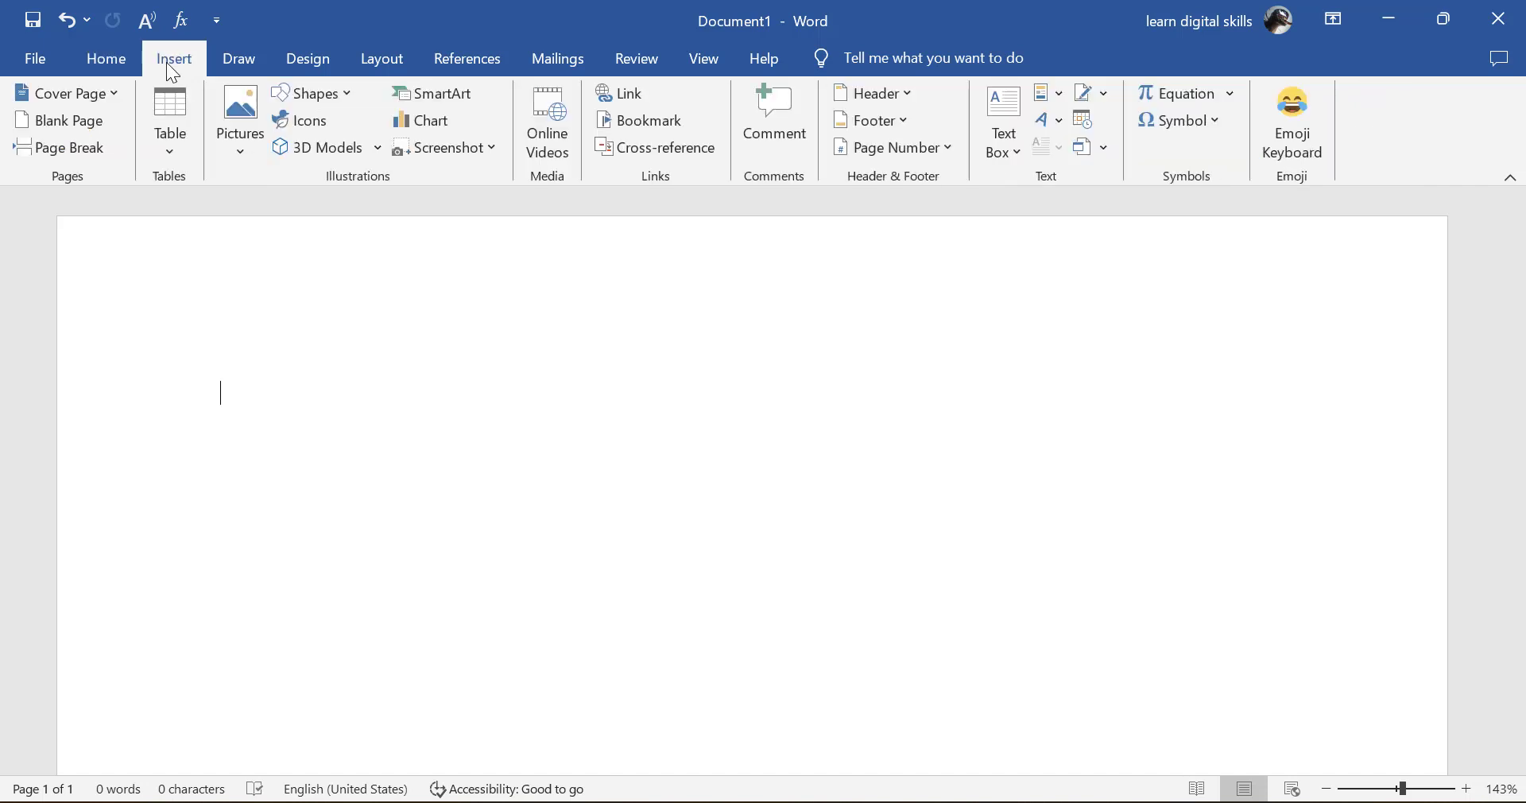
pyautogui.click(57, 125)
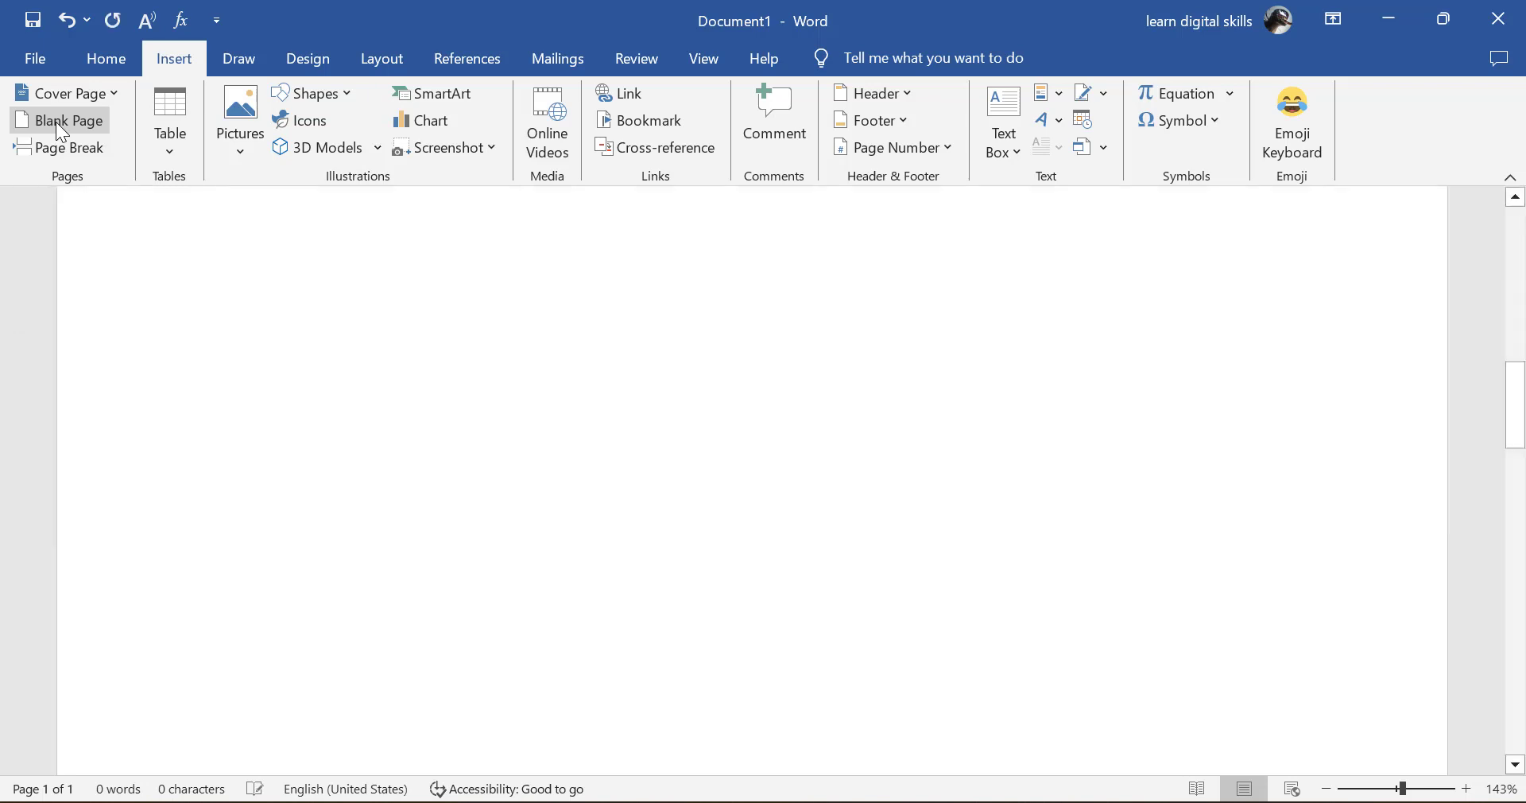
# Step: Look over the document's first page and the inserted second page with its short text "UY"
pyautogui.scroll(-4, 325, 511)
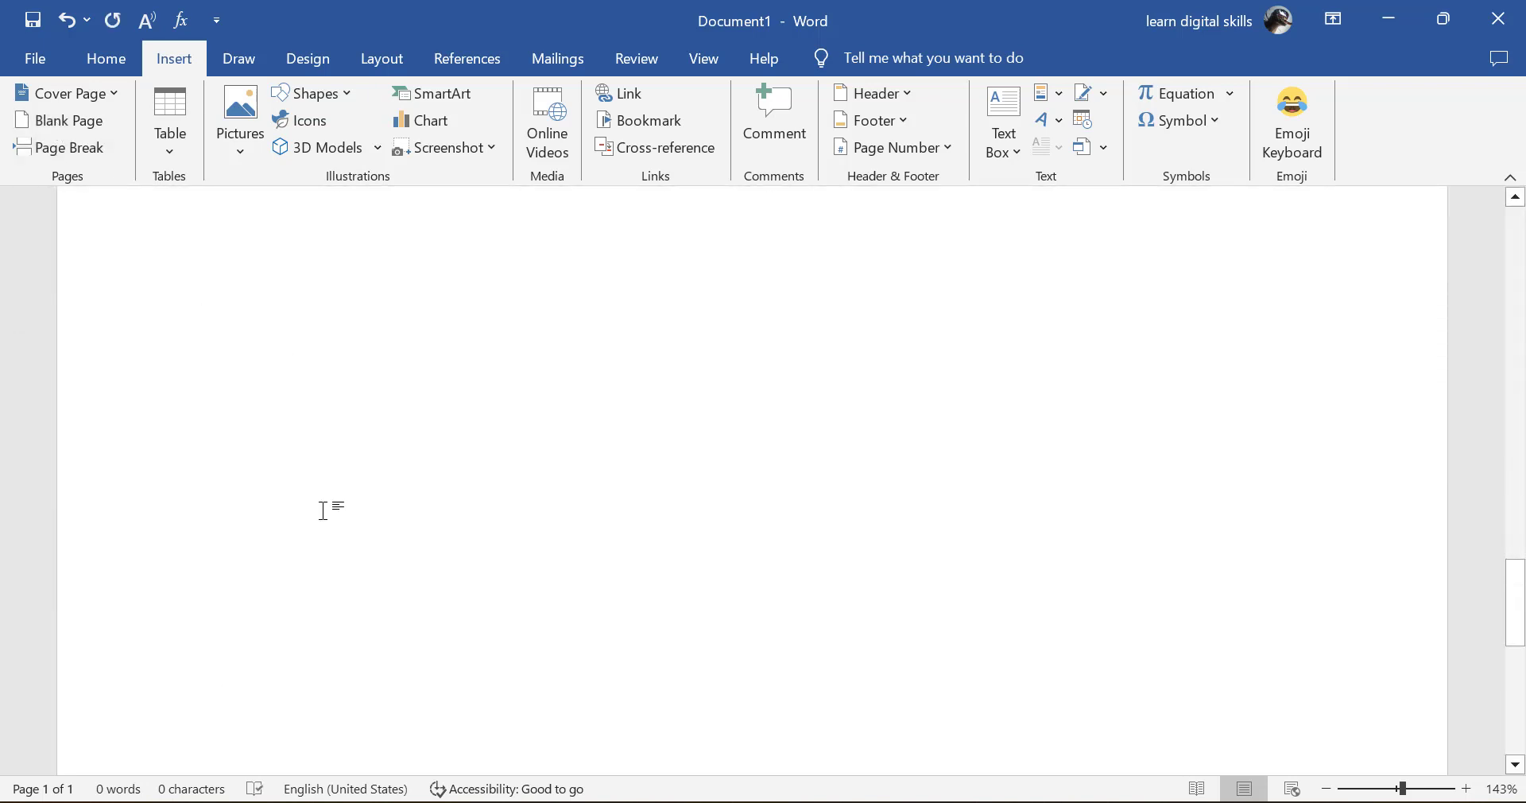
pyautogui.scroll(3, 252, 405)
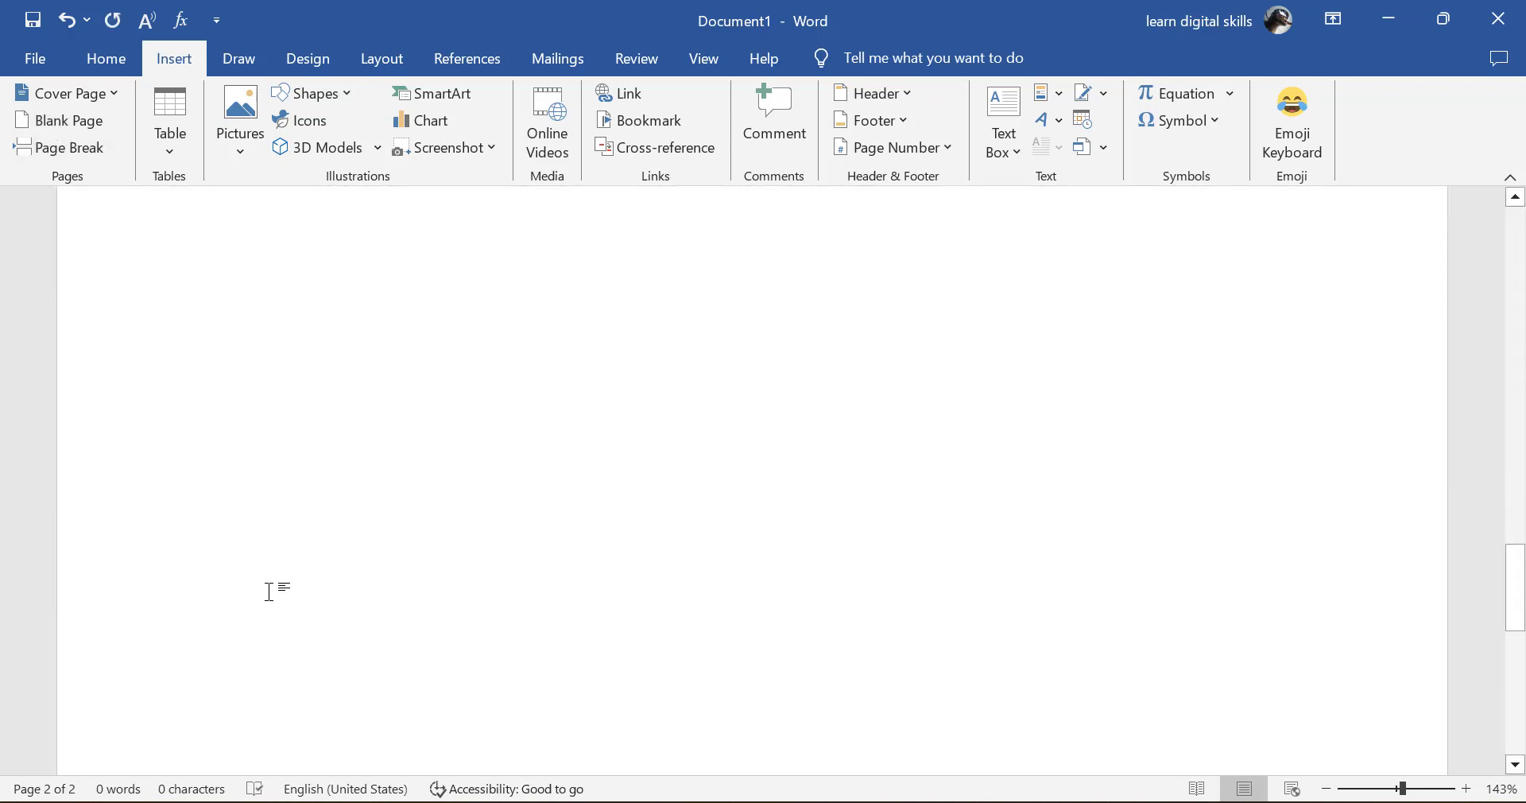
pyautogui.scroll(2, 269, 592)
pyautogui.scroll(1, 259, 473)
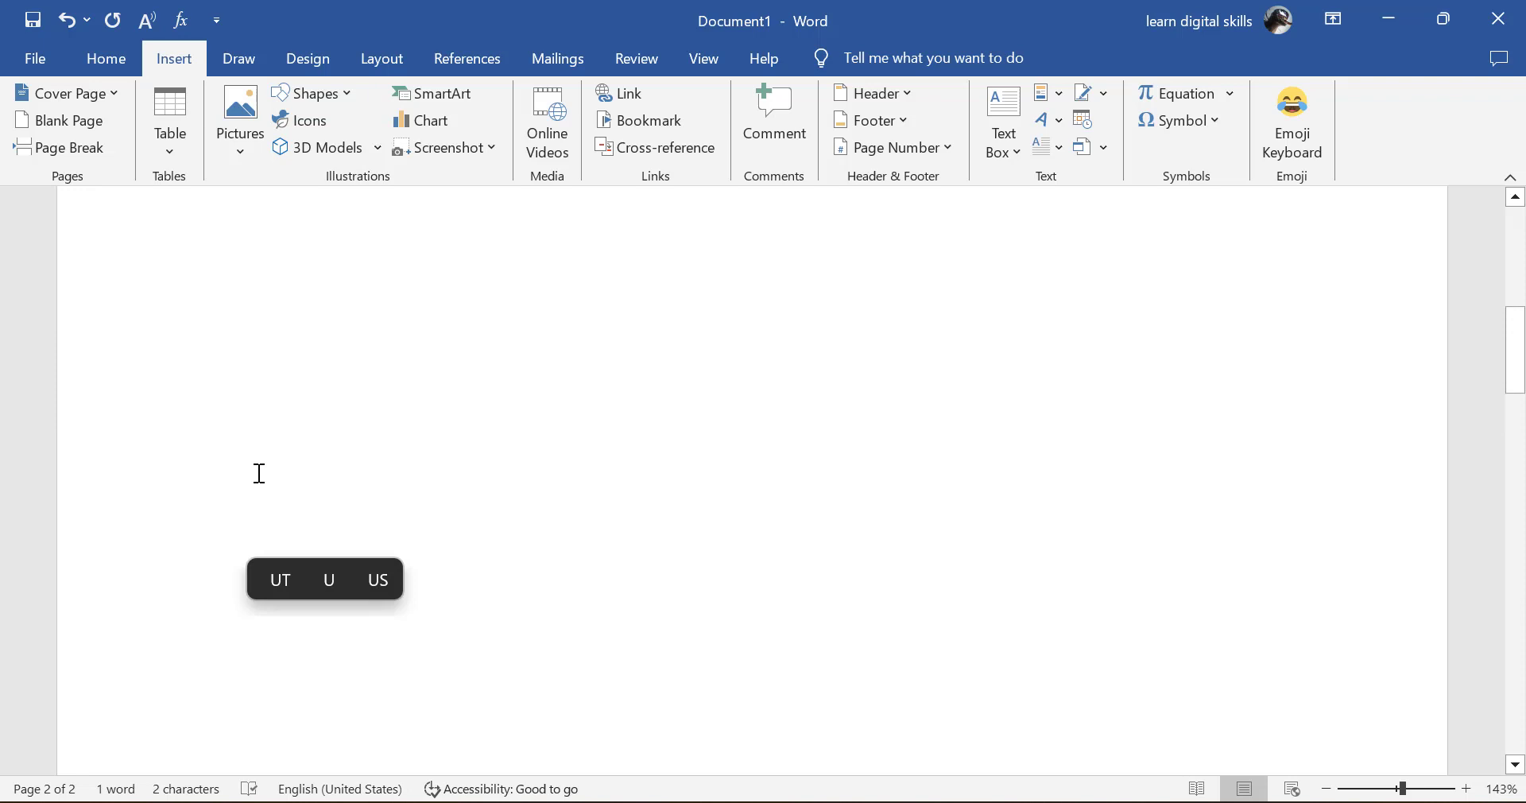
pyautogui.scroll(3, 259, 473)
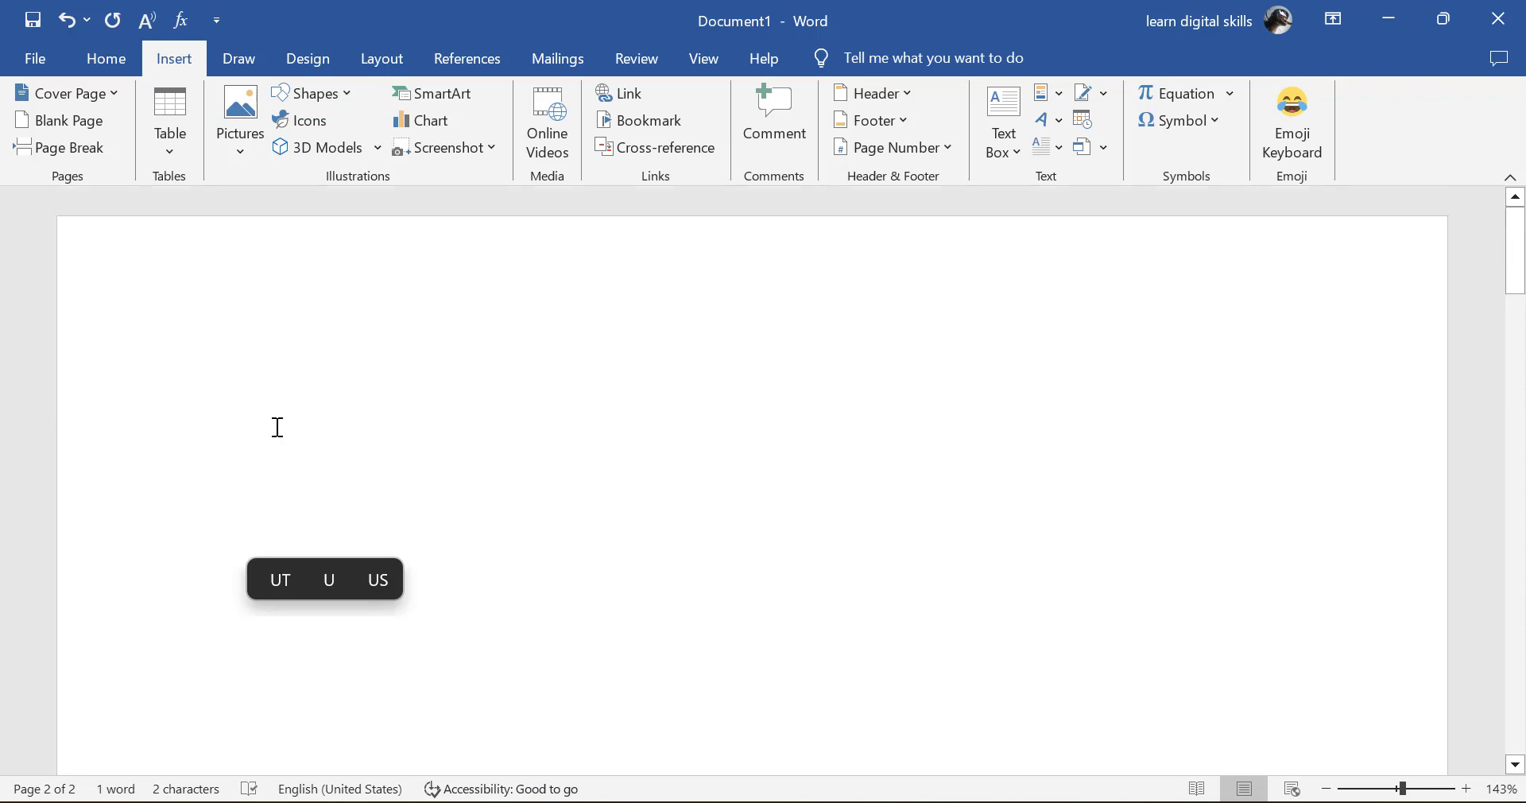
pyautogui.scroll(-10, 276, 426)
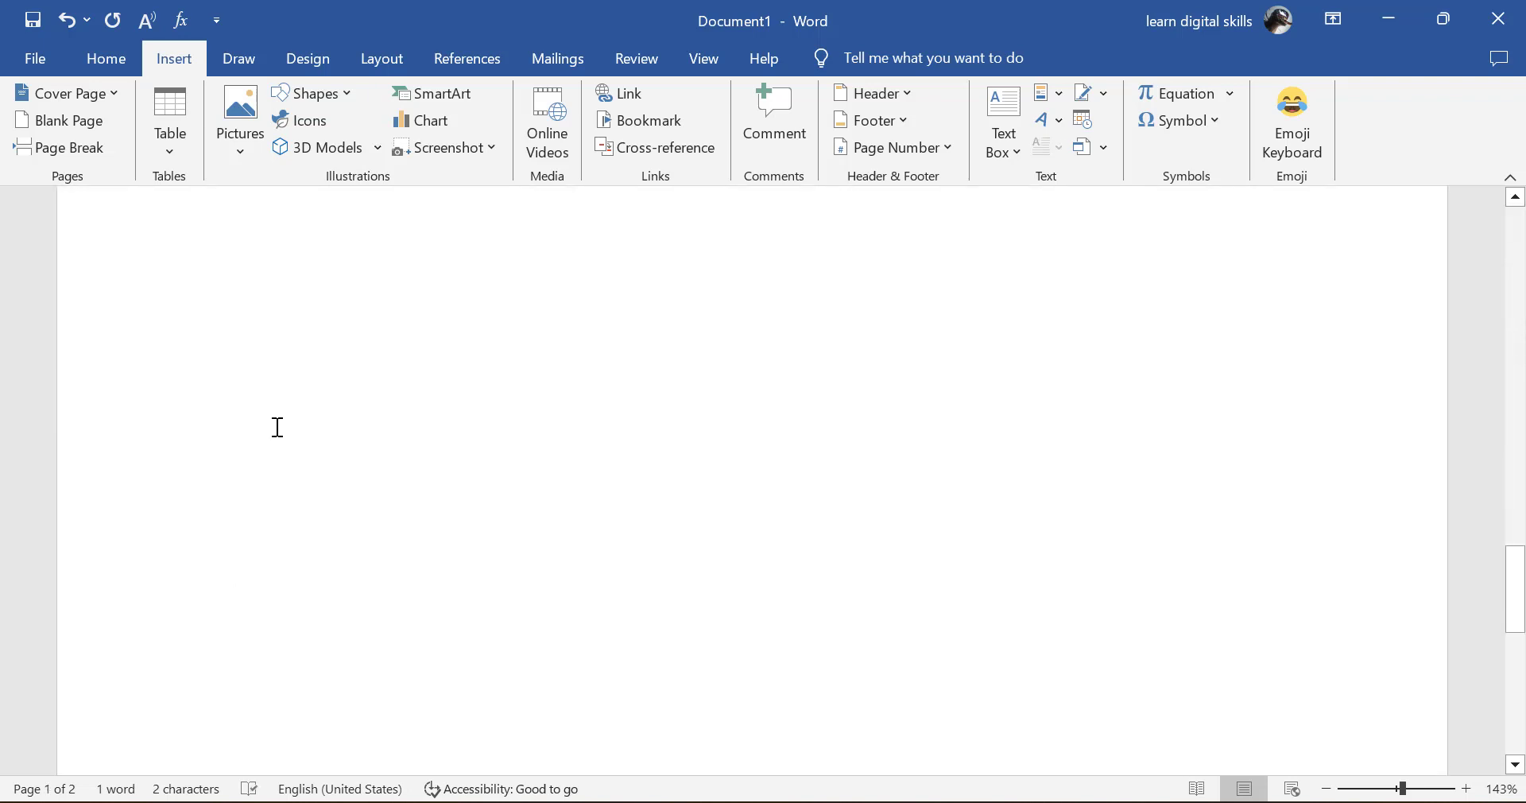
pyautogui.rightClick(222, 296)
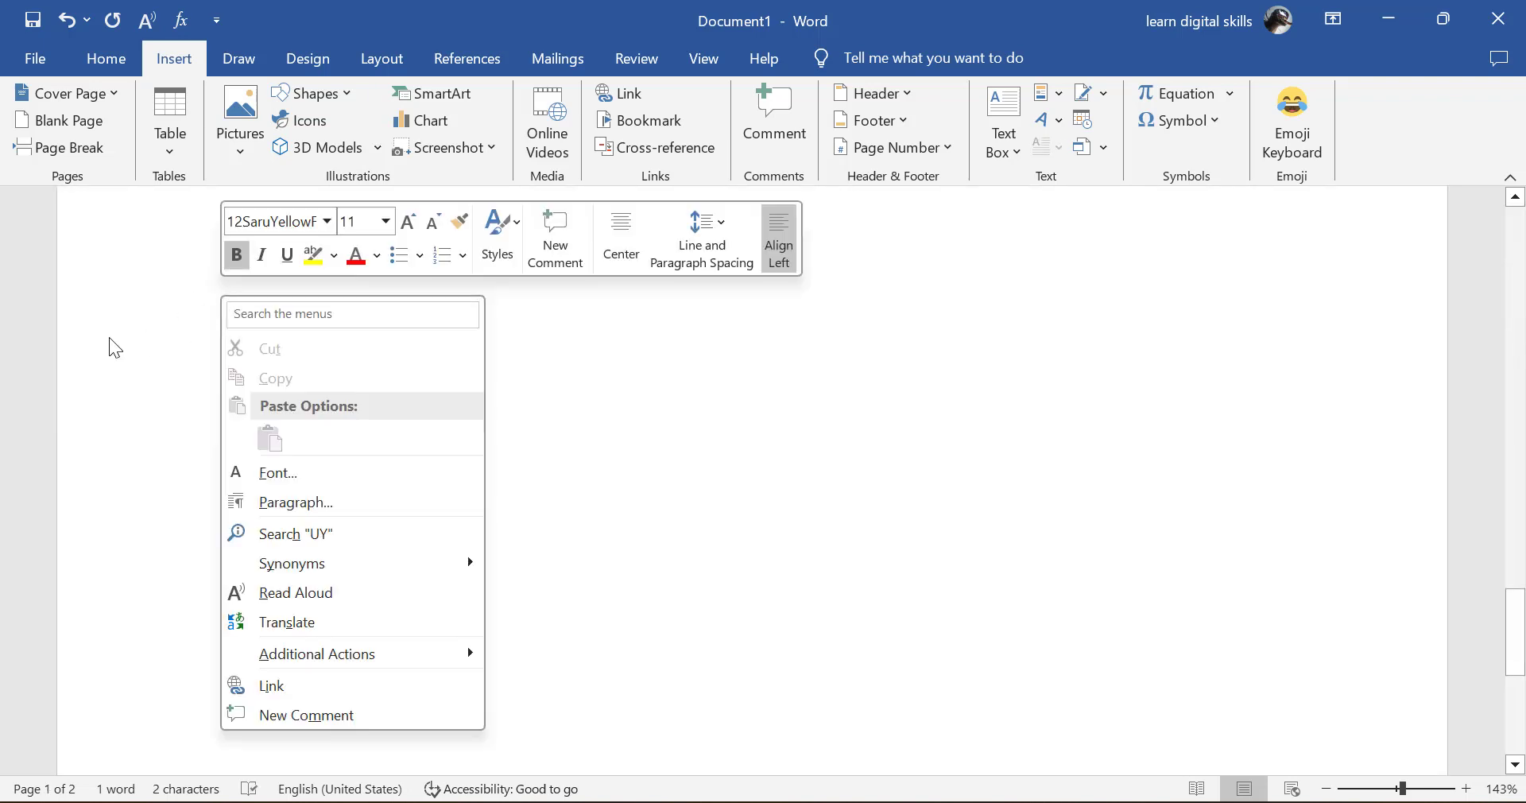
pyautogui.scroll(5, 106, 341)
pyautogui.scroll(8, 361, 430)
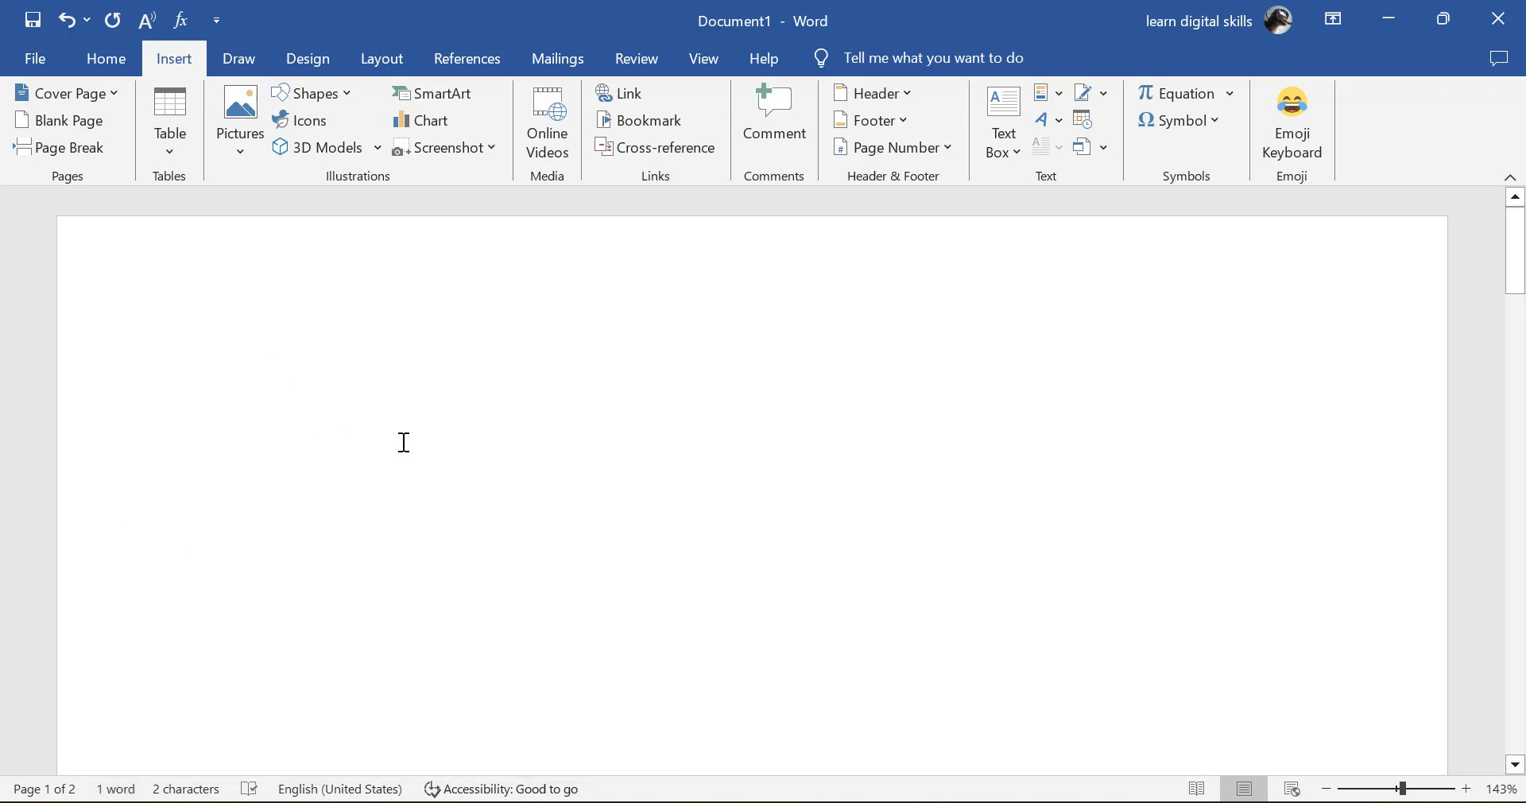
pyautogui.scroll(-15, 403, 441)
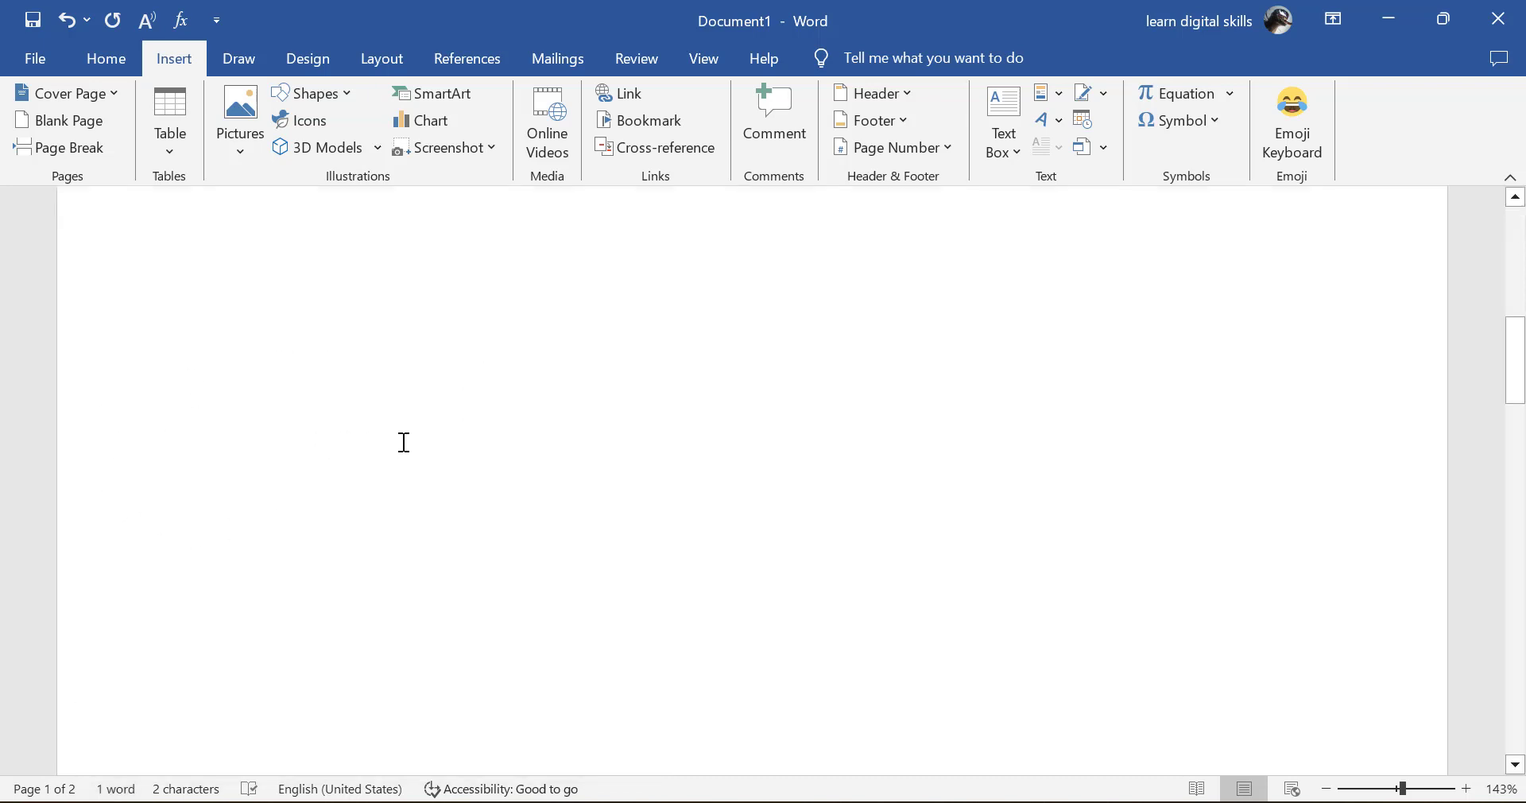
pyautogui.scroll(2, 381, 413)
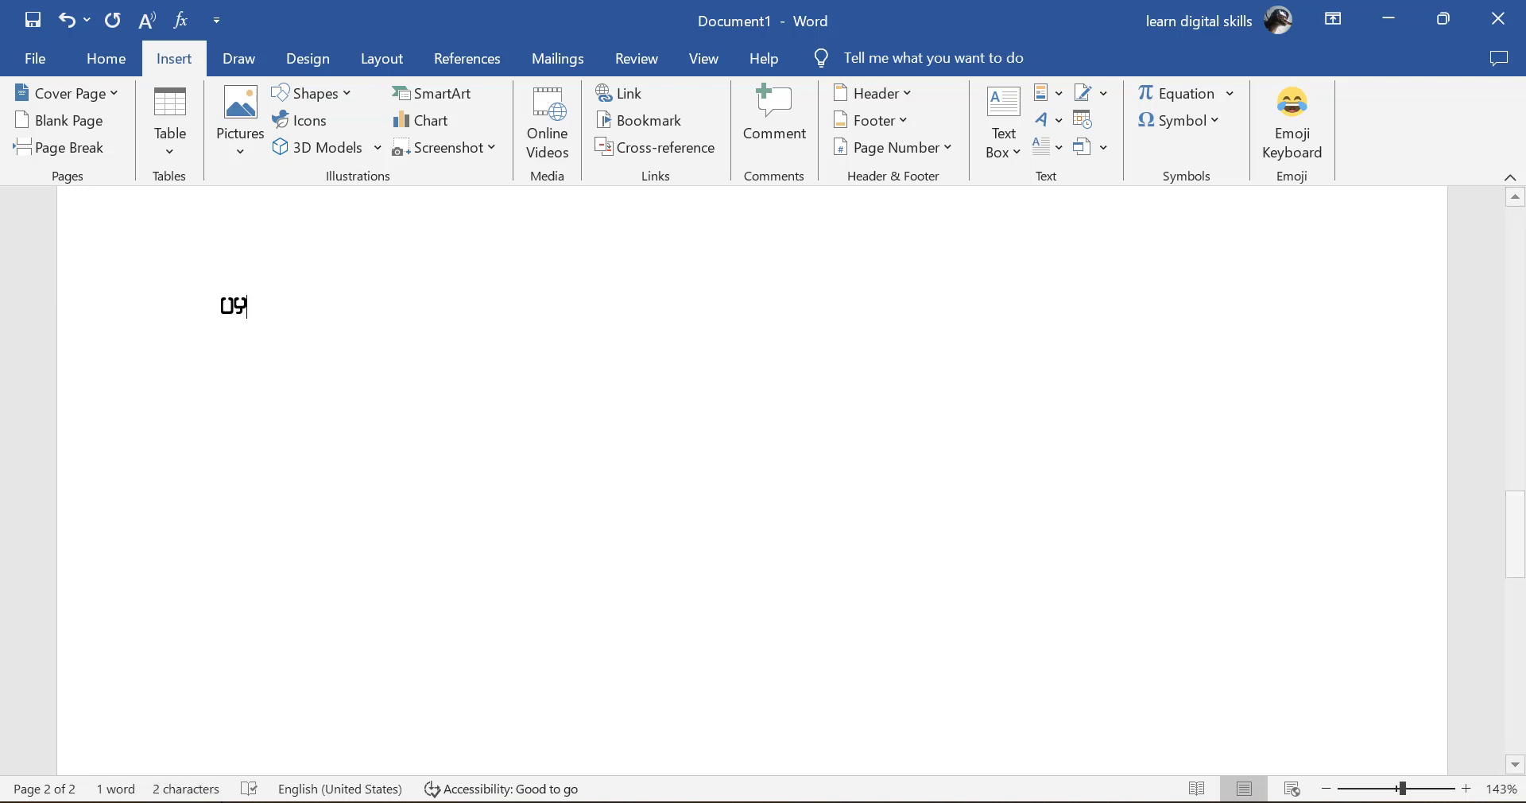
# Step: View the document's word count statistics and compare the pages at zoom levels of 40%, 304% and 41%
pyautogui.click(122, 794)
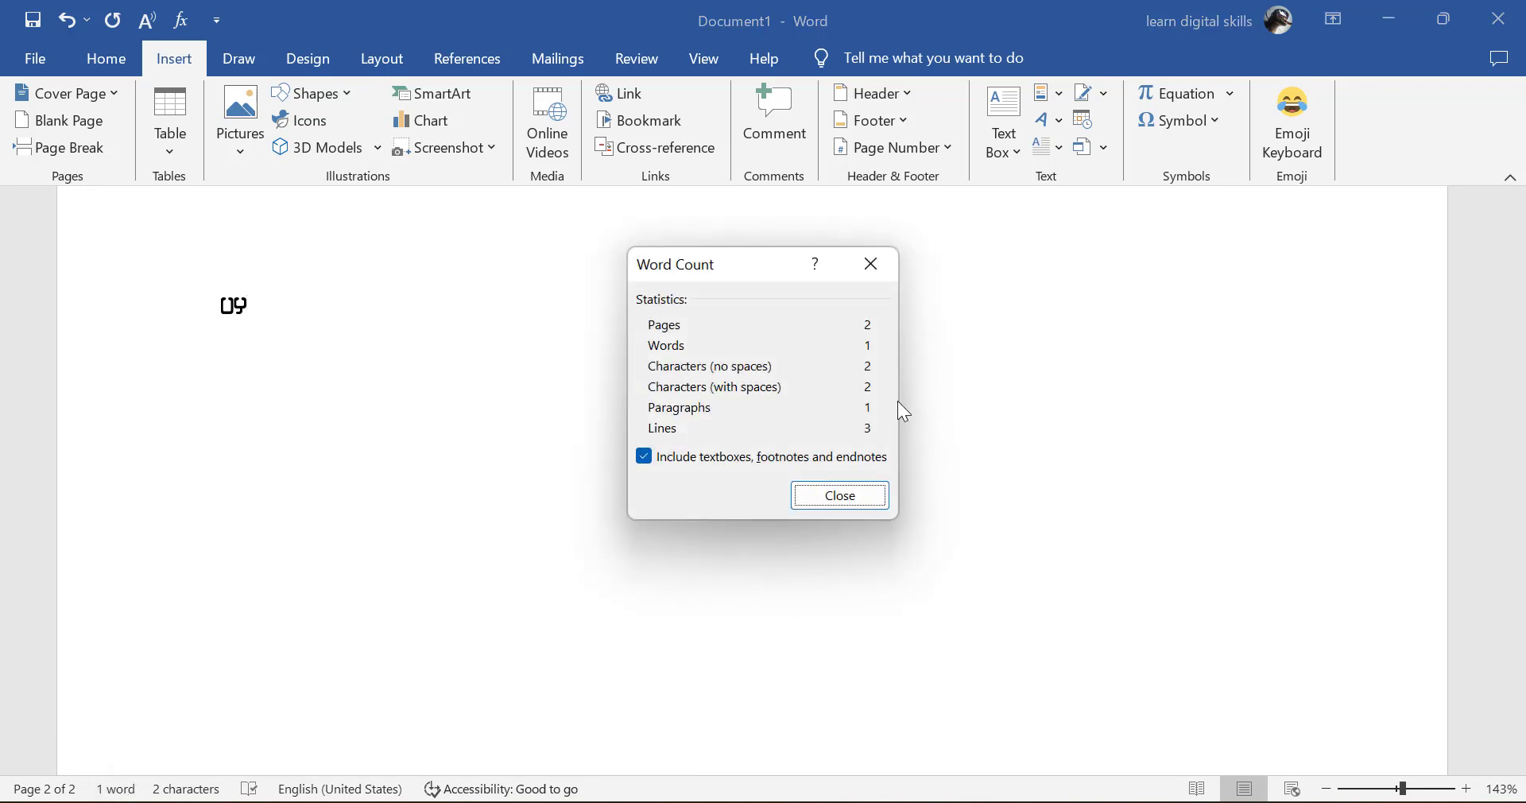
pyautogui.click(872, 265)
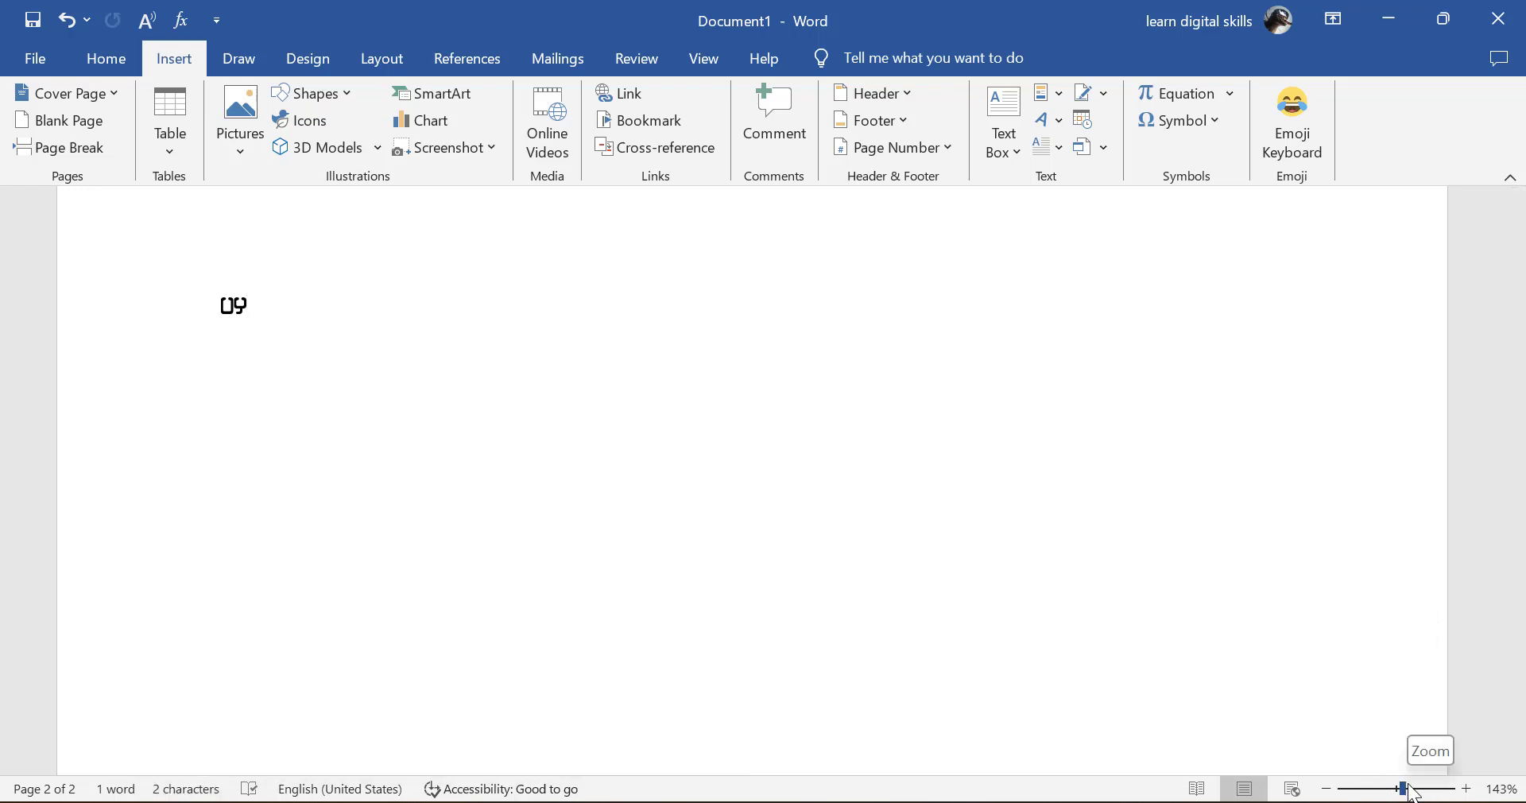
pyautogui.moveTo(1411, 792); pyautogui.dragTo(1360, 787)
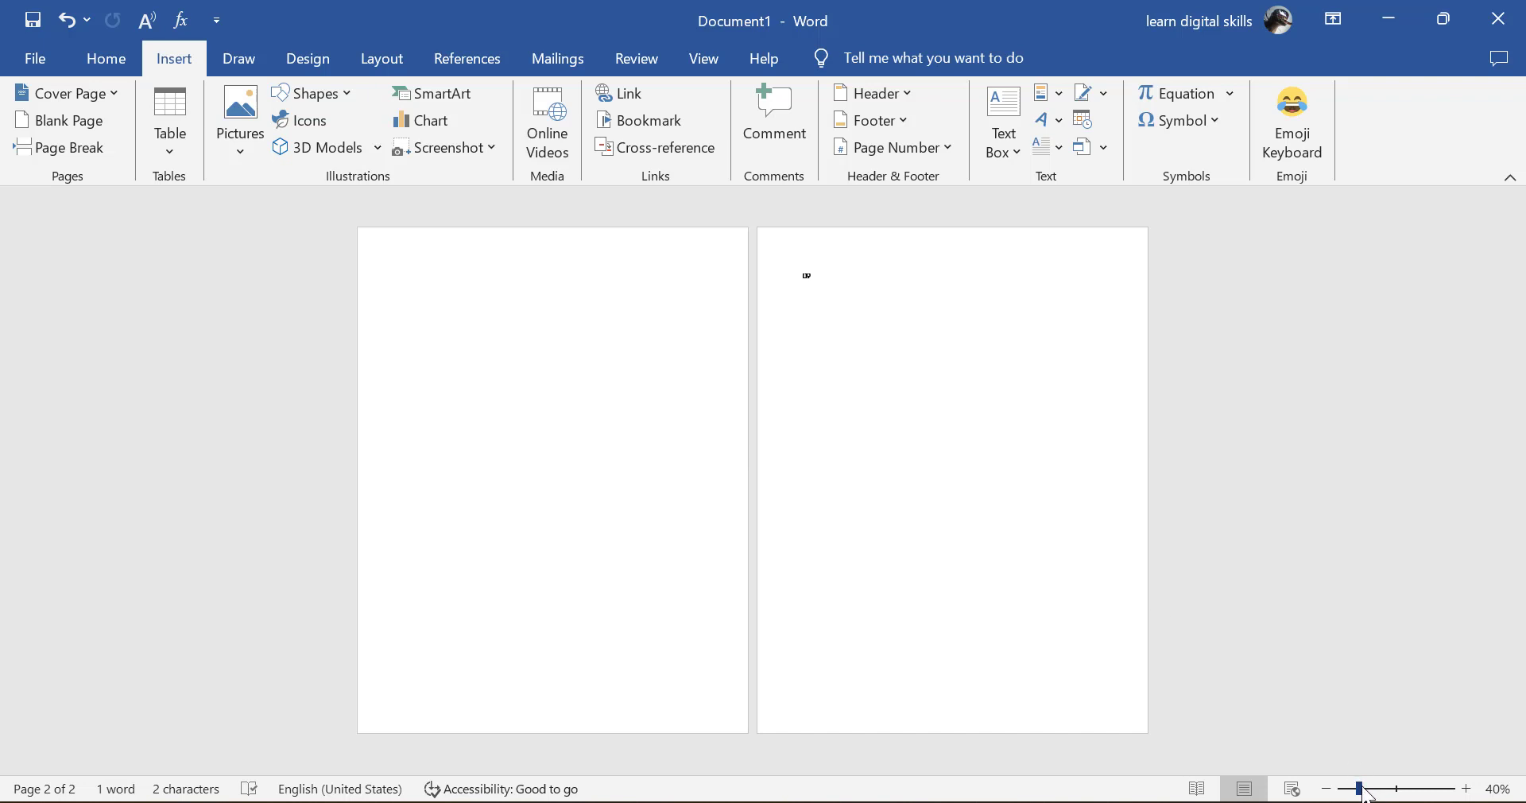
pyautogui.moveTo(1359, 790); pyautogui.dragTo(1428, 797)
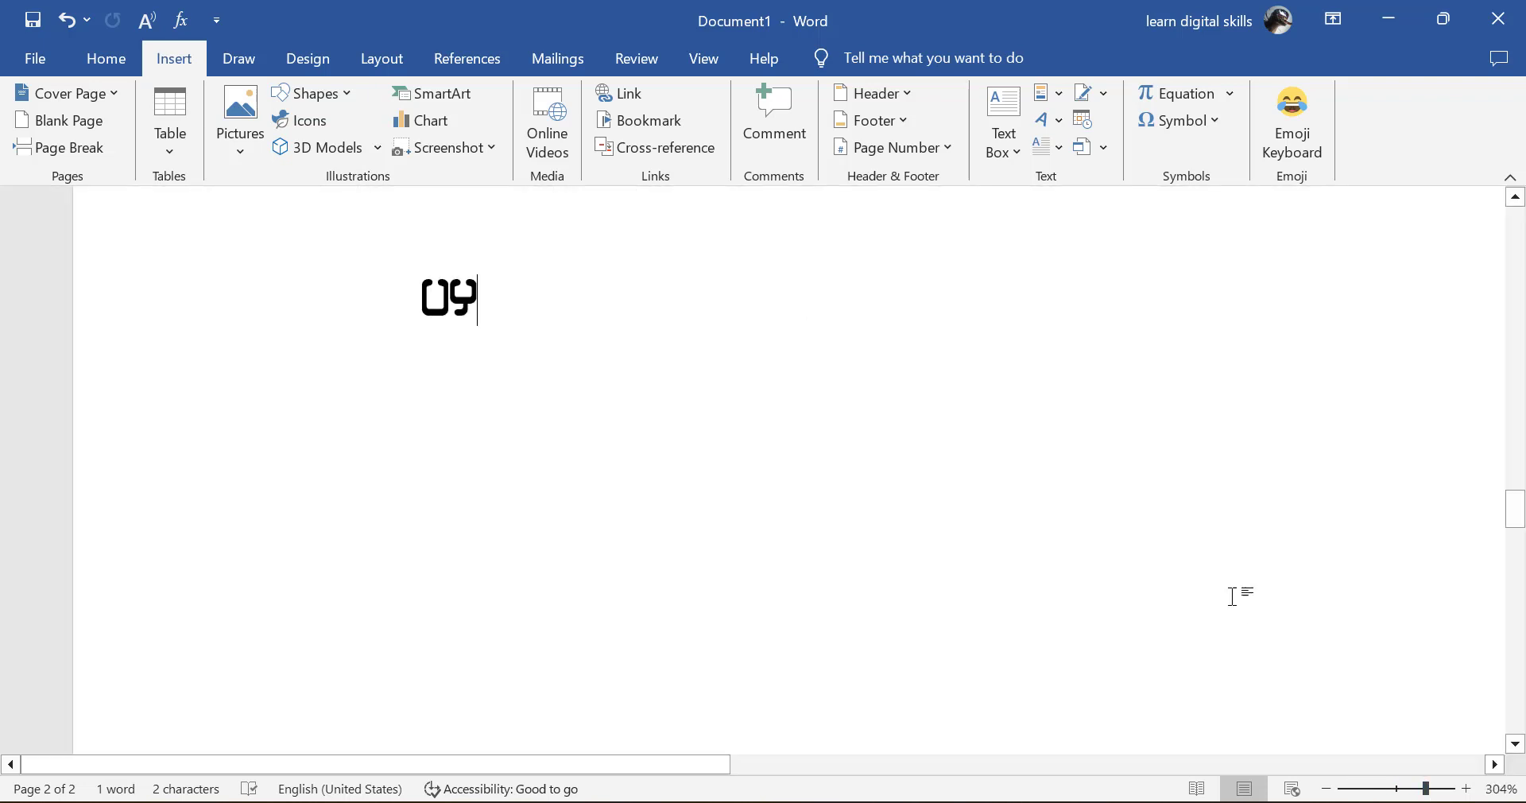
pyautogui.scroll(5, 819, 460)
pyautogui.scroll(-5, 821, 461)
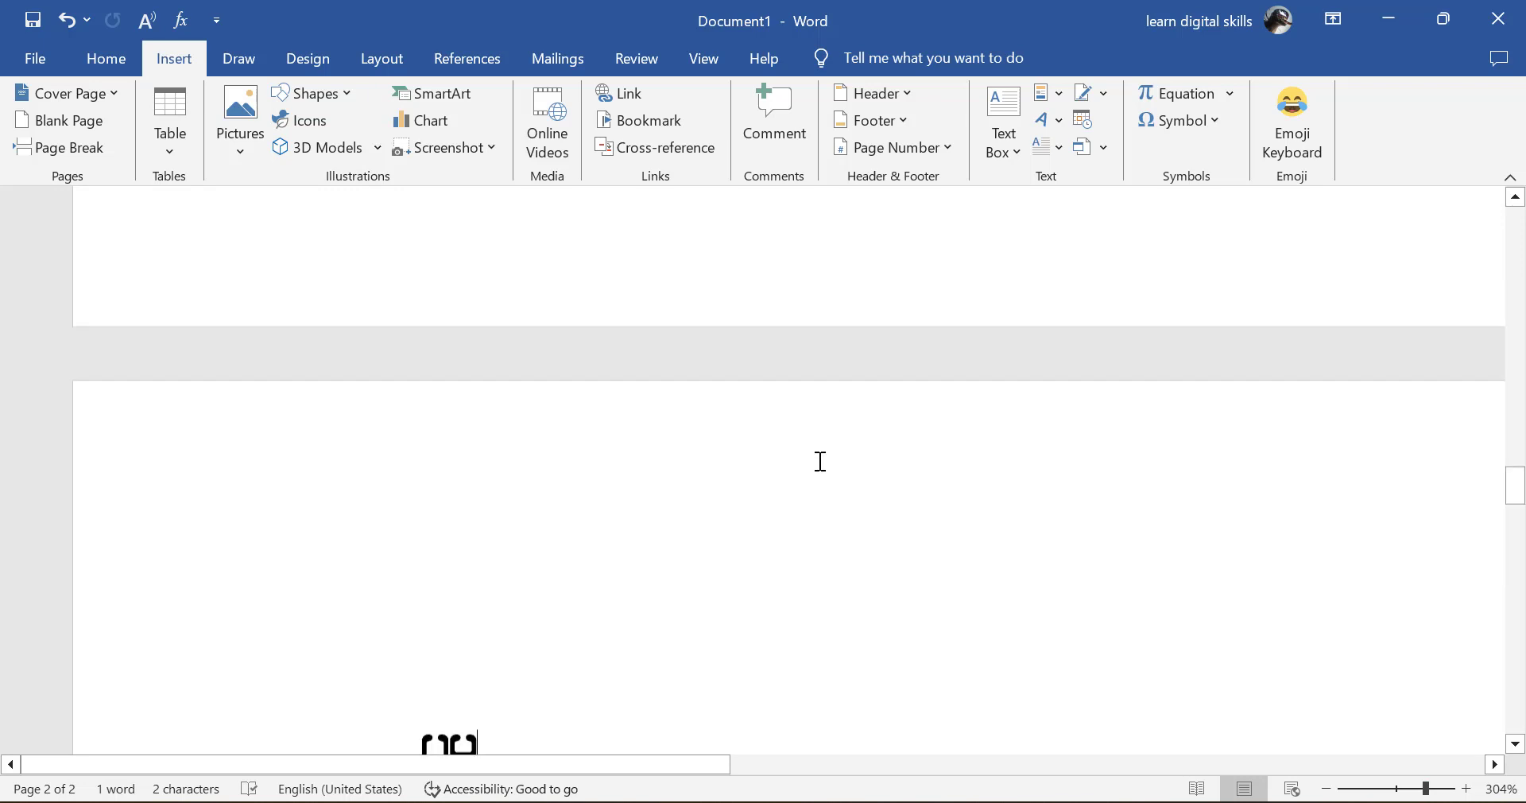
pyautogui.moveTo(1445, 791); pyautogui.dragTo(1361, 791)
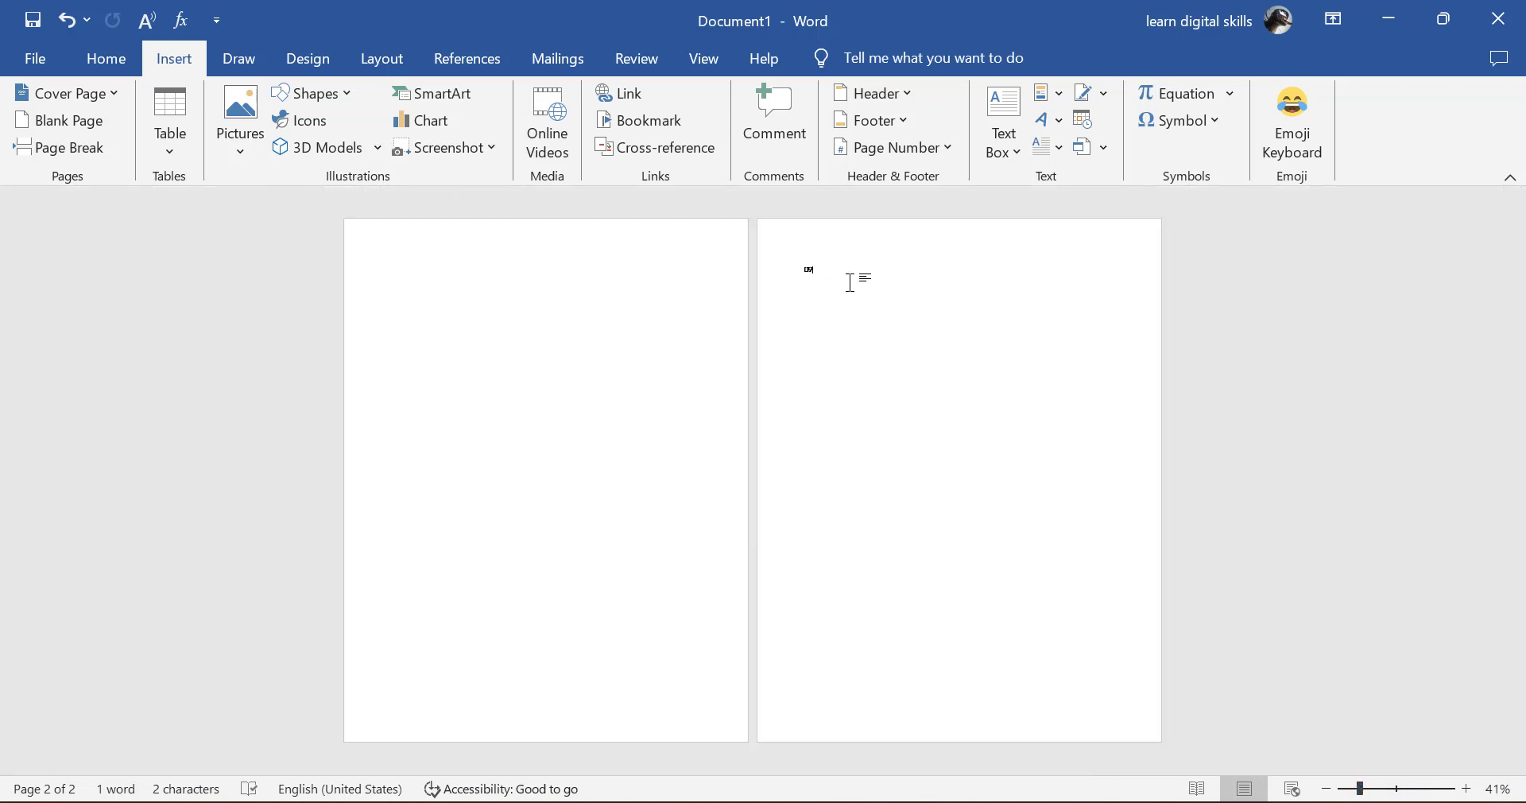
# Step: Delete the text "UY" together with the extra page and enter "YOUTUBE" on the remaining page
pyautogui.moveTo(835, 272); pyautogui.dragTo(754, 270)
pyautogui.press('Delete')
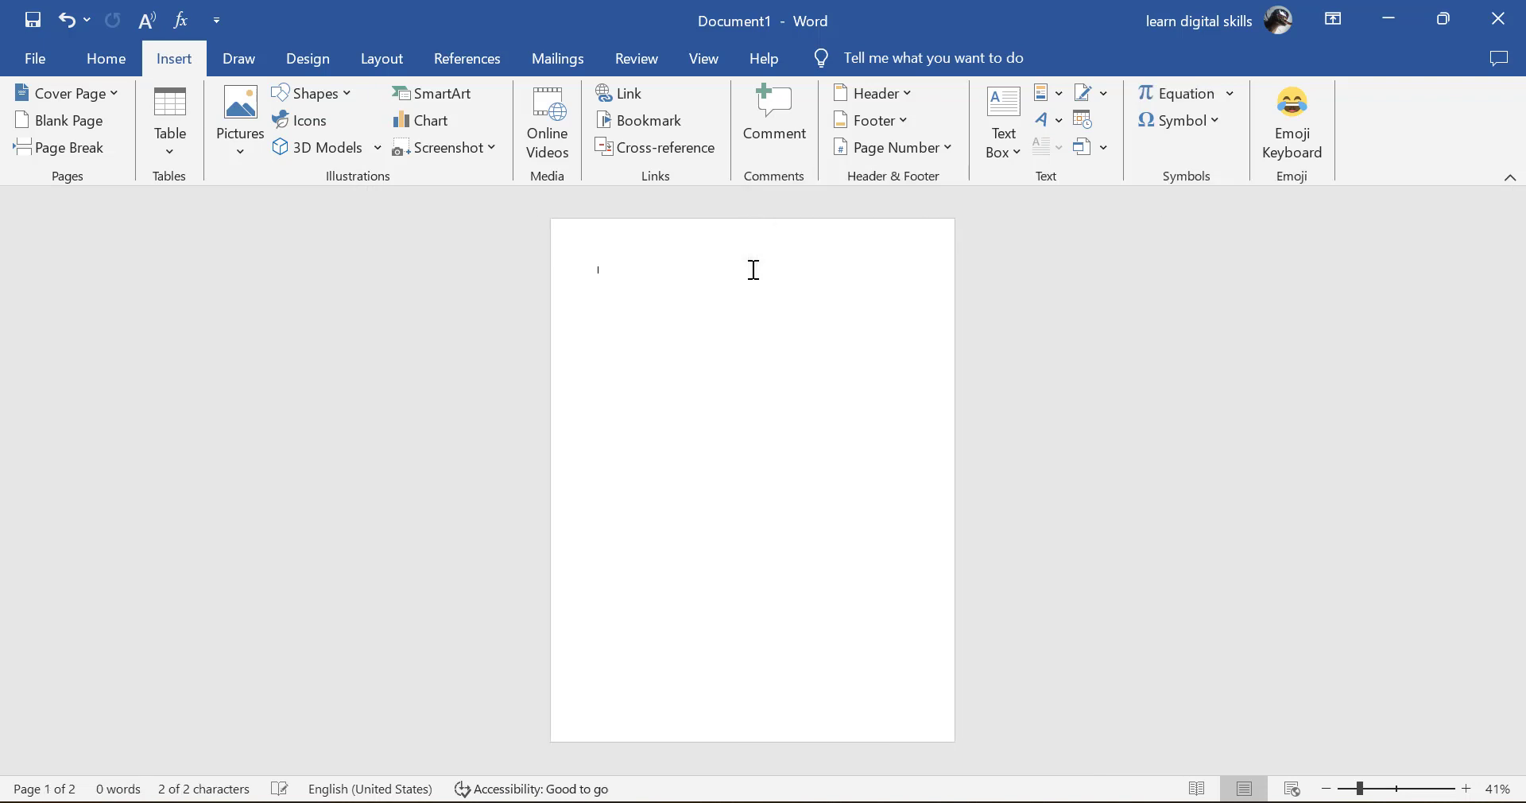
pyautogui.click(109, 57)
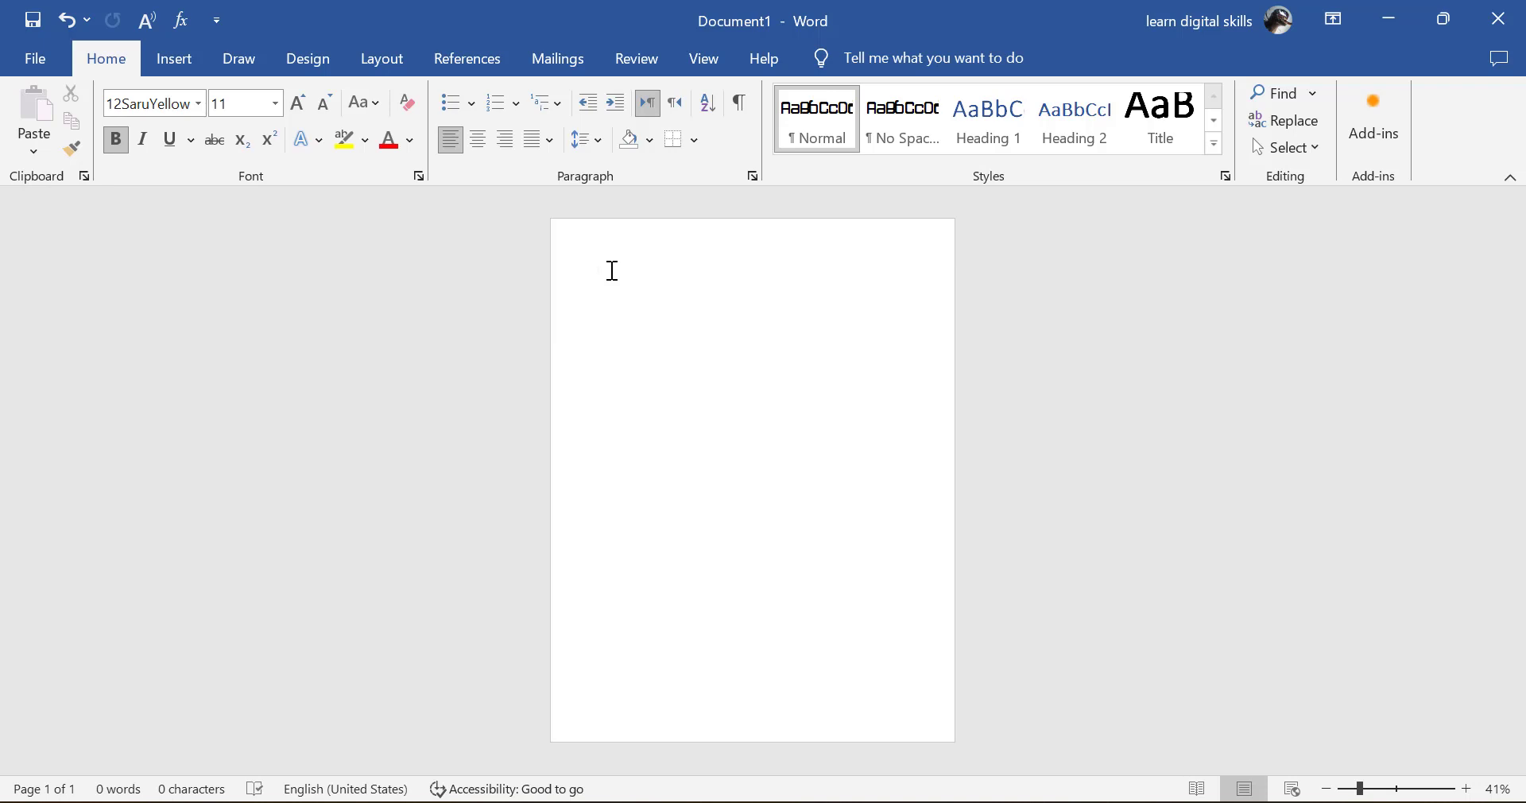
pyautogui.write('YOUTUBE')
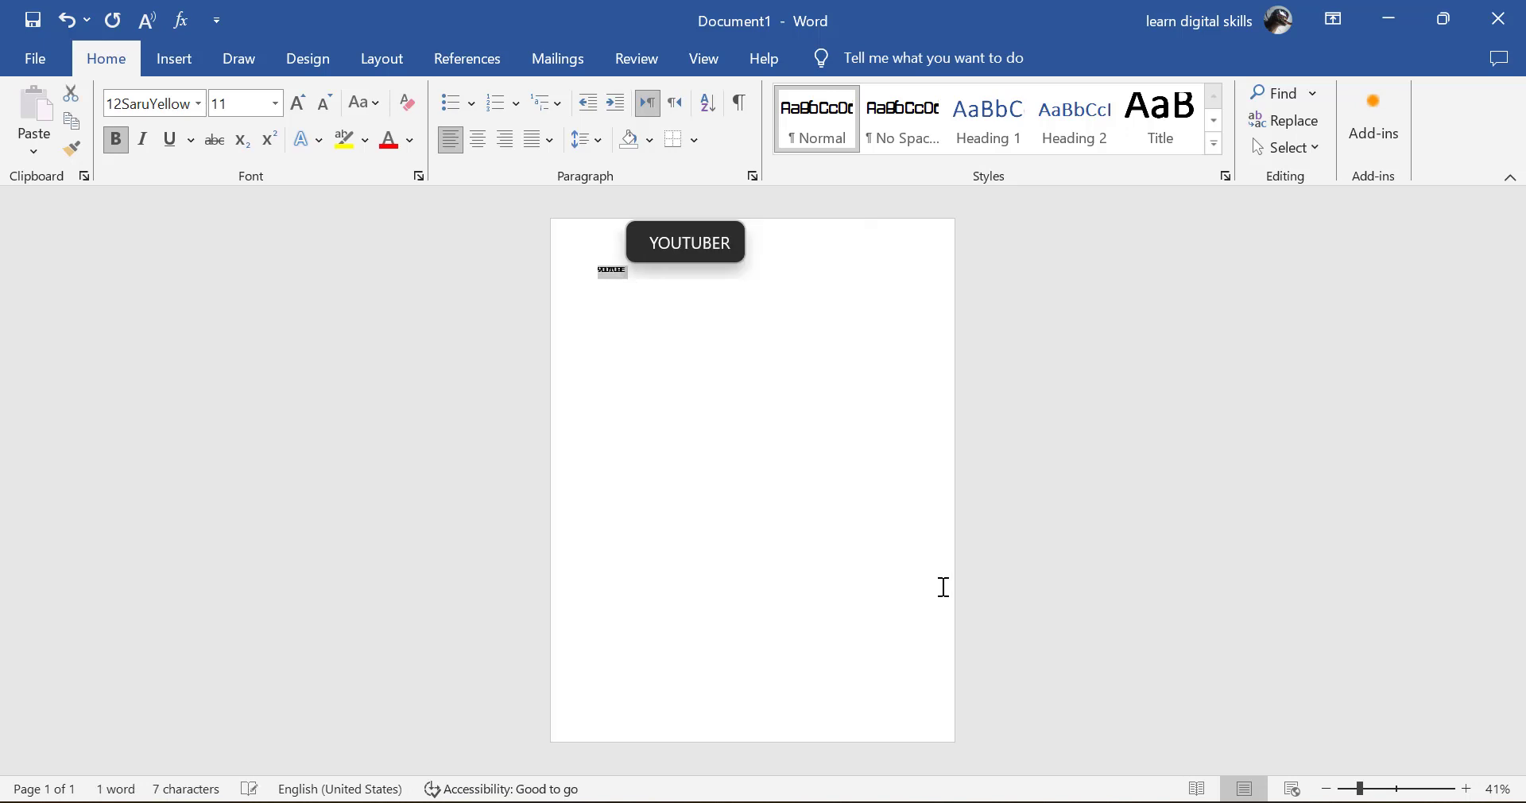
# Step: Set the font size of the whole word YOUTUBE to 48
pyautogui.hotkey('ctrl', 'a')
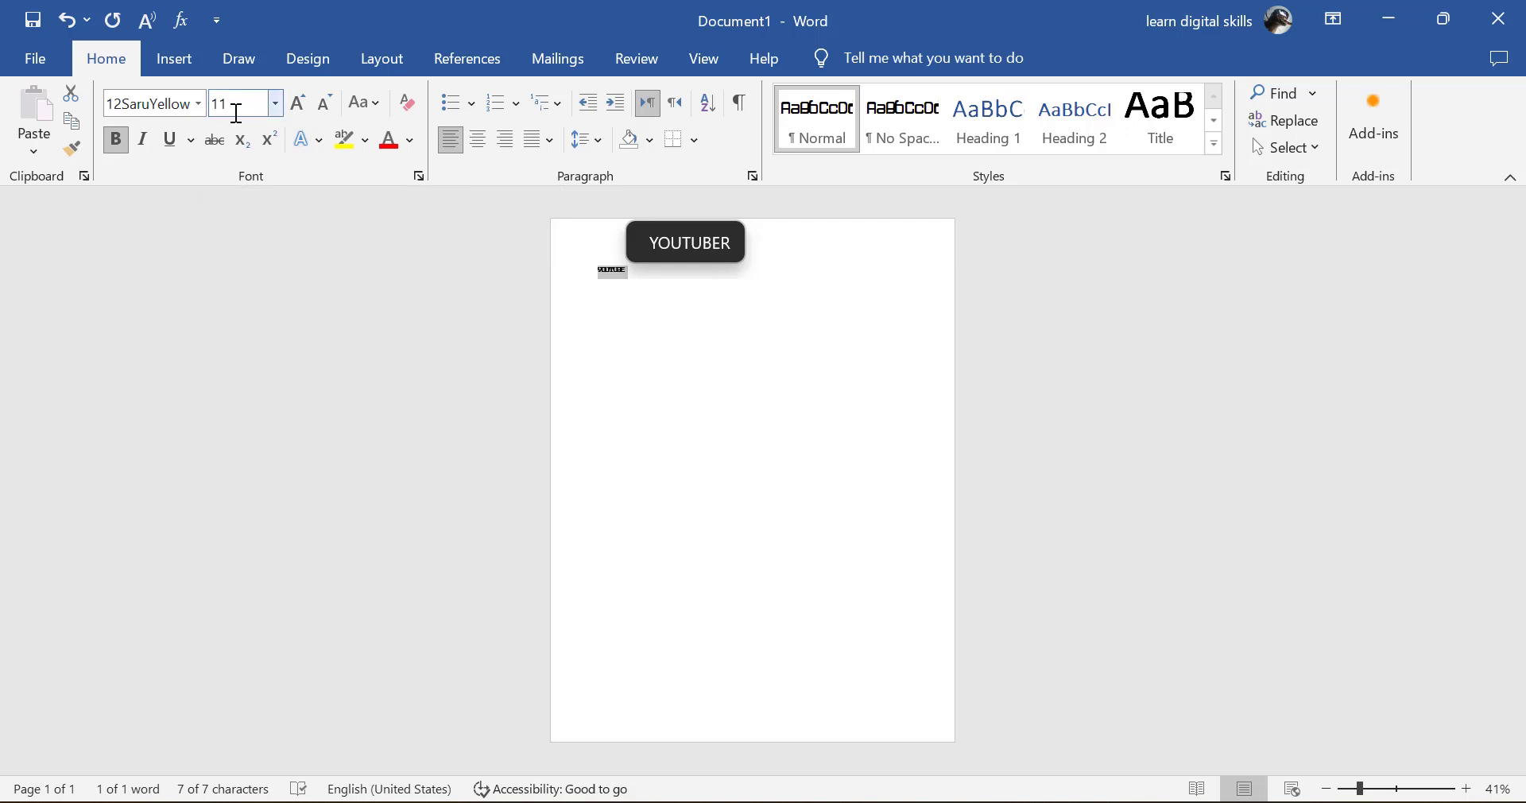
pyautogui.click(275, 104)
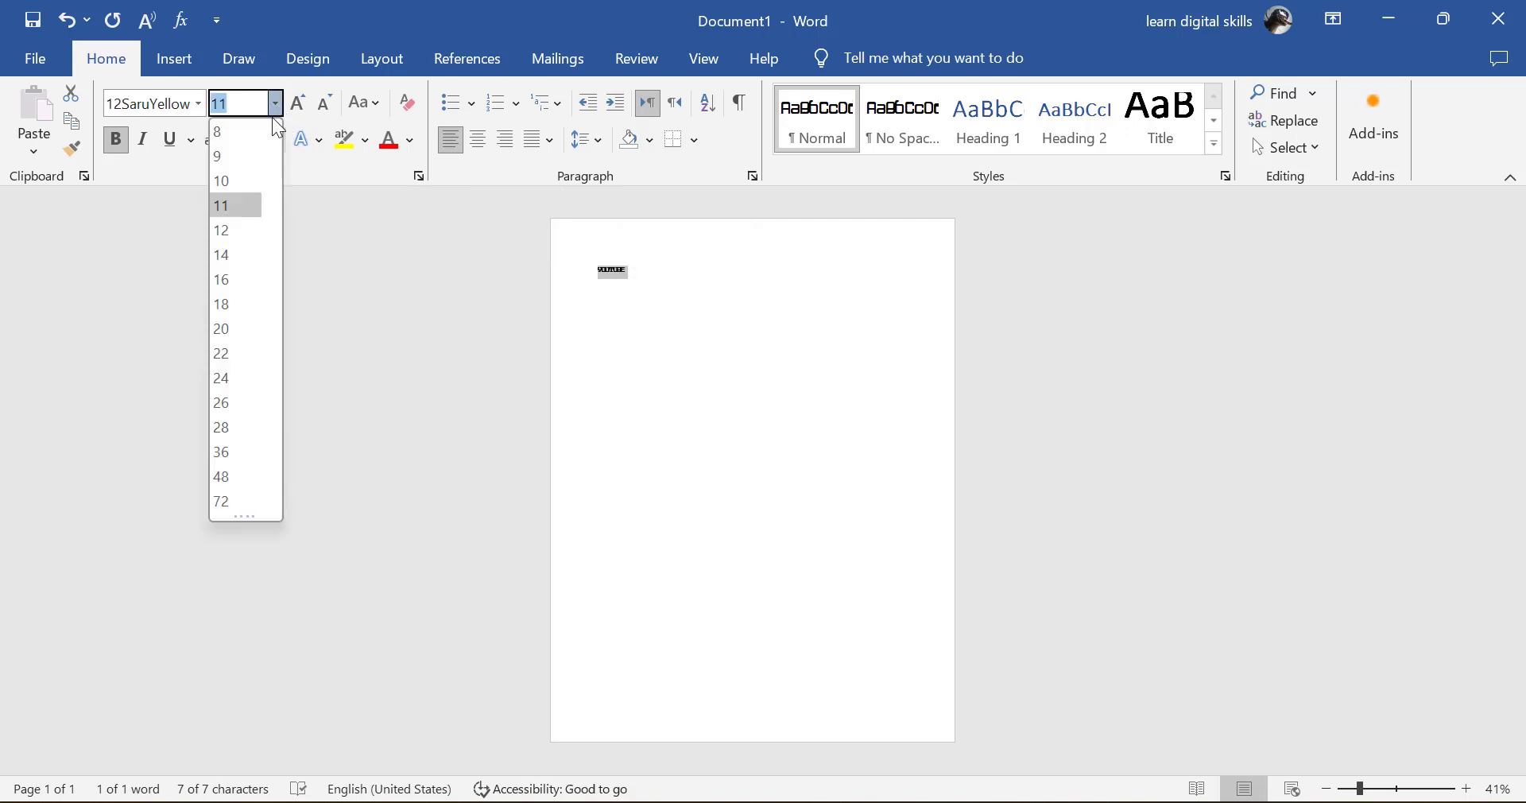
pyautogui.click(226, 476)
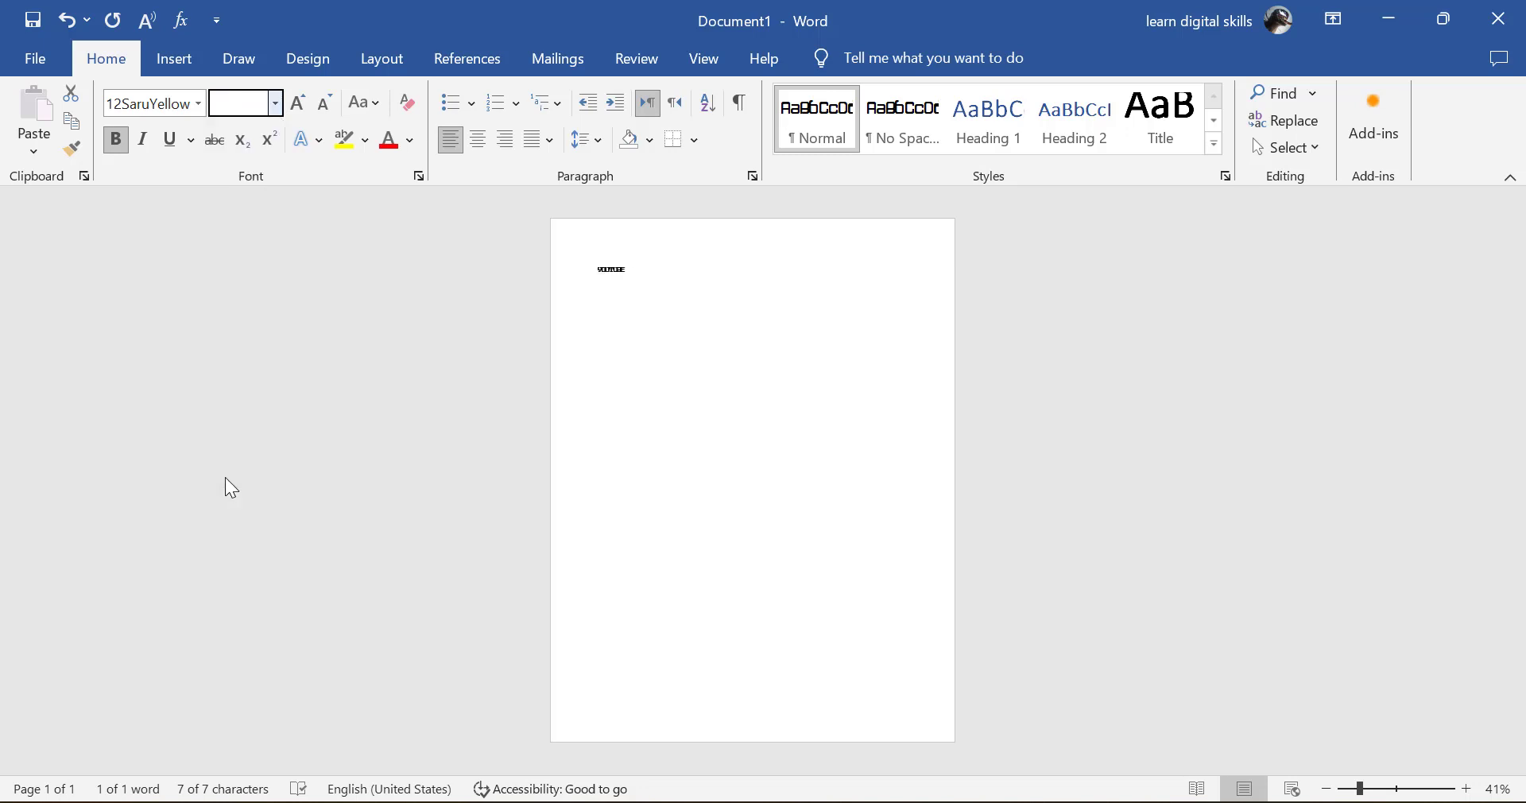
# Step: Set the font size of YOUTUBE to 72 and then to the custom size 100
pyautogui.click(275, 104)
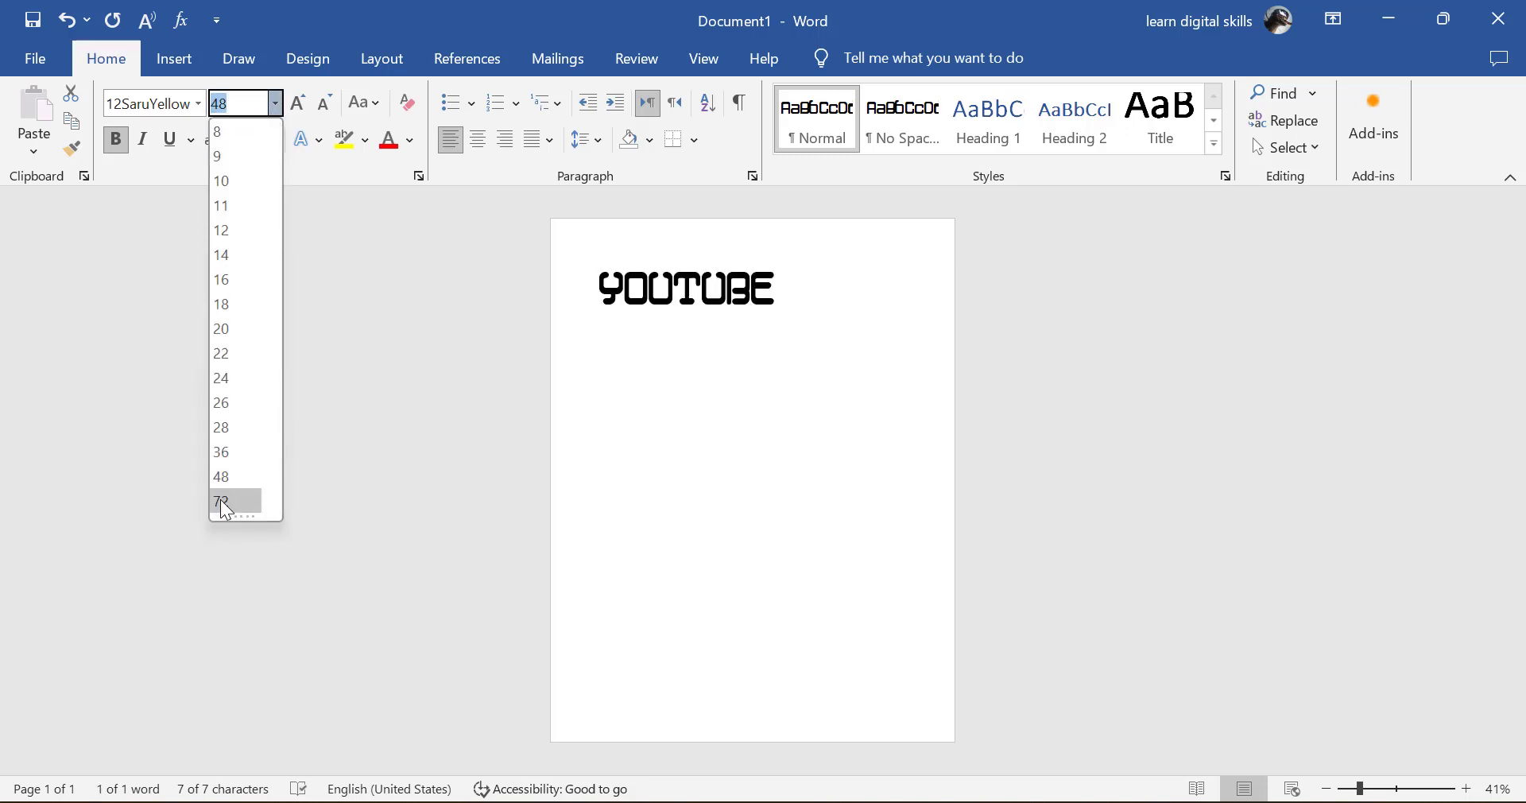
pyautogui.click(221, 500)
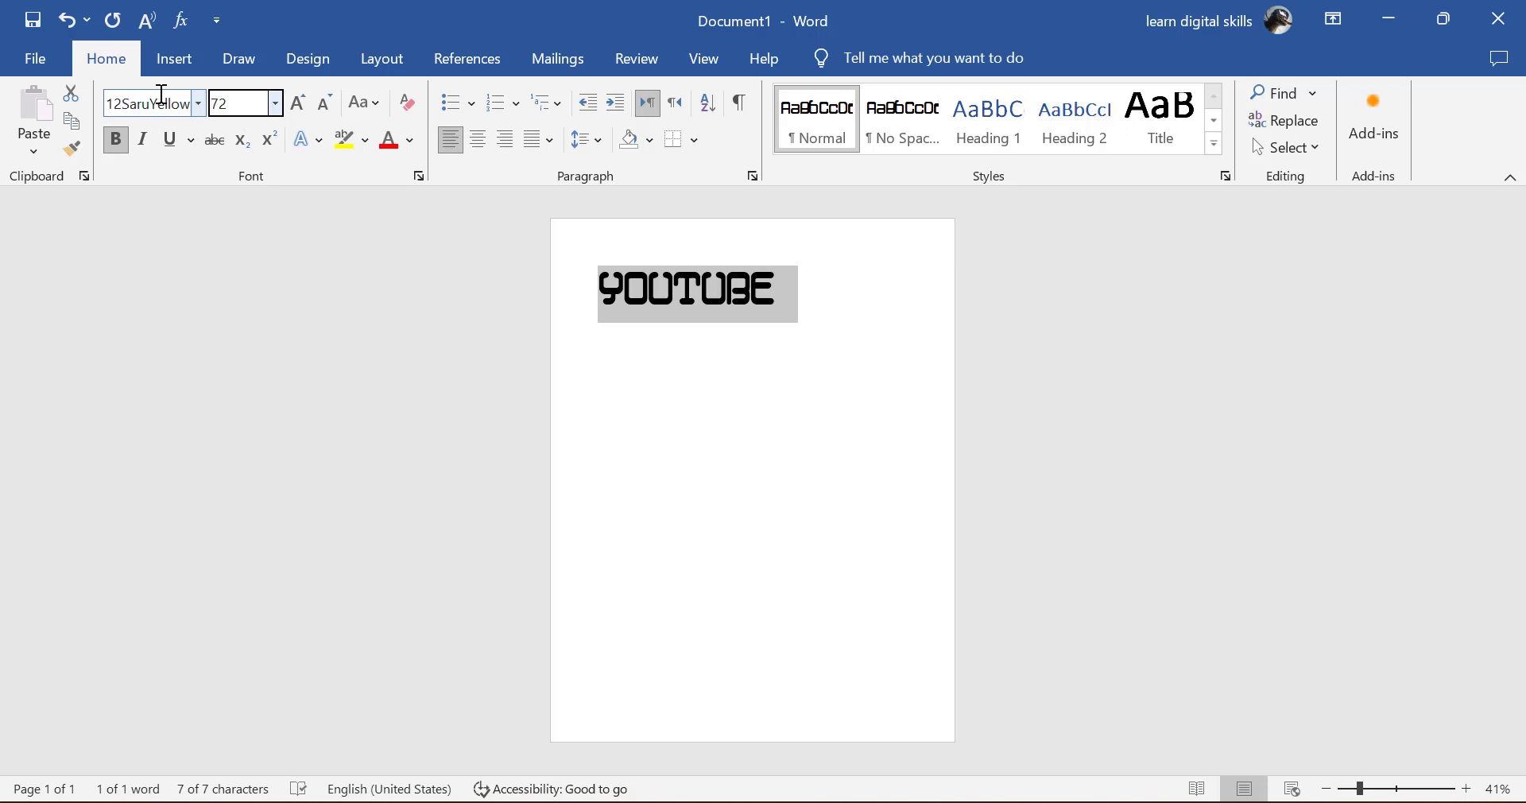
pyautogui.hotkey('ctrl', 'a')
pyautogui.write('100')
pyautogui.press('Return')
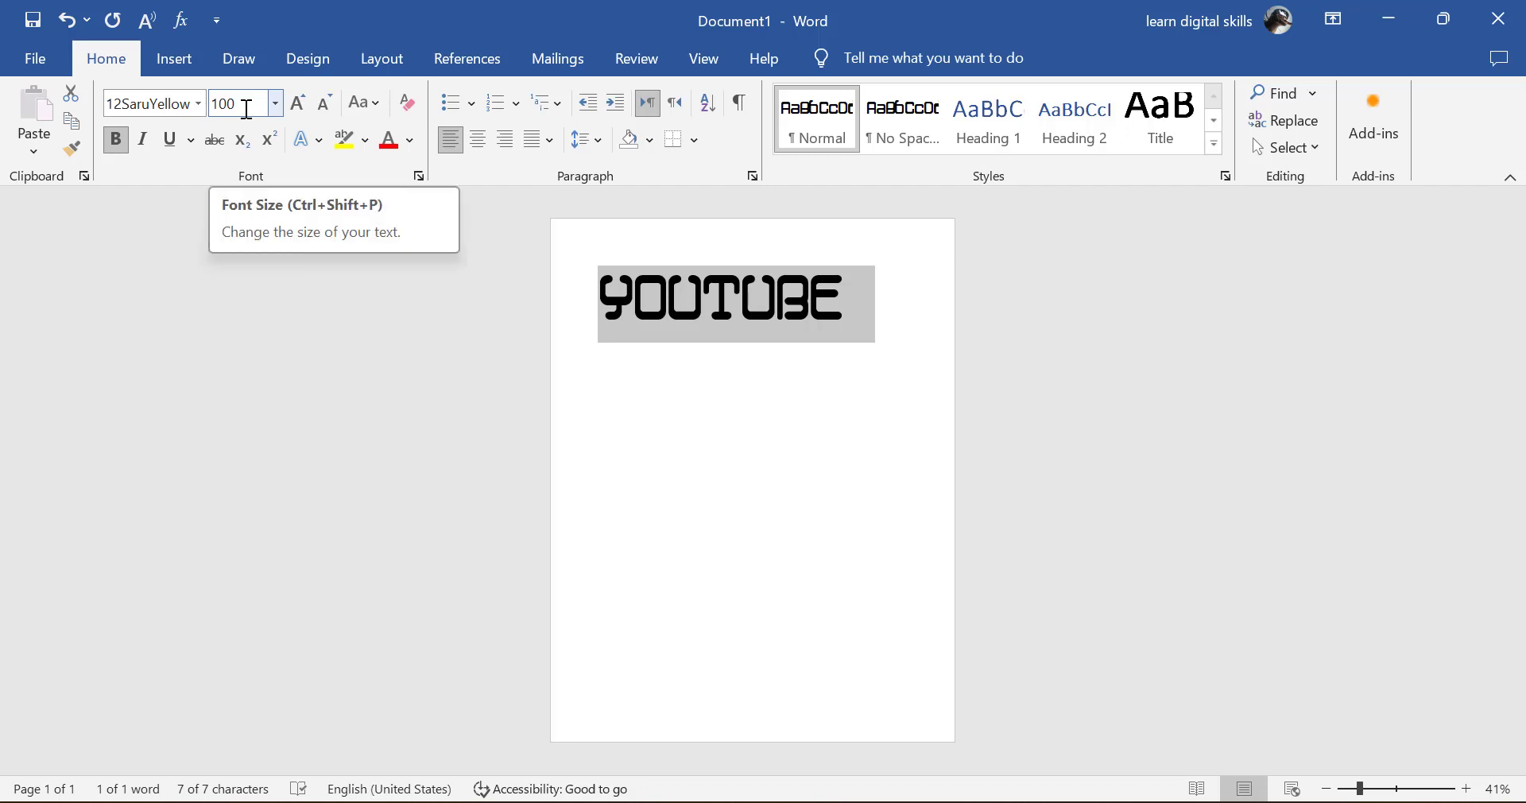
pyautogui.click(277, 104)
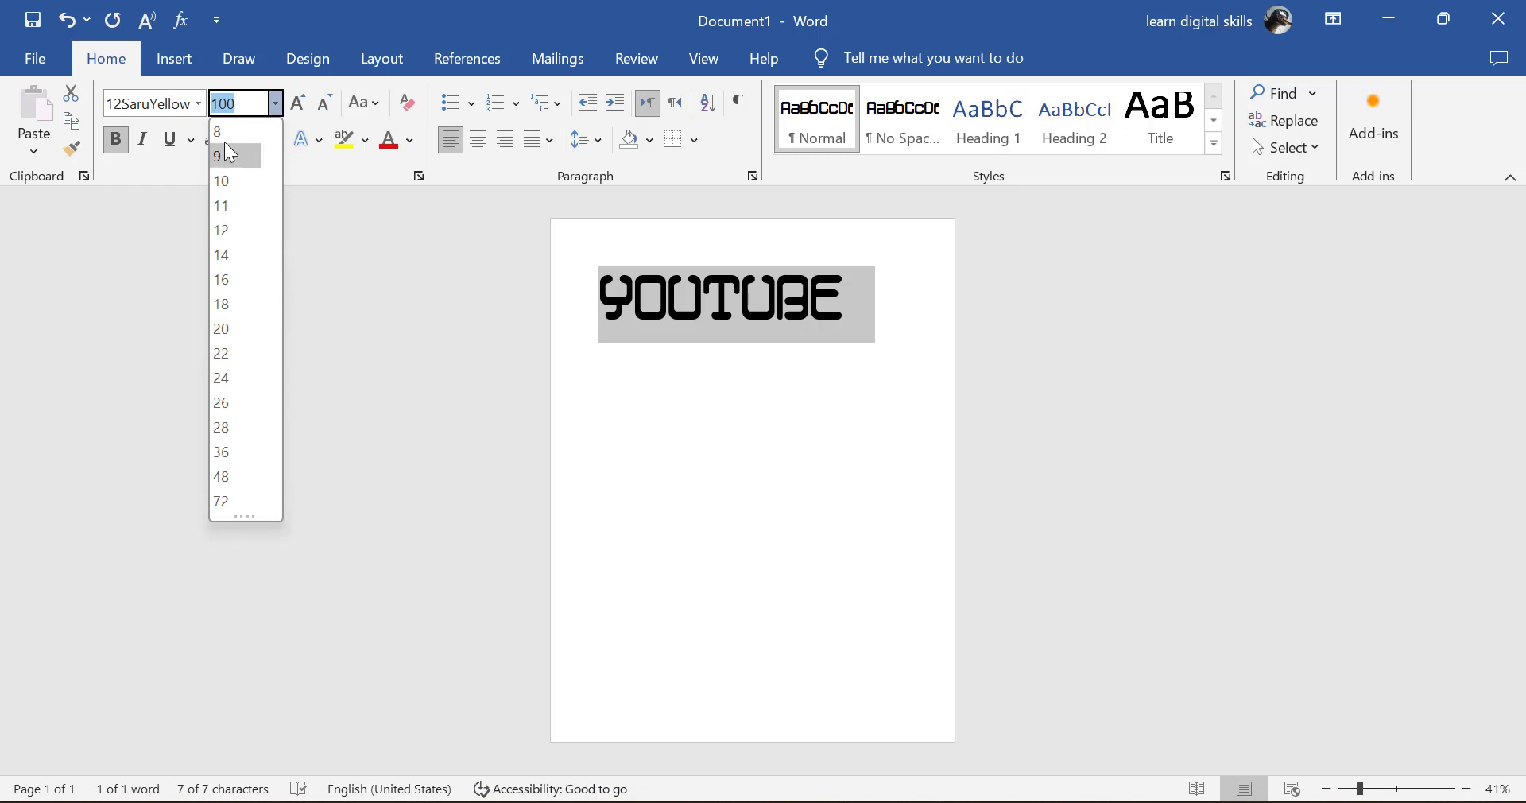
pyautogui.click(364, 263)
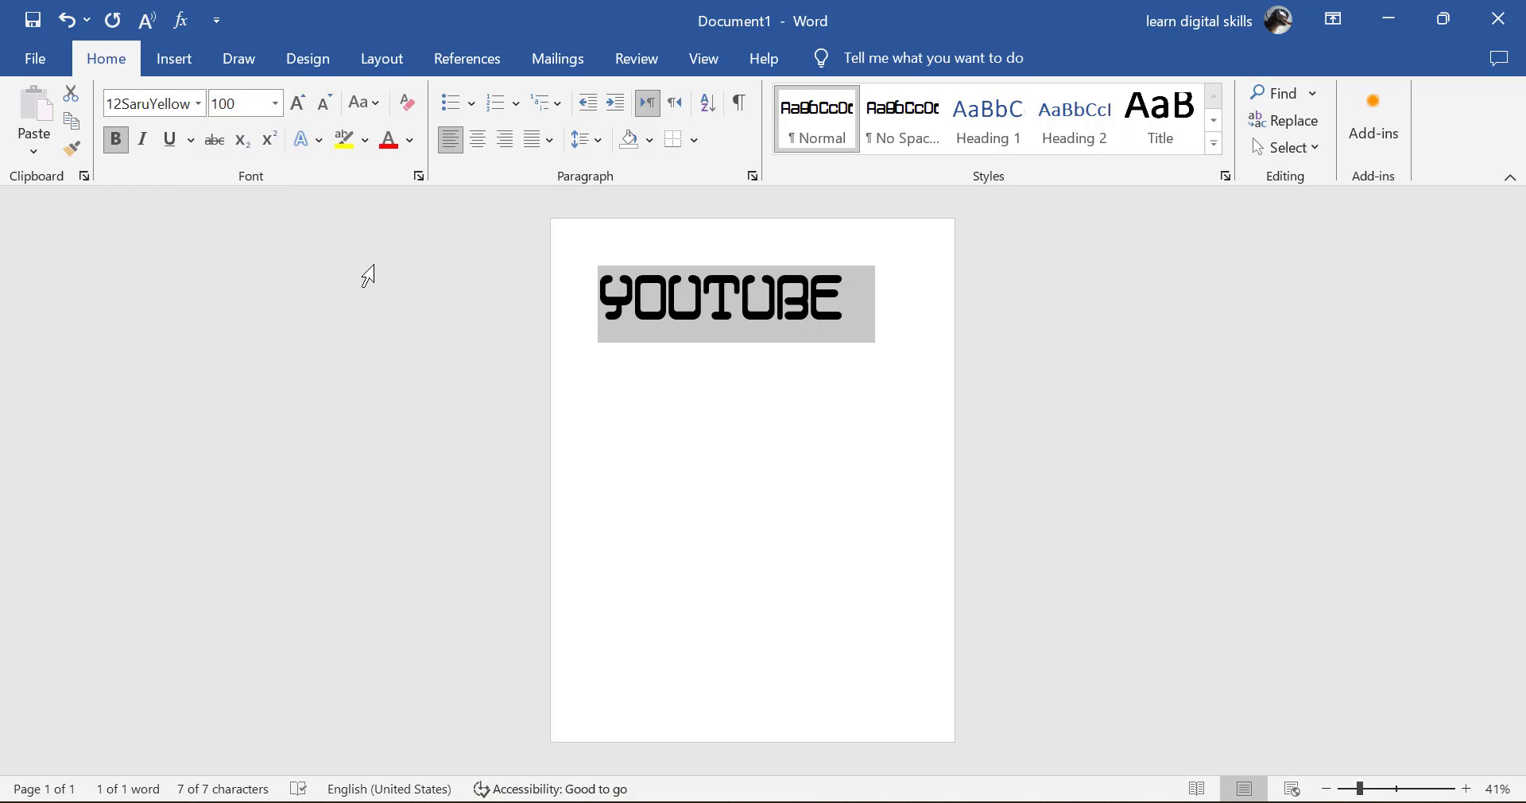
# Step: Grow the text YOUTUBE incrementally to font size 130, then shrink it incrementally to 90
pyautogui.click(305, 110)
pyautogui.click(305, 110)
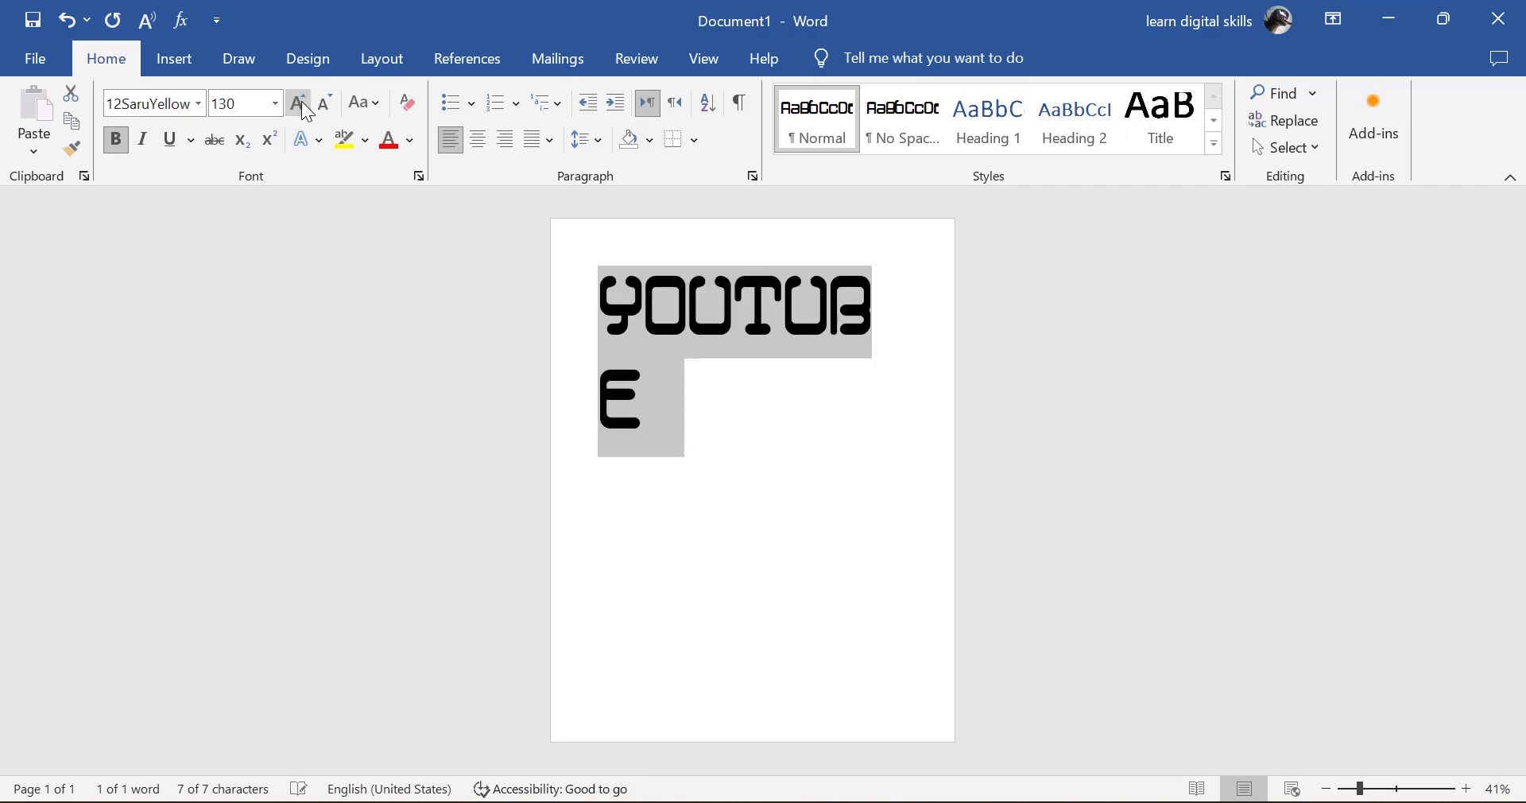
pyautogui.click(305, 110)
pyautogui.click(321, 108)
pyautogui.click(321, 108)
pyautogui.click(321, 108)
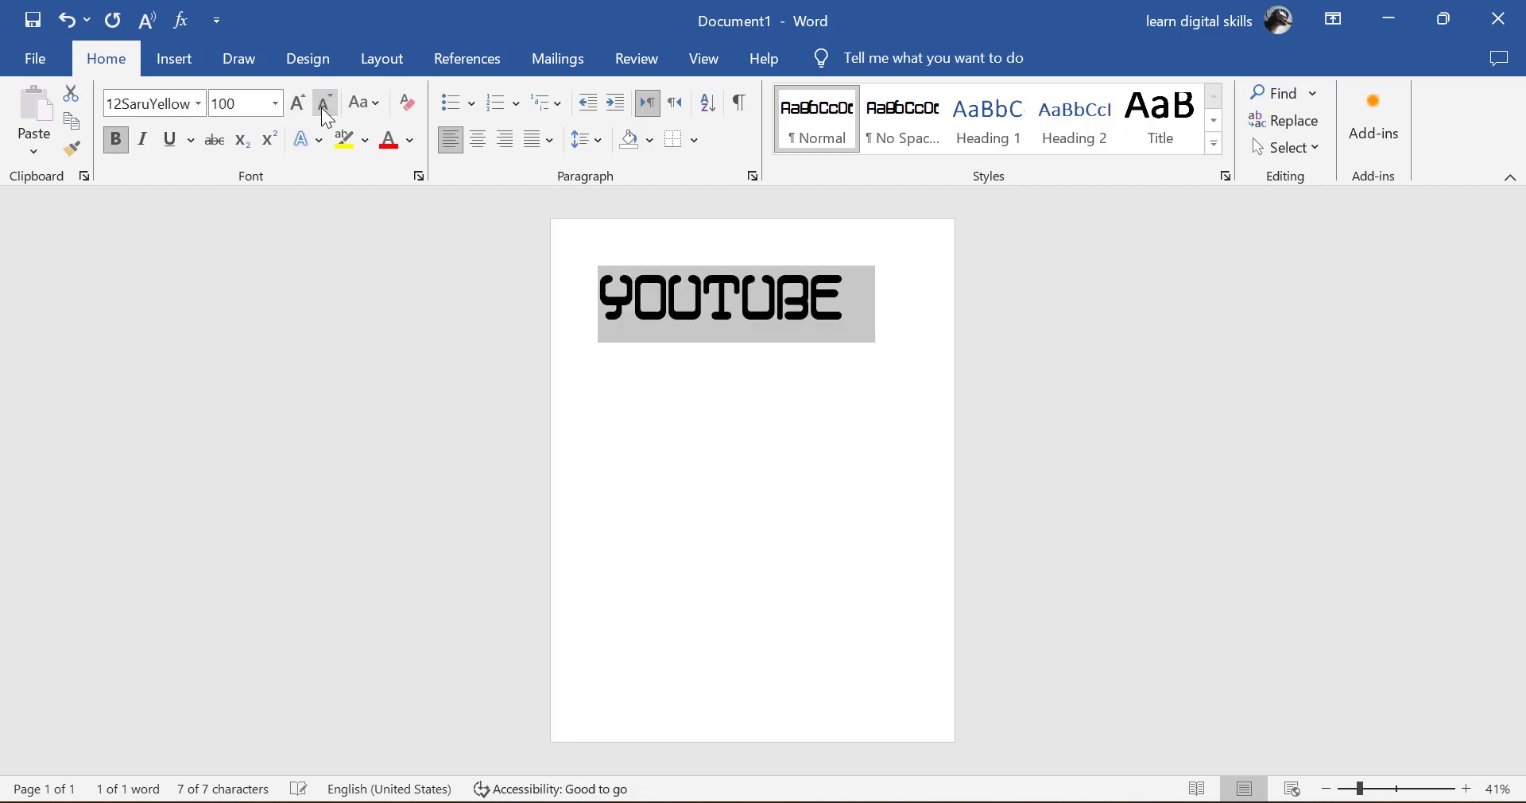
pyautogui.click(321, 108)
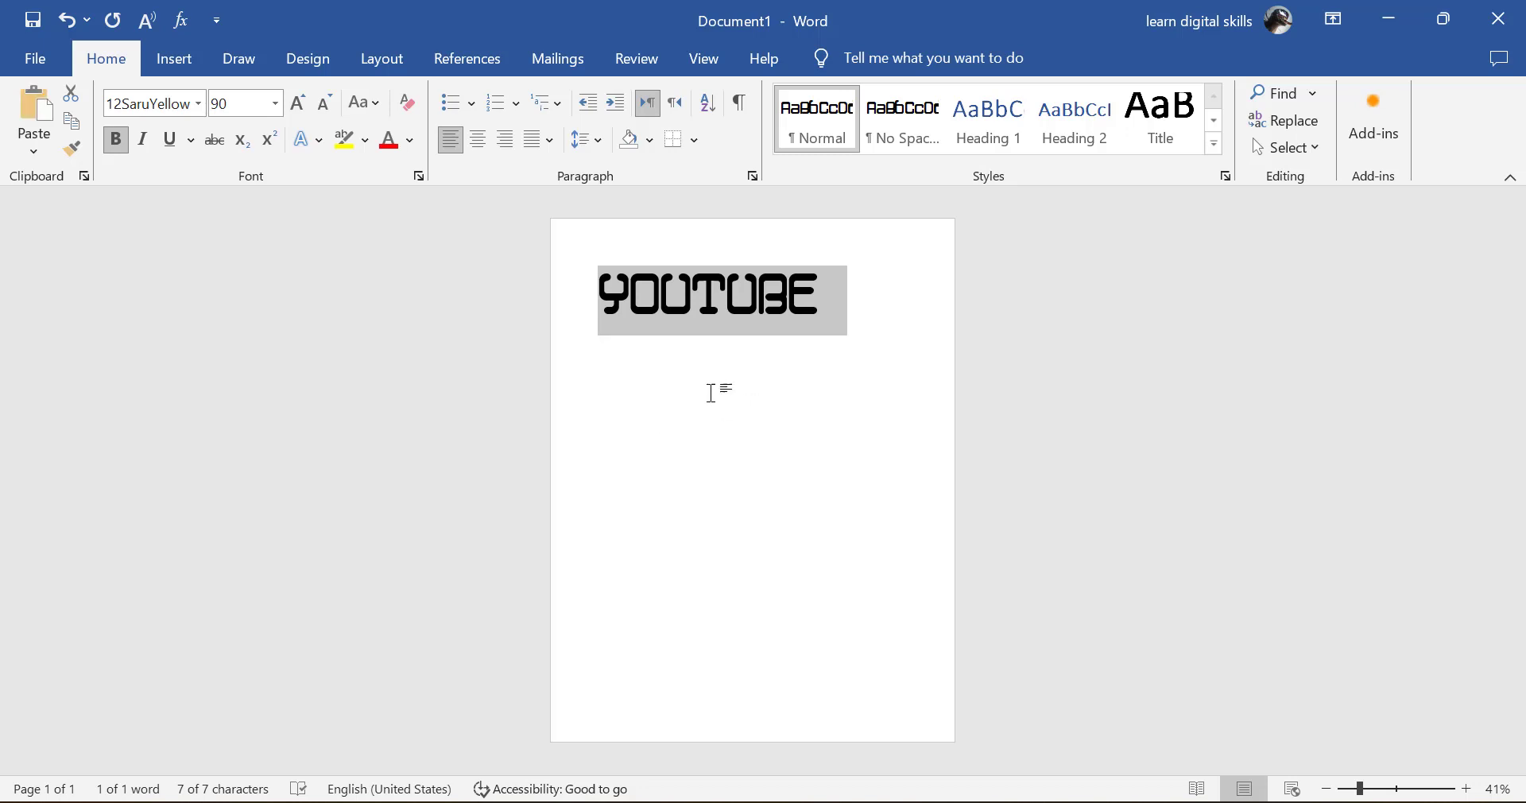
pyautogui.click(667, 364)
# Step: Add a second line reading YOUTUBE below the first one with the same formatting
pyautogui.click(827, 290)
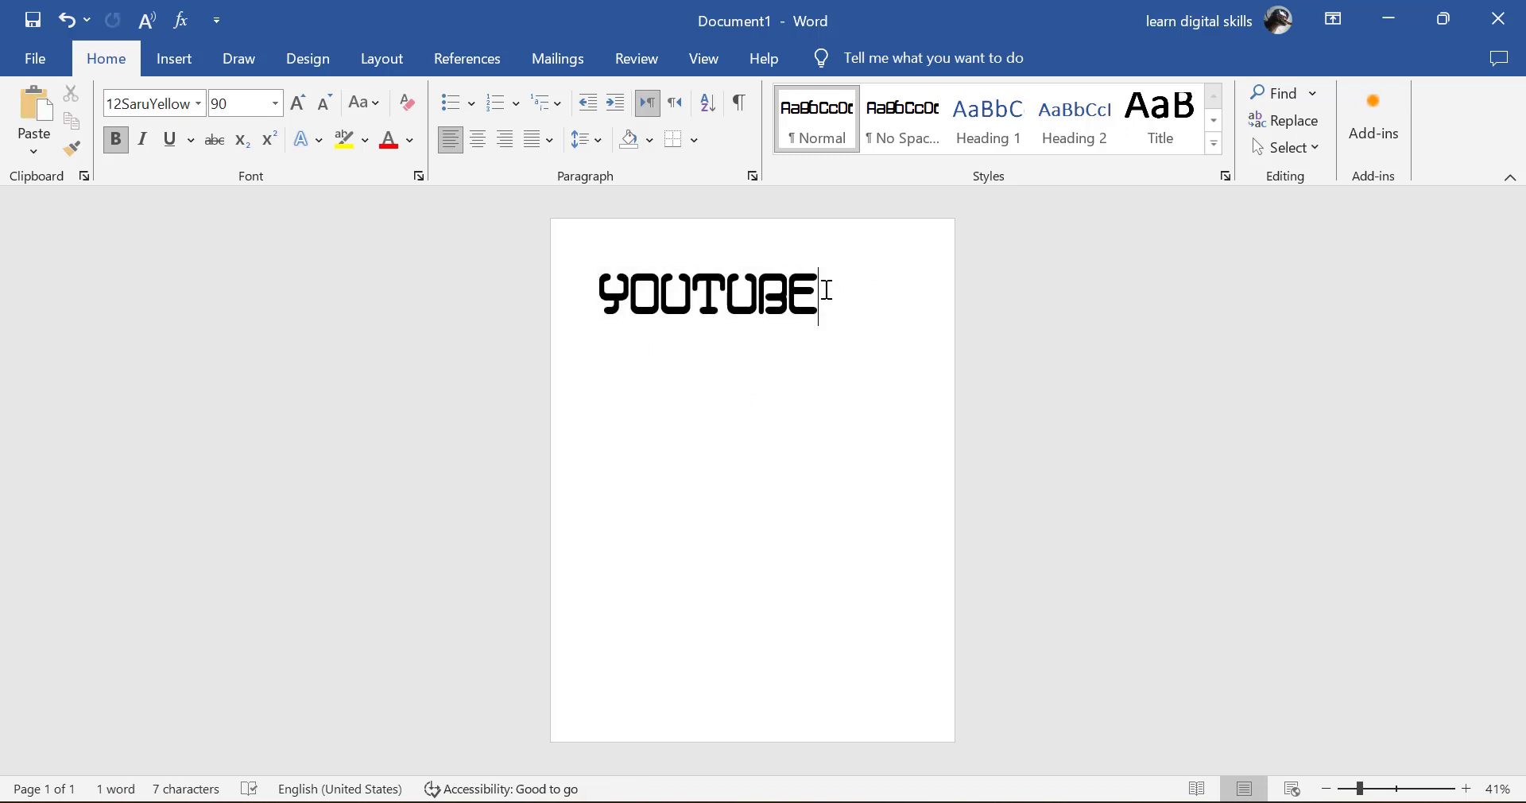
pyautogui.press('Return')
pyautogui.write('YOUTUBE')
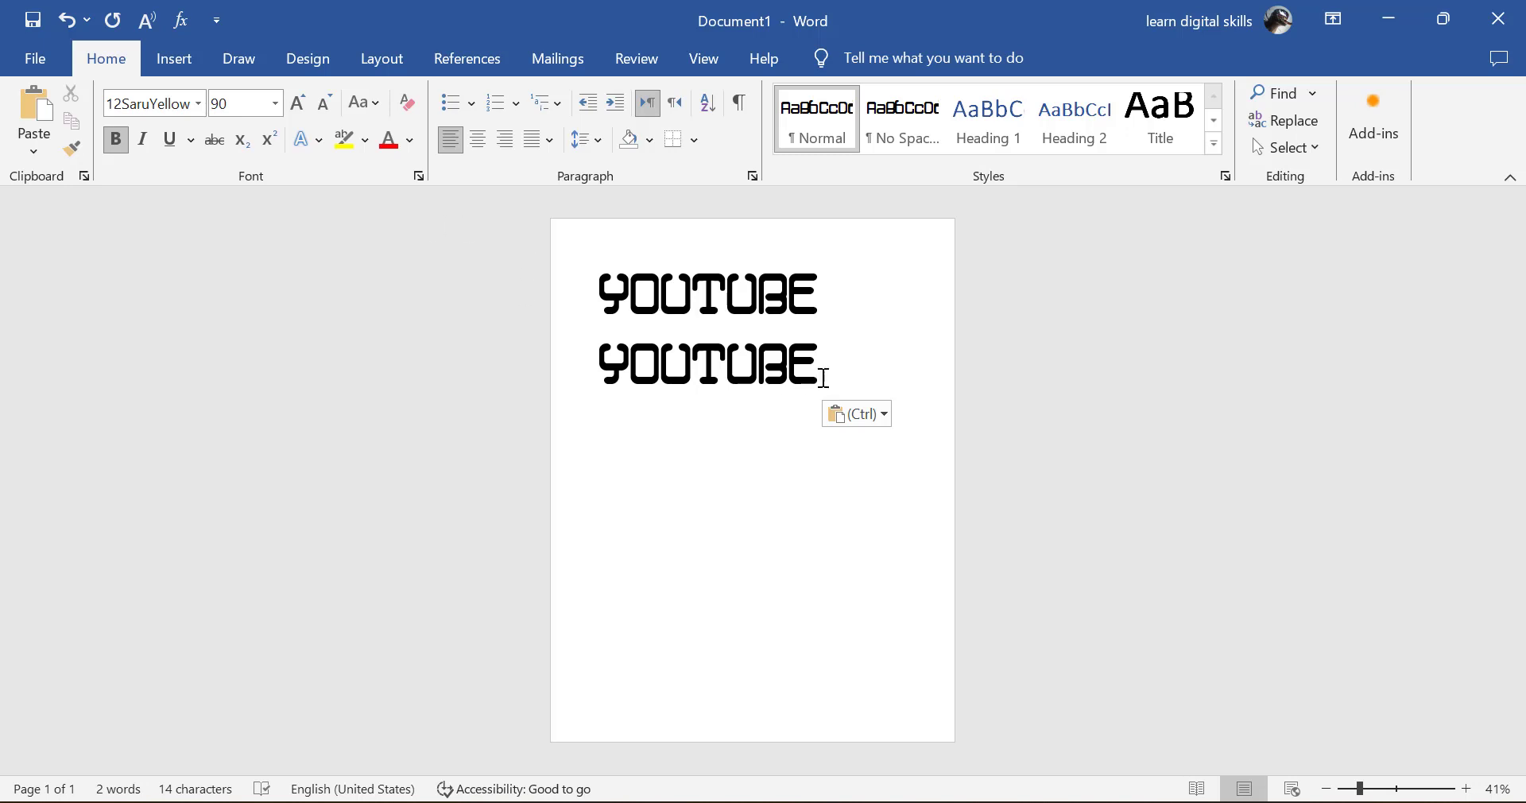
pyautogui.moveTo(824, 377); pyautogui.dragTo(532, 352)
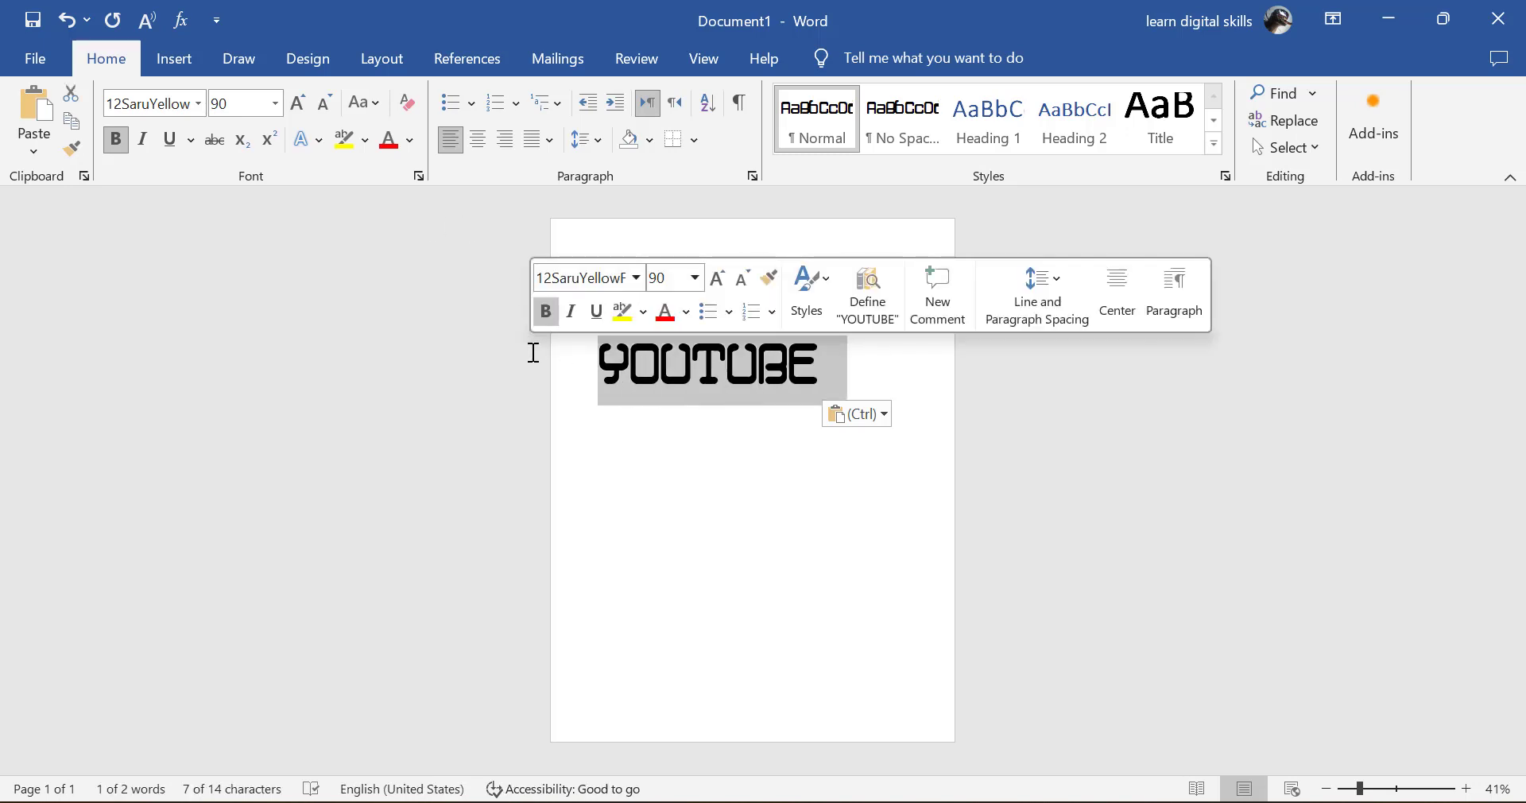
pyautogui.press('Delete')
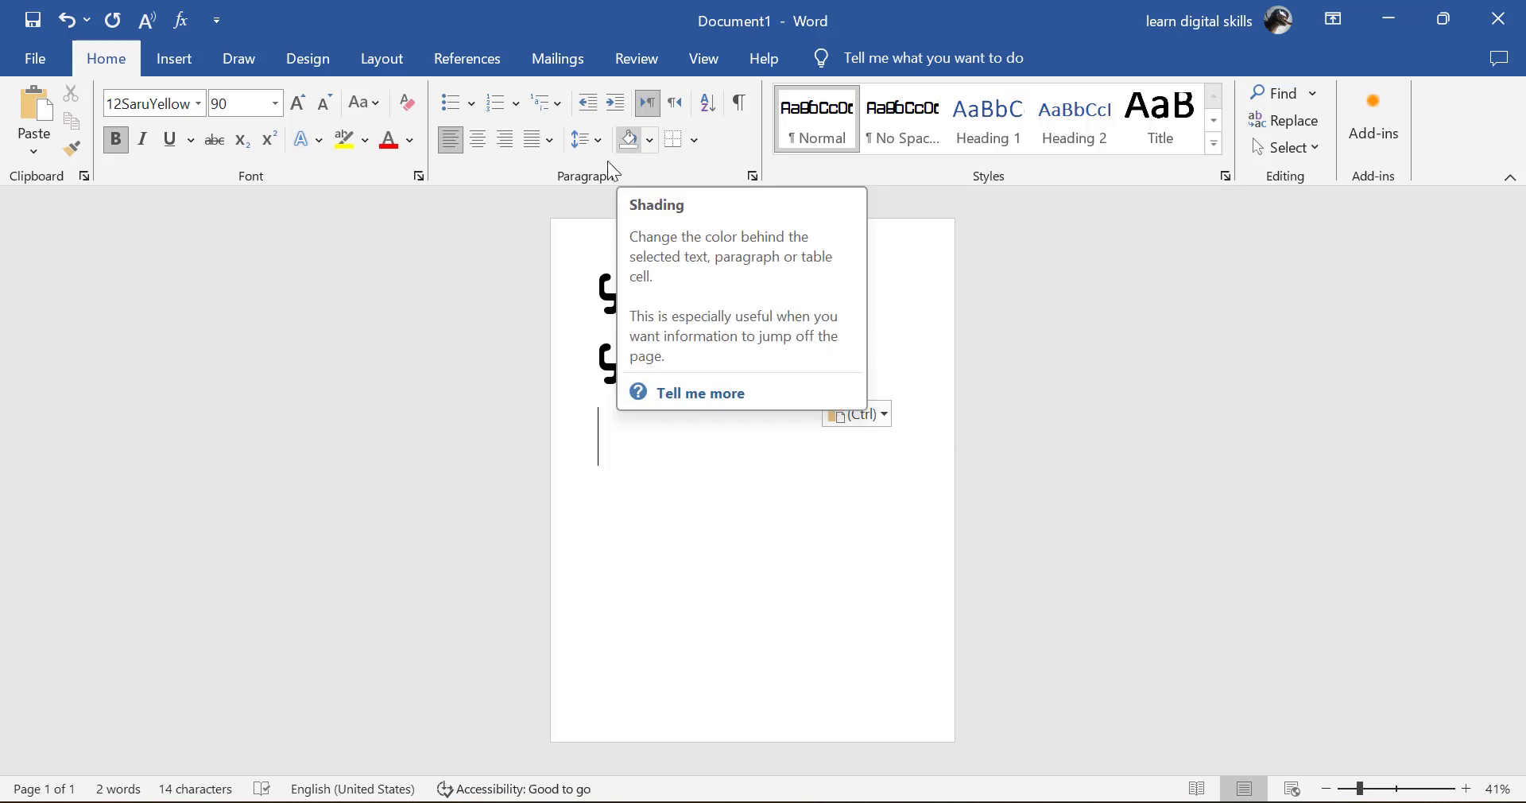
# Step: Shade the second YOUTUBE line with the standard color red
pyautogui.click(569, 317)
pyautogui.click(598, 365)
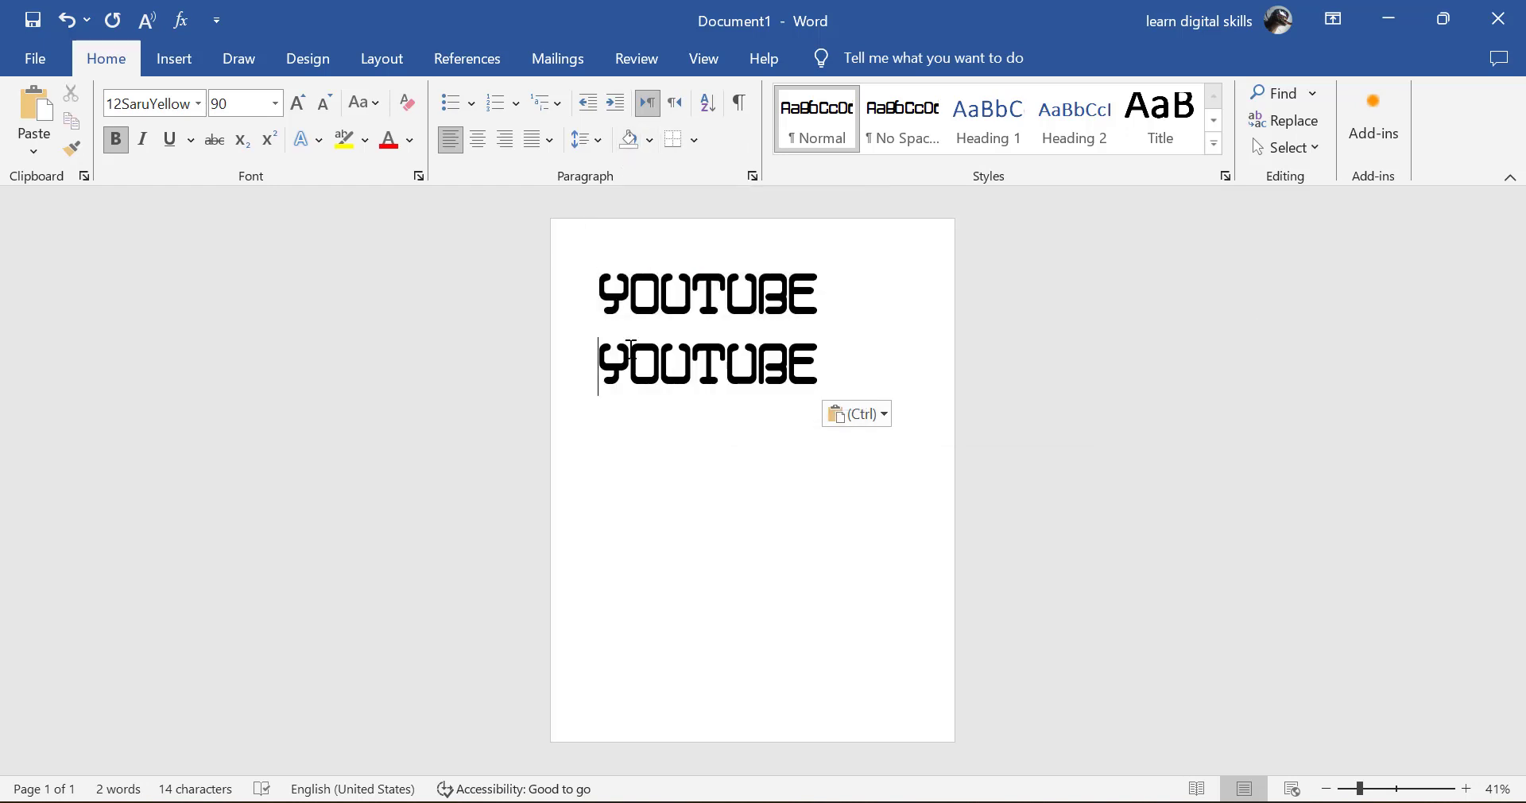
pyautogui.moveTo(598, 365); pyautogui.dragTo(831, 359)
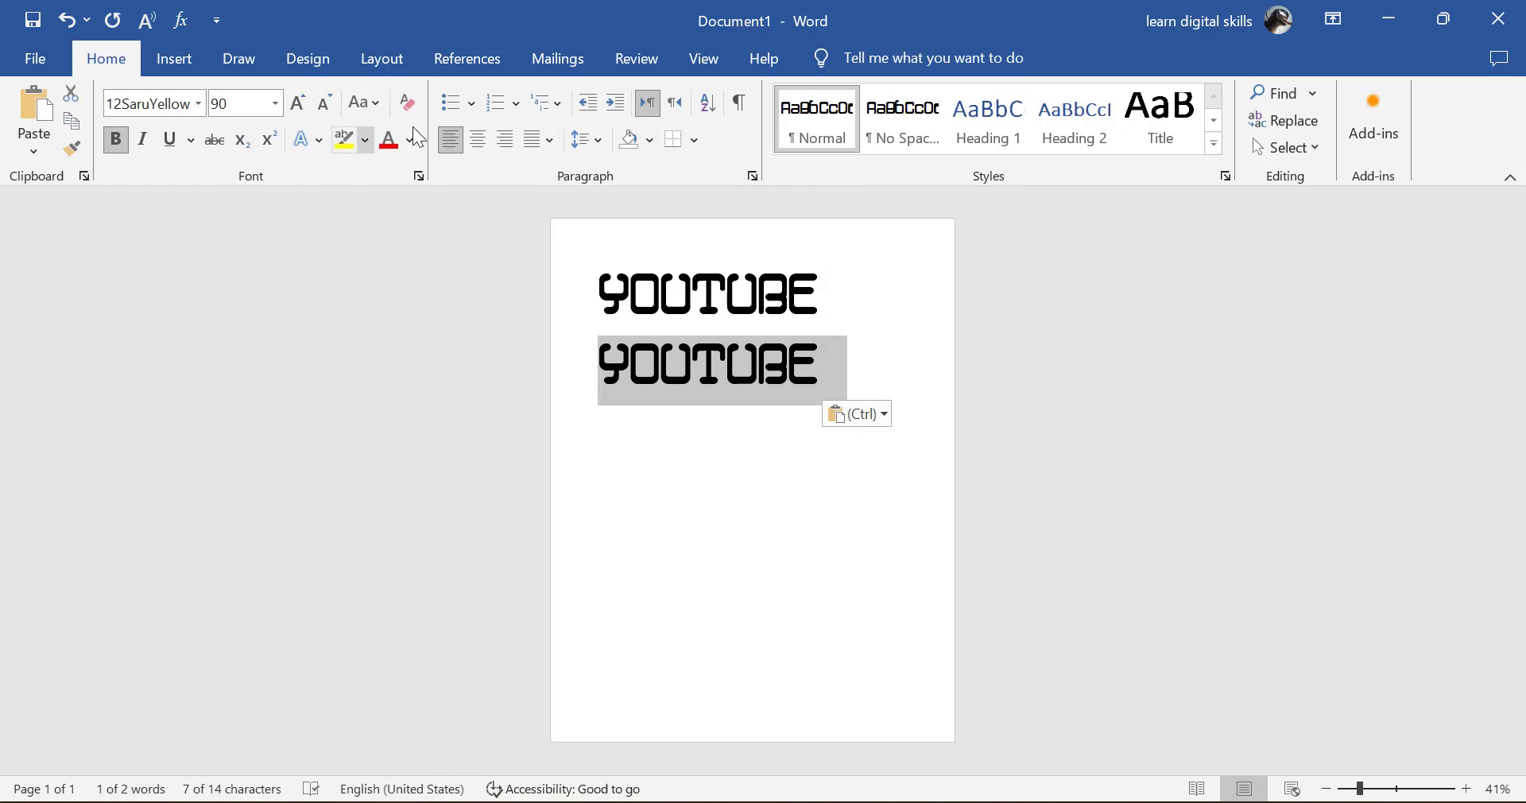
pyautogui.click(648, 141)
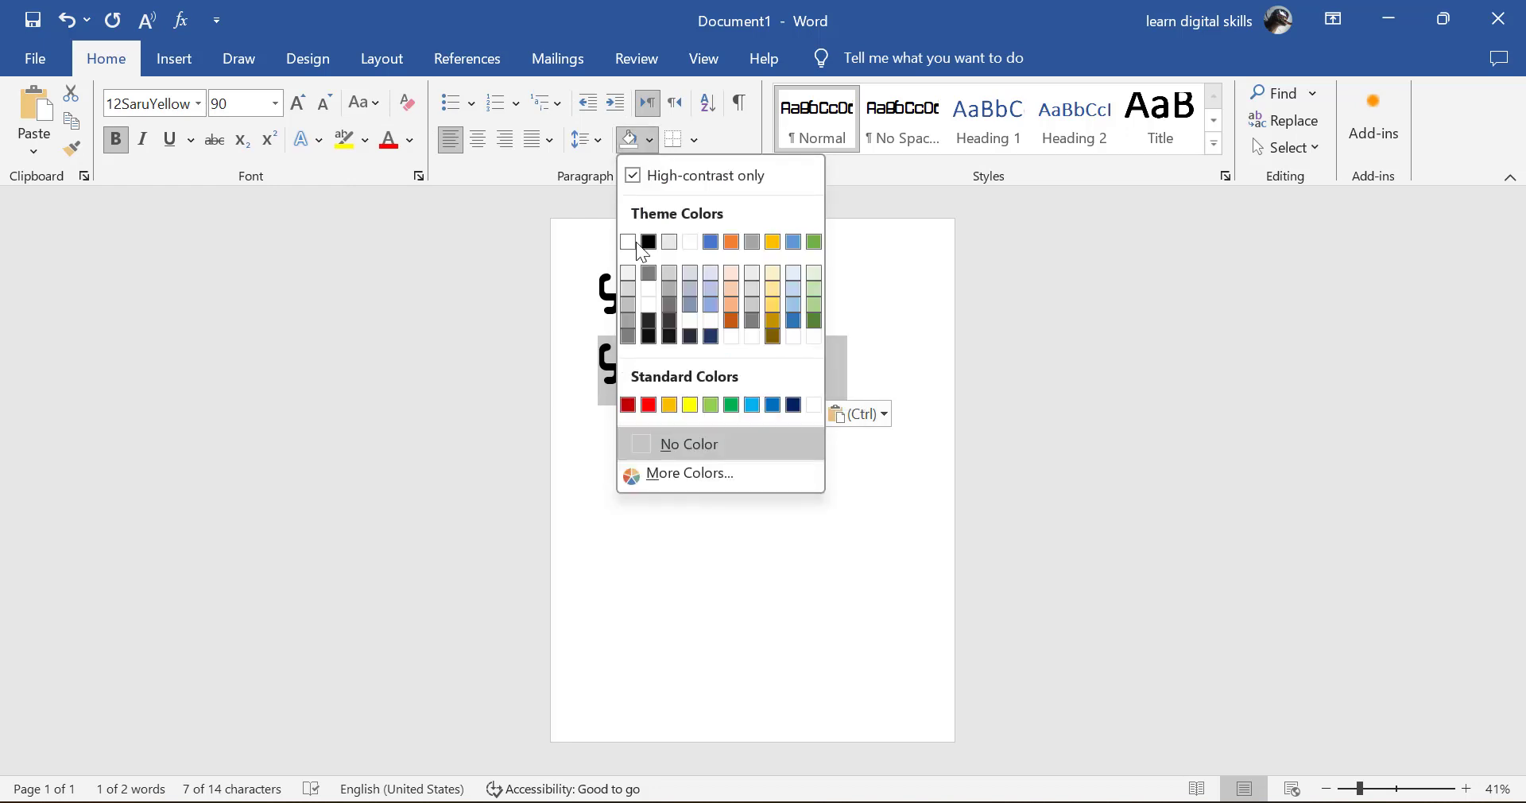
pyautogui.click(648, 405)
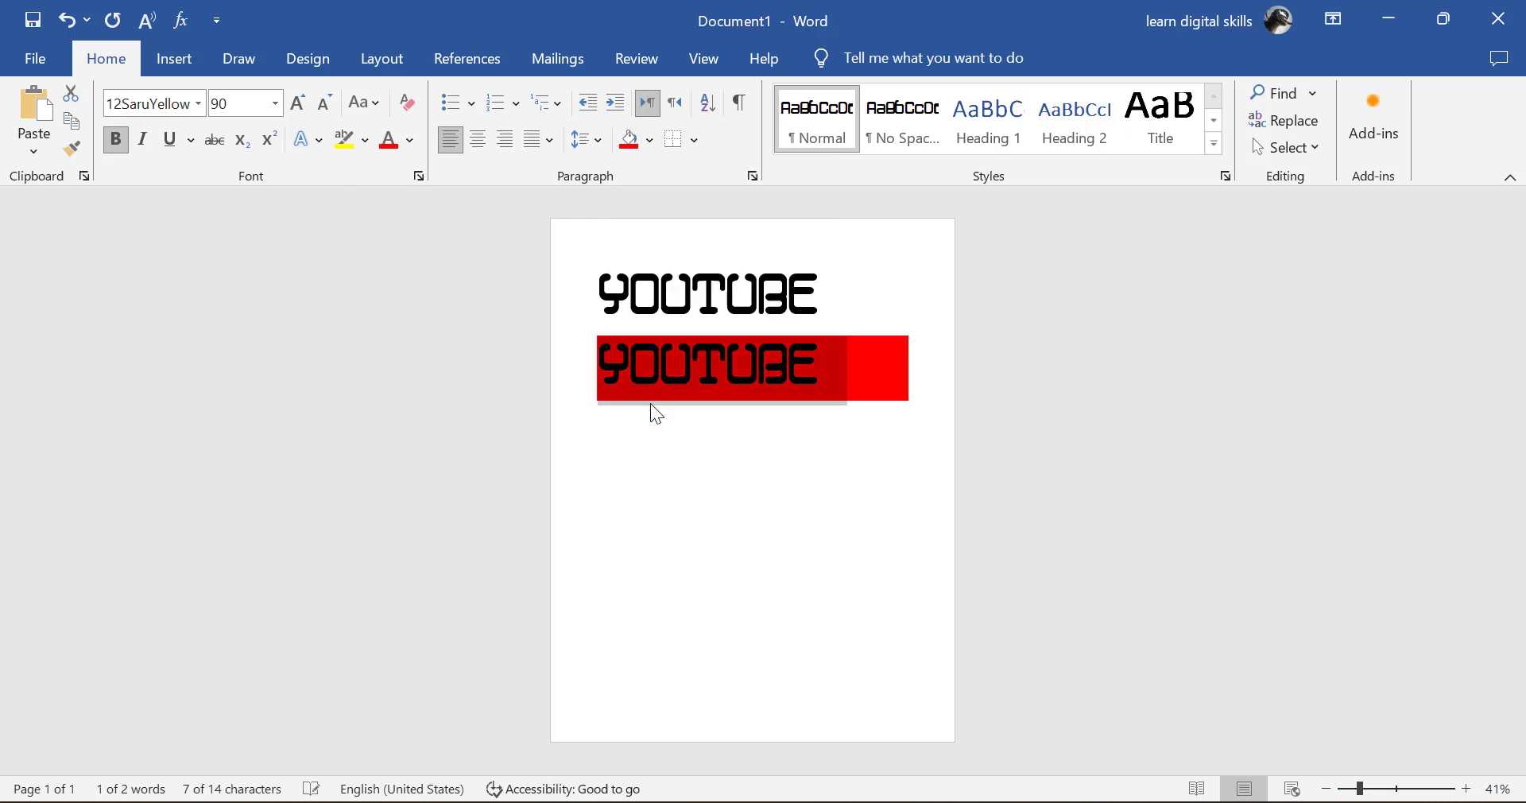
pyautogui.click(609, 403)
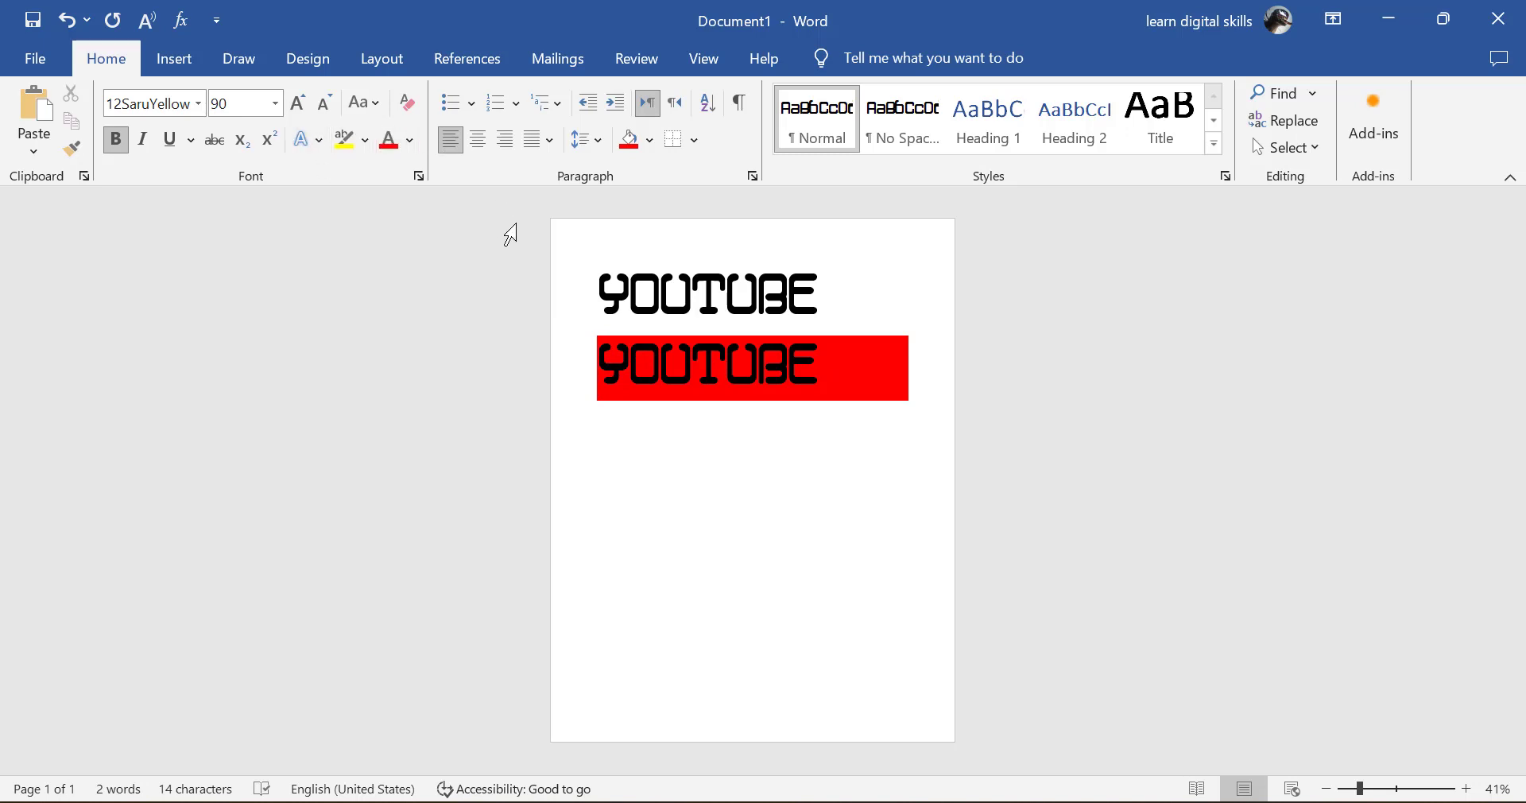
# Step: Highlight the text of the first YOUTUBE line in yellow
pyautogui.moveTo(607, 278); pyautogui.dragTo(848, 310)
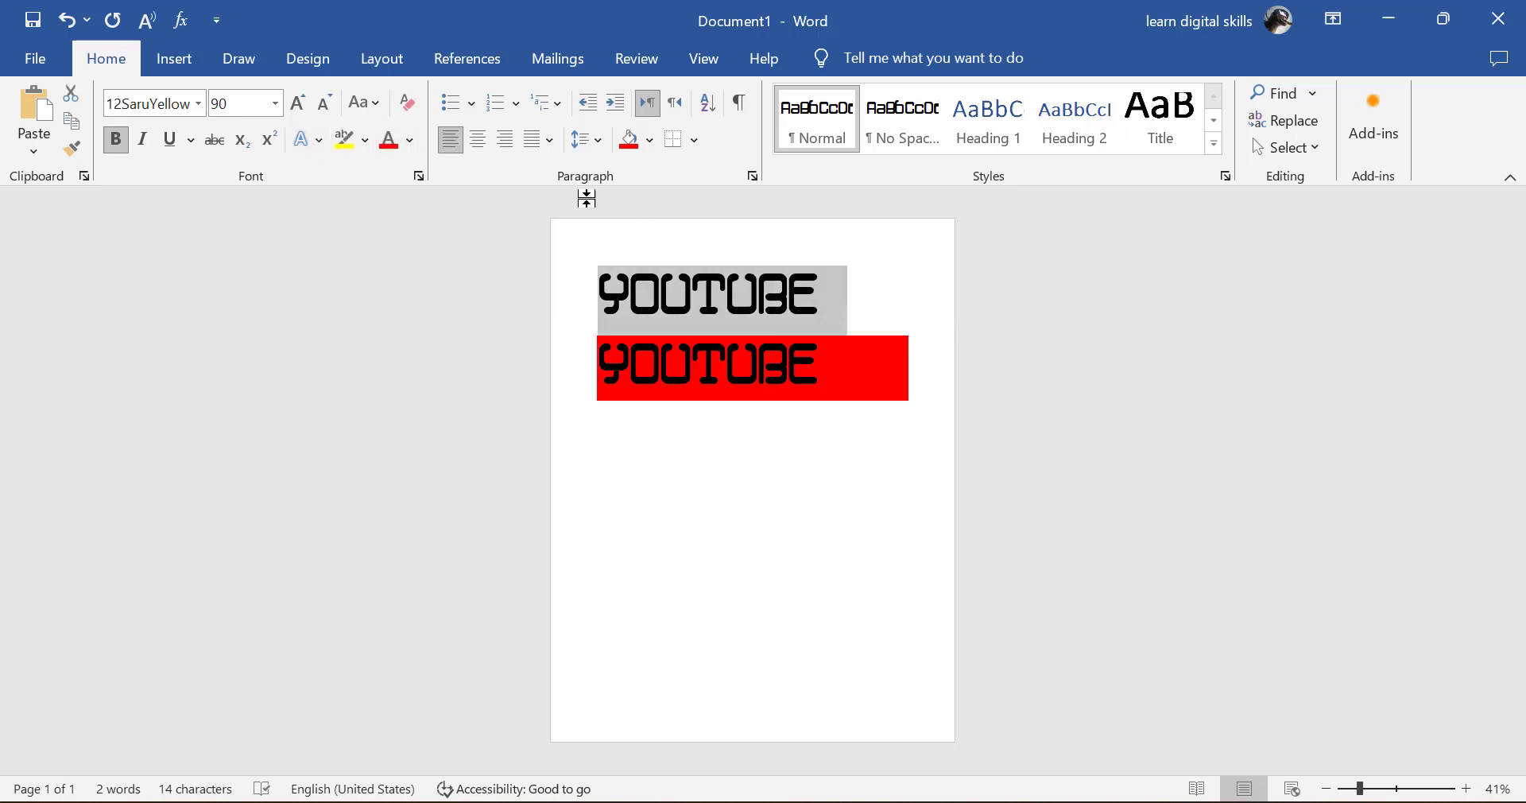
pyautogui.click(344, 140)
pyautogui.click(672, 349)
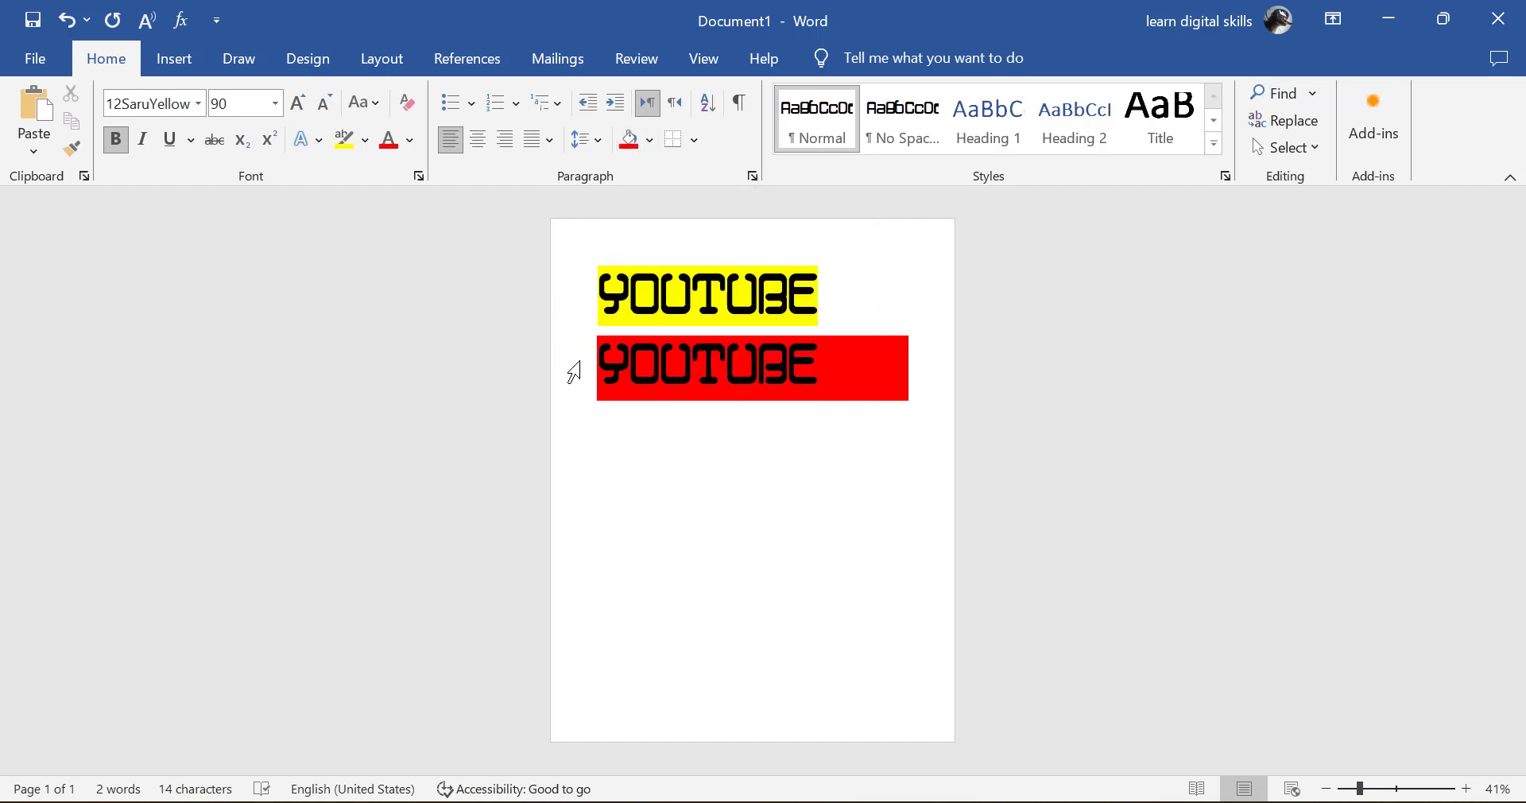
# Step: Remove the highlight and shading from both YOUTUBE lines and set their font size to 72
pyautogui.moveTo(572, 373); pyautogui.dragTo(803, 300)
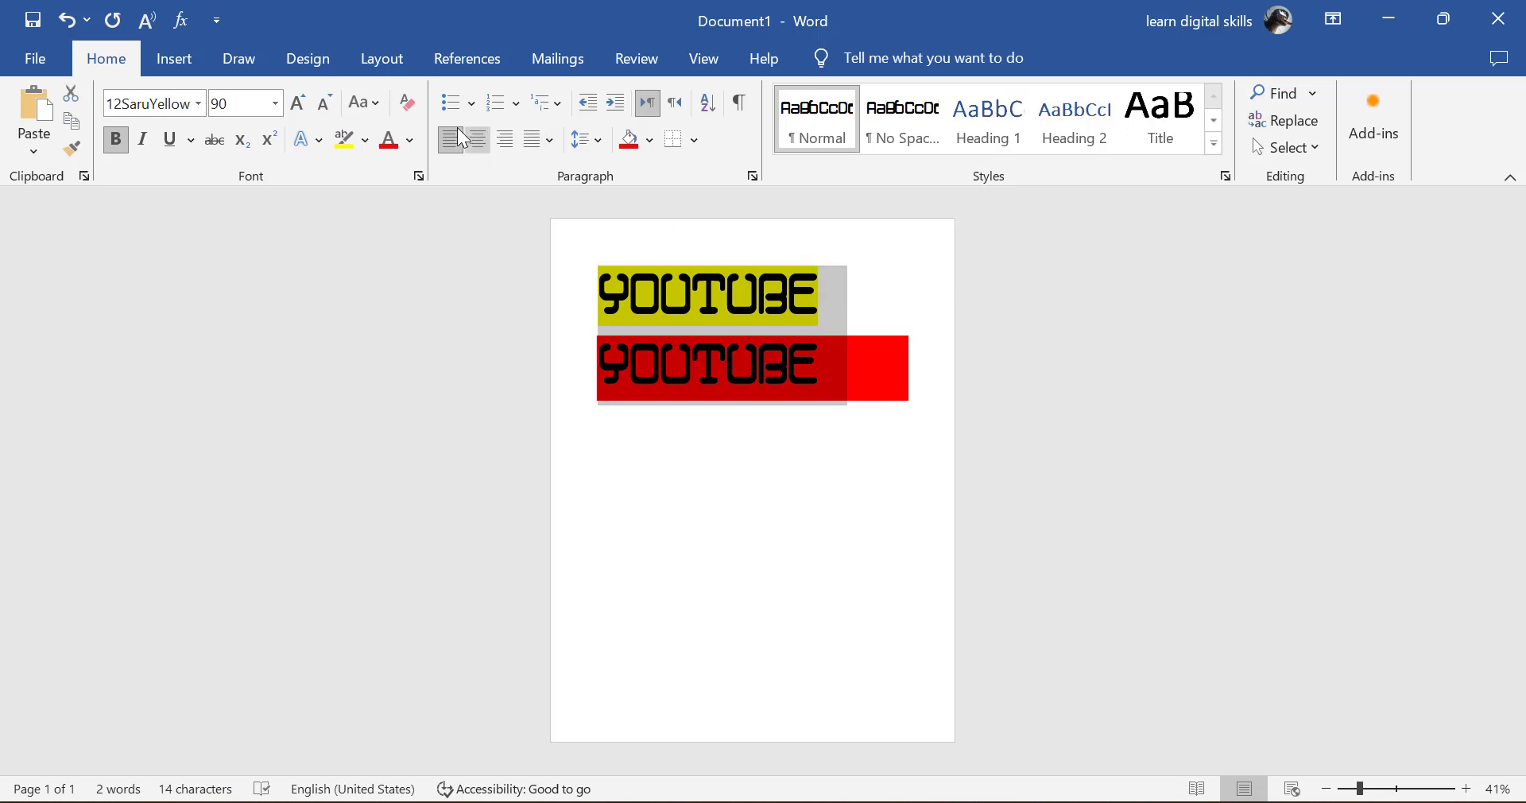
pyautogui.click(408, 100)
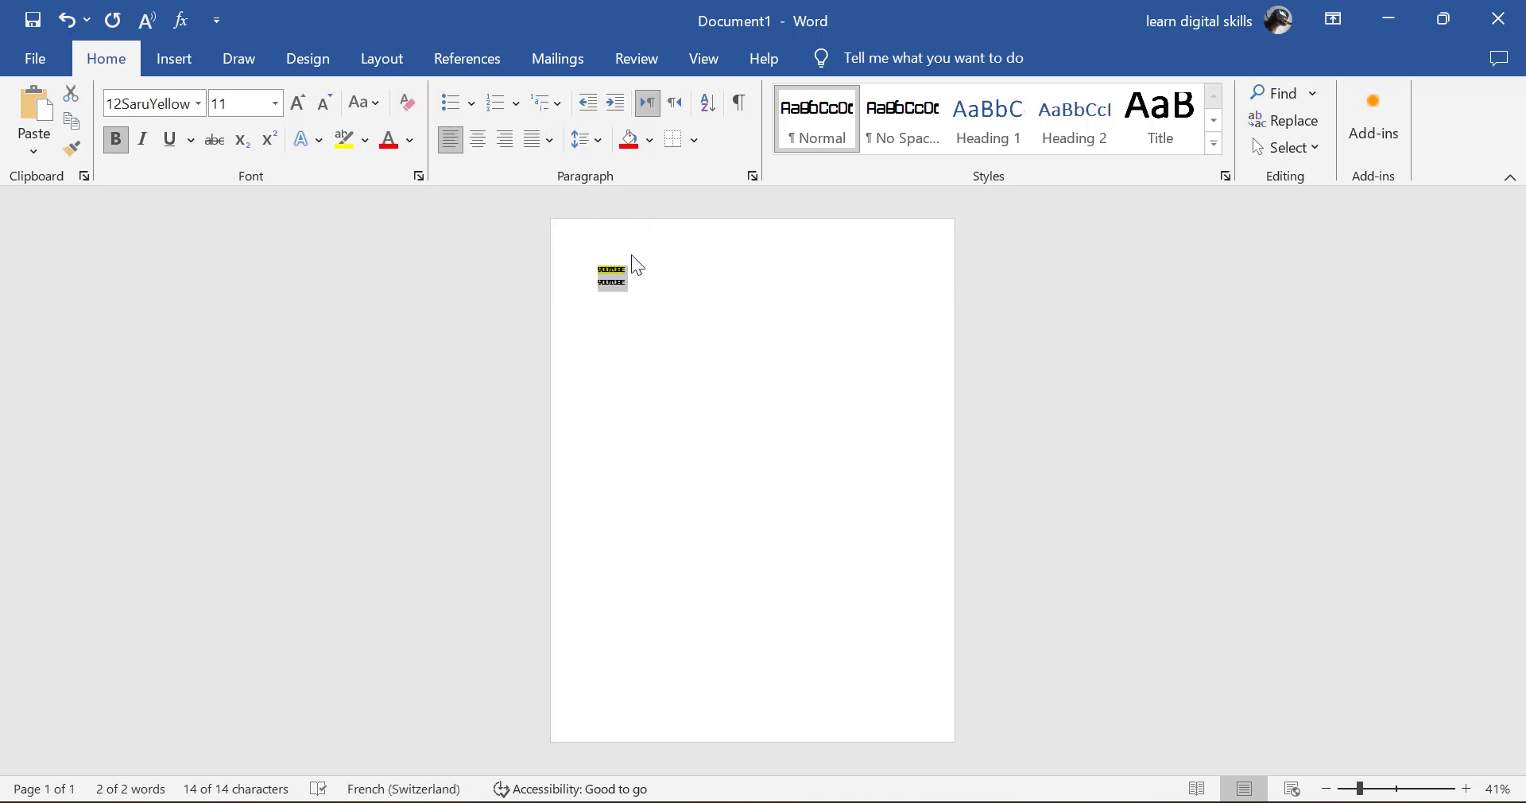
pyautogui.hotkey('ctrl', 'z')
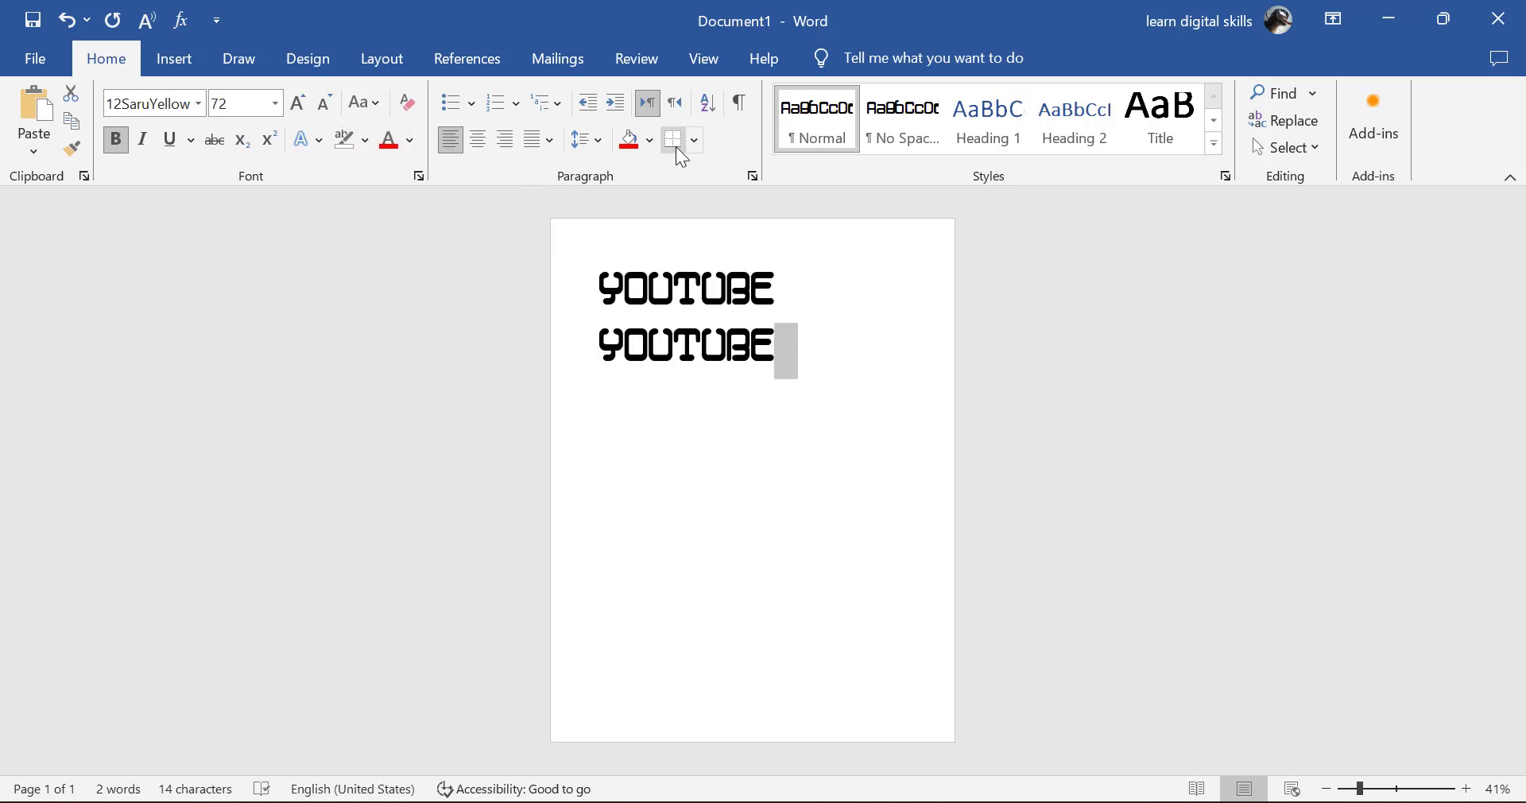
# Step: Add a bottom border and a left border to the second YOUTUBE line
pyautogui.click(676, 149)
pyautogui.click(696, 144)
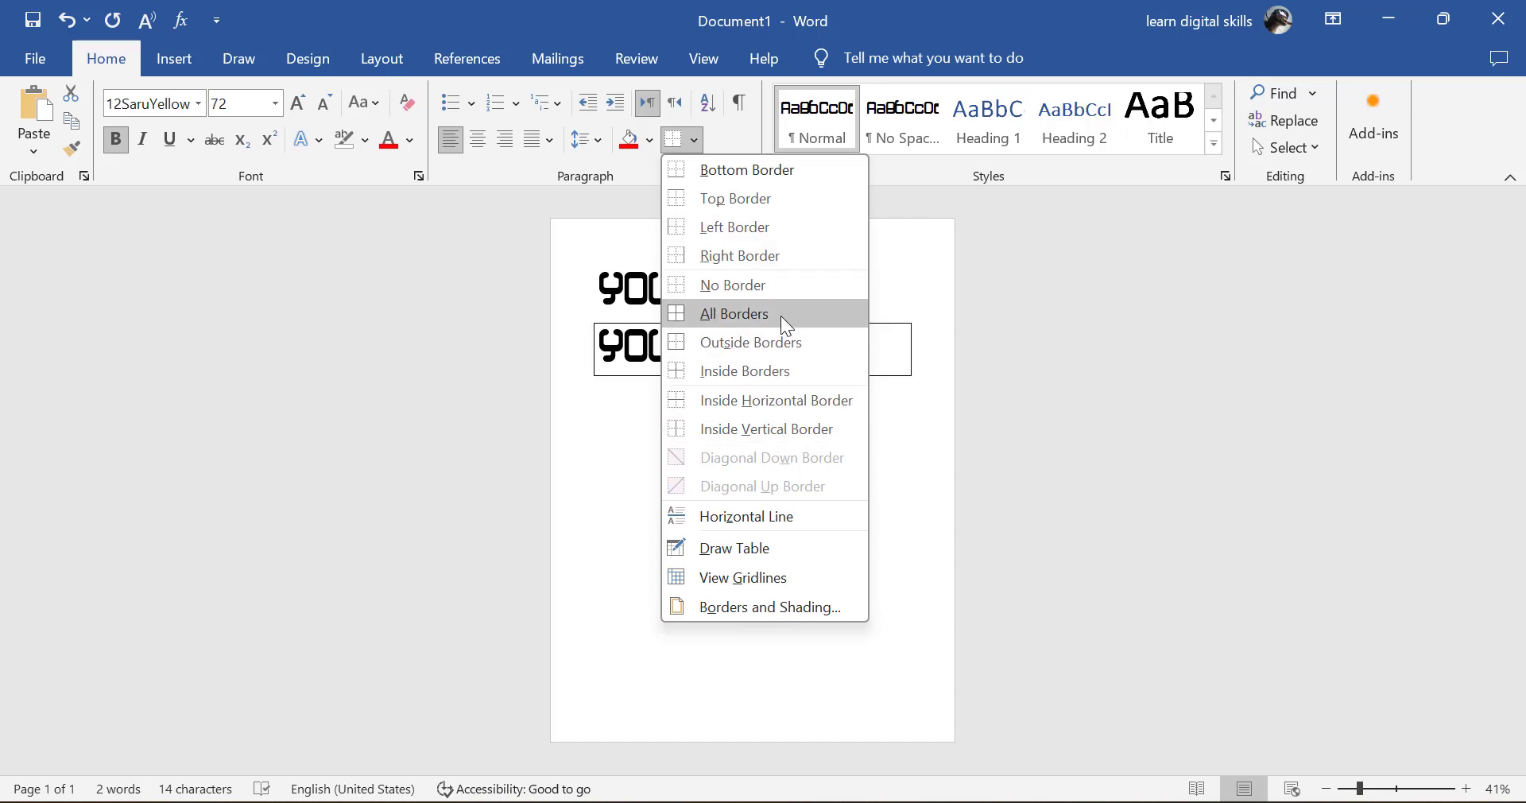
pyautogui.click(741, 232)
pyautogui.click(597, 409)
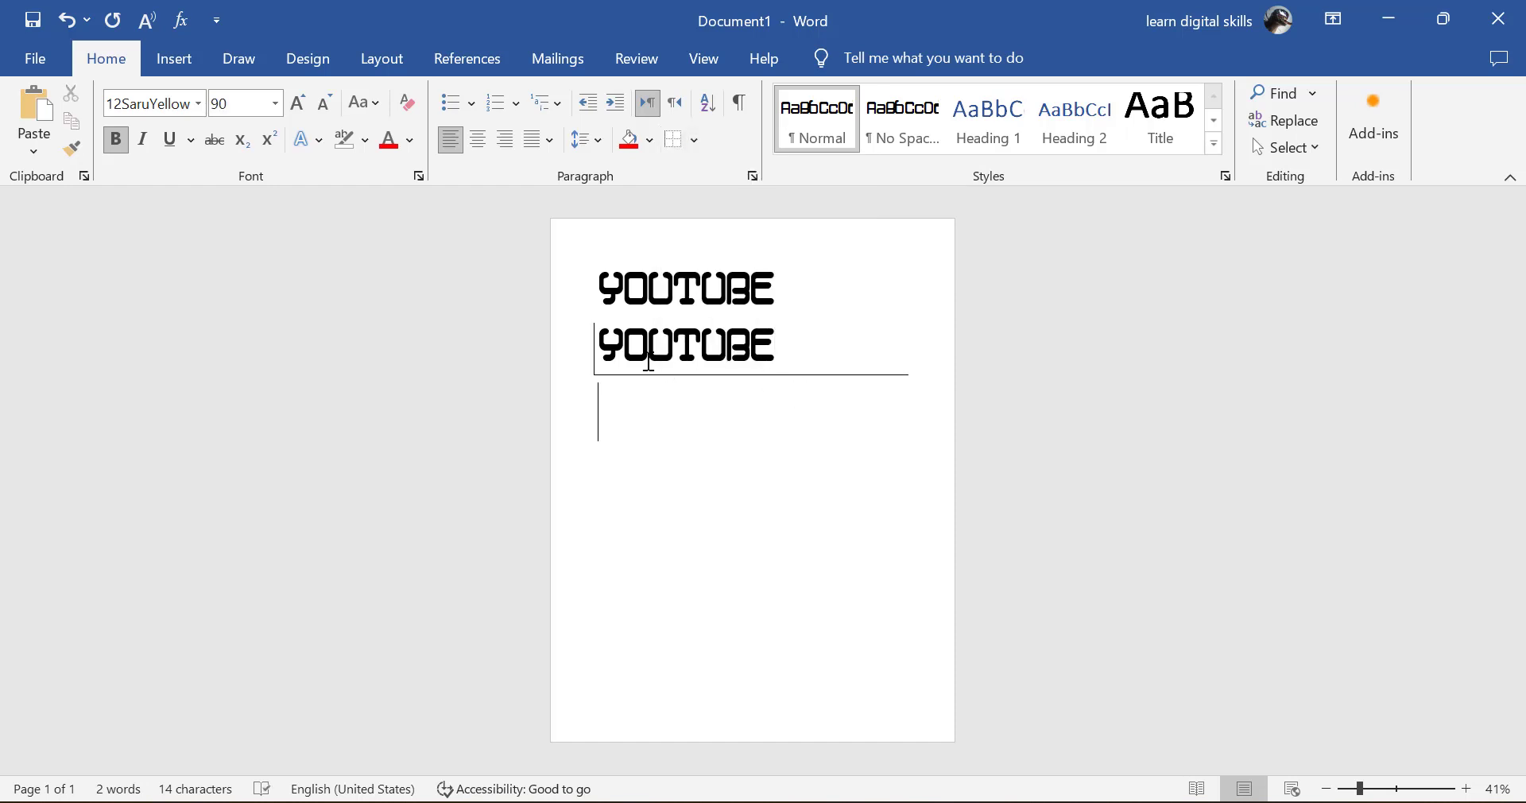
# Step: Apply all borders to the second YOUTUBE line, then remove its borders completely
pyautogui.click(596, 347)
pyautogui.moveTo(596, 344); pyautogui.dragTo(790, 344)
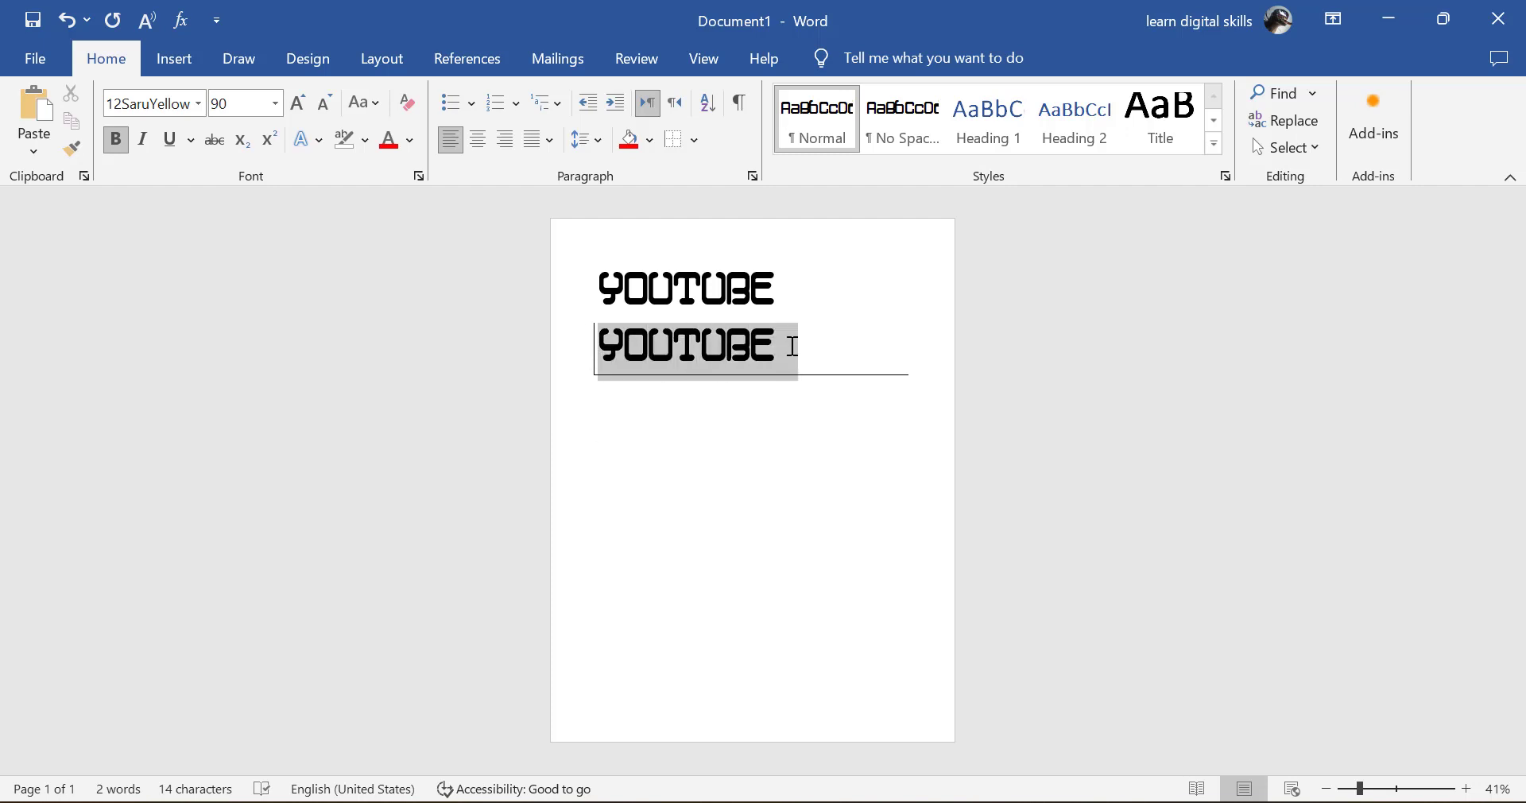
pyautogui.click(694, 141)
pyautogui.click(731, 310)
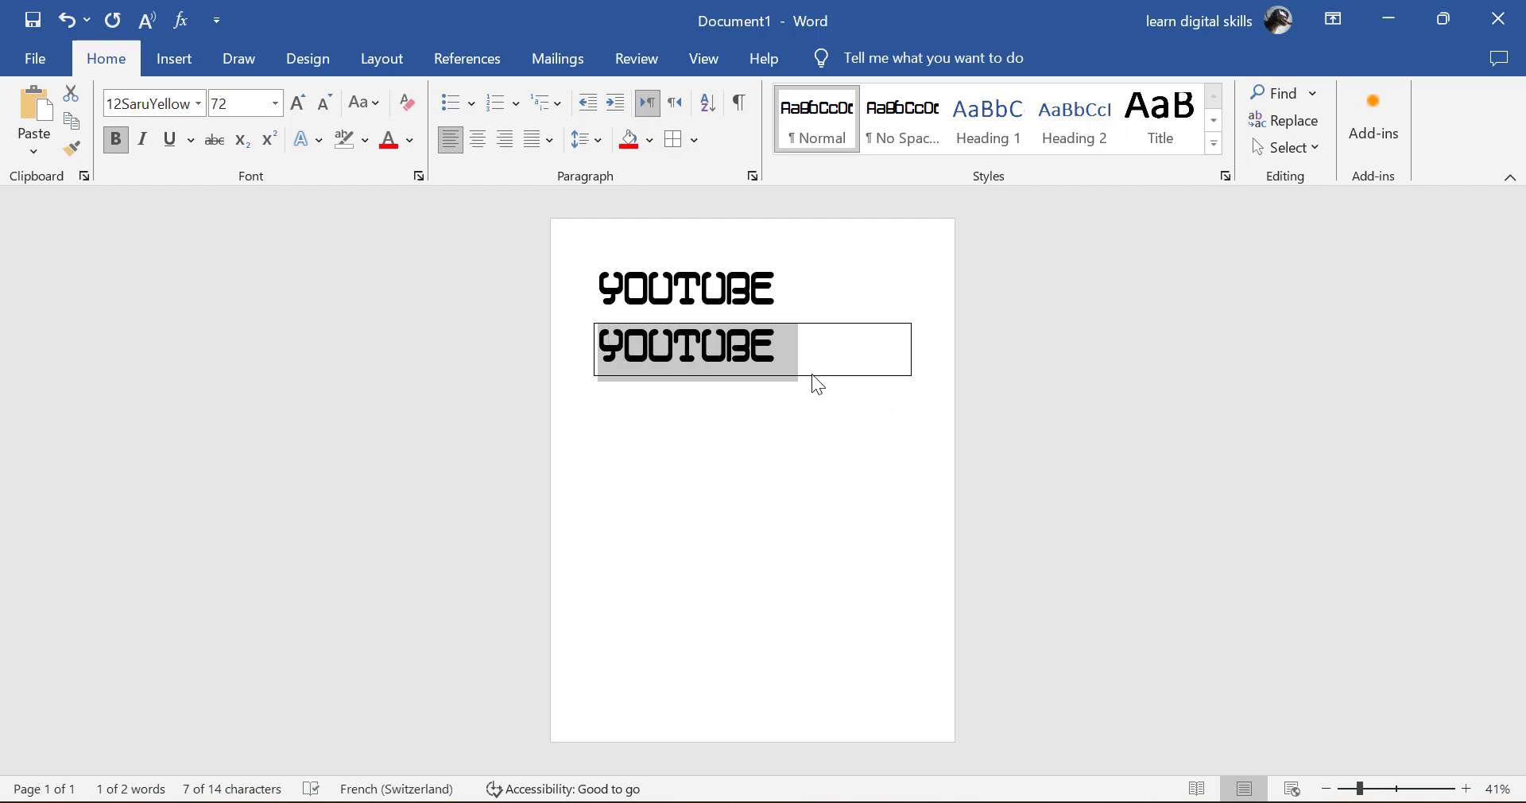
pyautogui.click(694, 142)
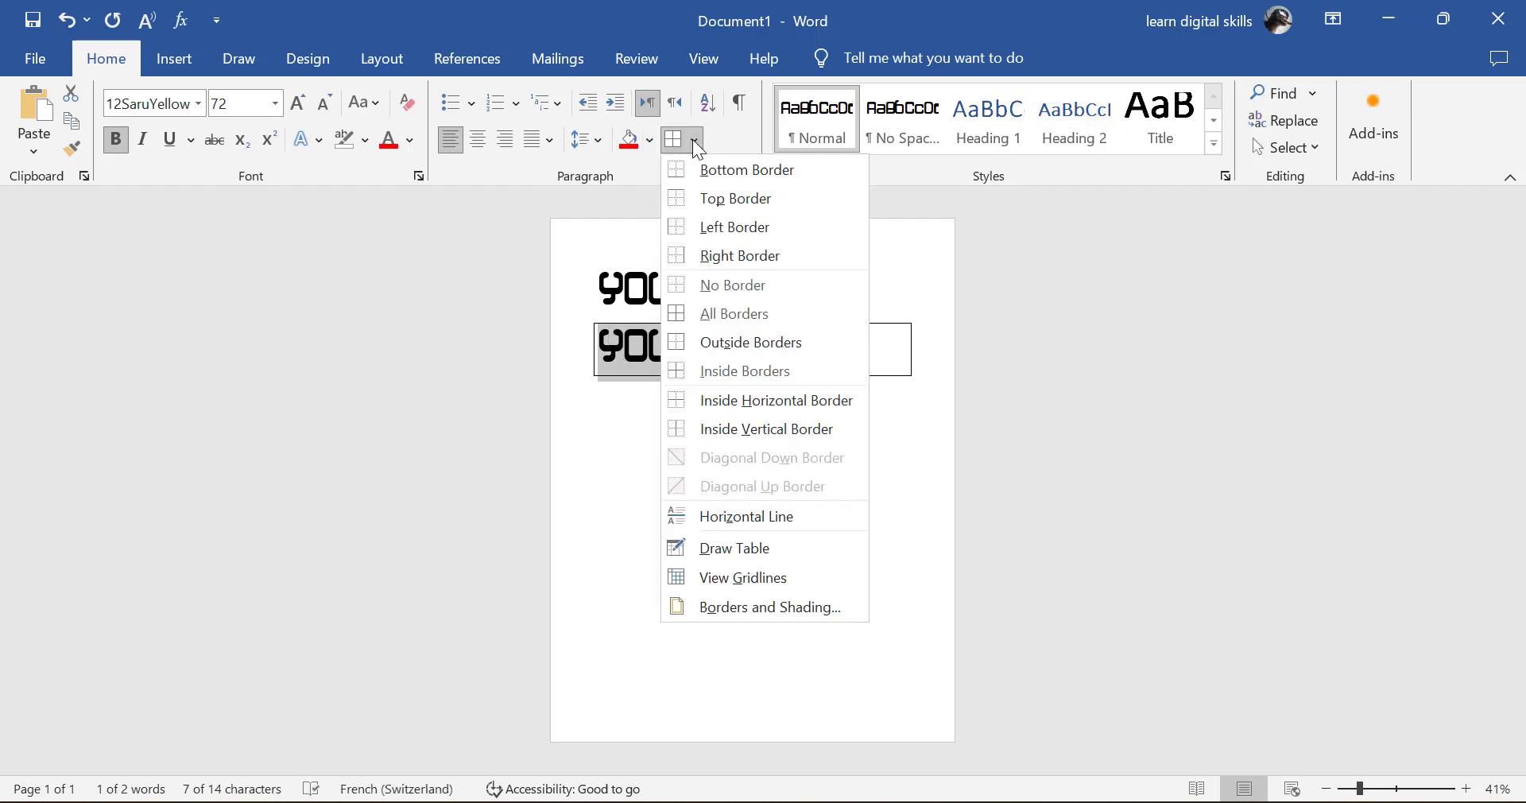
pyautogui.click(742, 296)
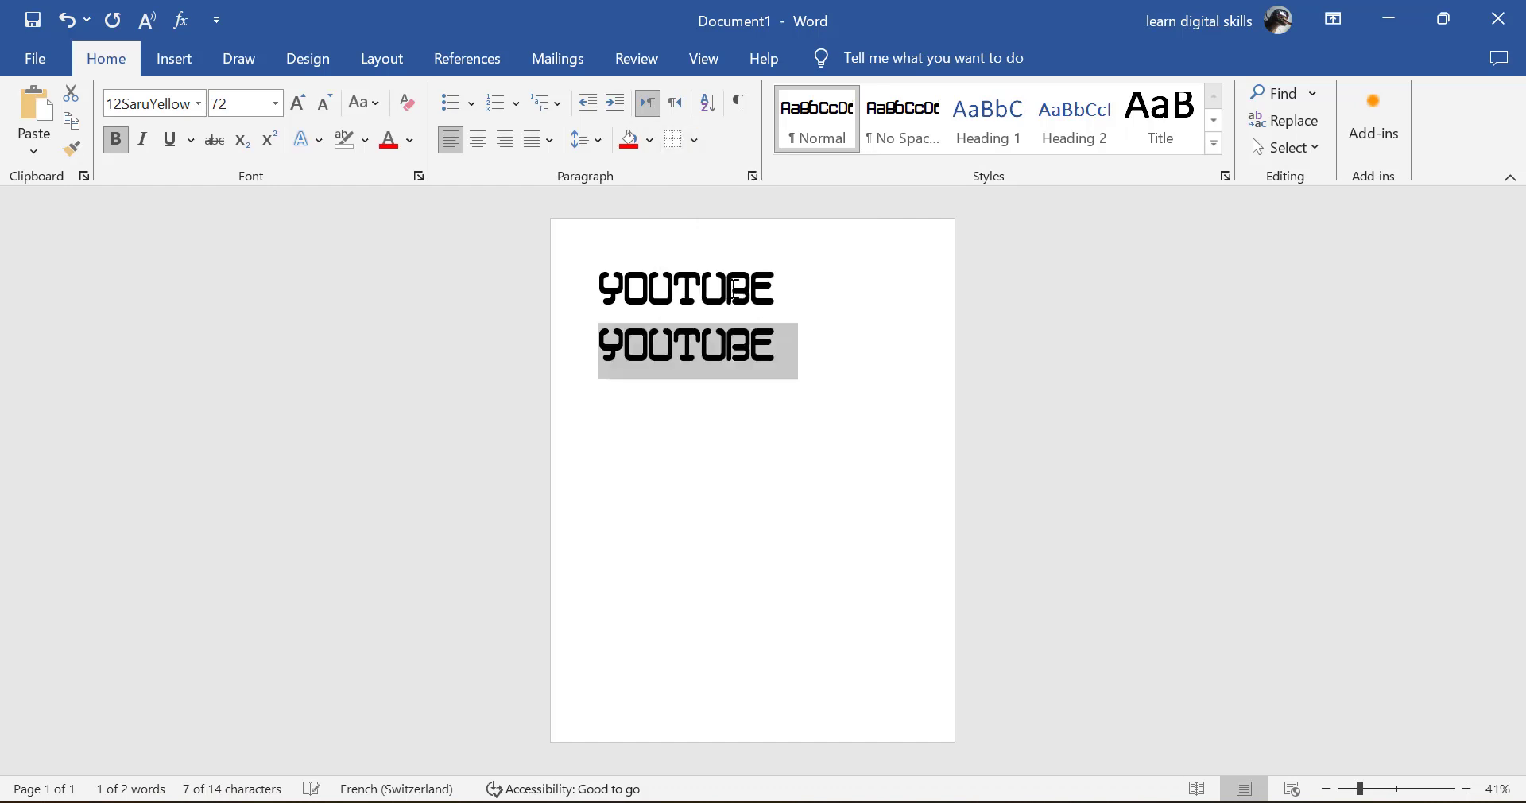
pyautogui.click(743, 379)
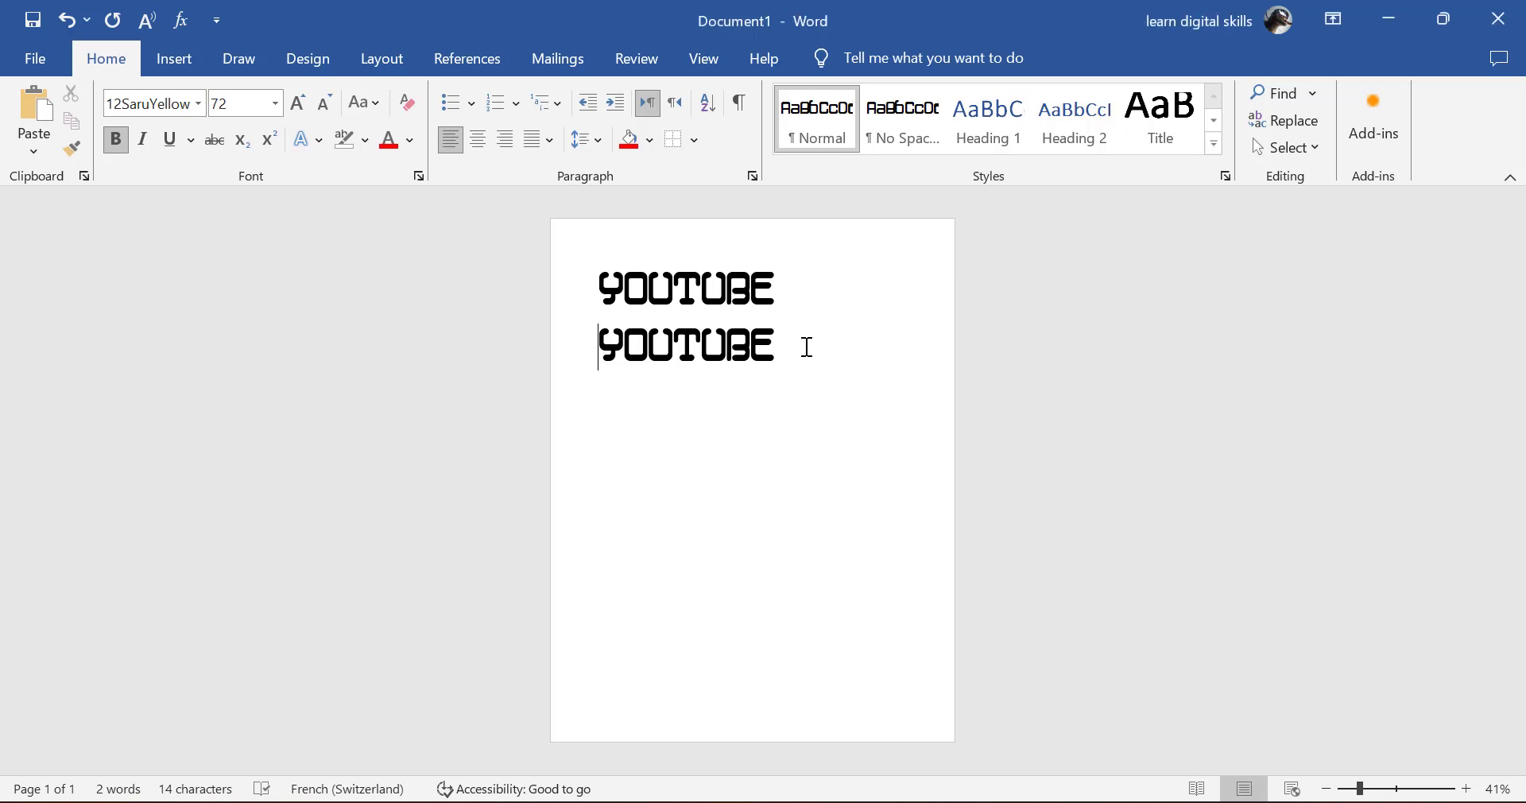
# Step: Preview the gallery styles on both YOUTUBE lines and examine the dialog for creating a new style without saving one
pyautogui.moveTo(804, 344); pyautogui.dragTo(569, 308)
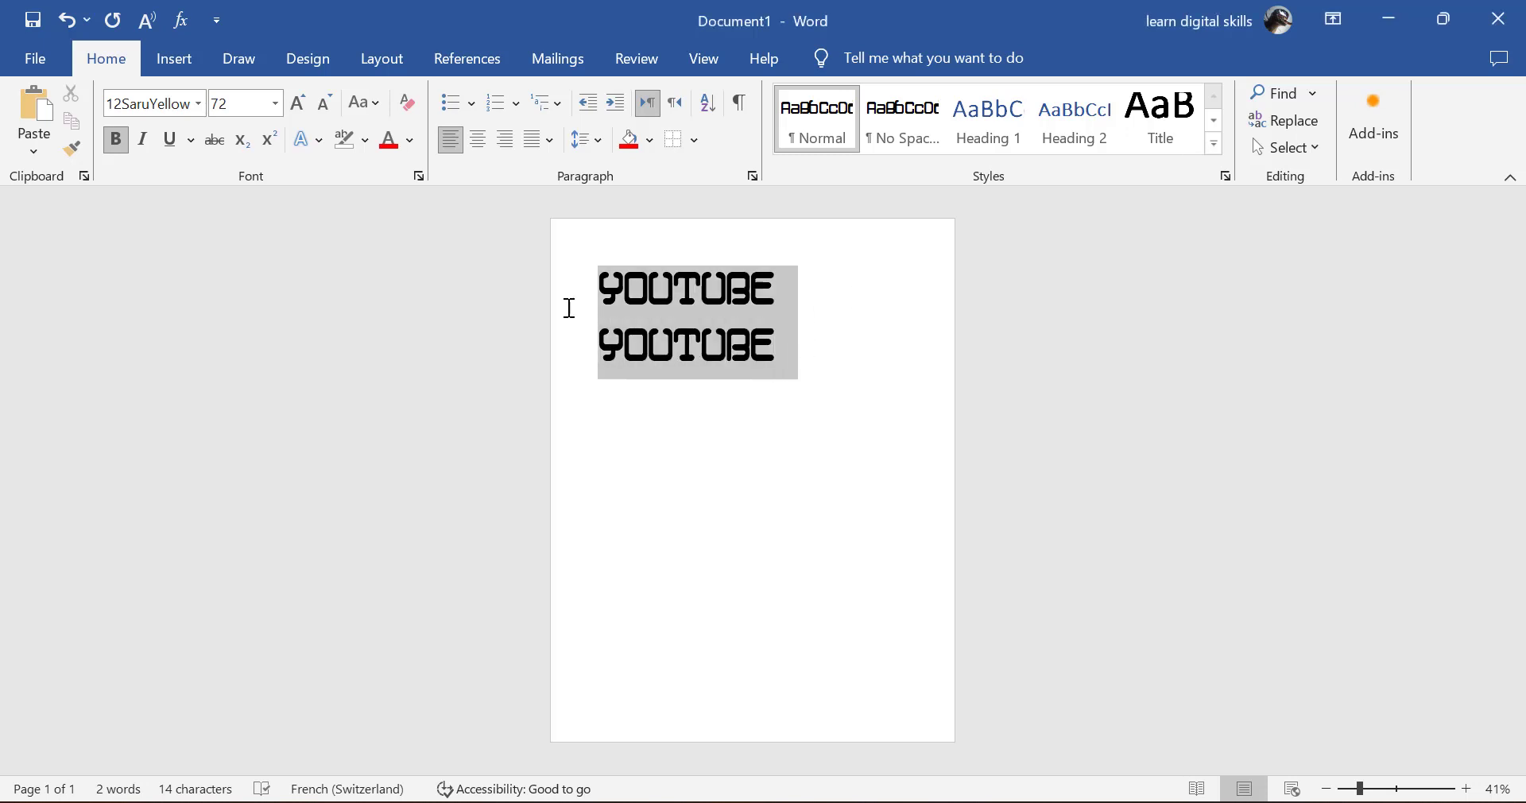
pyautogui.click(1214, 149)
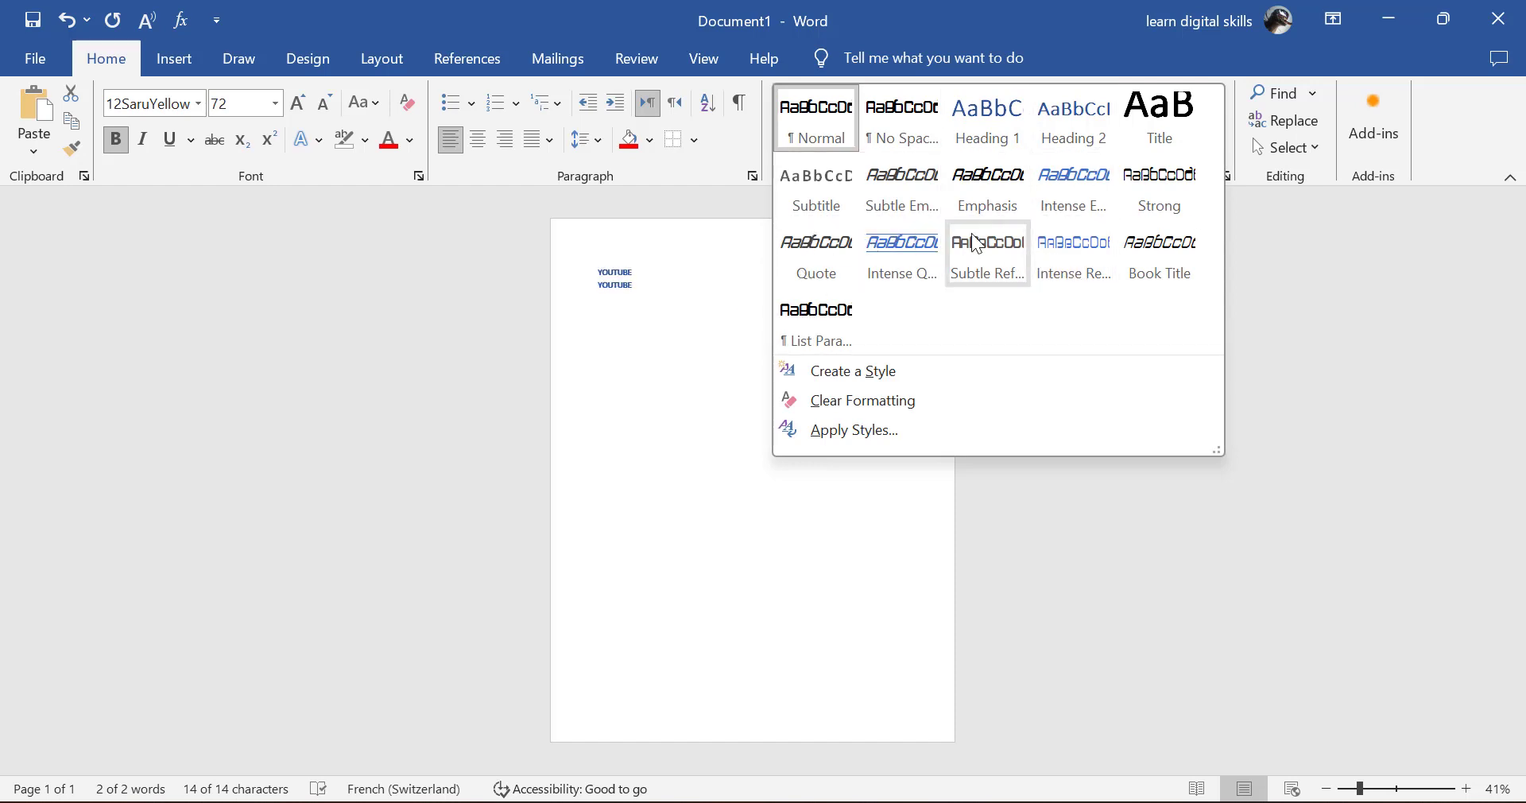
pyautogui.click(841, 378)
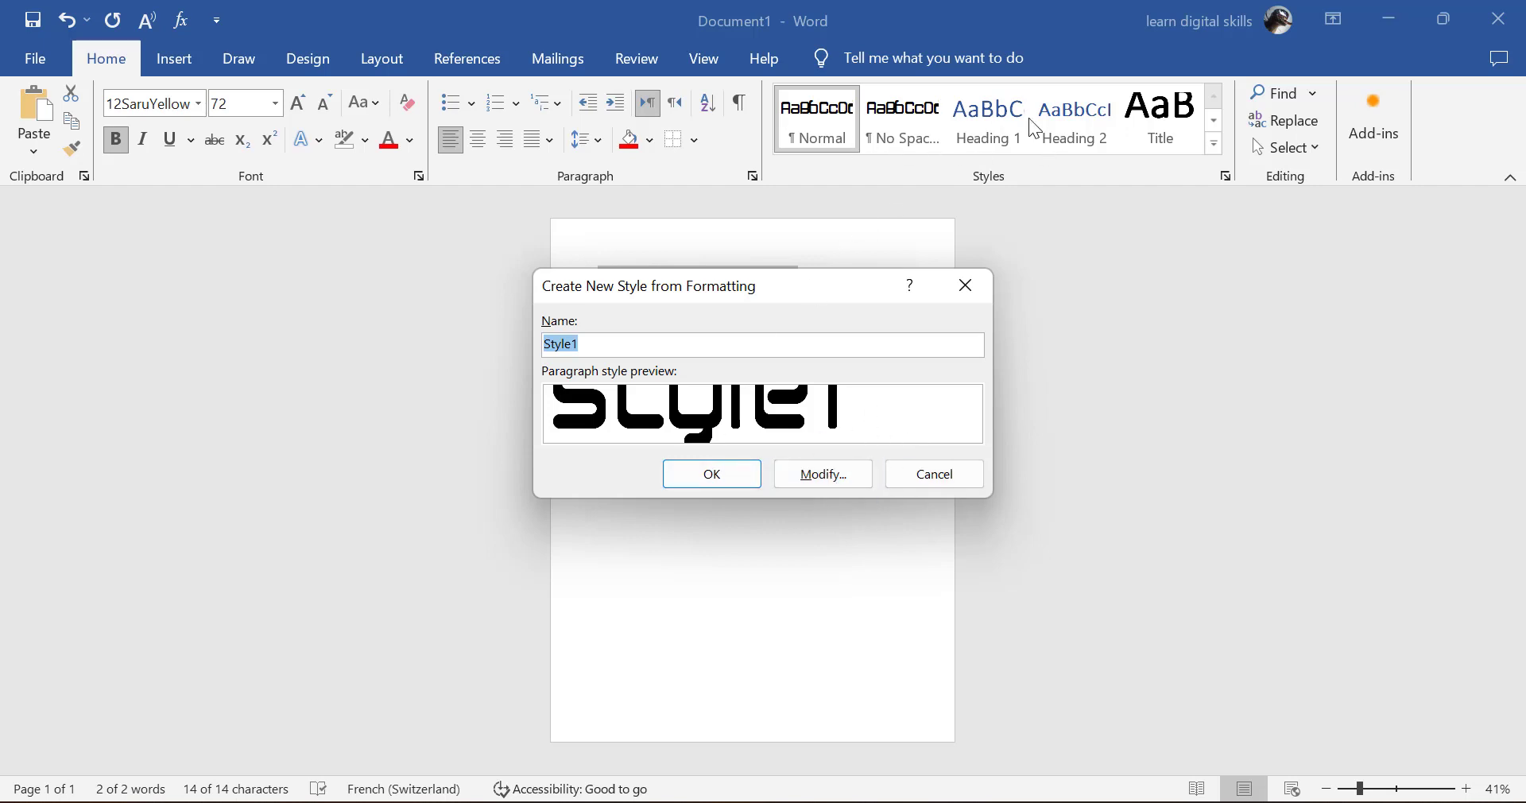
pyautogui.press('Escape')
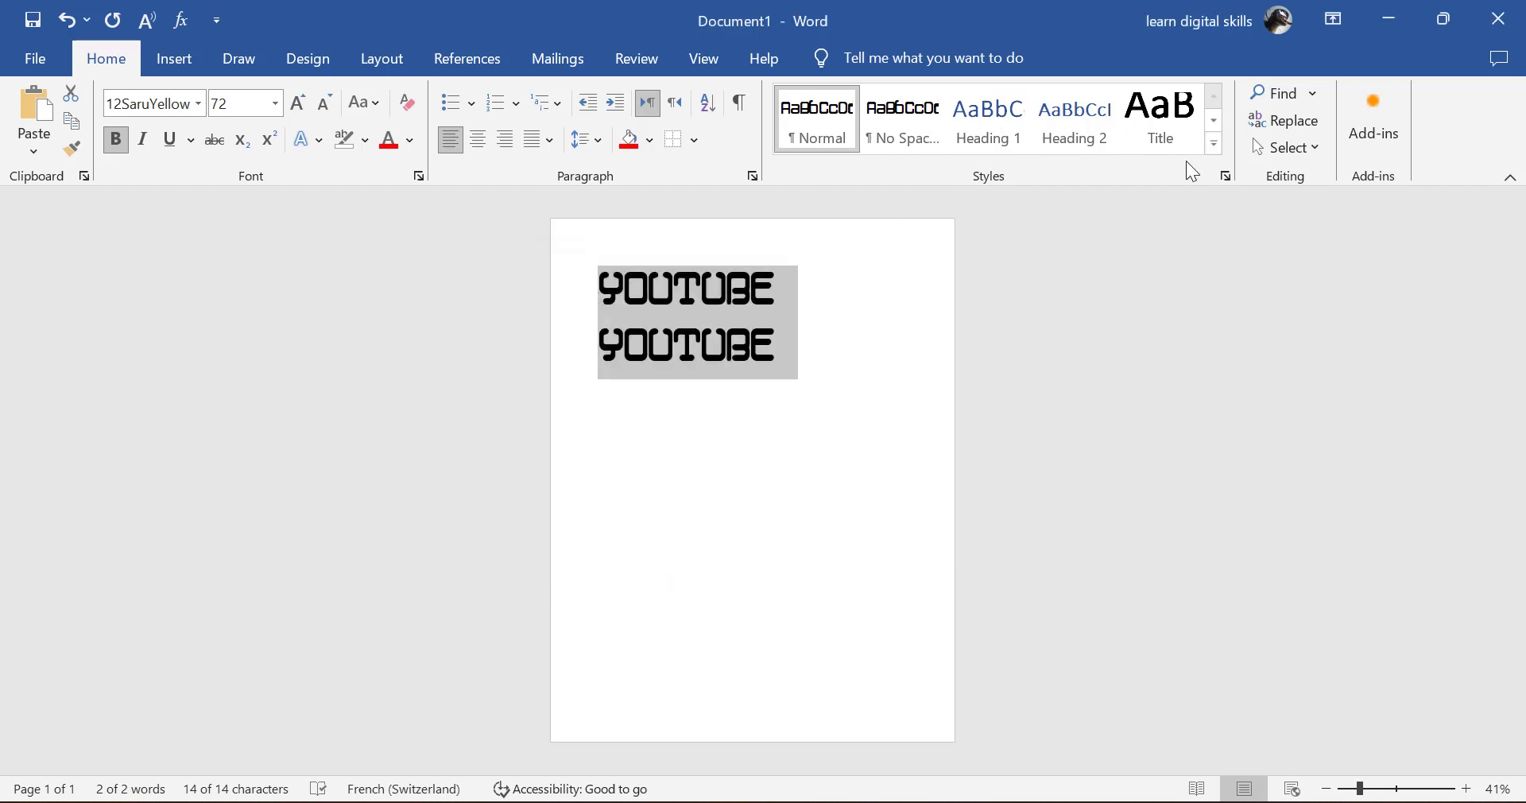
pyautogui.click(1211, 145)
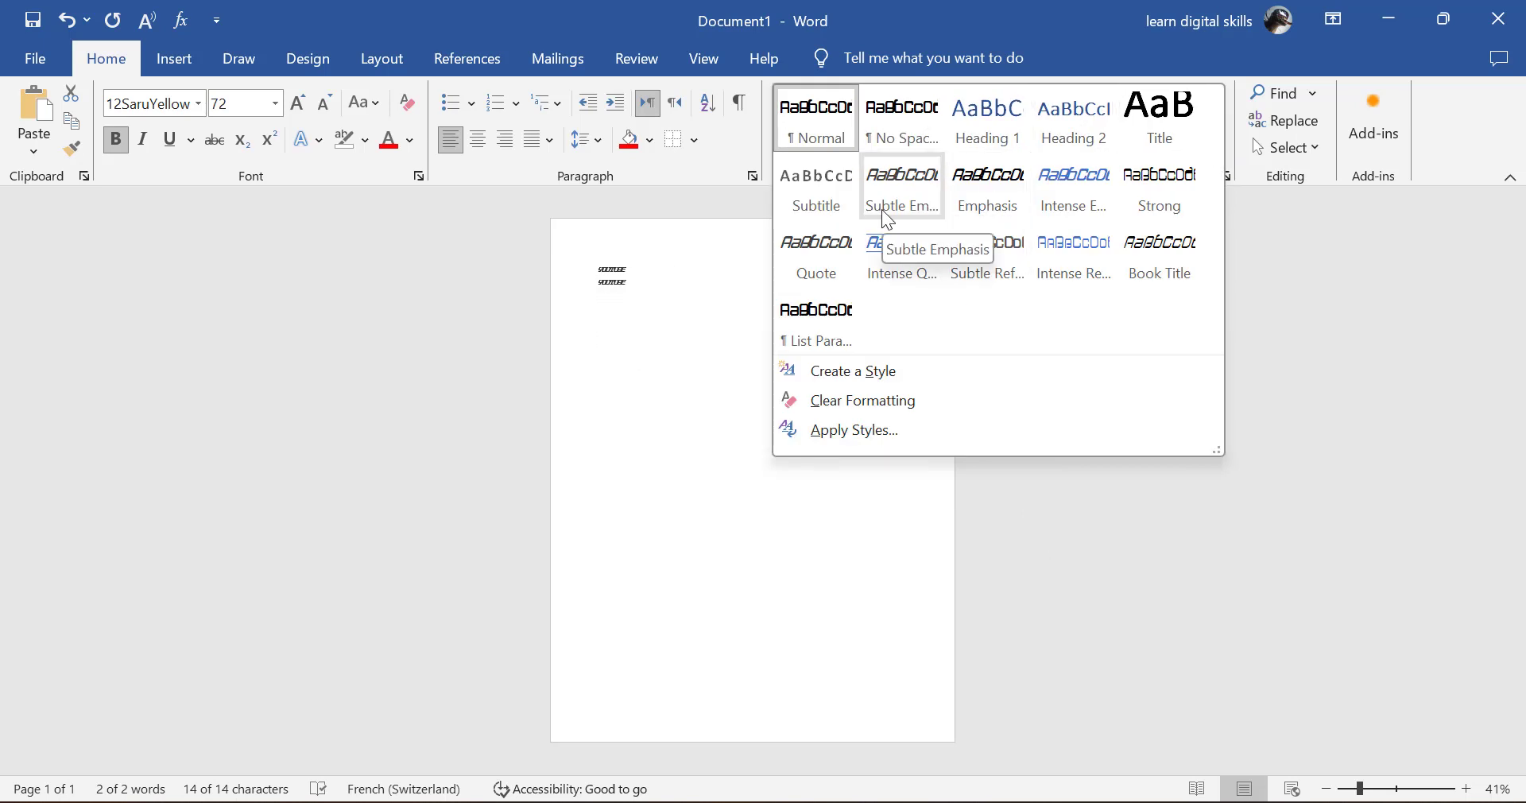
pyautogui.press('Escape')
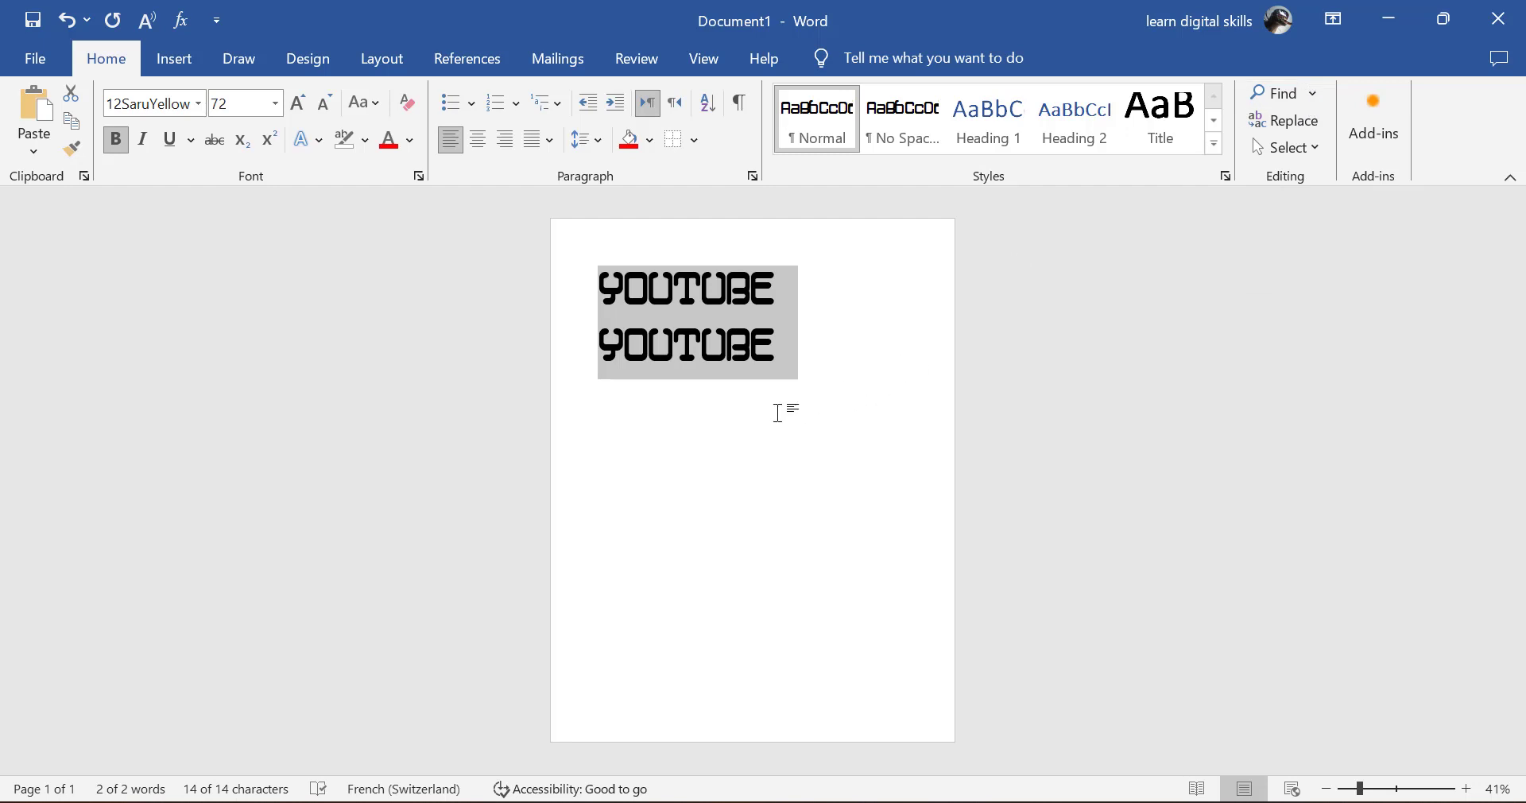
# Step: Add the text JOY GOOD BAD NO JOY below the YOUTUBE lines and search the document for JOY
pyautogui.click(757, 395)
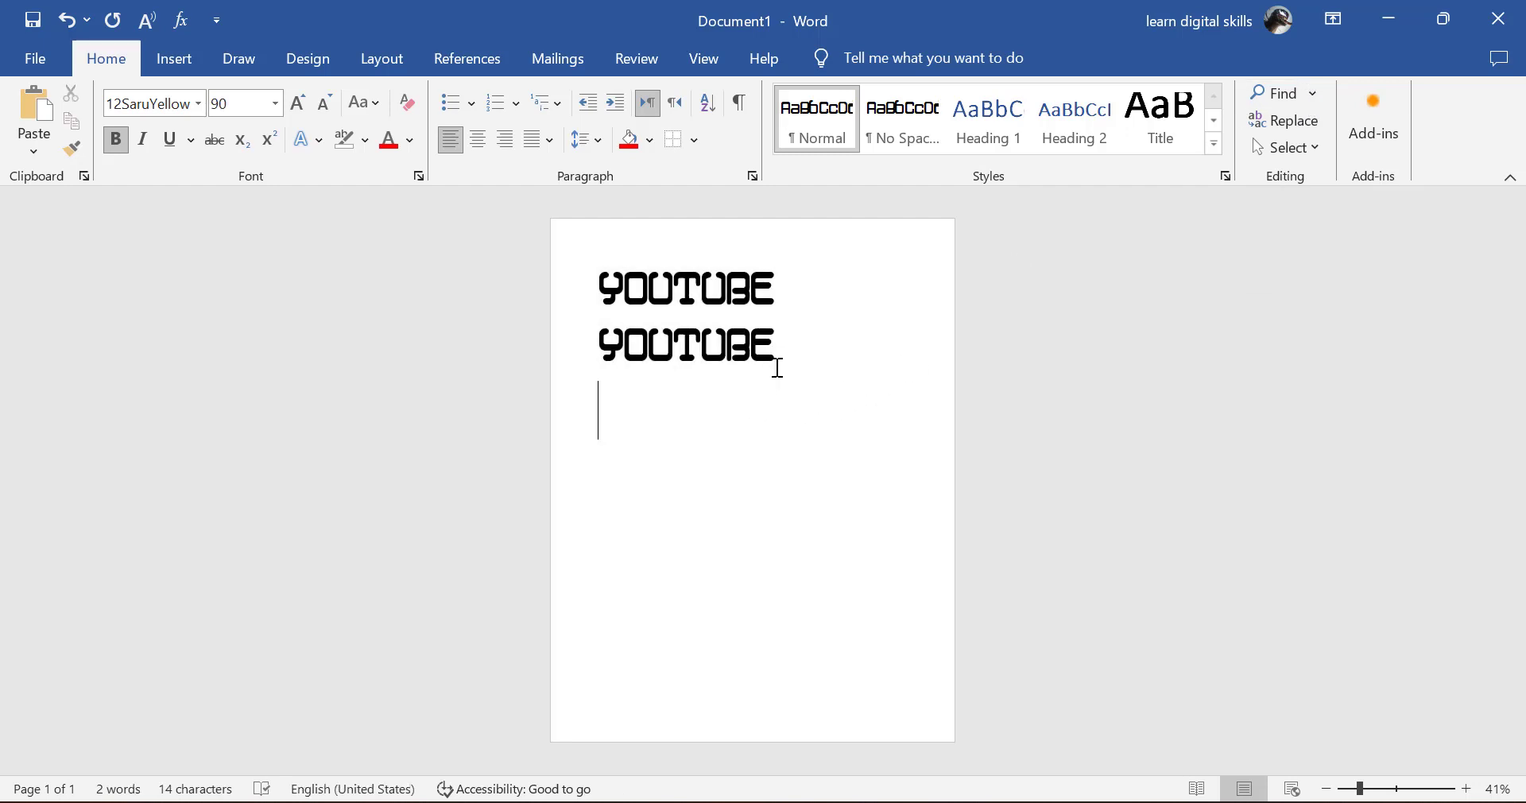
pyautogui.write('JOY GOOD BAD NO JOY')
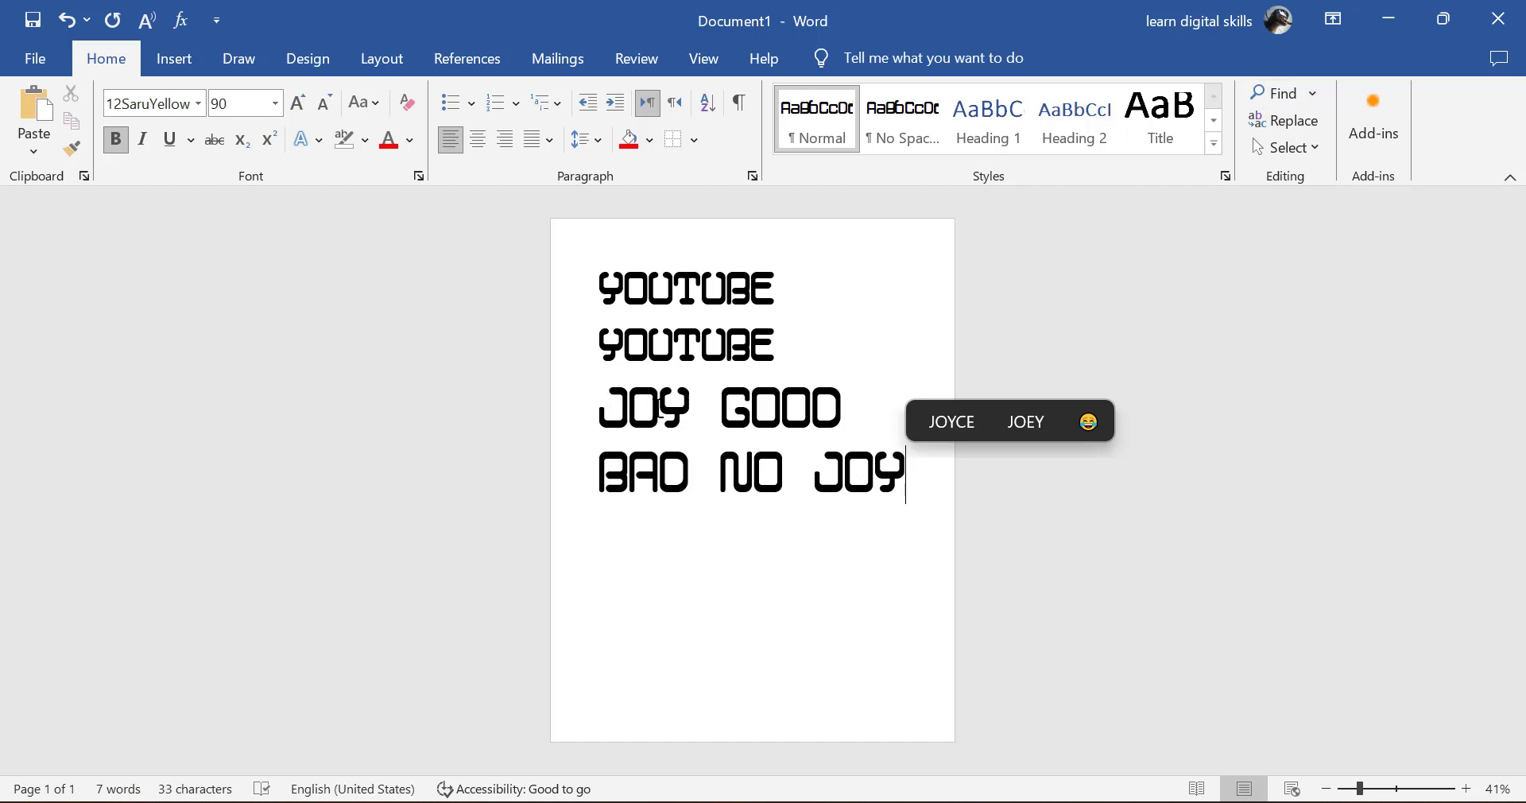
pyautogui.click(1311, 94)
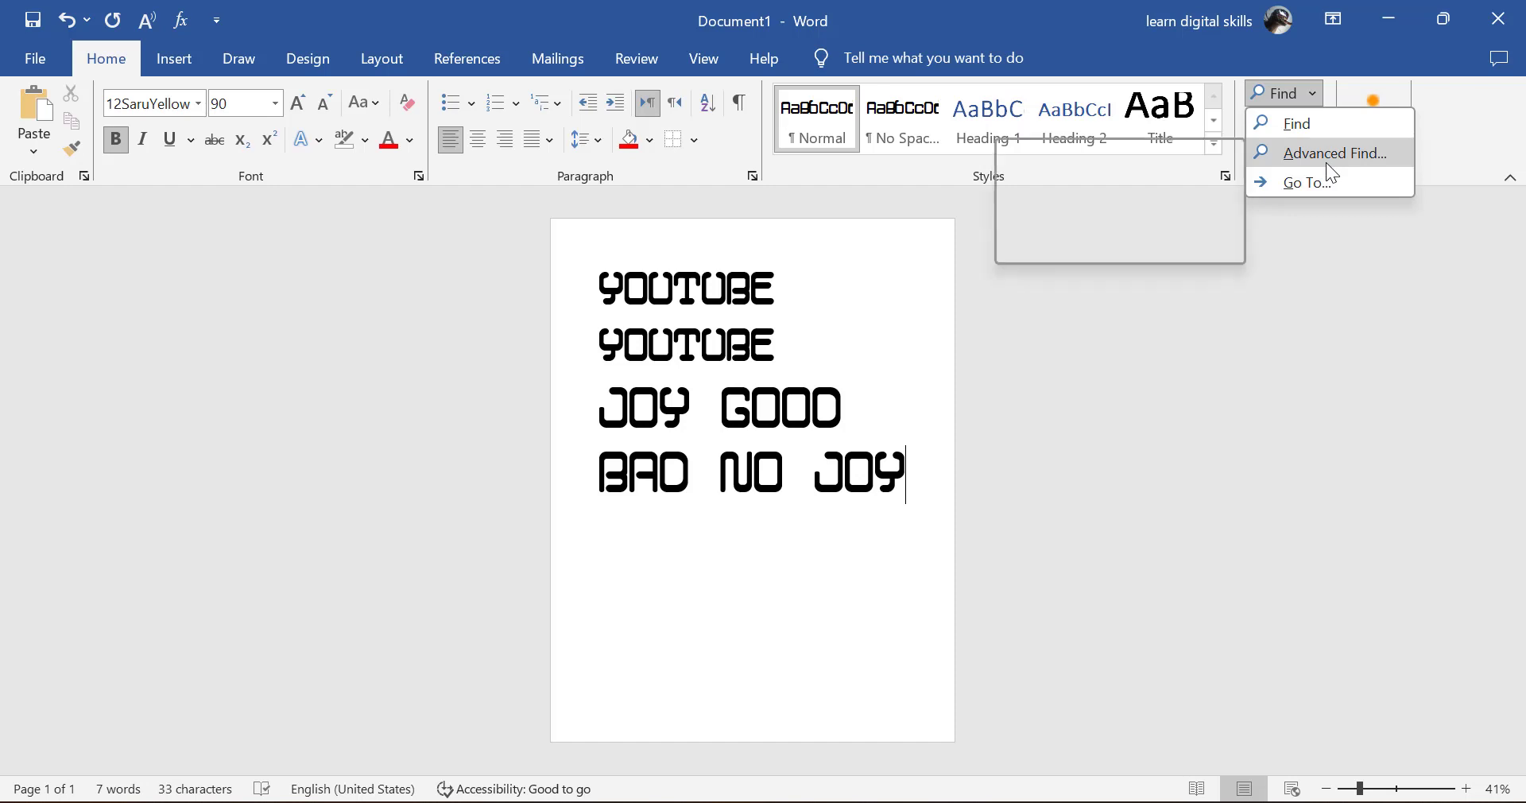
pyautogui.click(1305, 127)
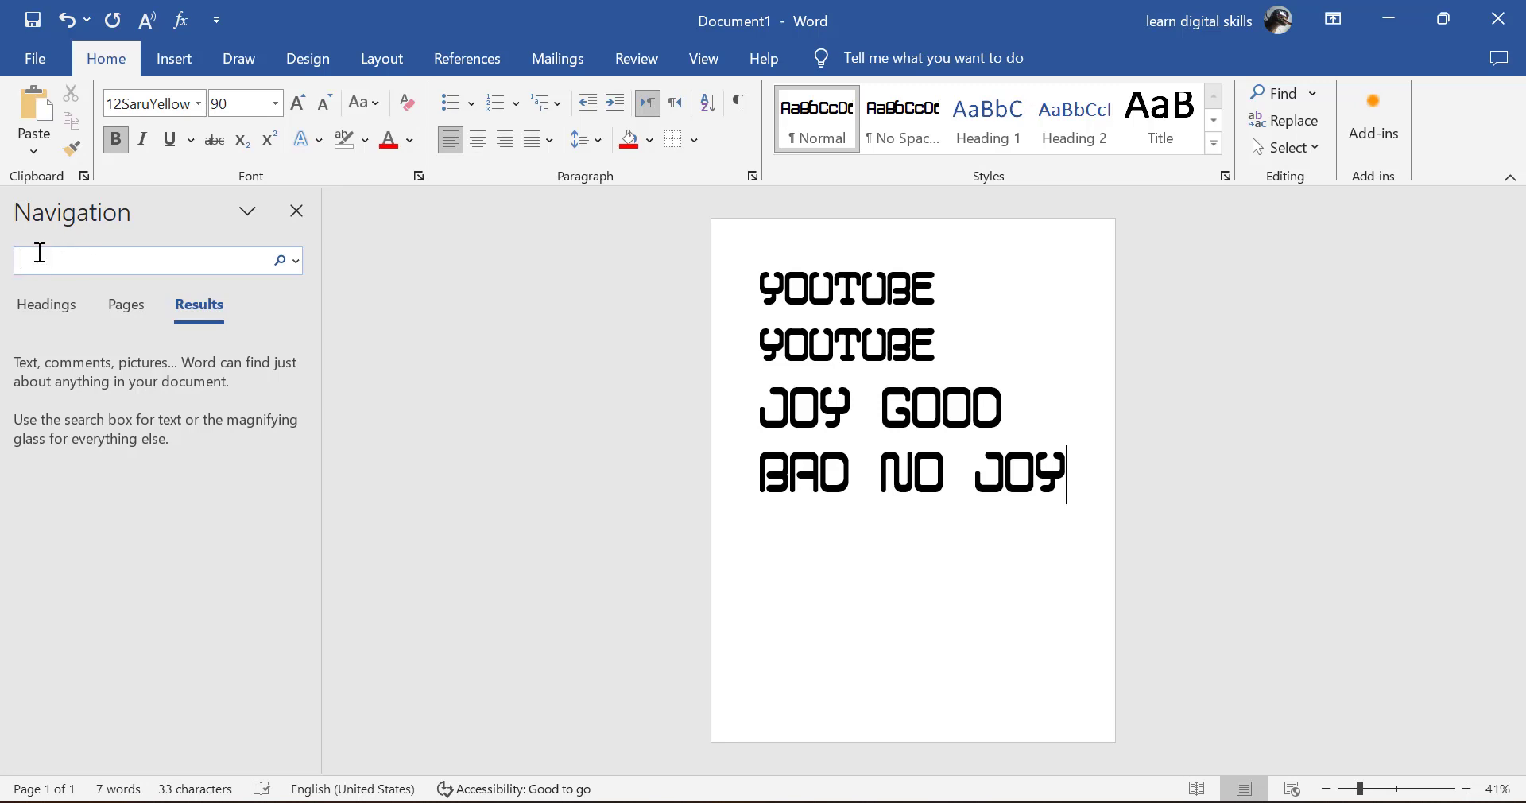
pyautogui.write('JOY')
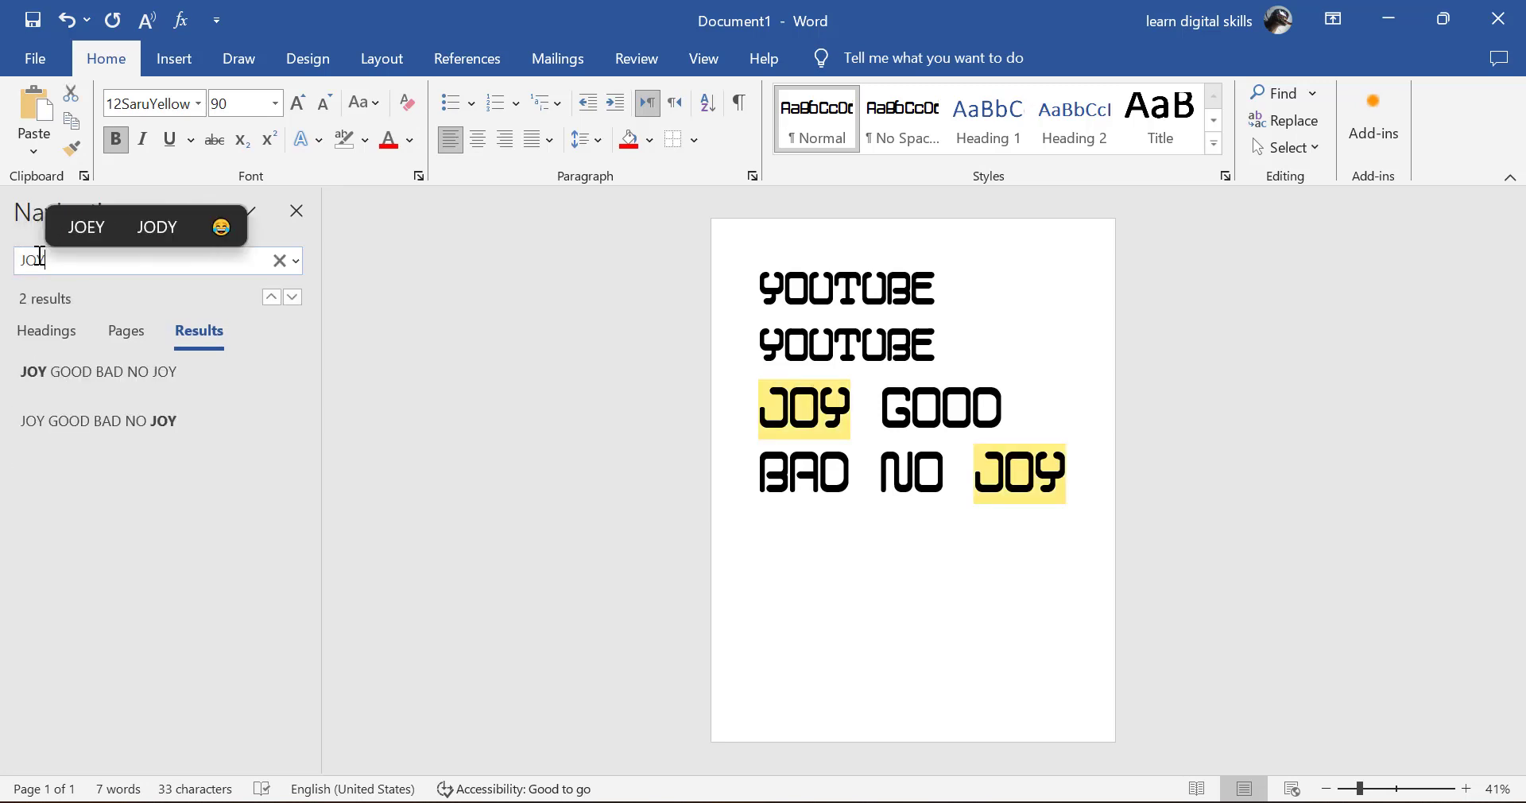
pyautogui.press('Return')
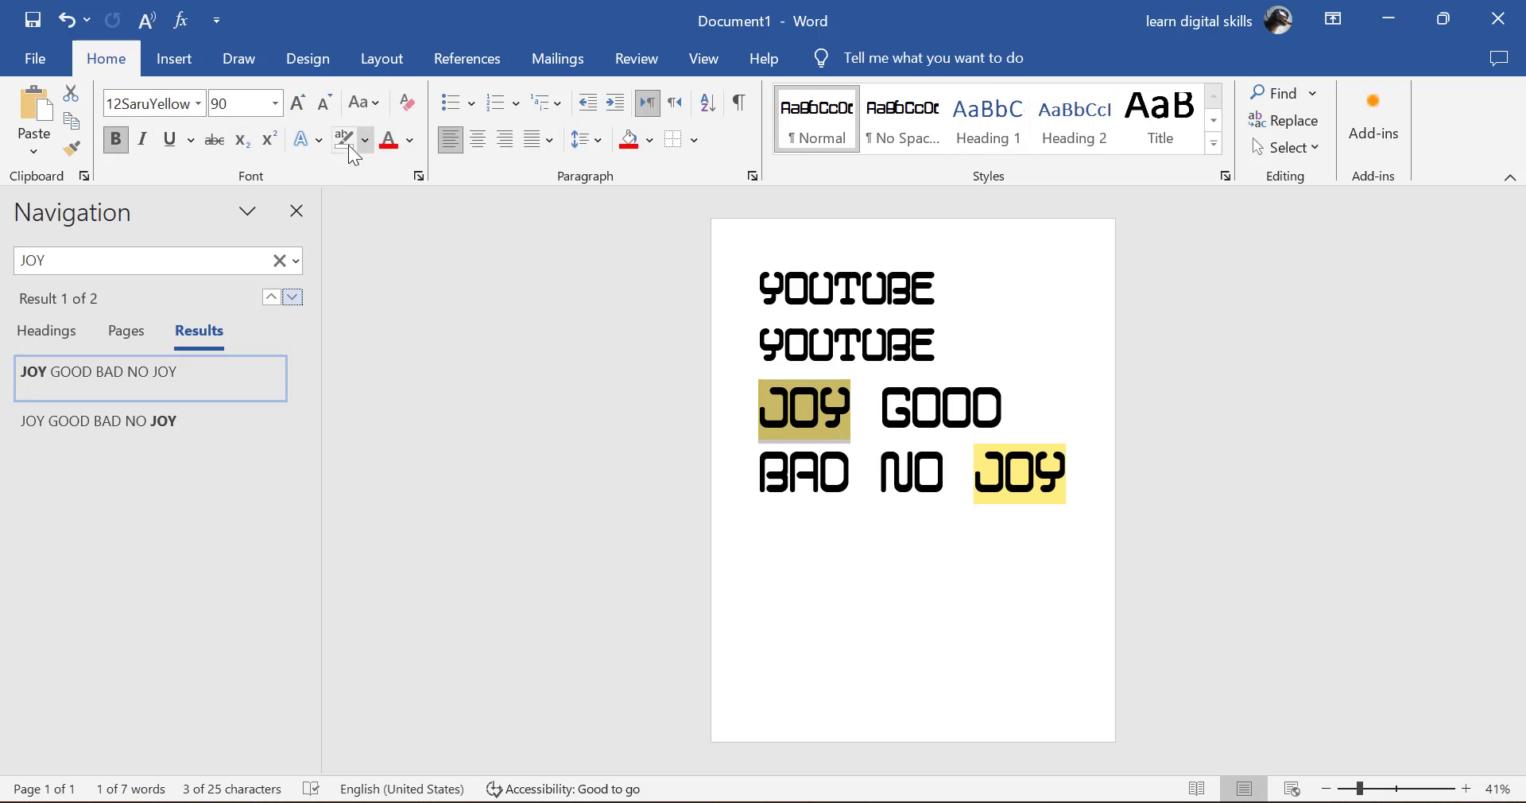
# Step: Look over the Insert and Draw tools, including the rule line and grid line options for the page background
pyautogui.click(175, 59)
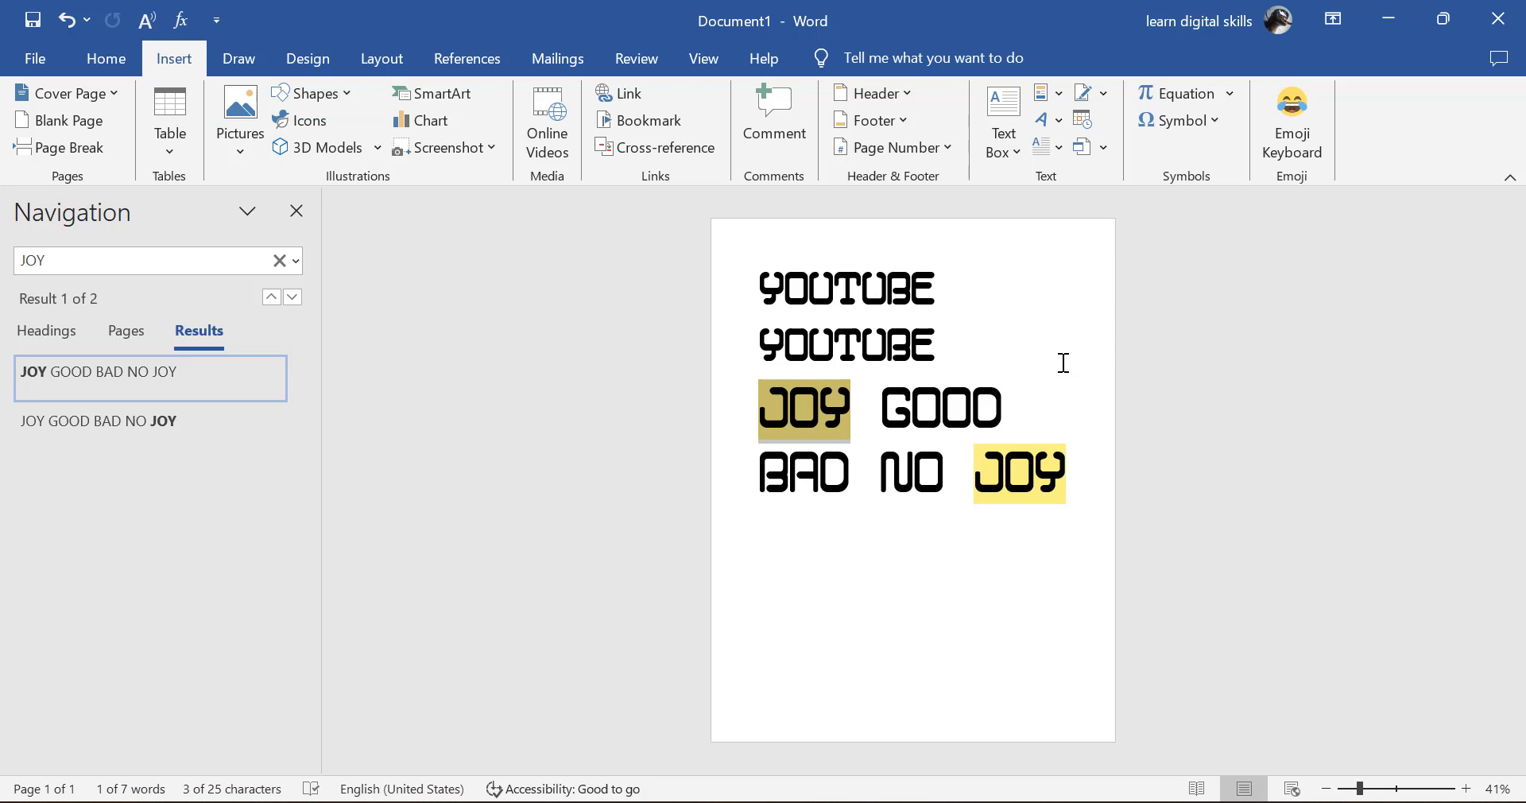
pyautogui.click(240, 59)
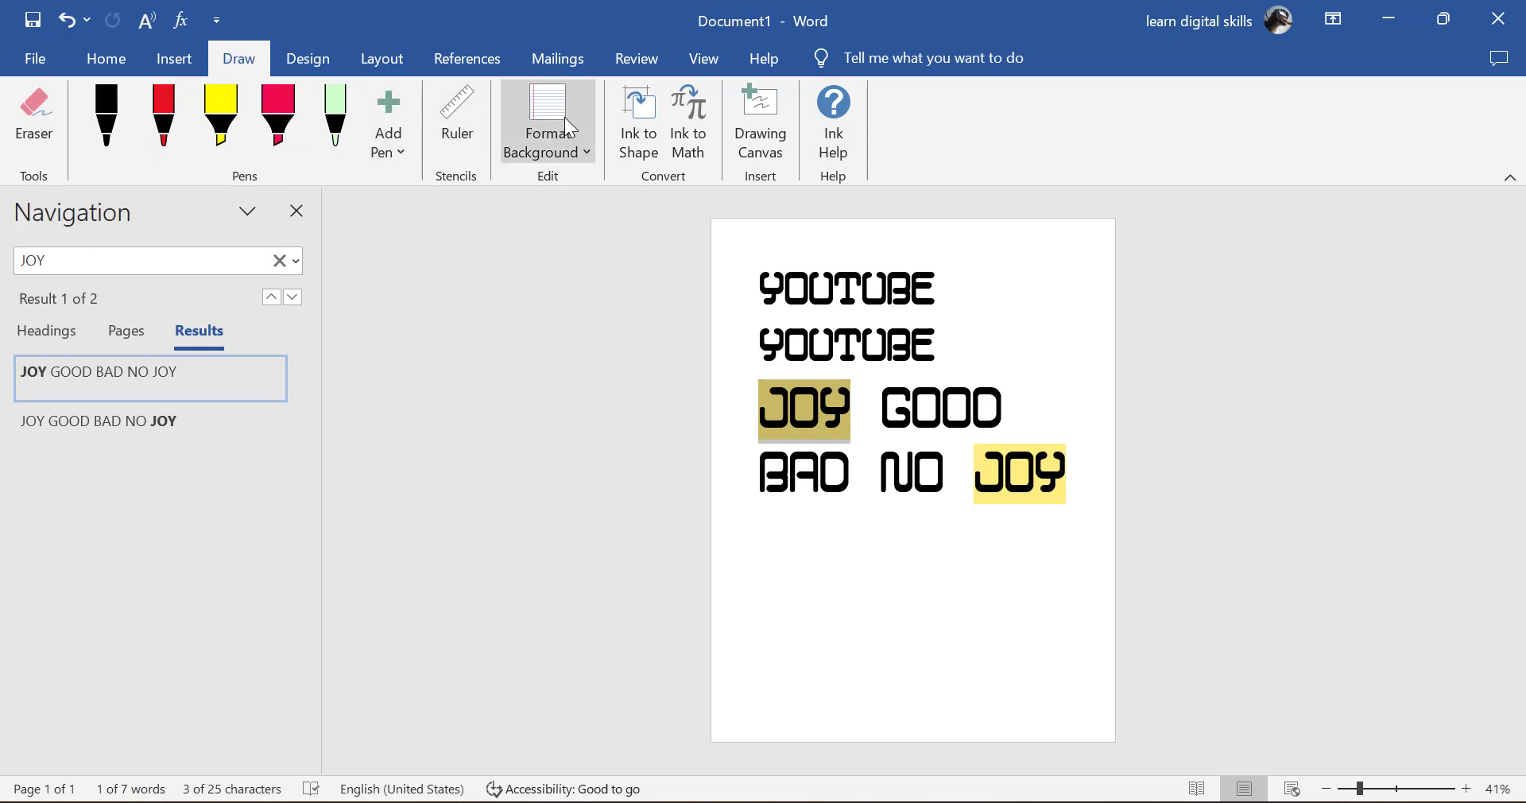
pyautogui.click(586, 152)
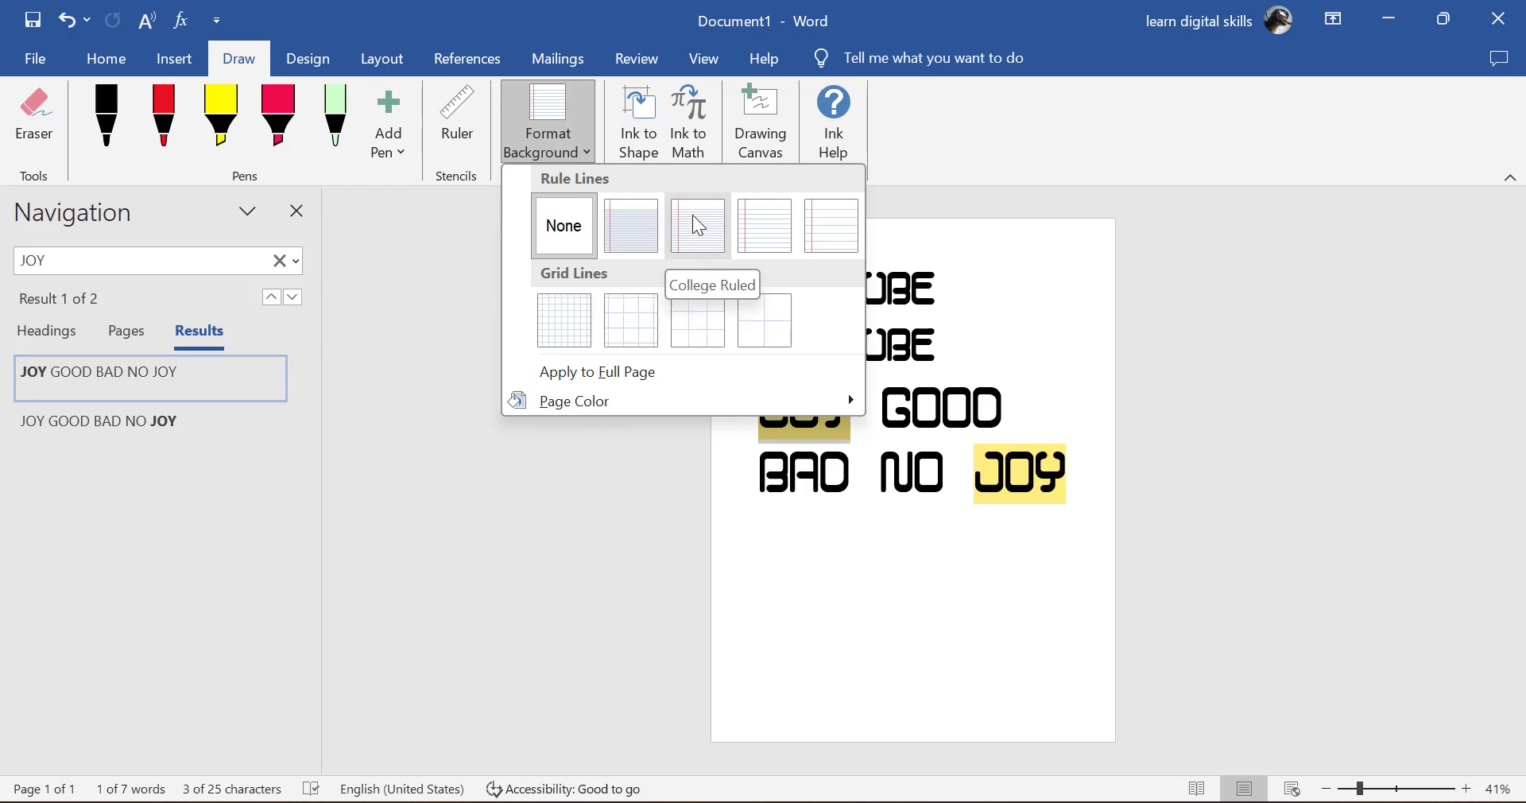
pyautogui.click(461, 249)
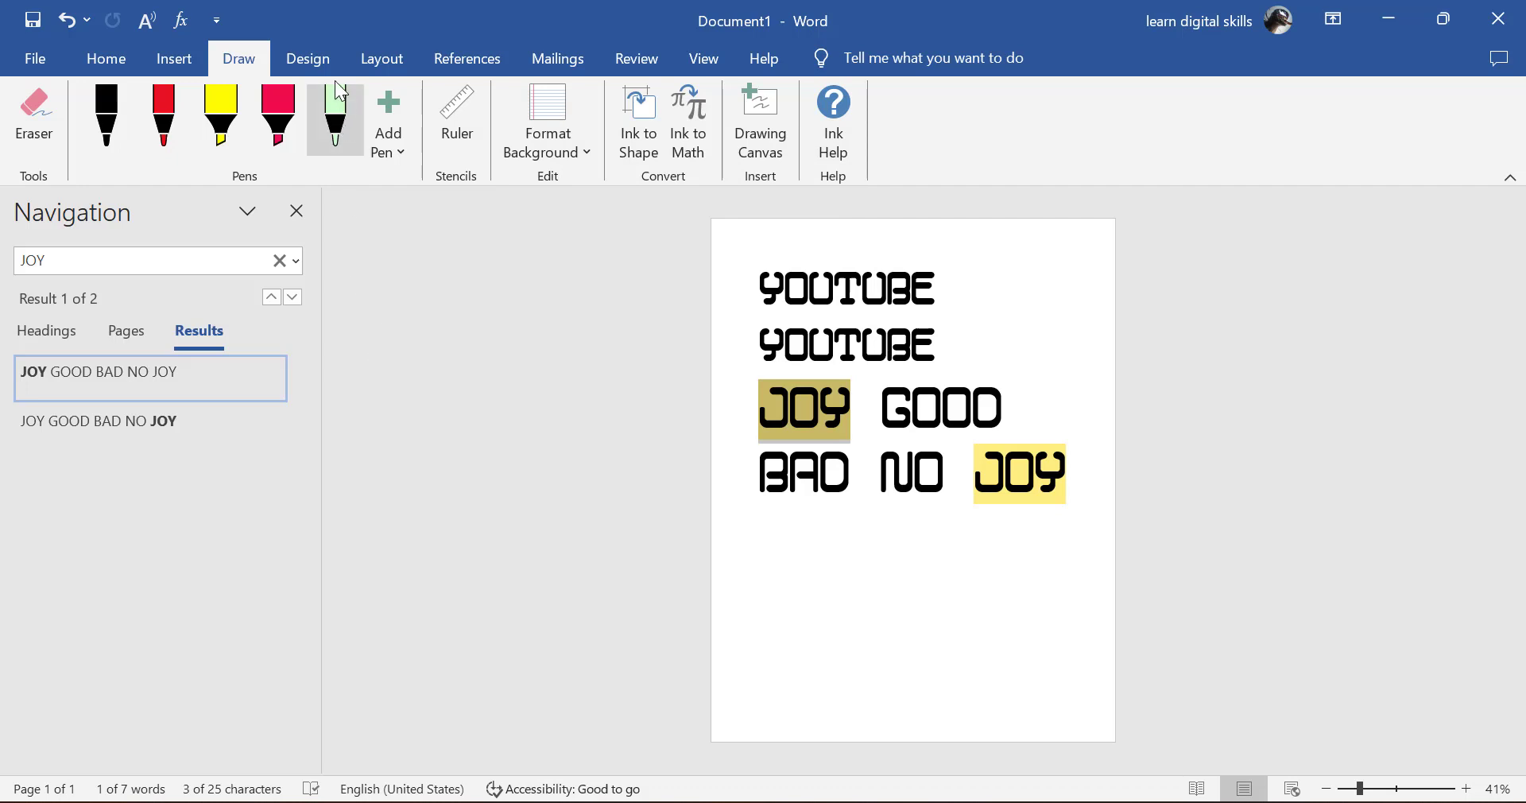
# Step: Examine the document themes and preview the built-in style sets on the document text
pyautogui.click(319, 60)
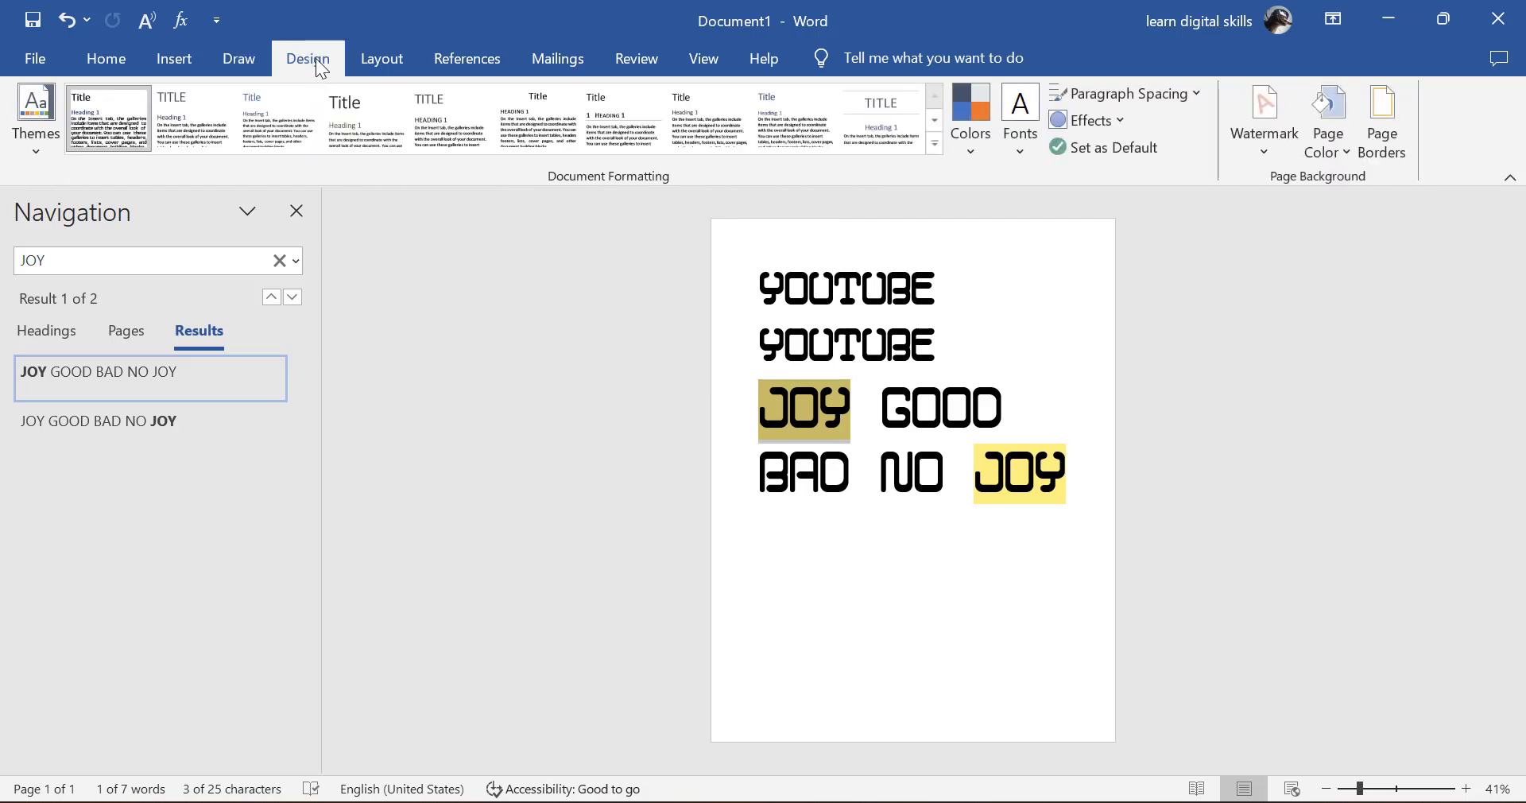
pyautogui.click(42, 146)
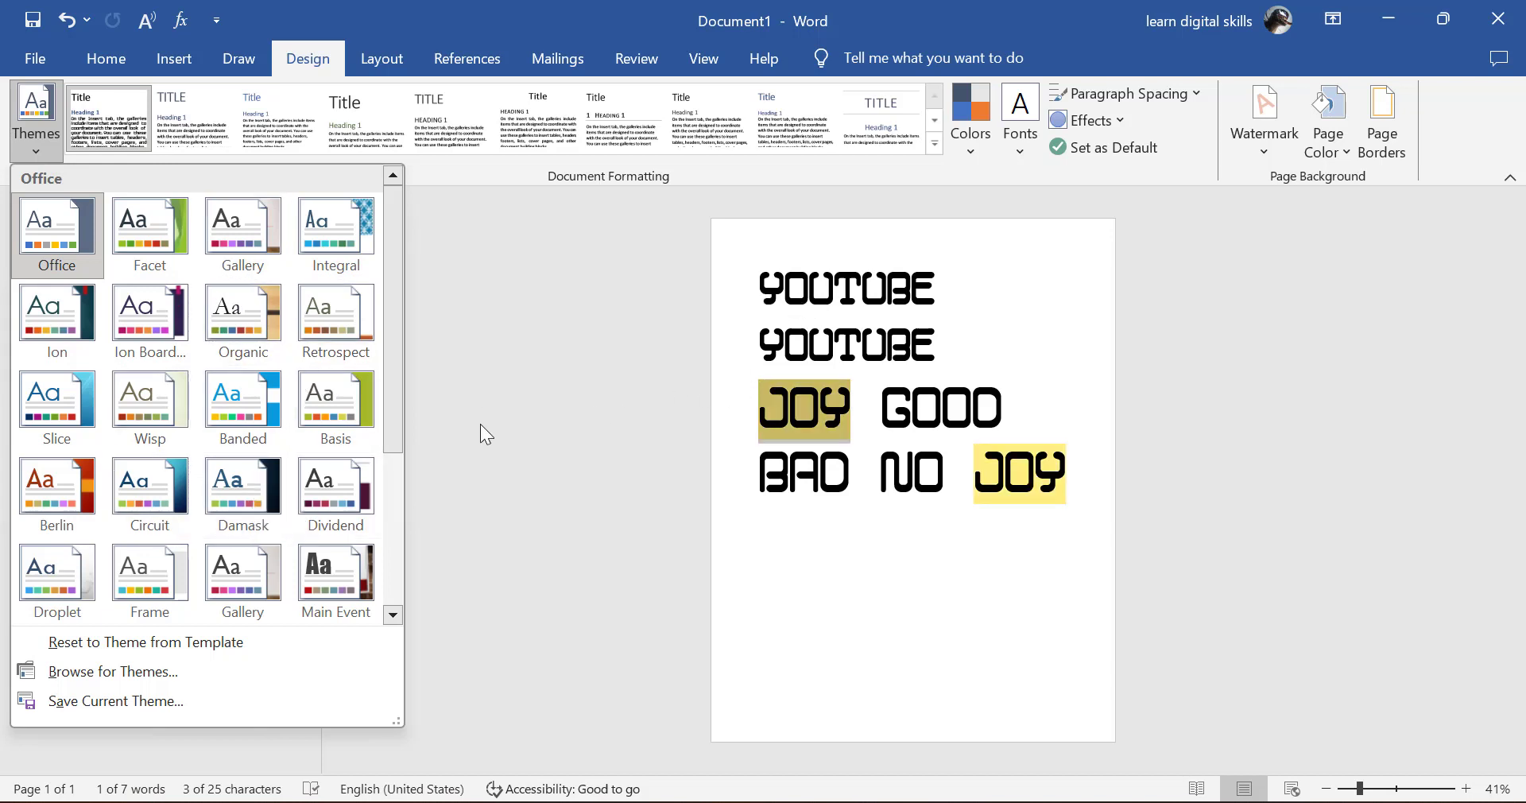
pyautogui.click(522, 208)
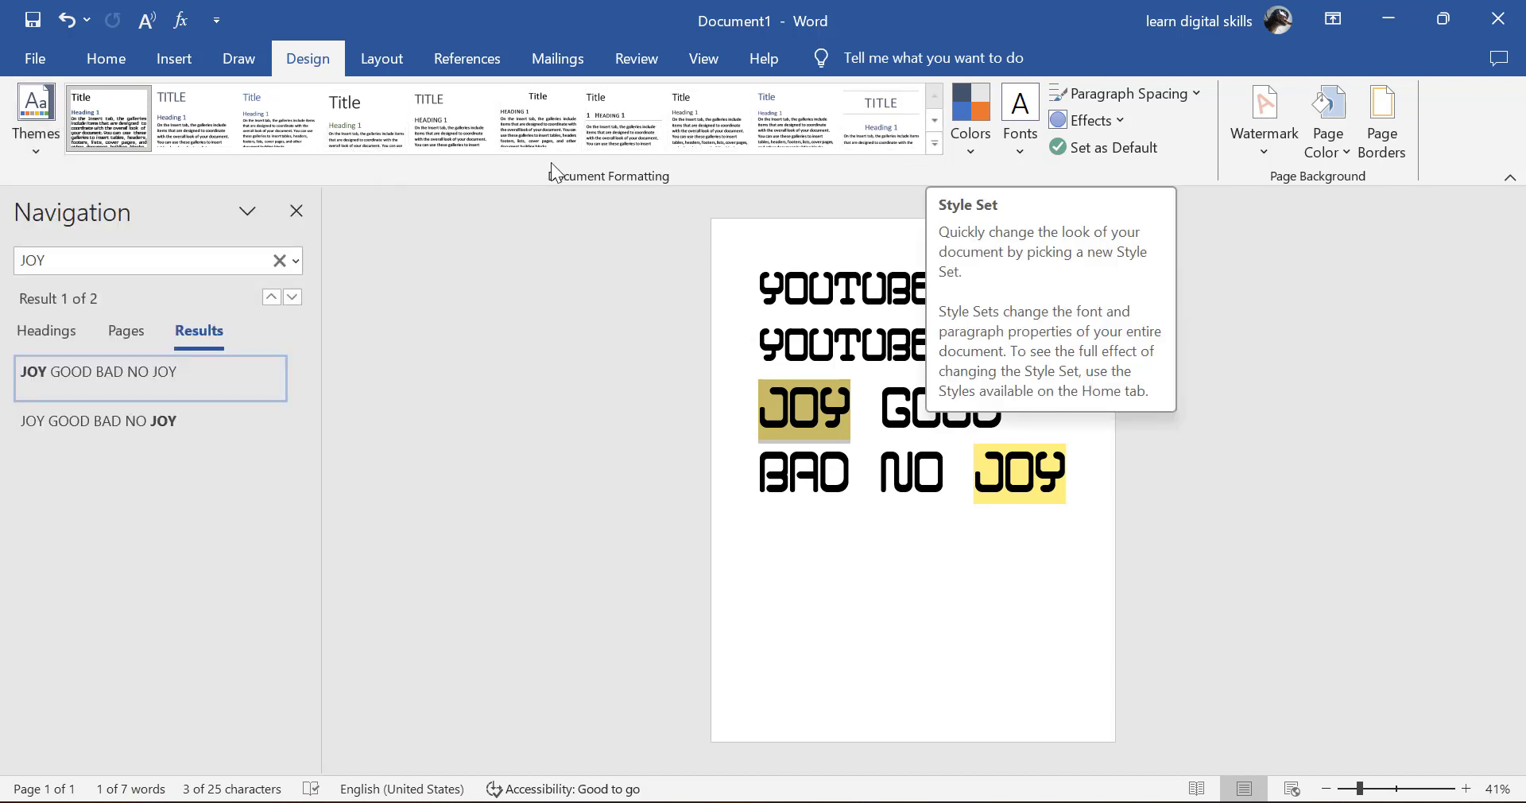
pyautogui.click(115, 67)
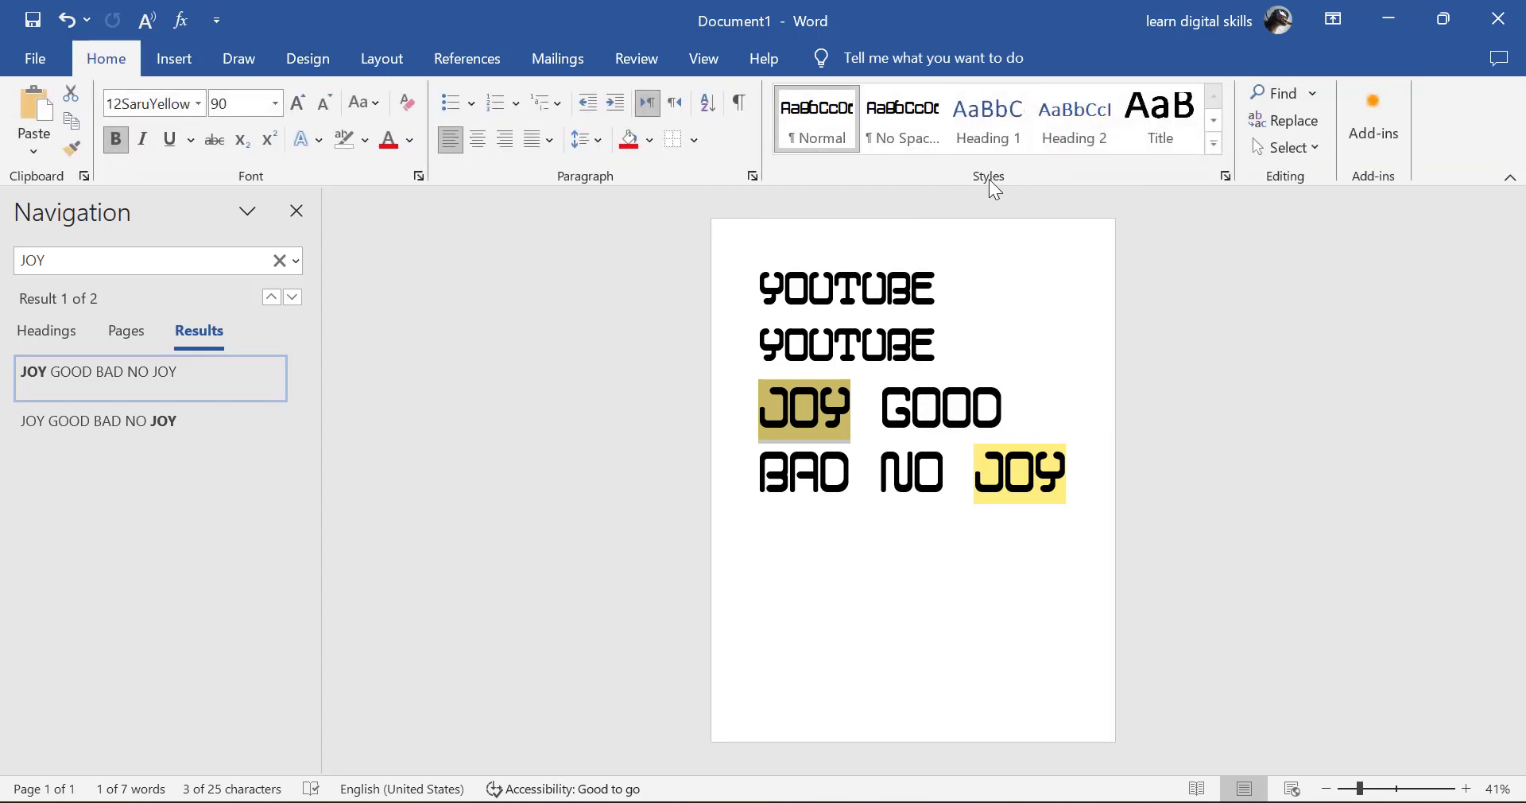
pyautogui.click(296, 63)
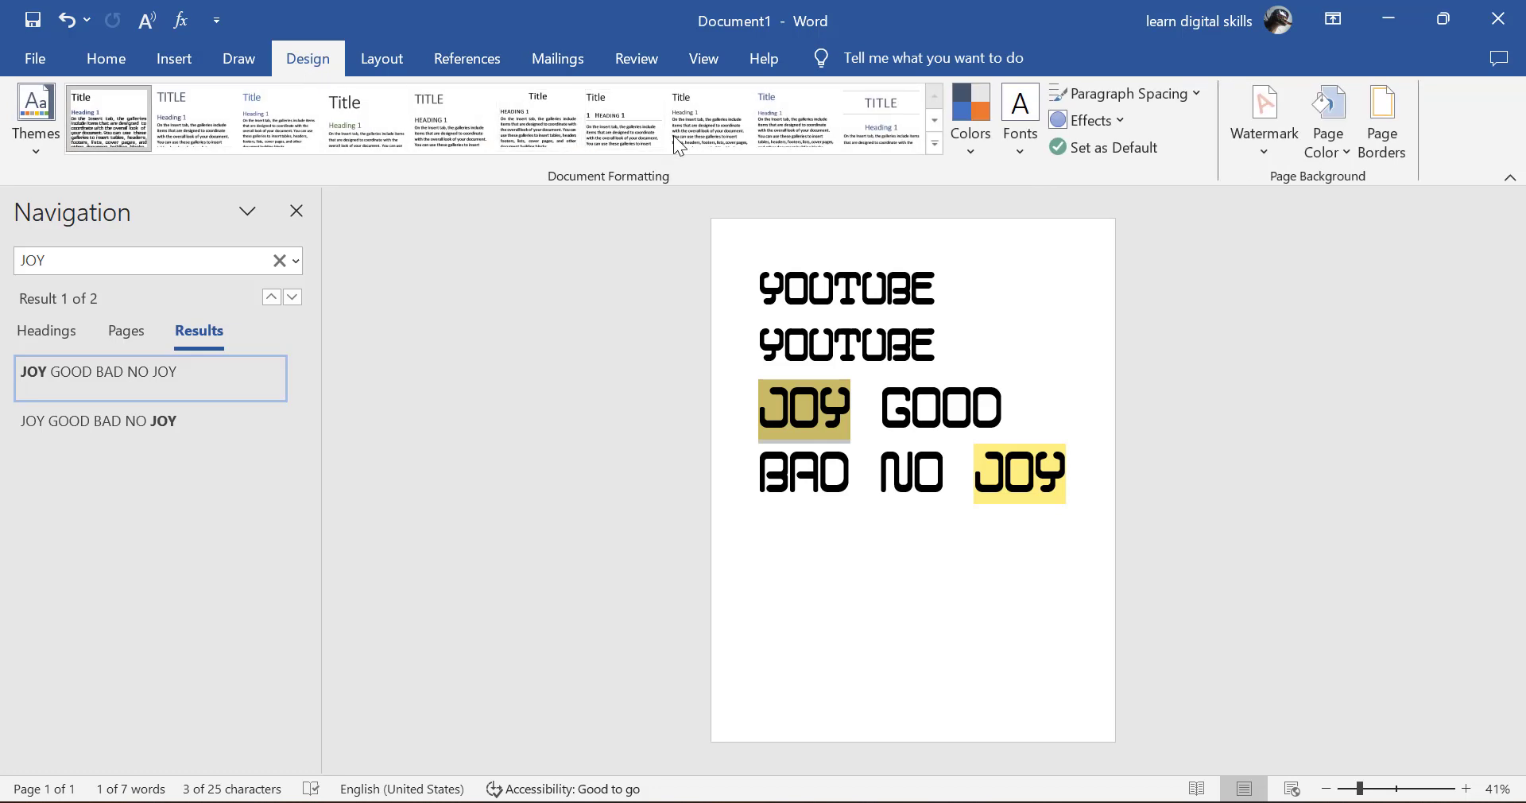
pyautogui.click(936, 145)
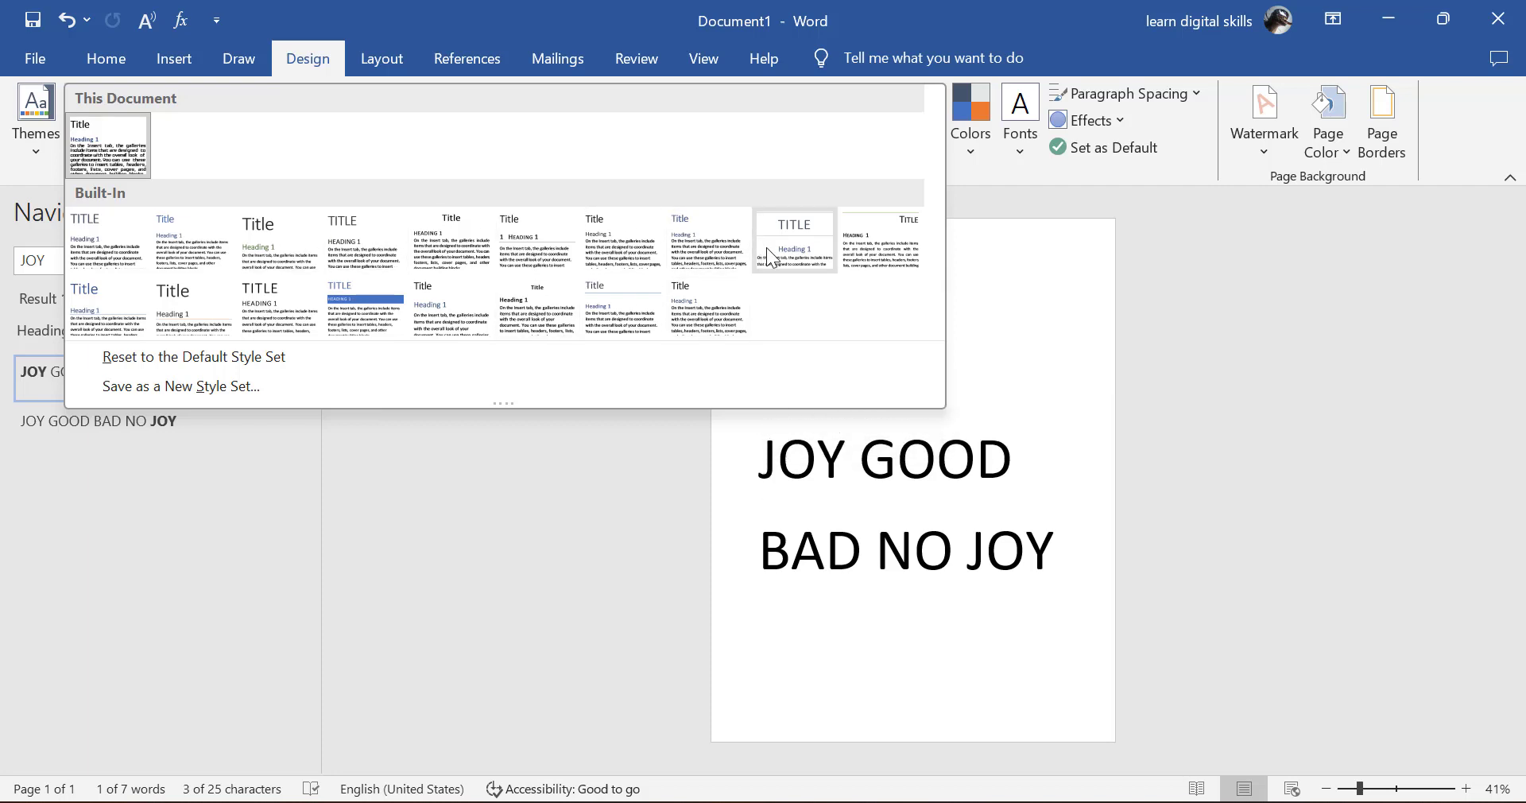
pyautogui.click(1022, 240)
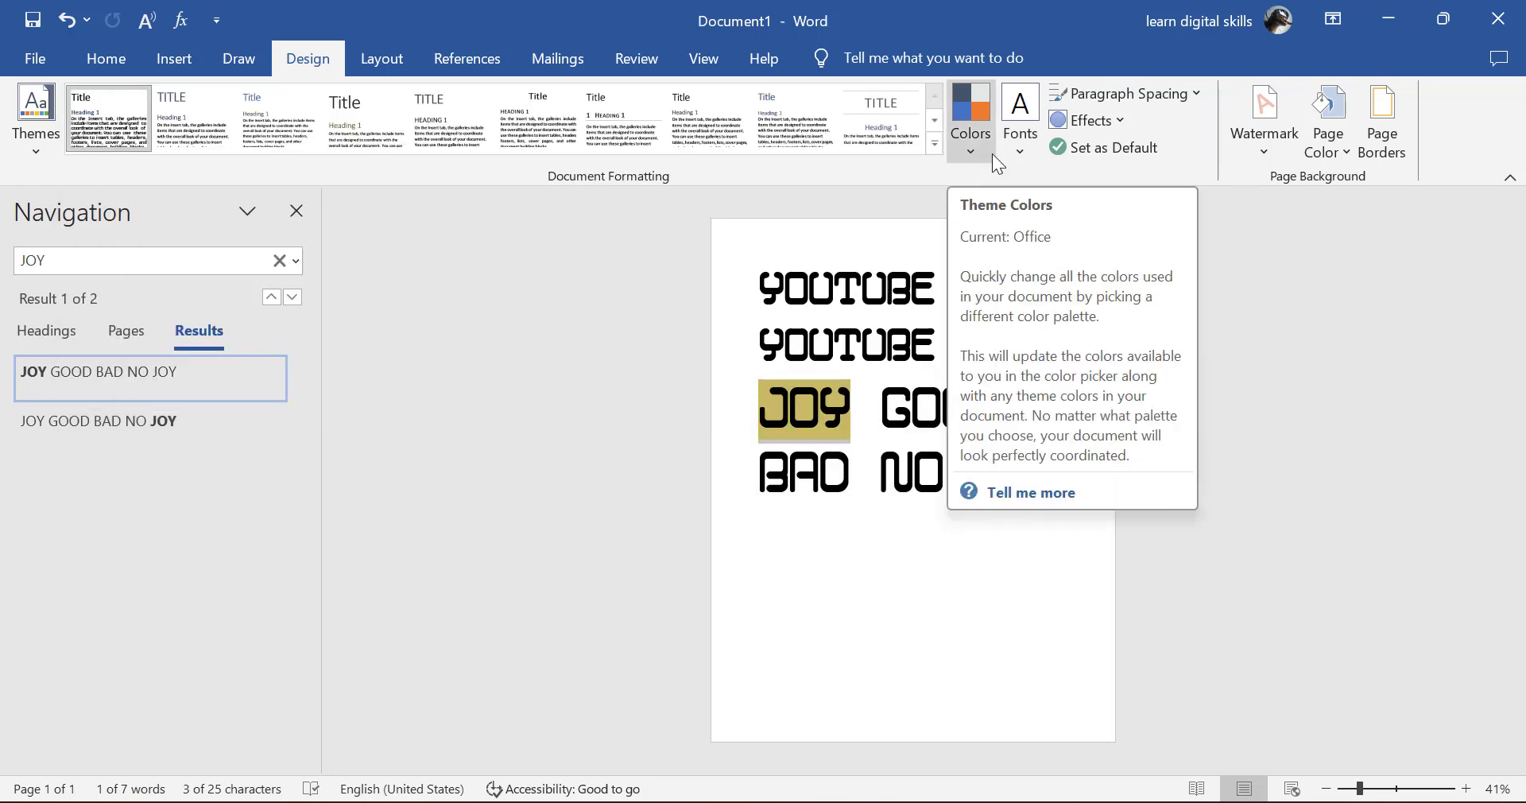
# Step: Examine the watermark designs, preview page colors and view the page border settings without applying any
pyautogui.click(1265, 148)
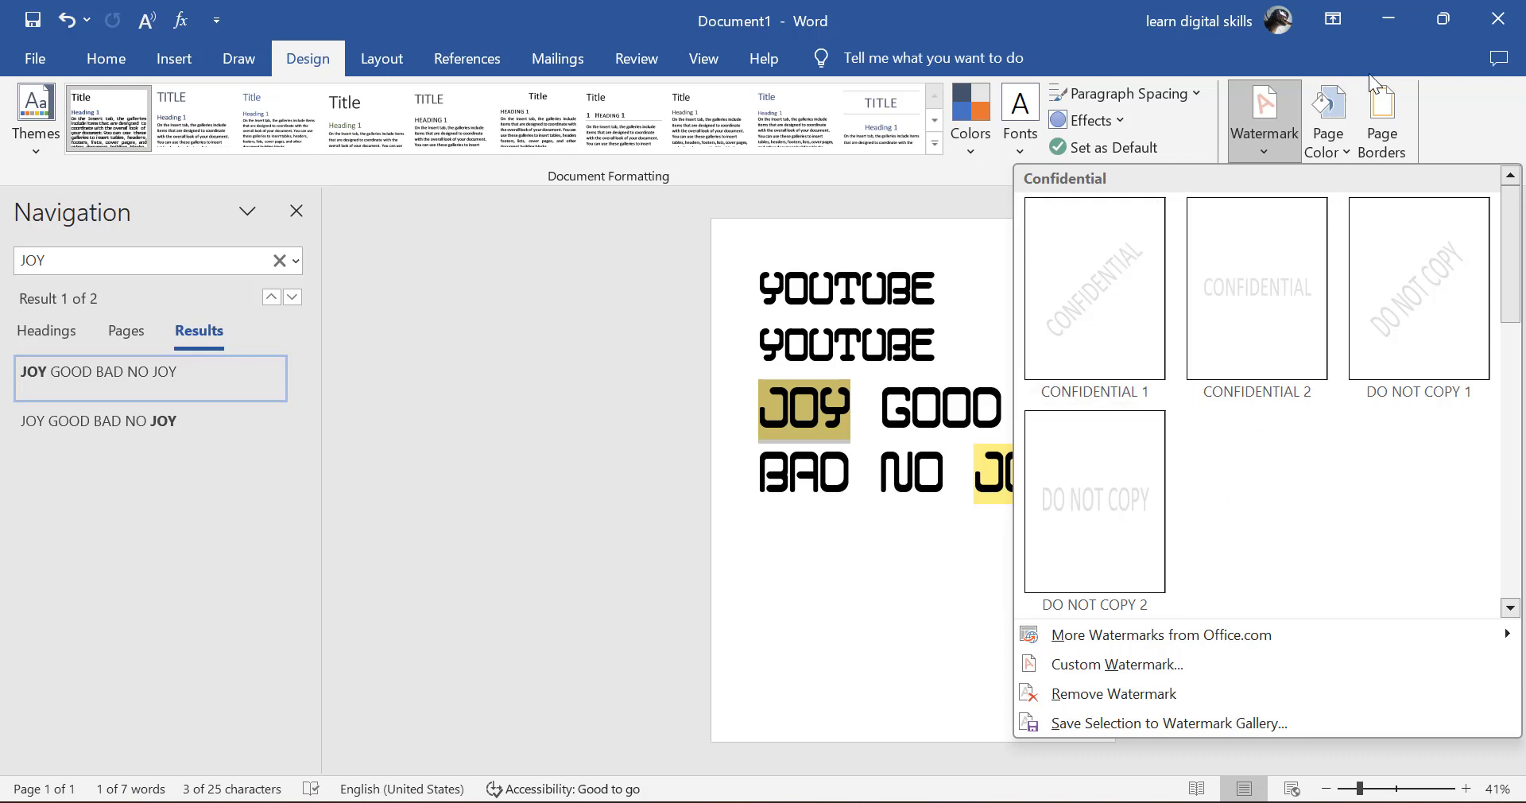
pyautogui.click(1330, 138)
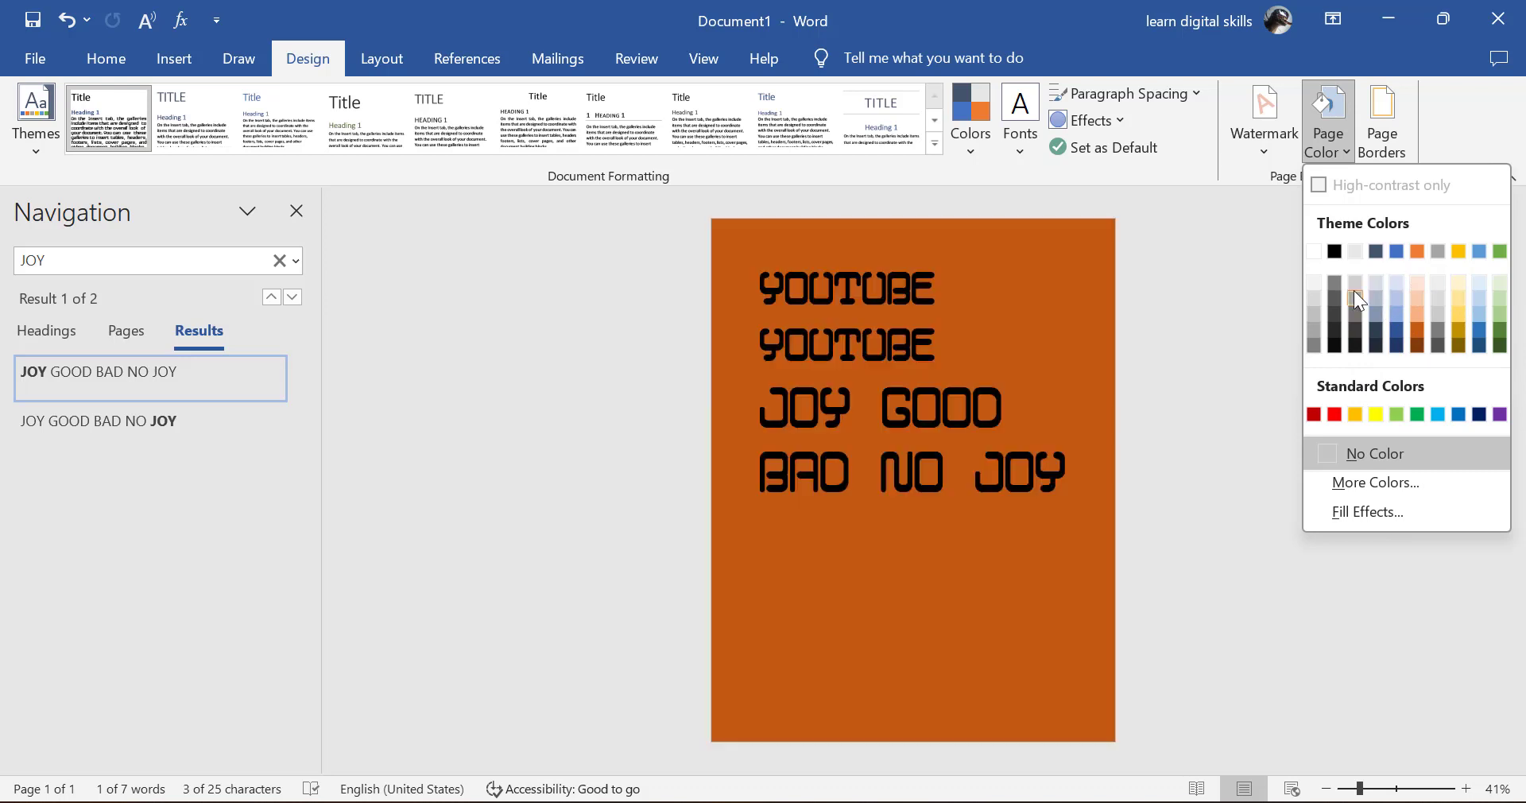
pyautogui.click(1227, 355)
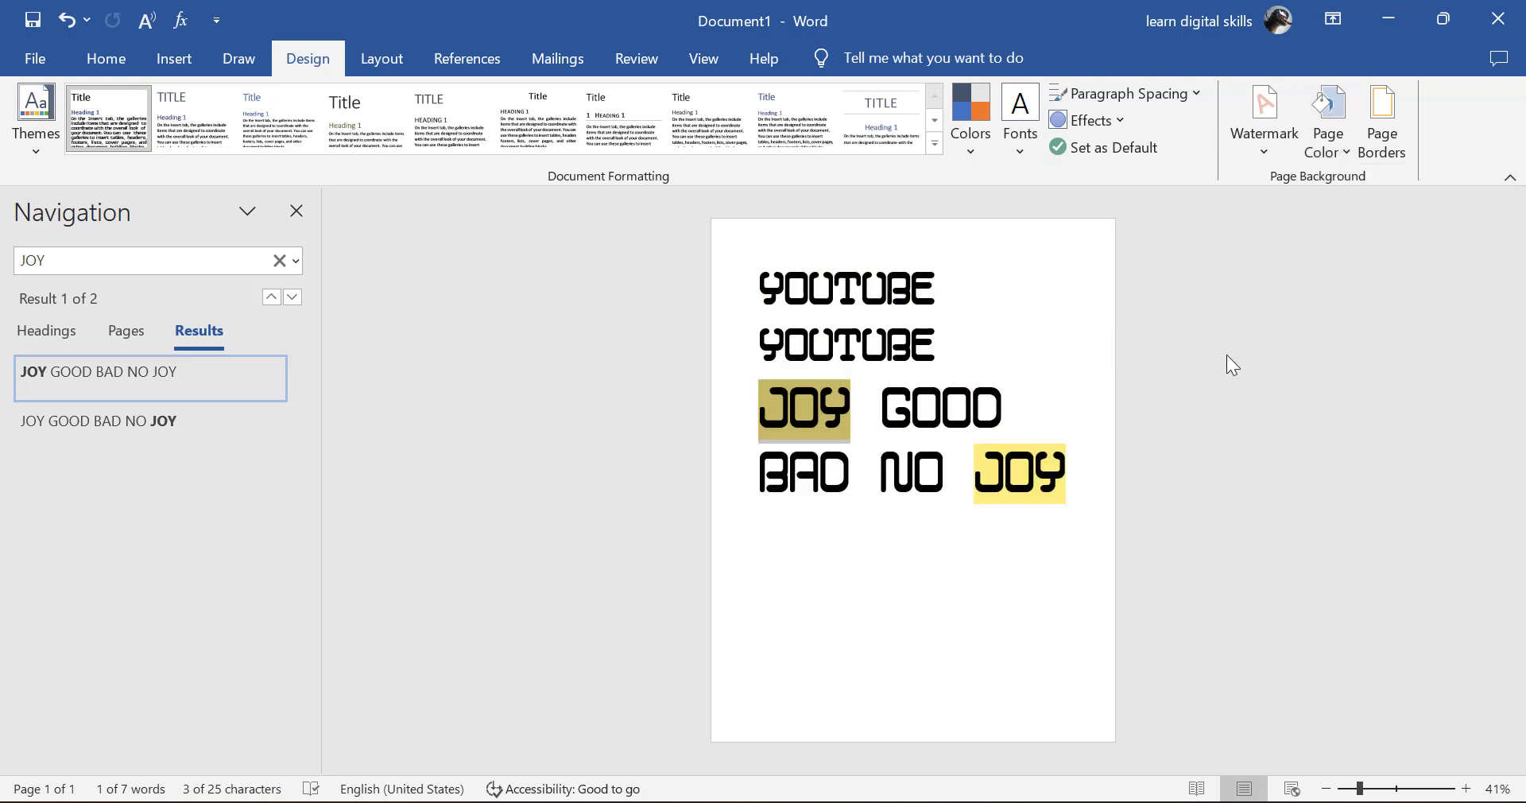
pyautogui.click(1397, 133)
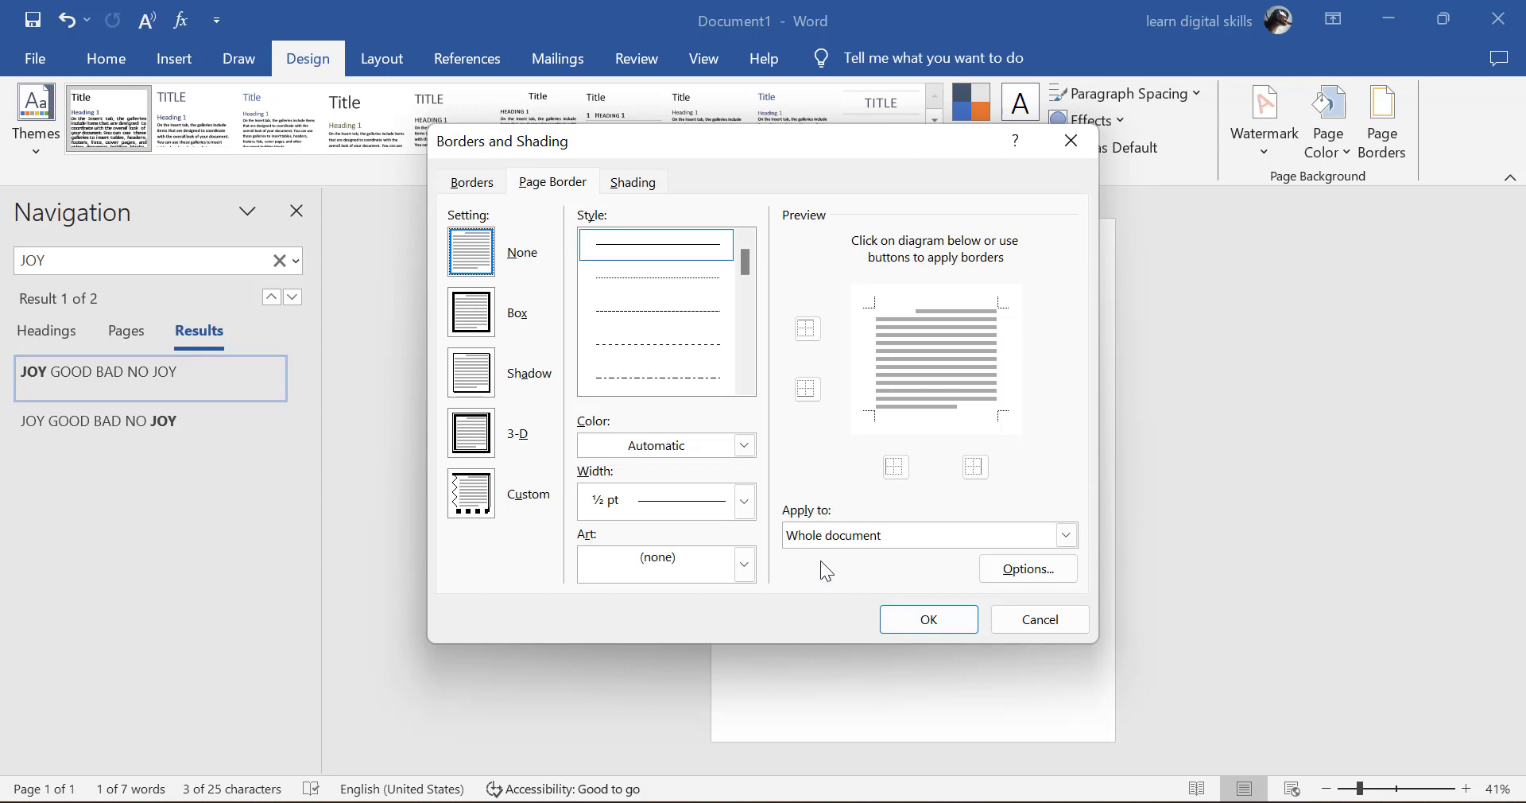
pyautogui.click(1039, 629)
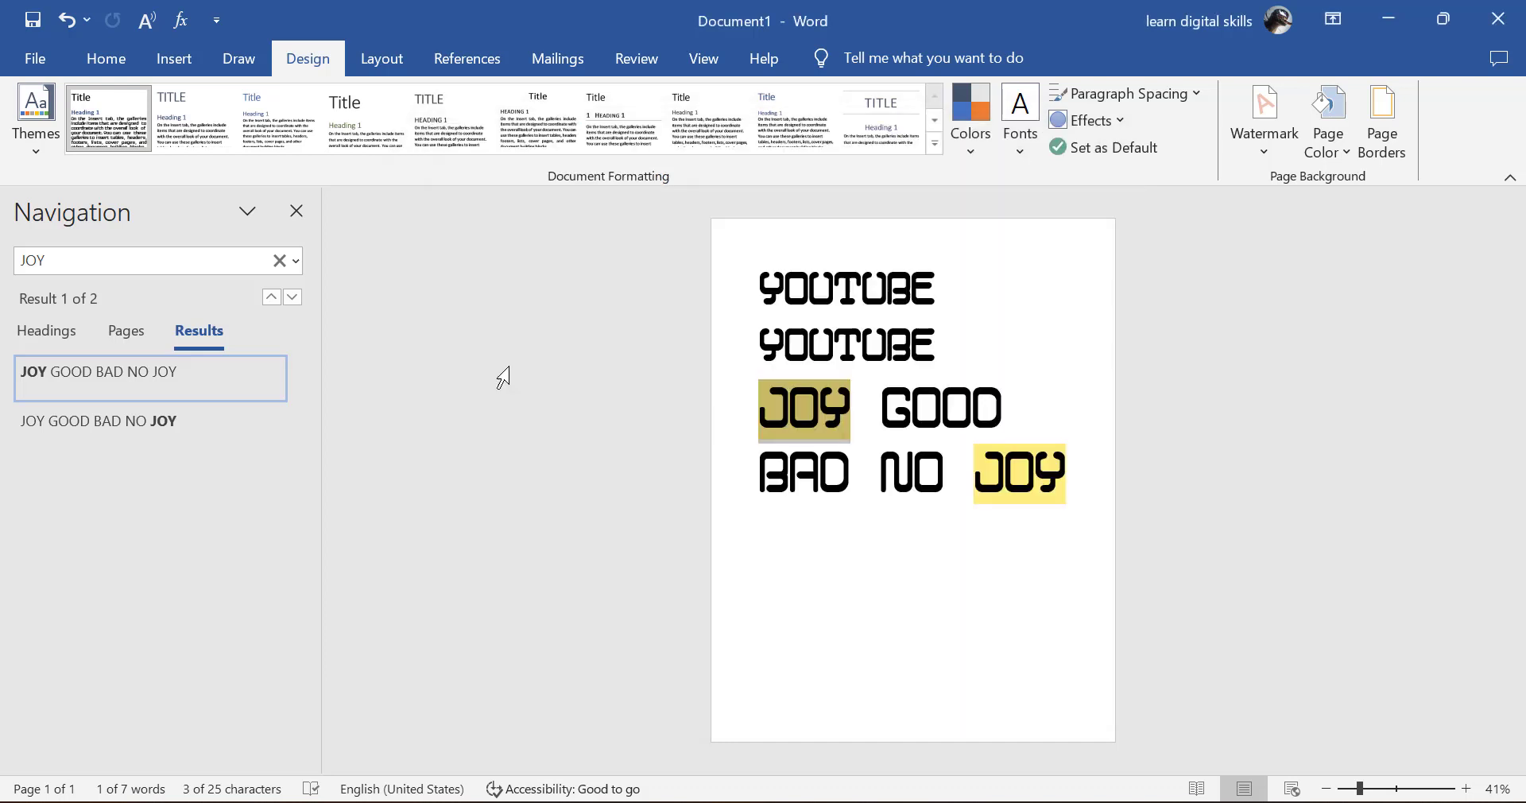
# Step: Close the Navigation pane and set the page margins to Narrow
pyautogui.click(372, 72)
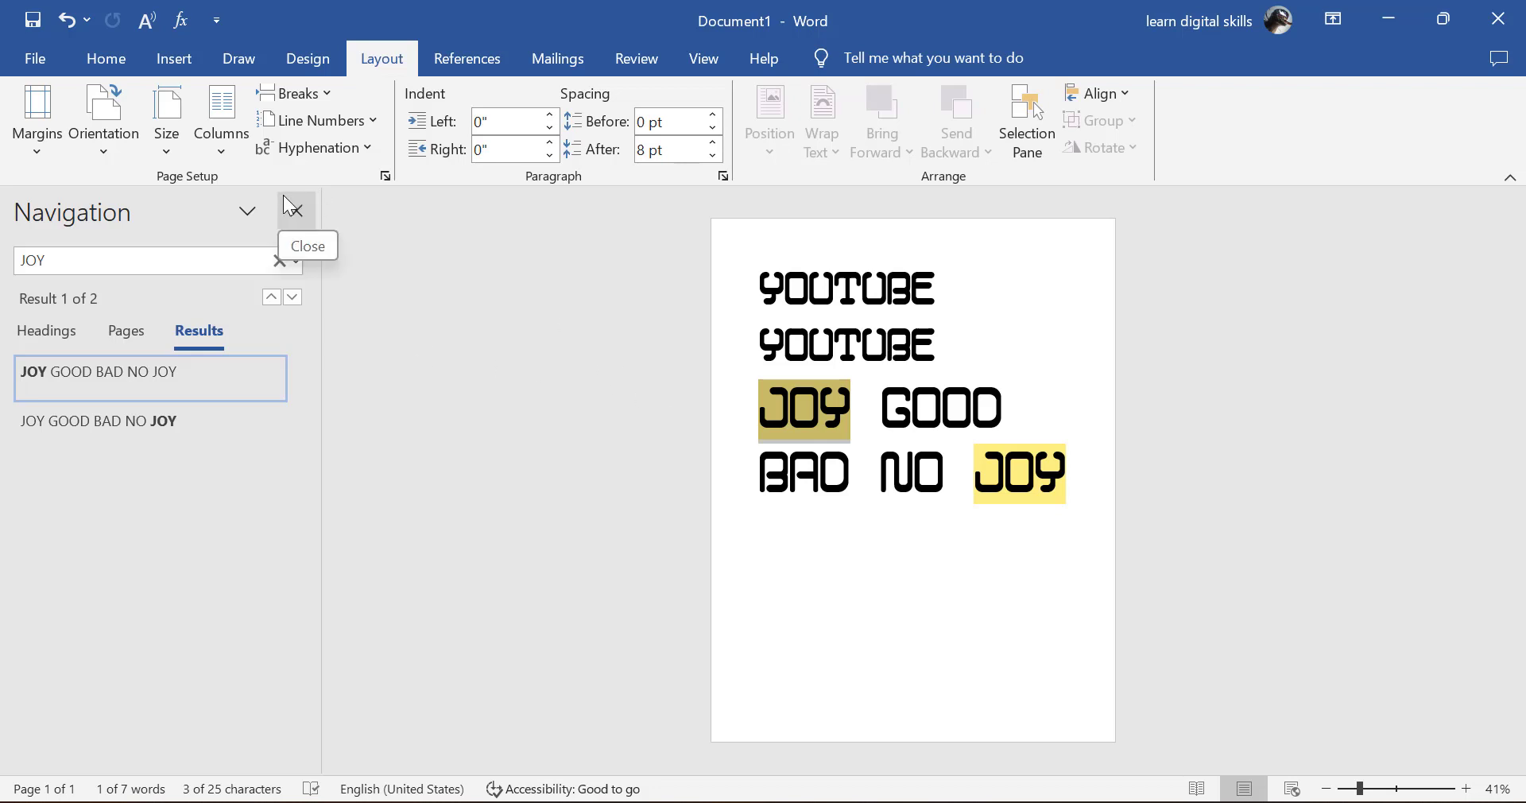
pyautogui.click(298, 222)
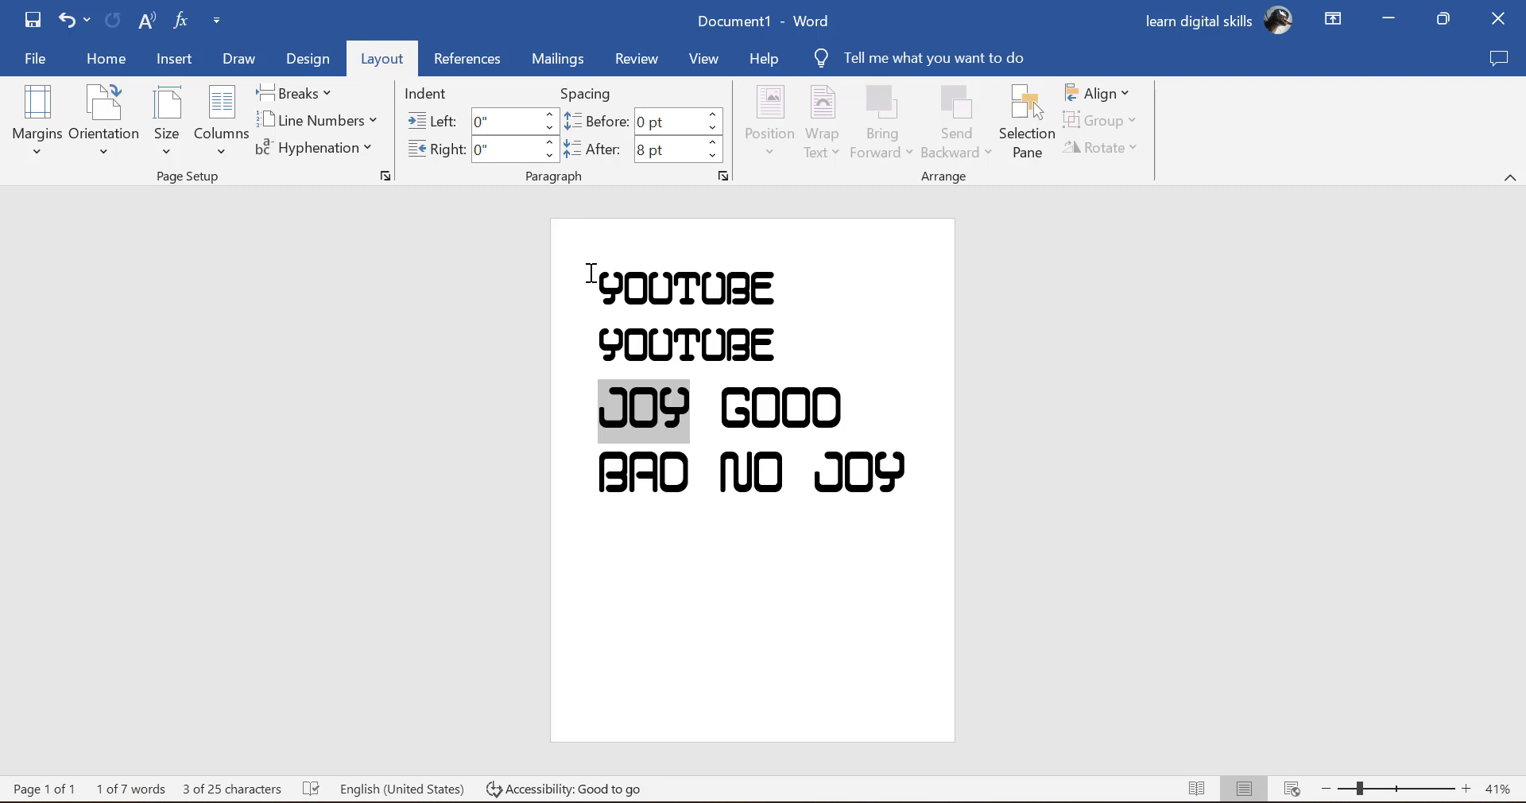
pyautogui.click(24, 137)
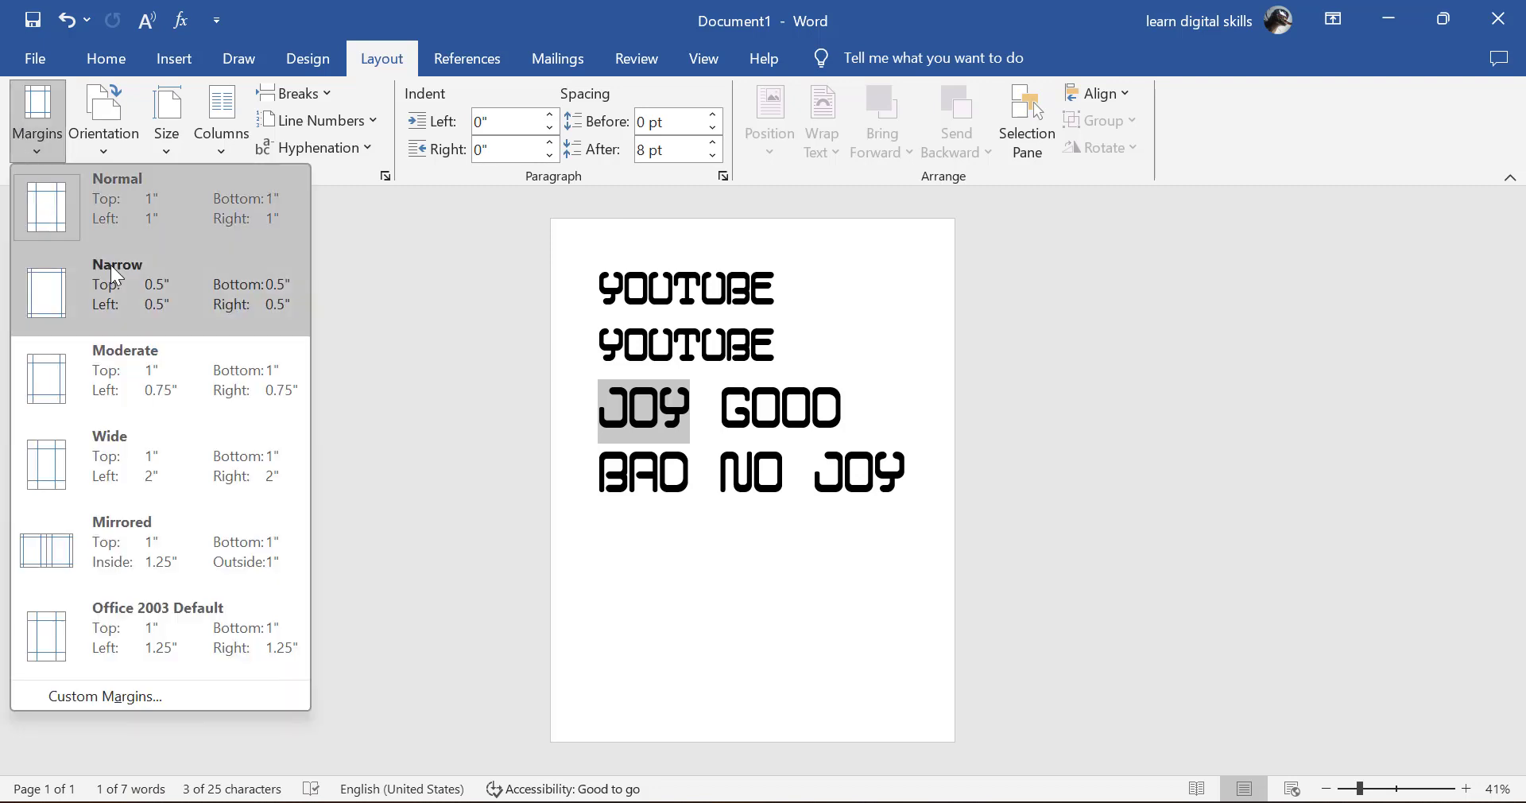
pyautogui.press('Escape')
pyautogui.hotkey('ctrl', 'z')
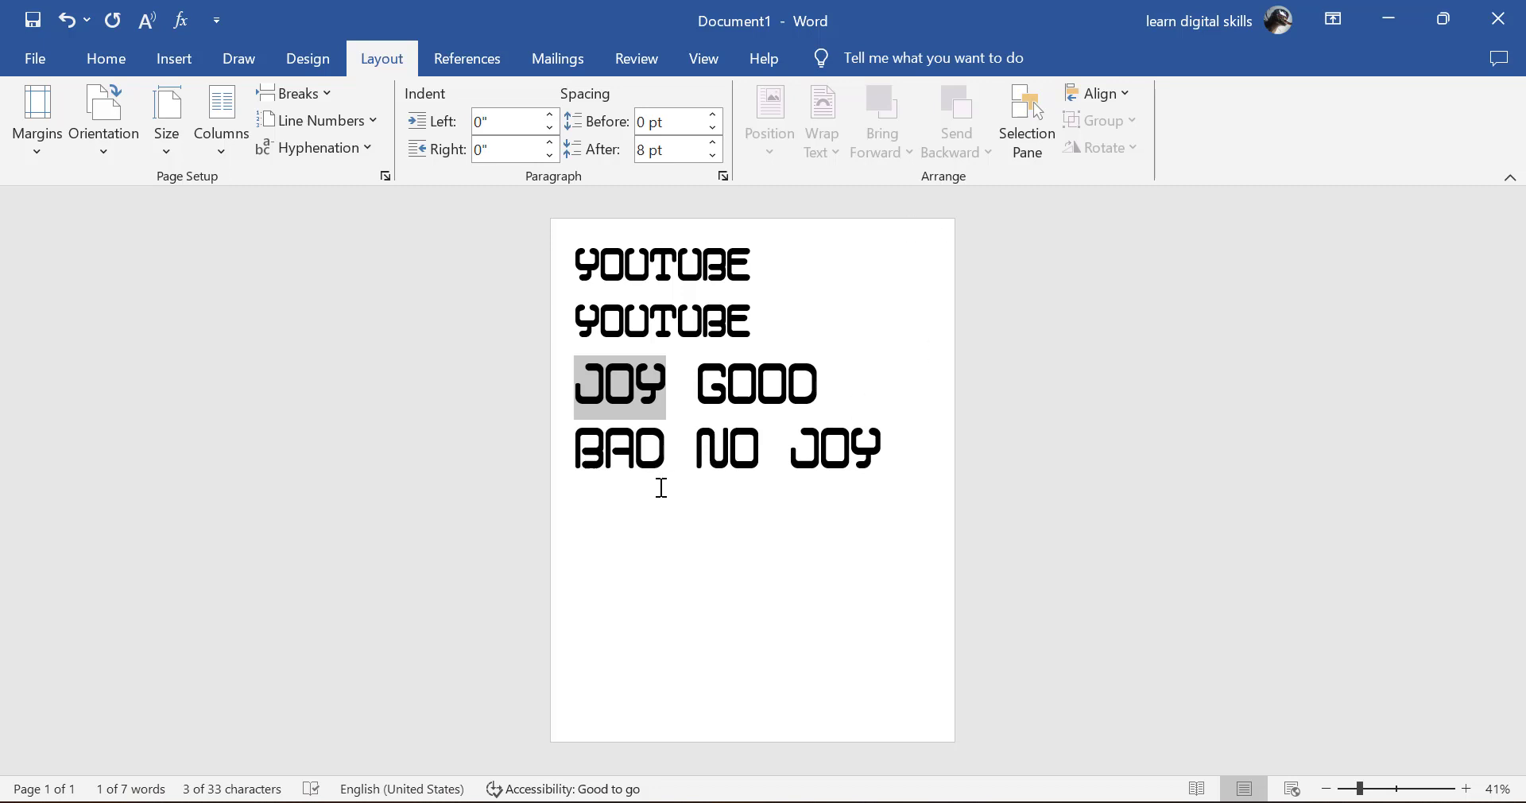
# Step: Insert a blank page before the JOY GOOD BAD NO JOY text, with a Next Page section break on it
pyautogui.click(178, 62)
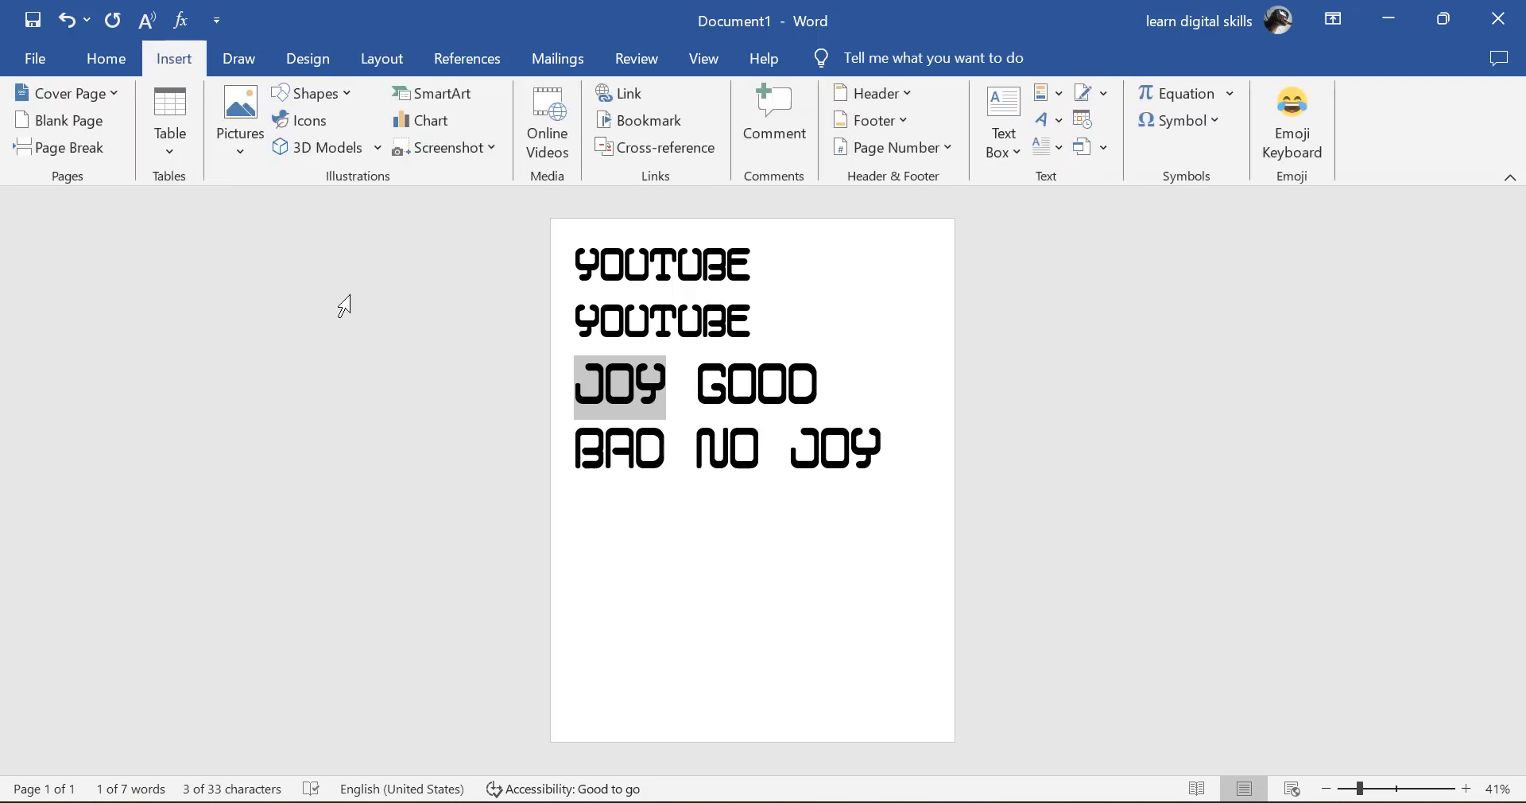
pyautogui.click(62, 121)
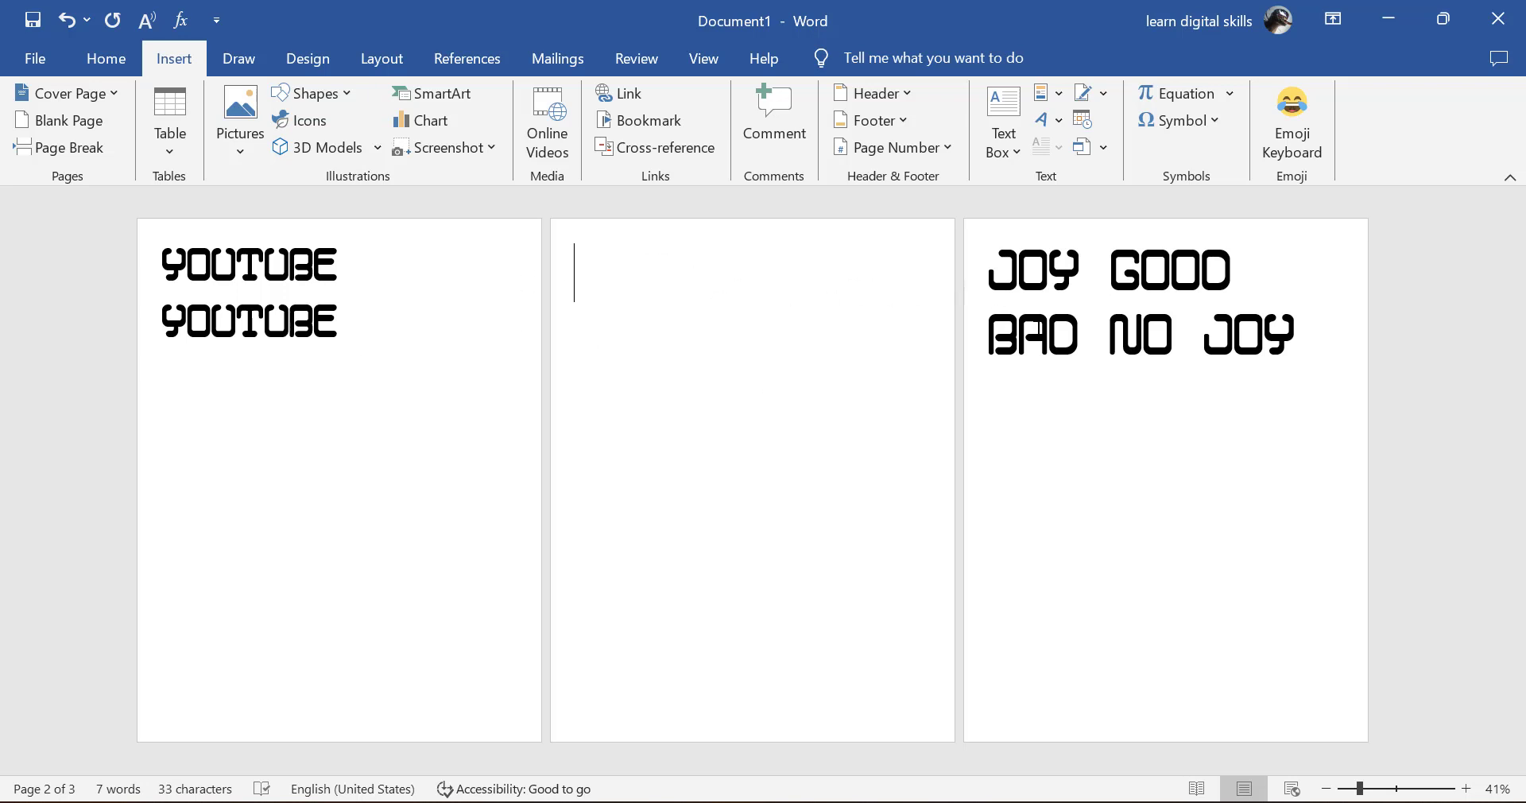
pyautogui.click(379, 70)
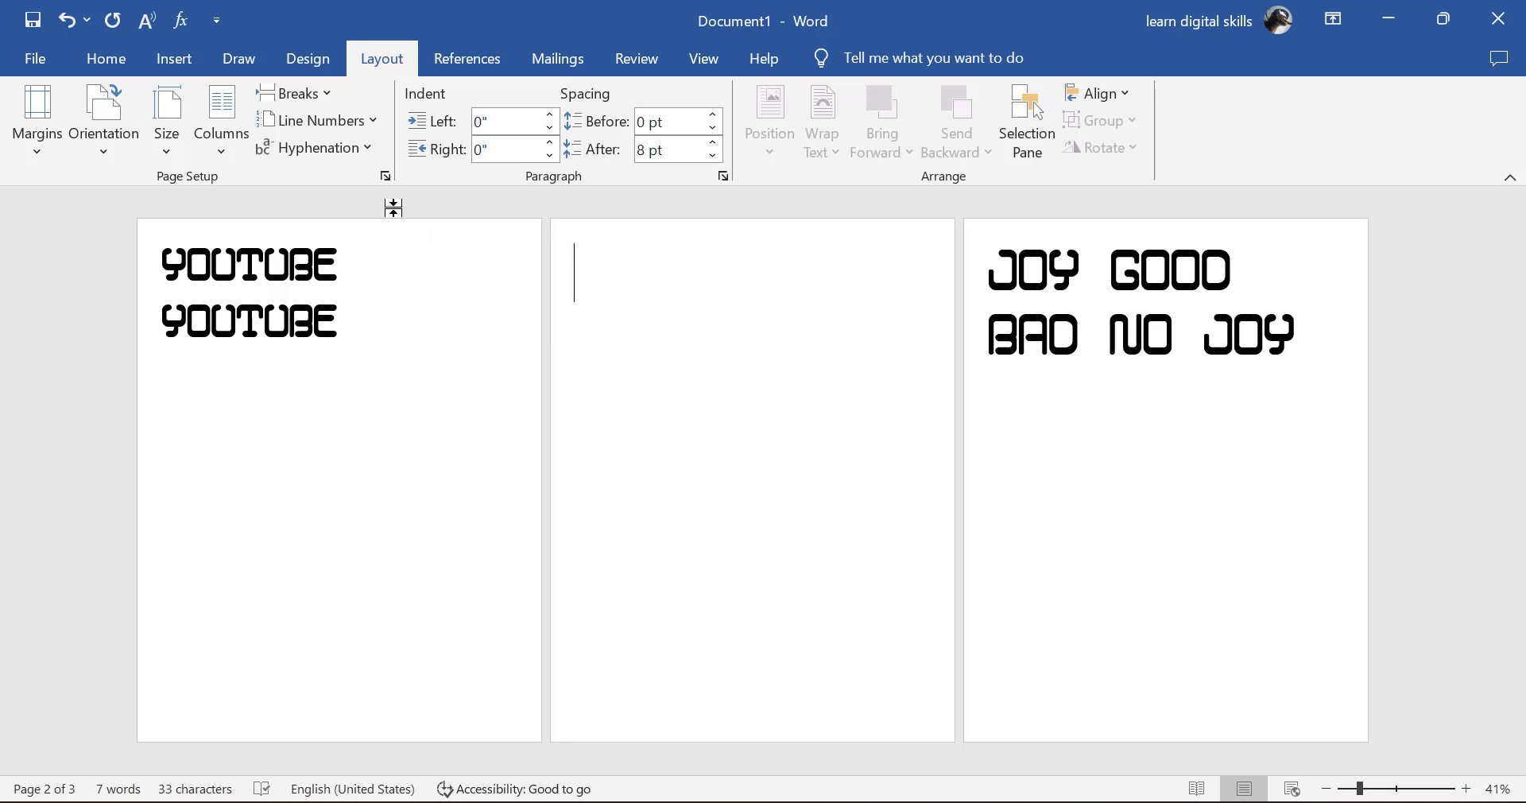
pyautogui.click(296, 95)
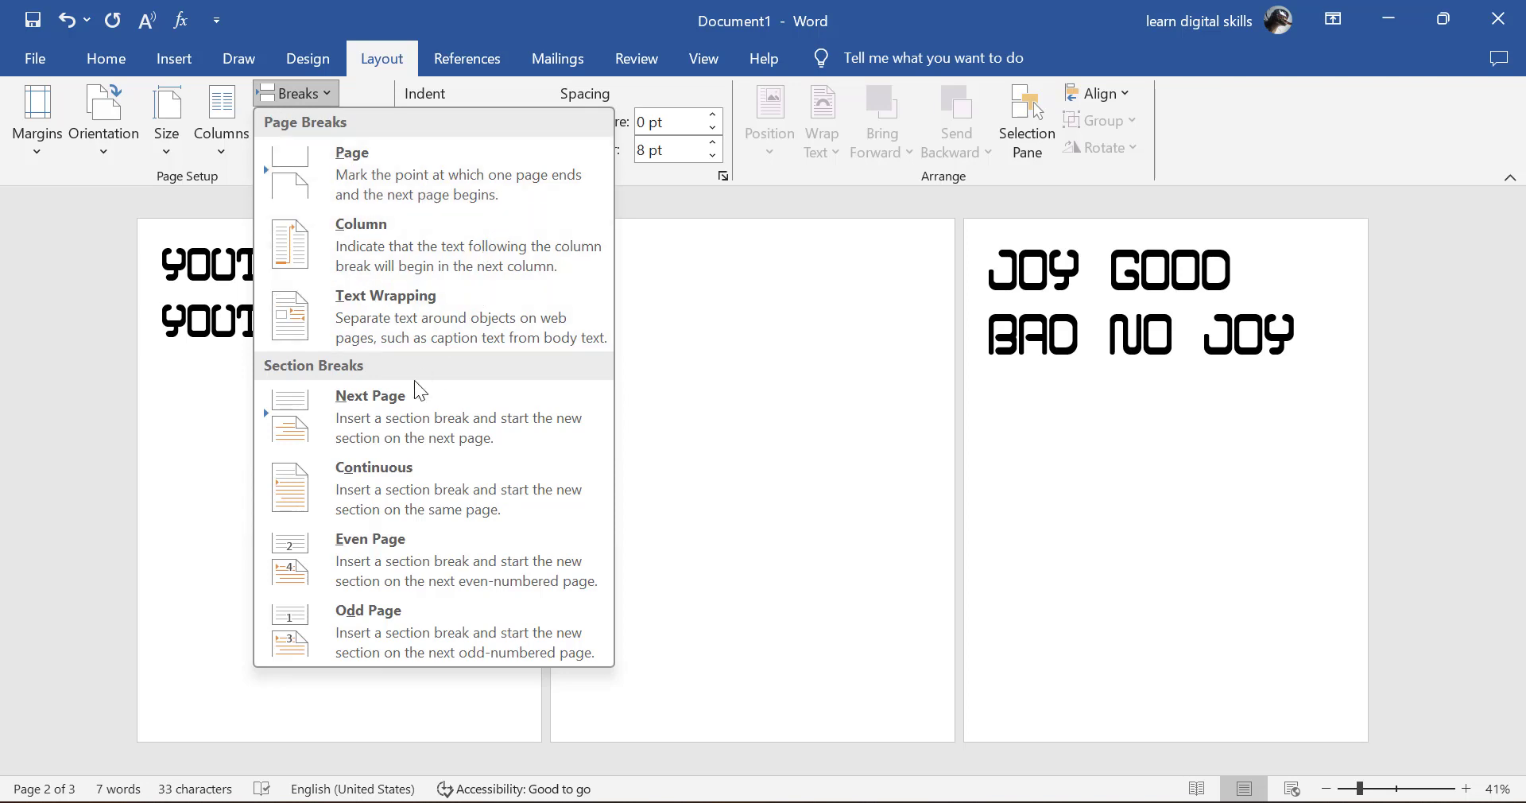
pyautogui.click(383, 417)
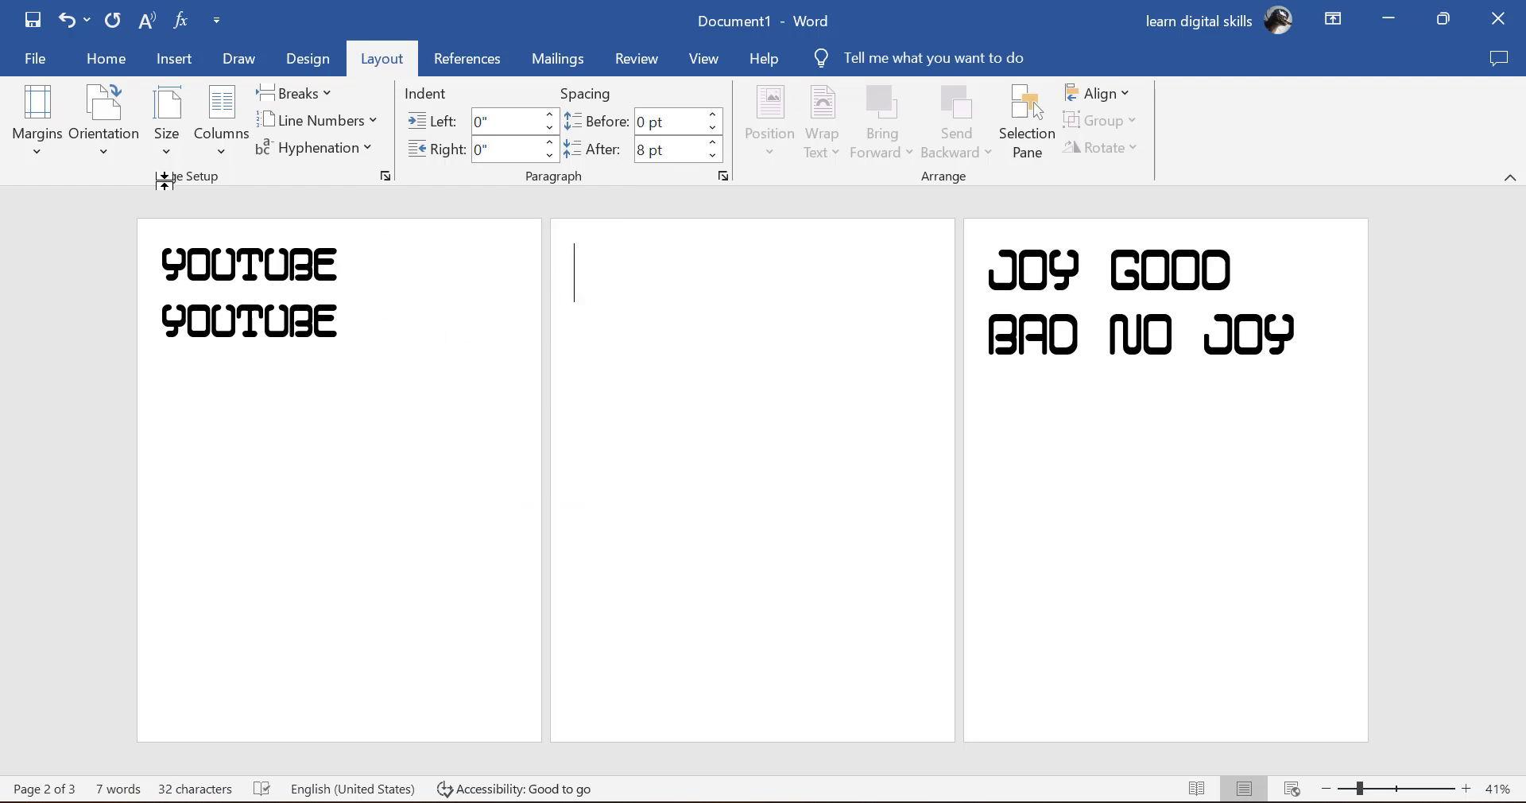
# Step: Set the section after the YOUTUBE page to landscape and insert a Next Page section break before the first JOY
pyautogui.click(118, 139)
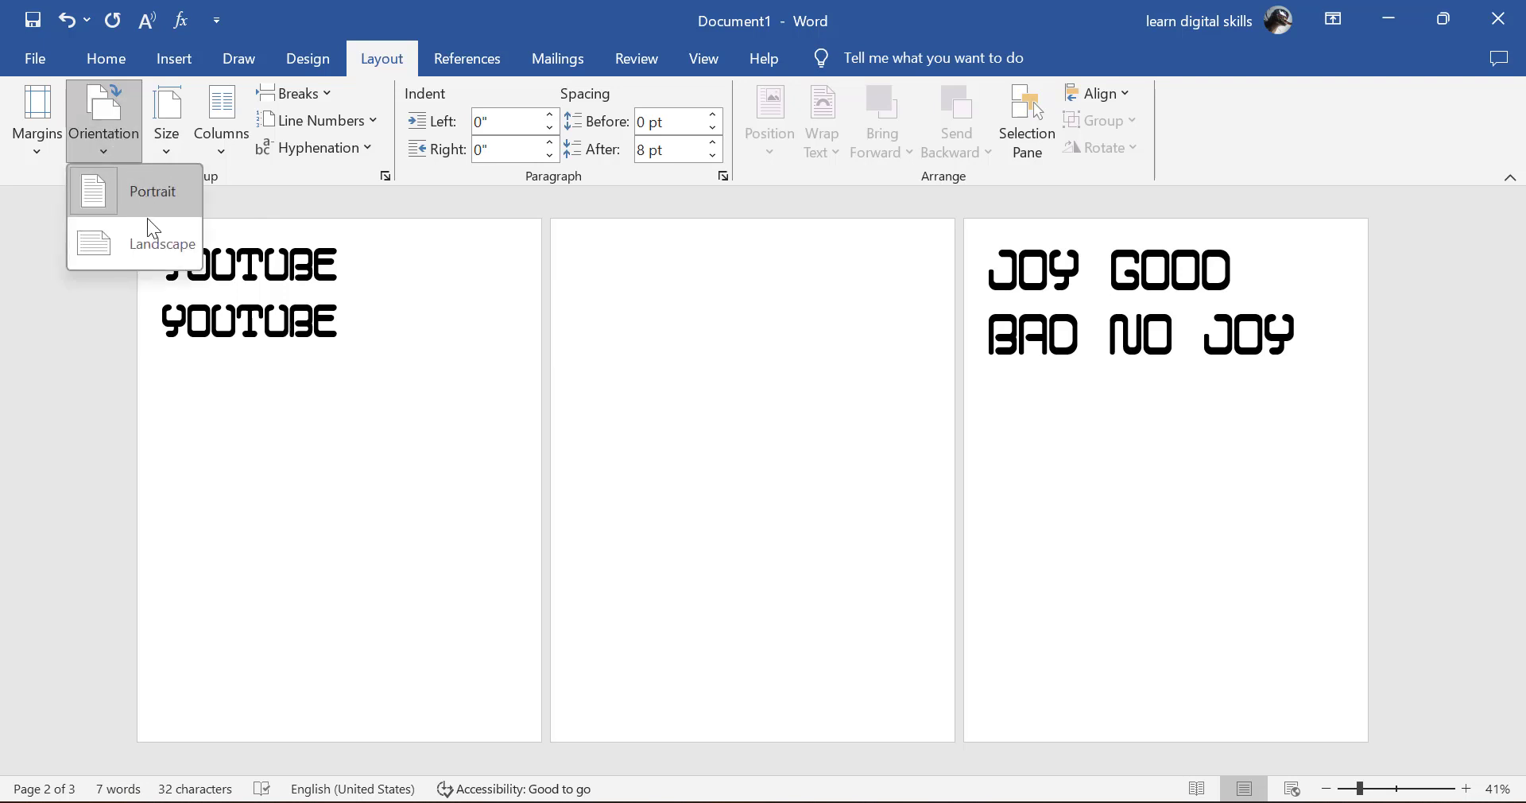
pyautogui.click(148, 238)
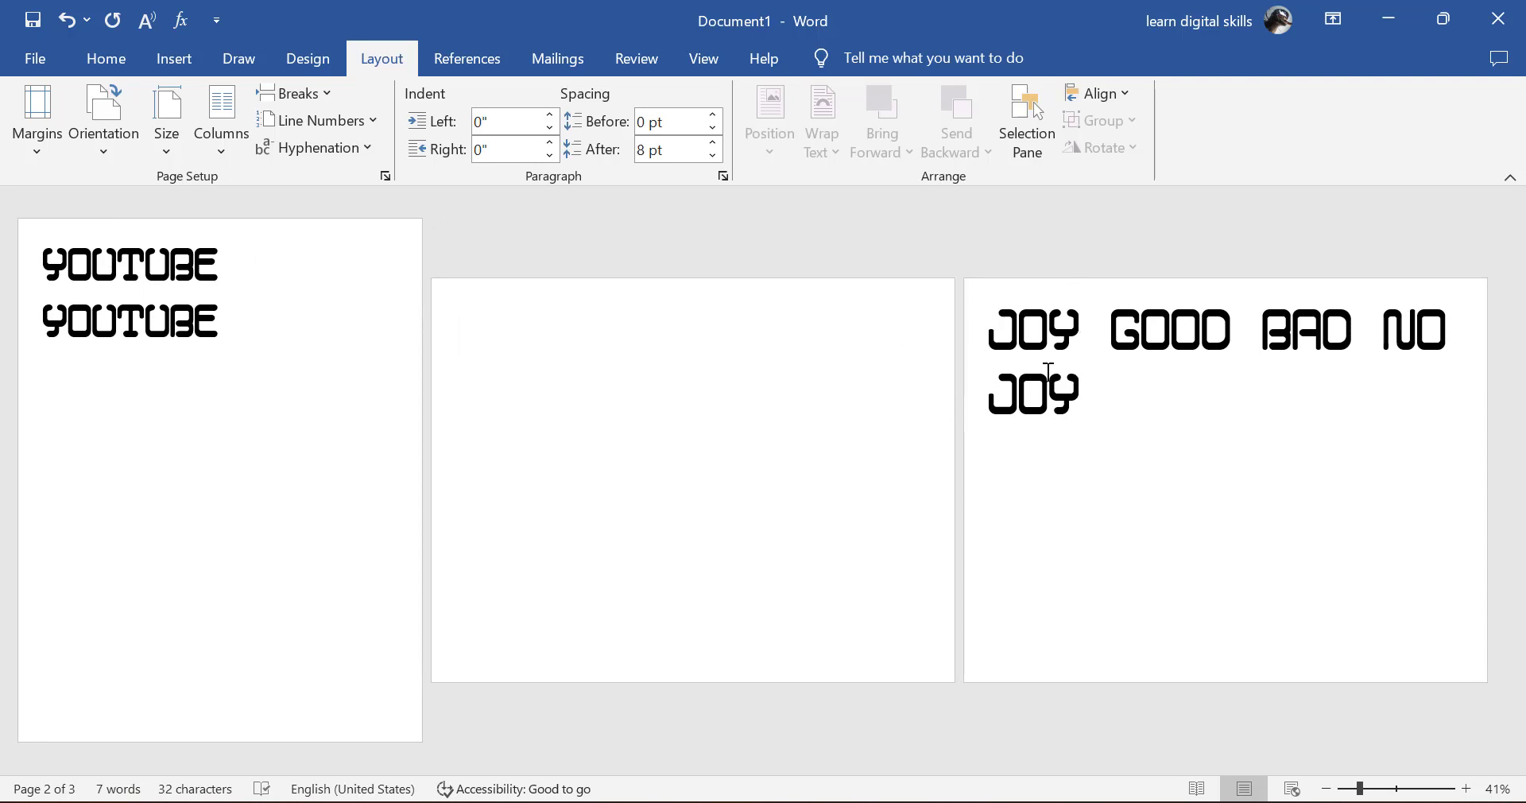
pyautogui.click(992, 329)
pyautogui.click(296, 93)
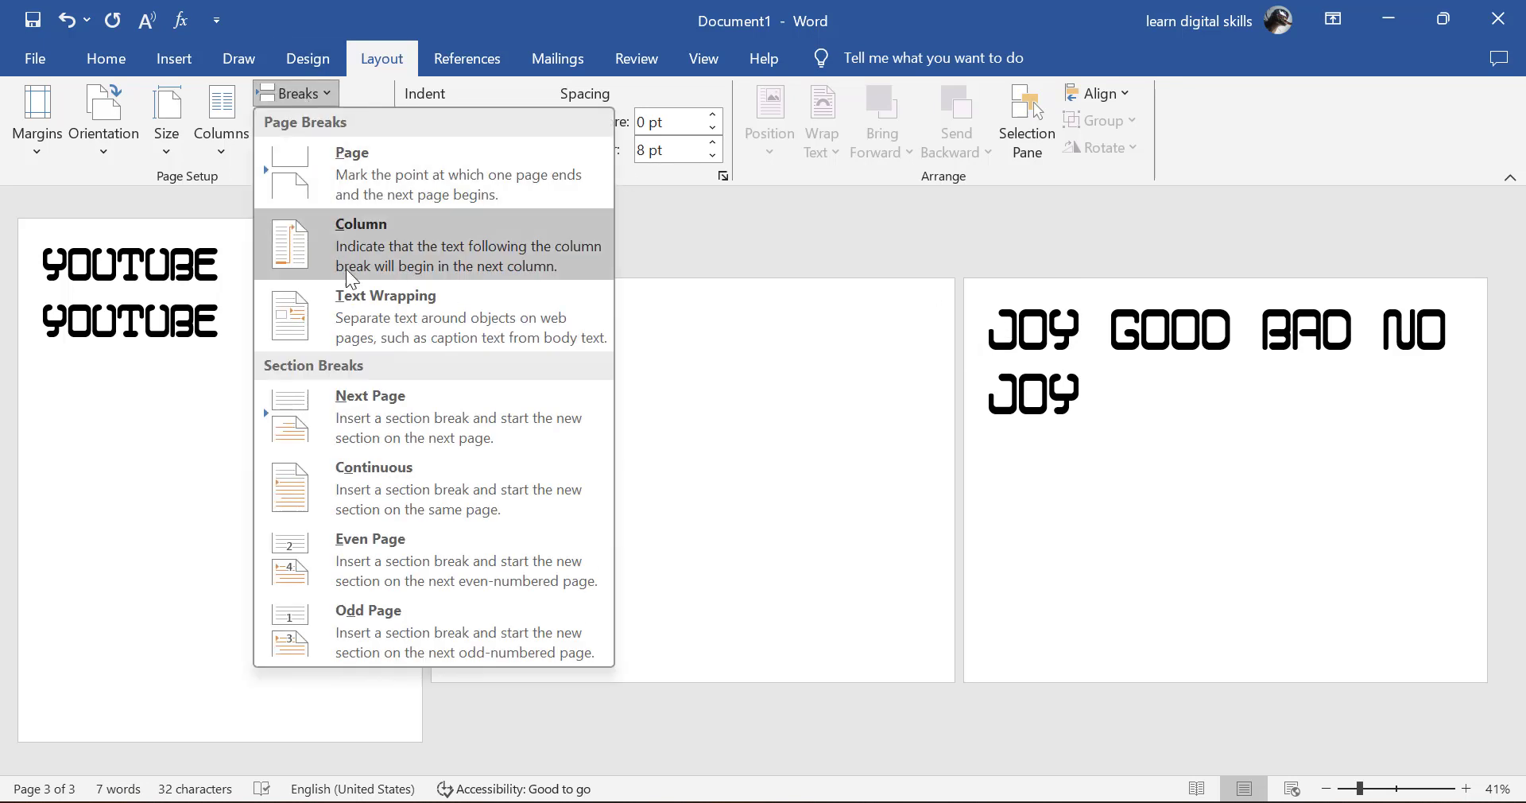
pyautogui.click(400, 410)
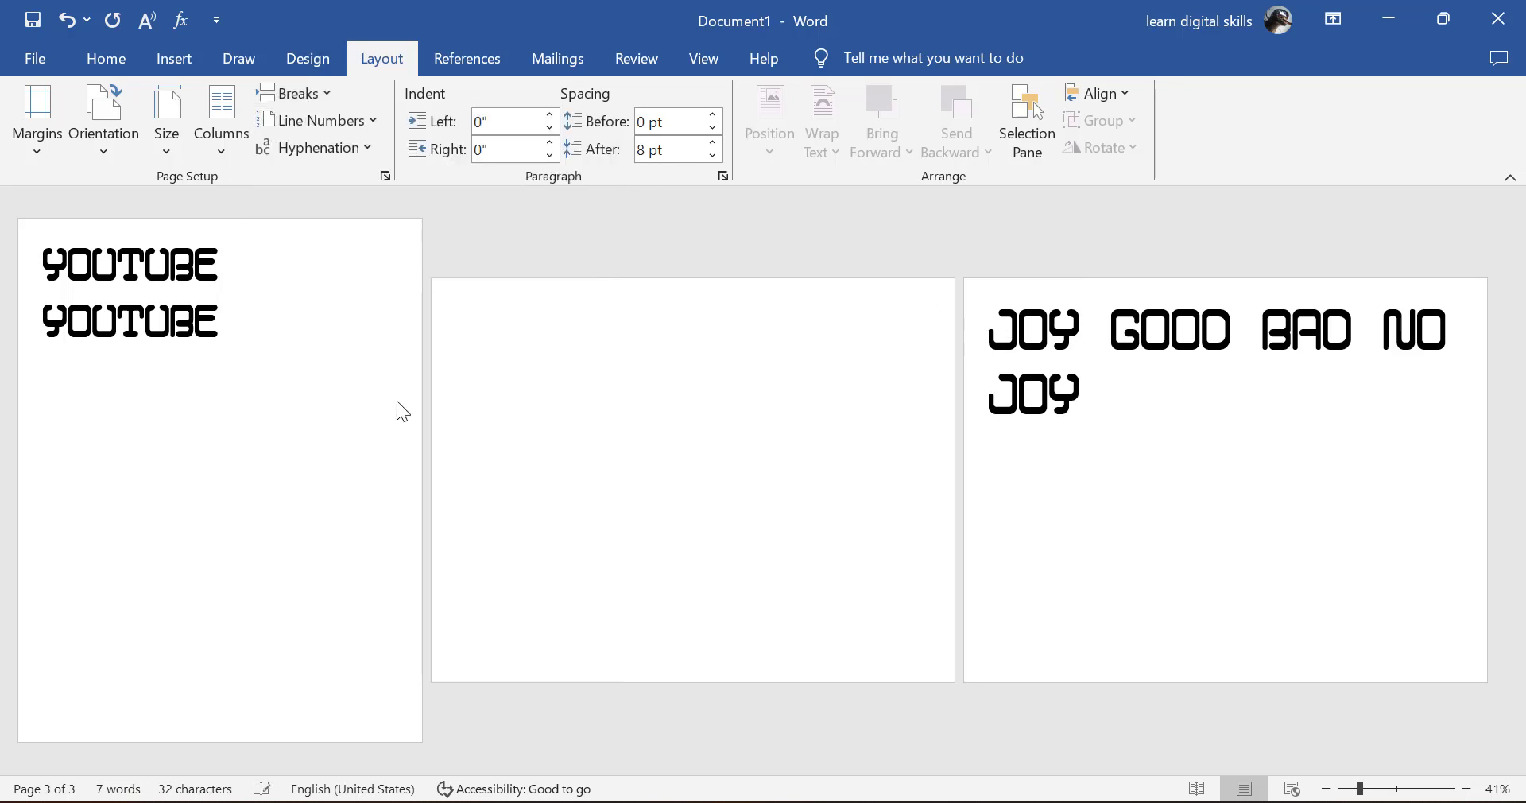
# Step: Set the last section, containing the JOY GOOD BAD NO JOY text, to portrait orientation
pyautogui.click(110, 143)
pyautogui.click(131, 190)
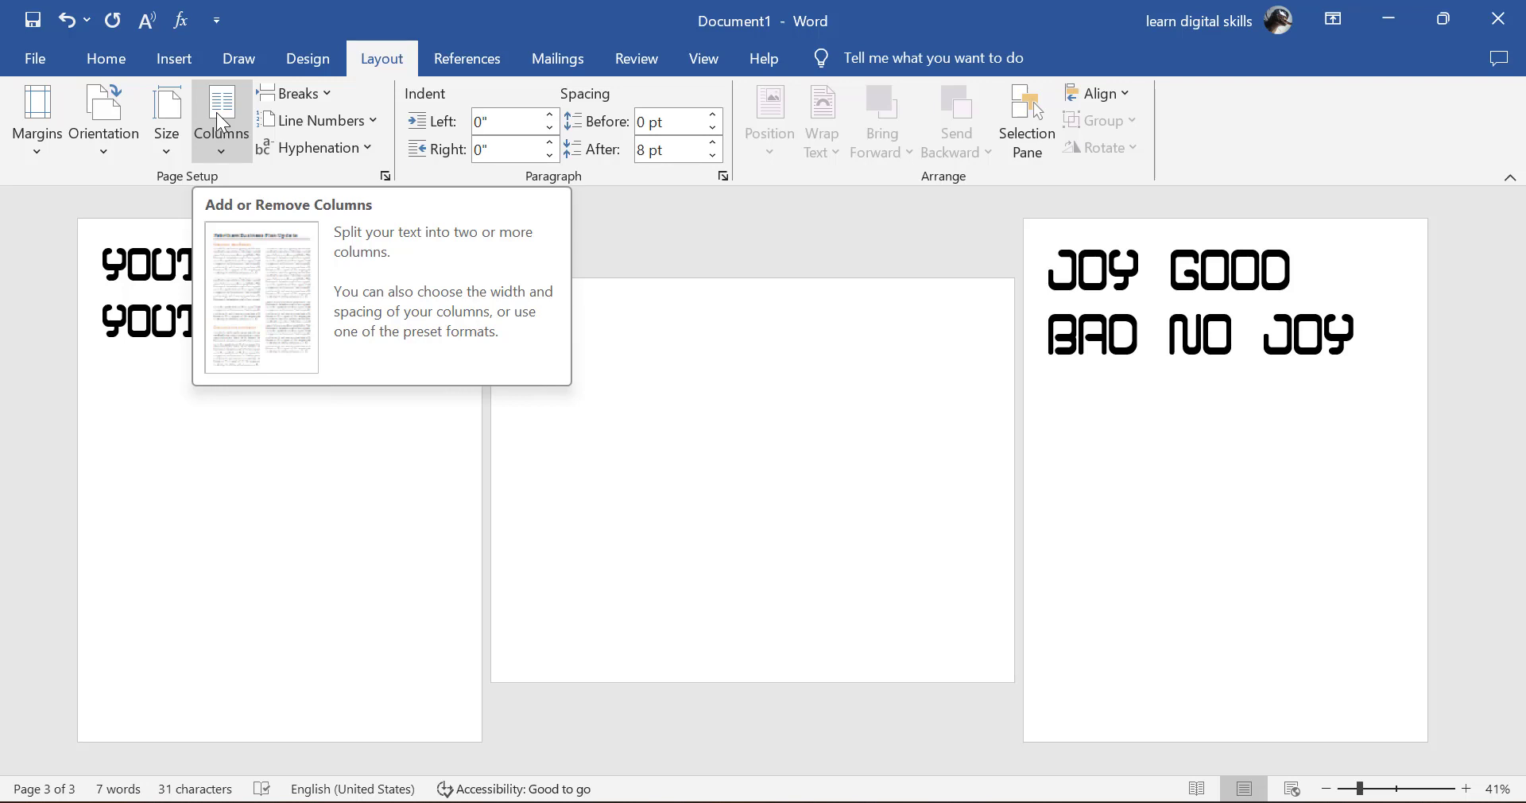
# Step: Lay out the first page's section, with the two YOUTUBE lines, in two columns
pyautogui.click(184, 485)
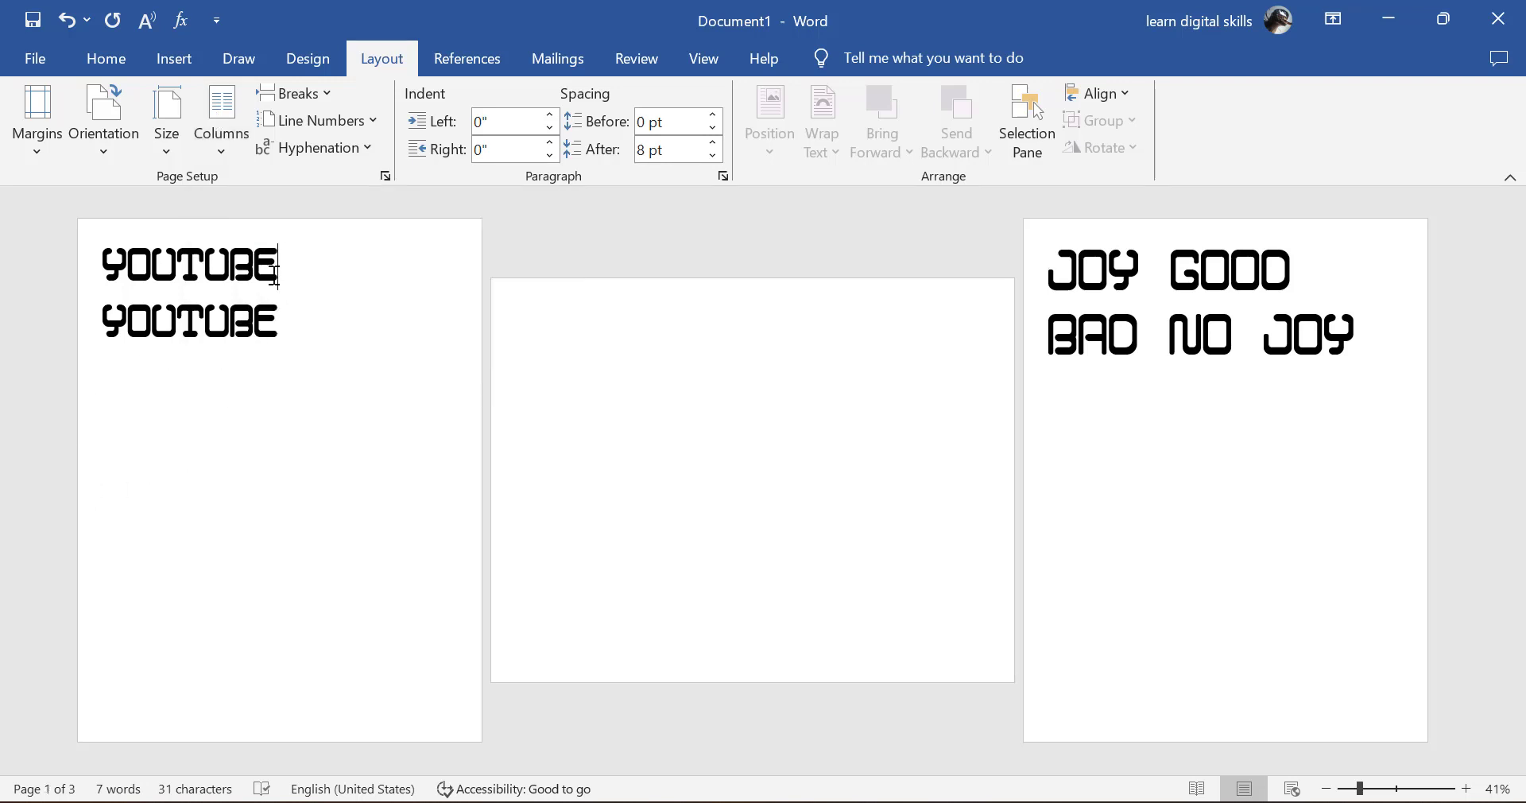
pyautogui.click(277, 325)
pyautogui.click(216, 150)
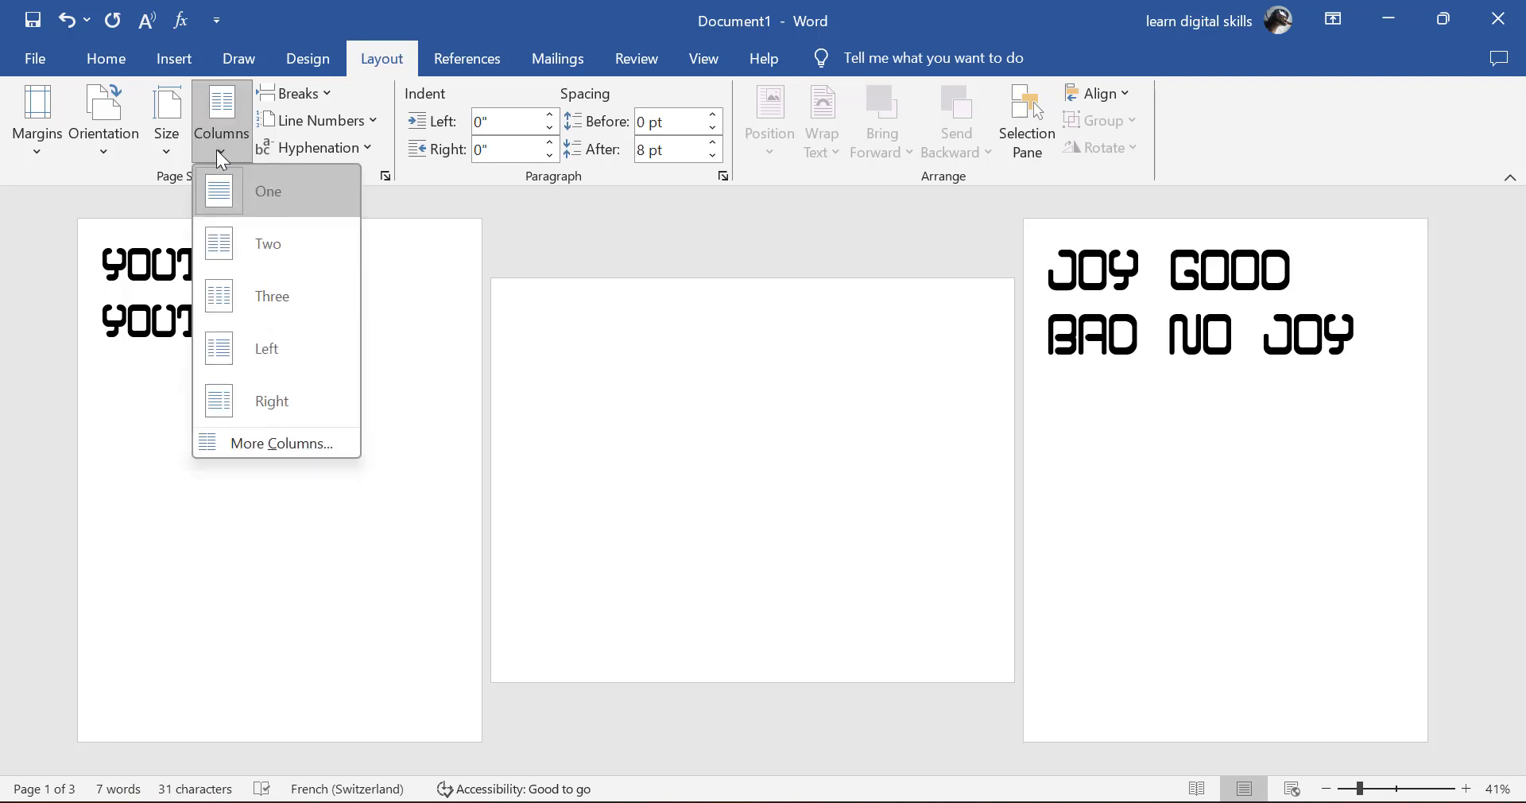
pyautogui.click(265, 243)
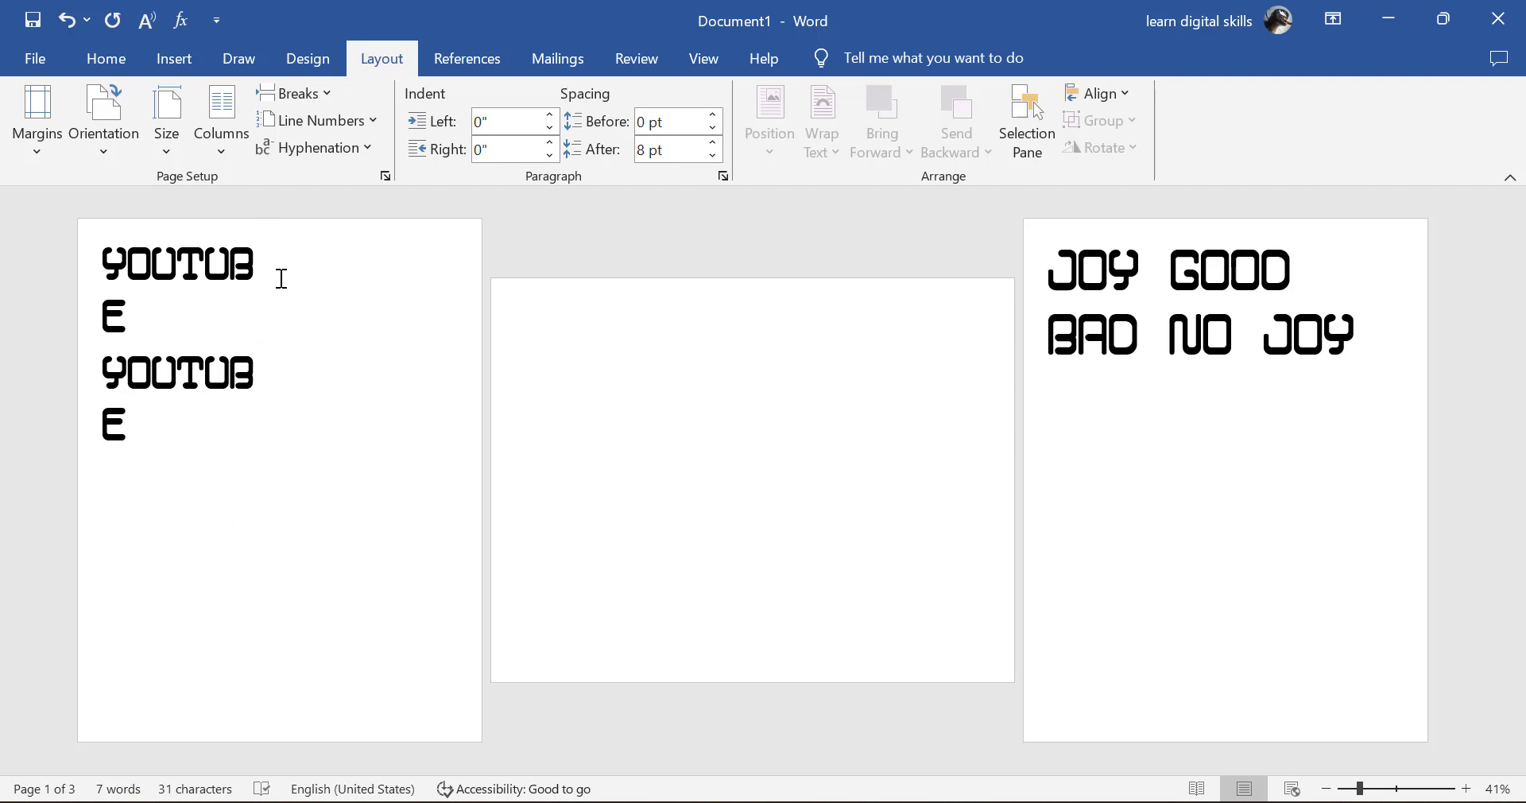
# Step: Append filler letters beginning with u3gurrjerhg after the second YOUTUBE, and set that section to three columns
pyautogui.click(140, 437)
pyautogui.write('u3gurrjerhg')
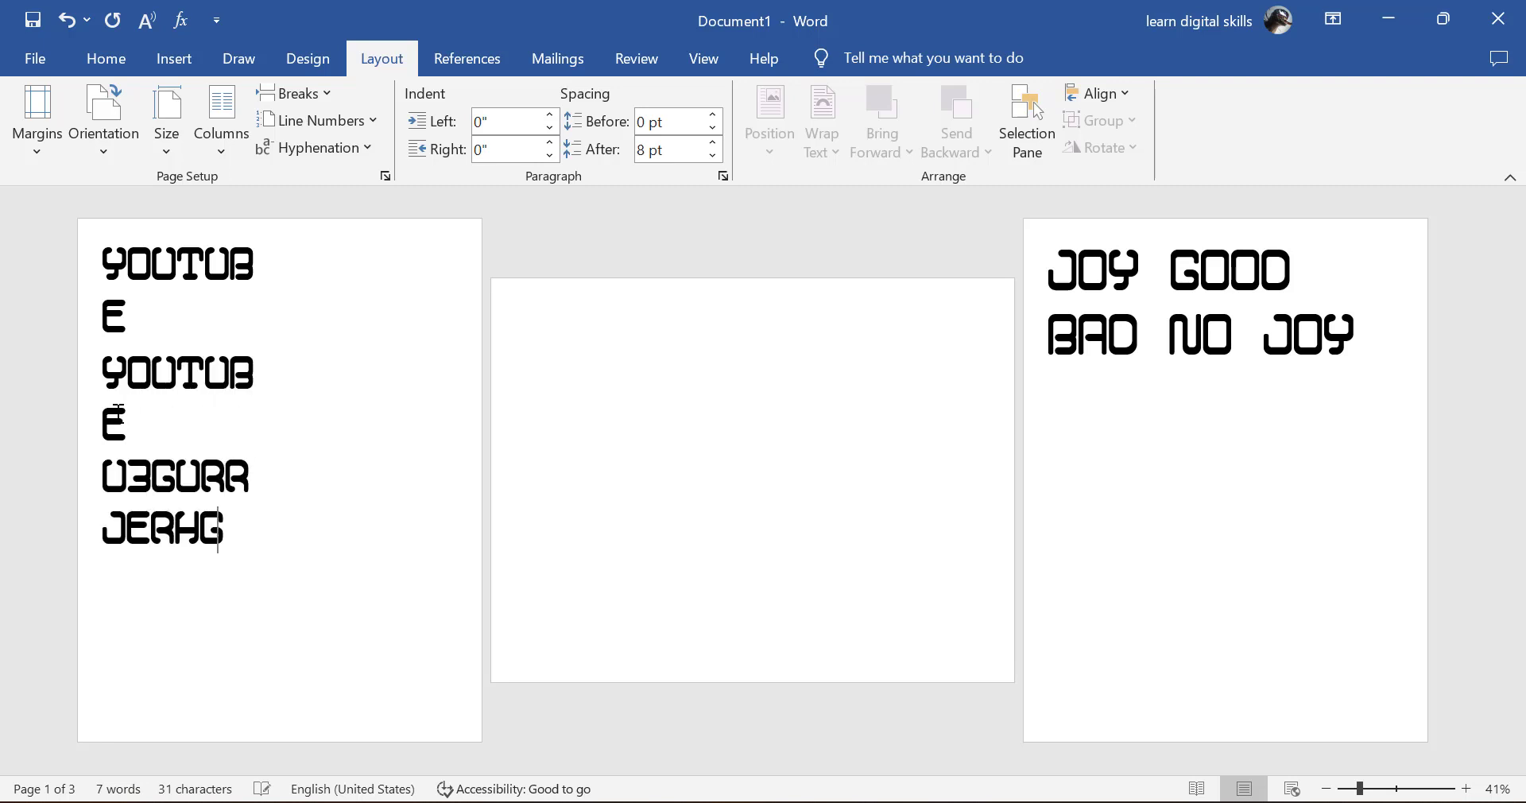
pyautogui.write('efeuyejehejyfjieyj')
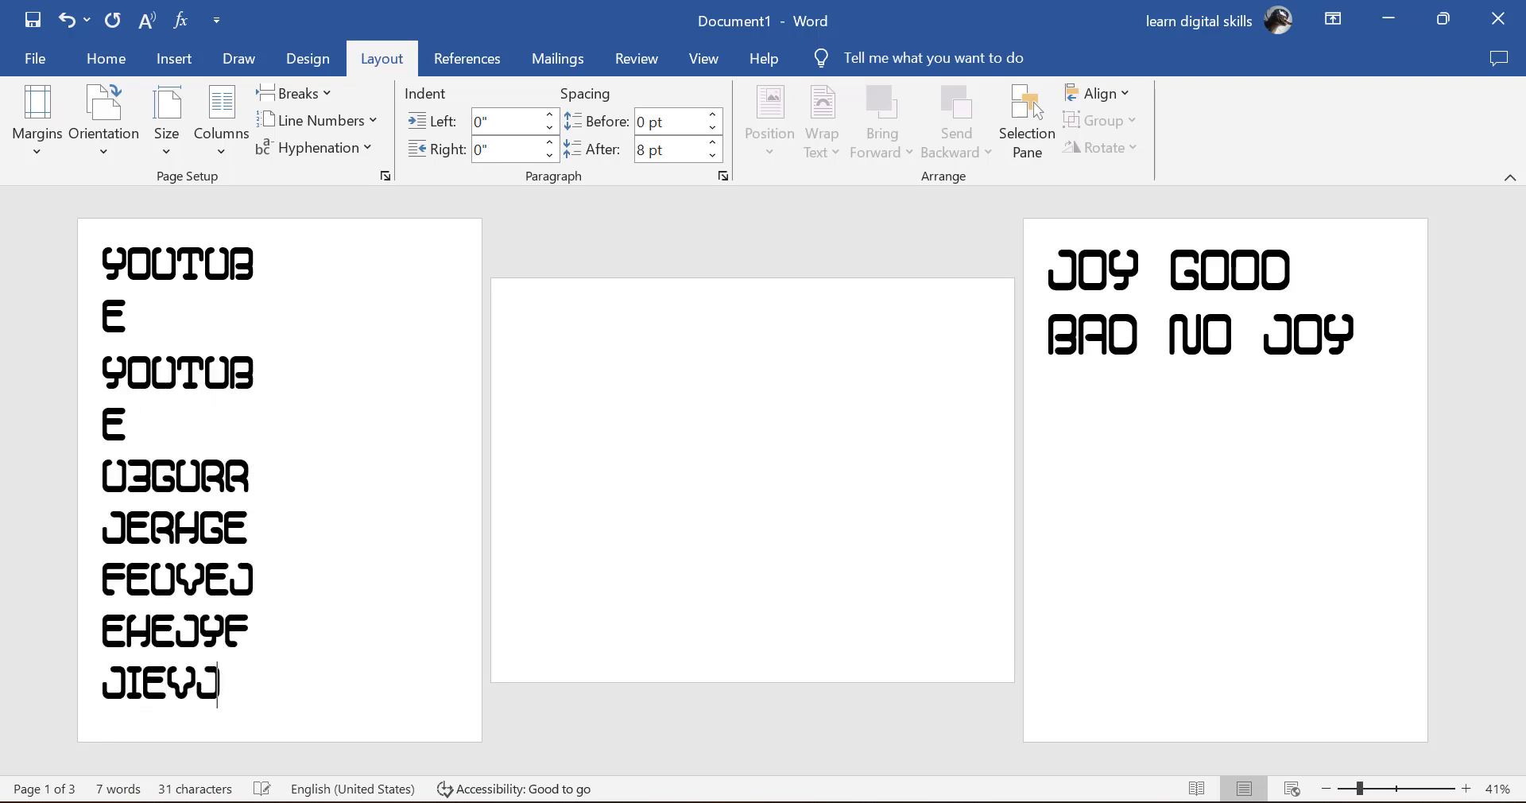
pyautogui.write('eifuerffurfufifheriuhfru')
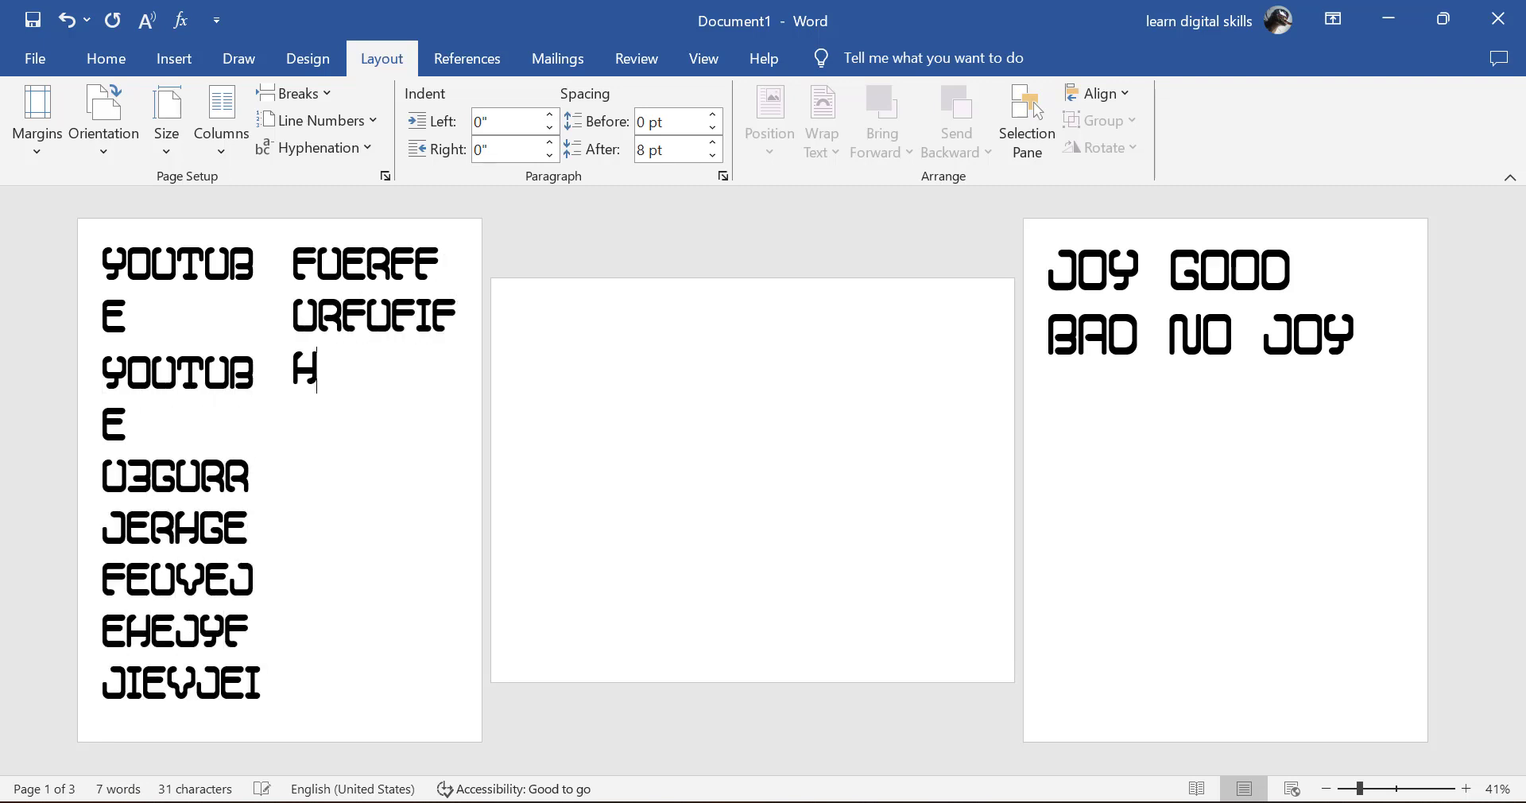
pyautogui.write('rbufurfifuhuhuhjhji')
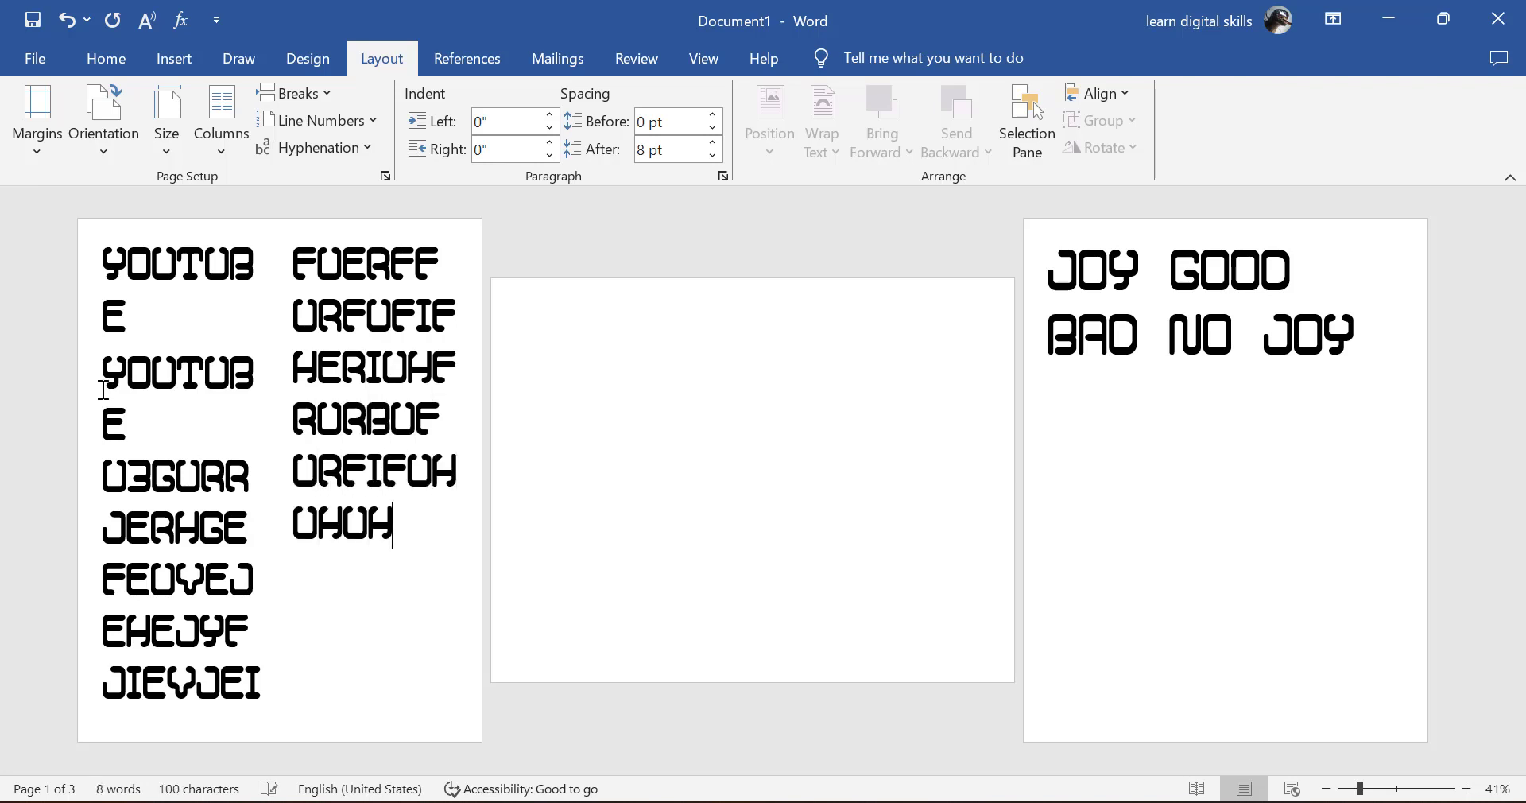
pyautogui.write('uejifui')
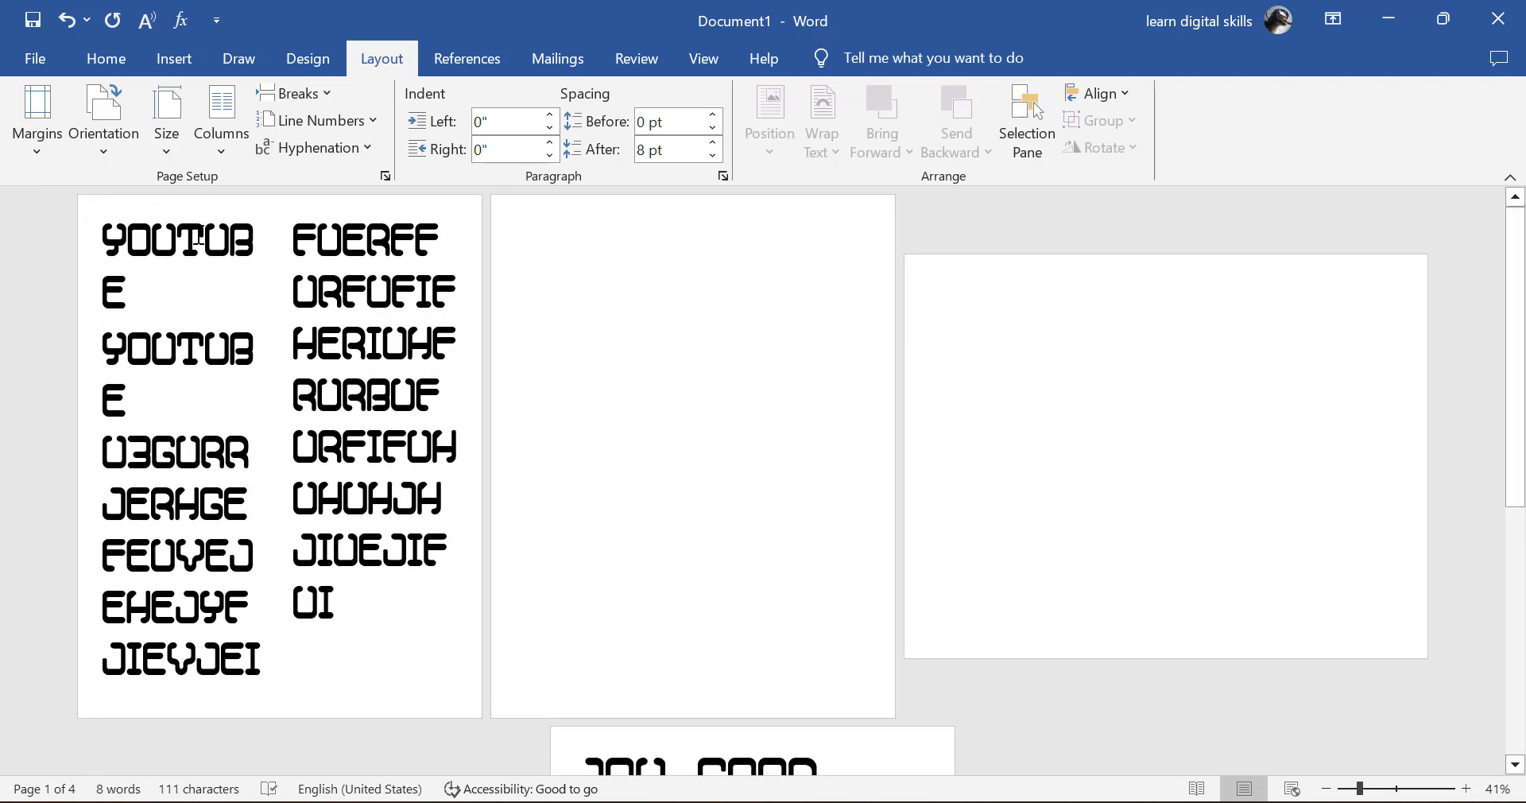
pyautogui.click(227, 154)
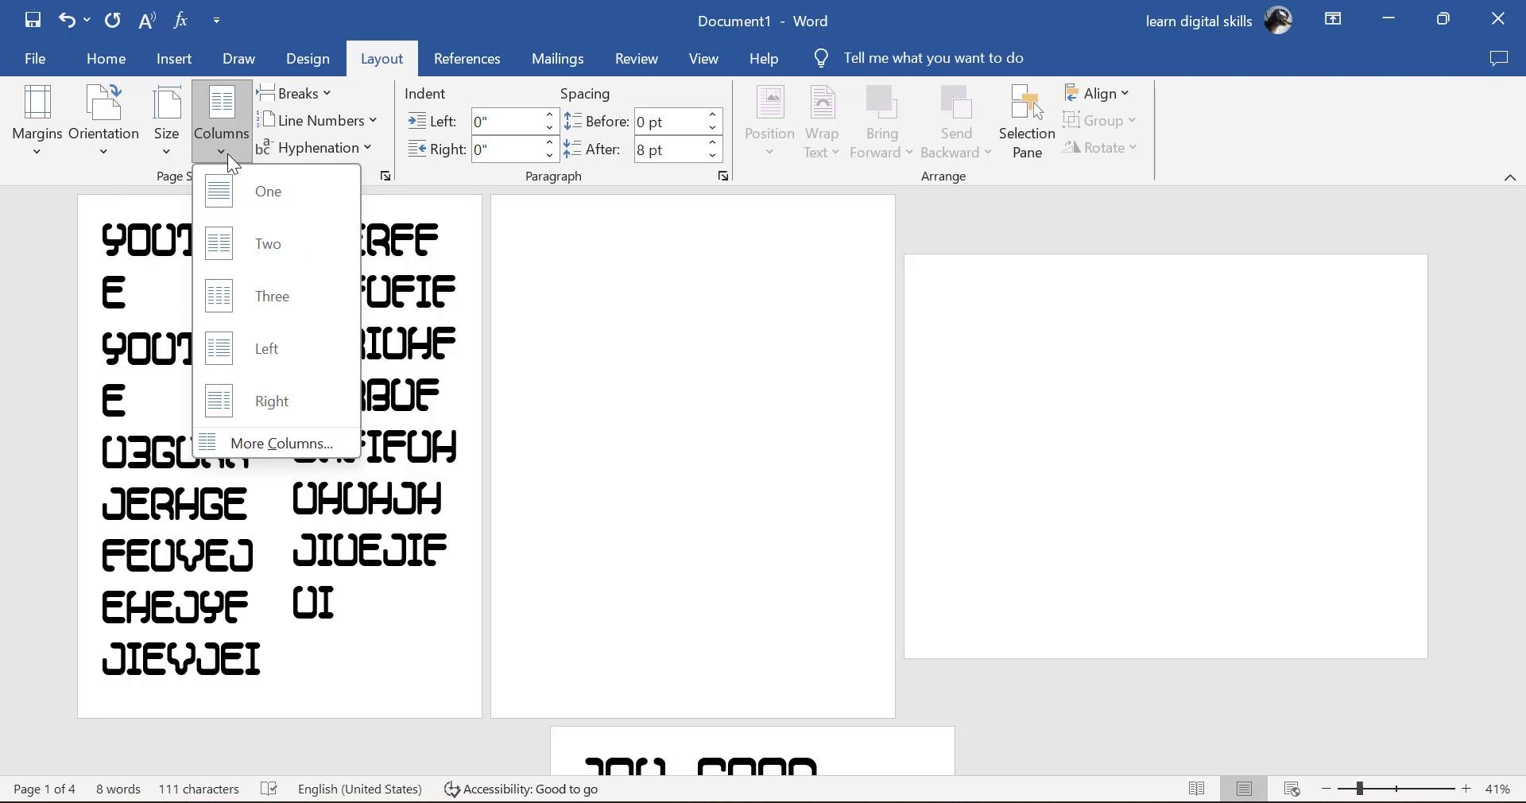
pyautogui.click(258, 301)
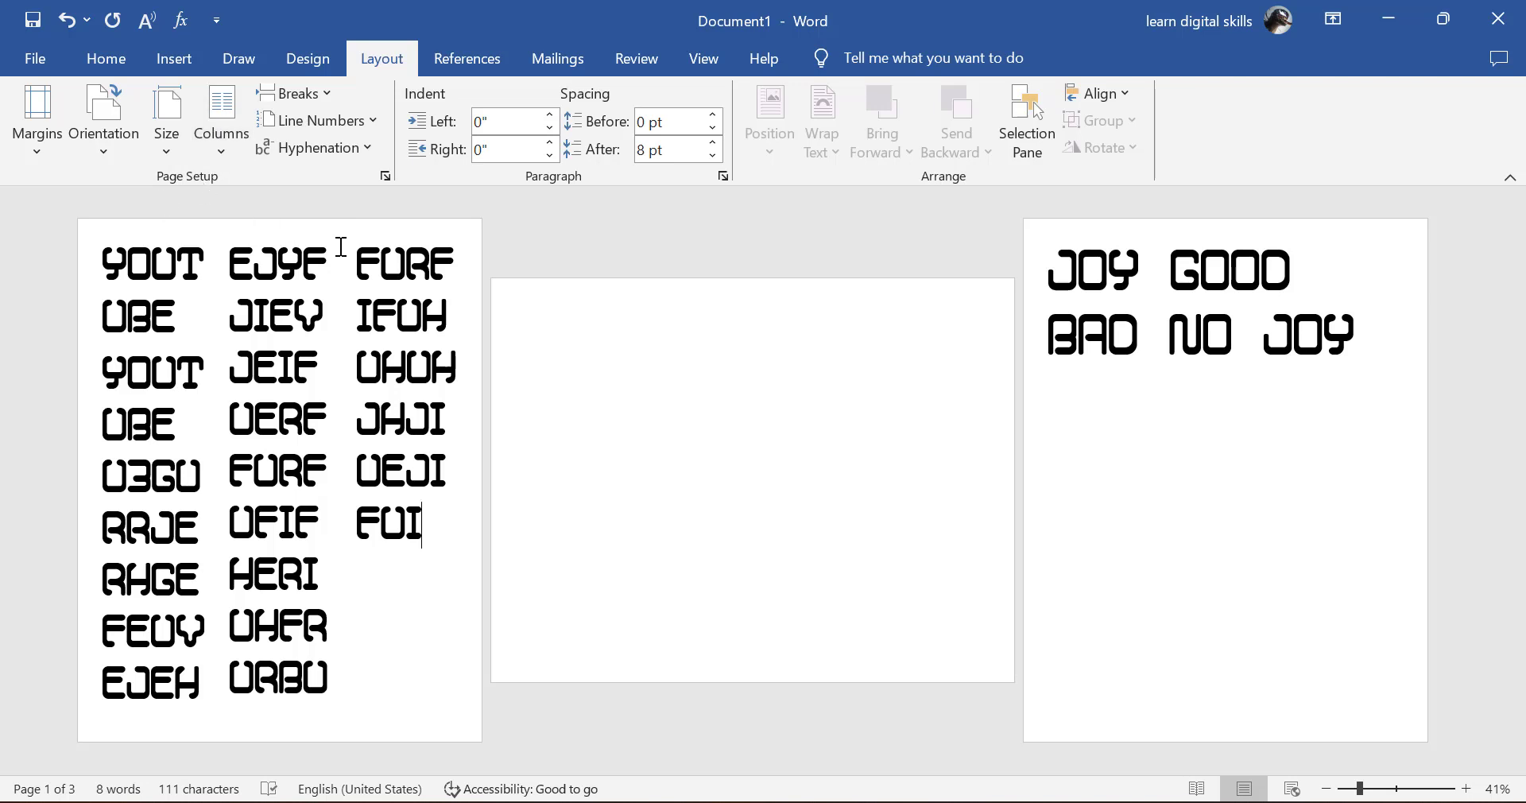
# Step: Insert a footnote on the first YOUTUBE word on page one, leaving the note text empty
pyautogui.click(469, 62)
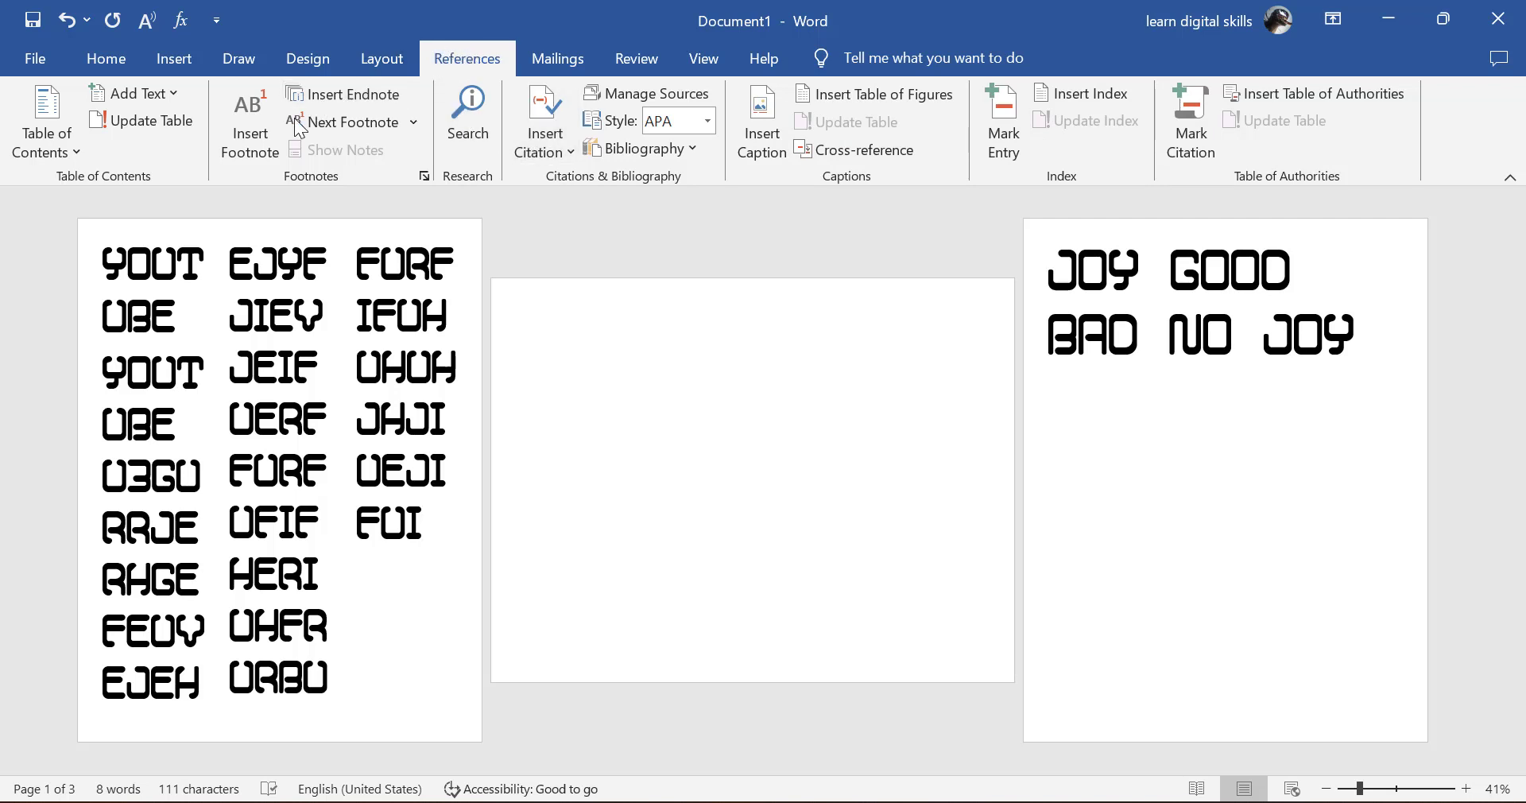
pyautogui.click(104, 254)
pyautogui.moveTo(105, 265); pyautogui.dragTo(209, 318)
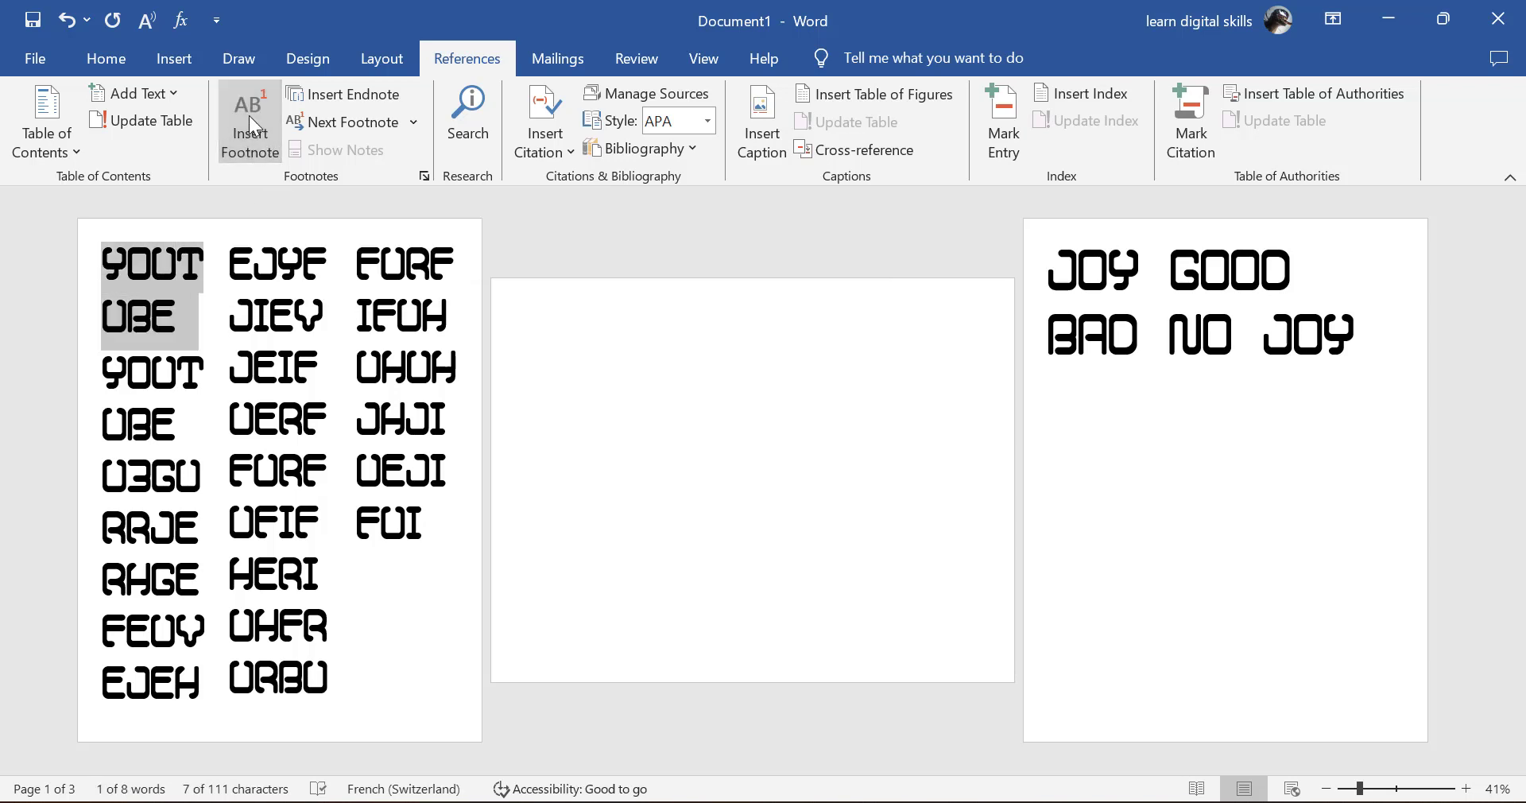
pyautogui.click(249, 116)
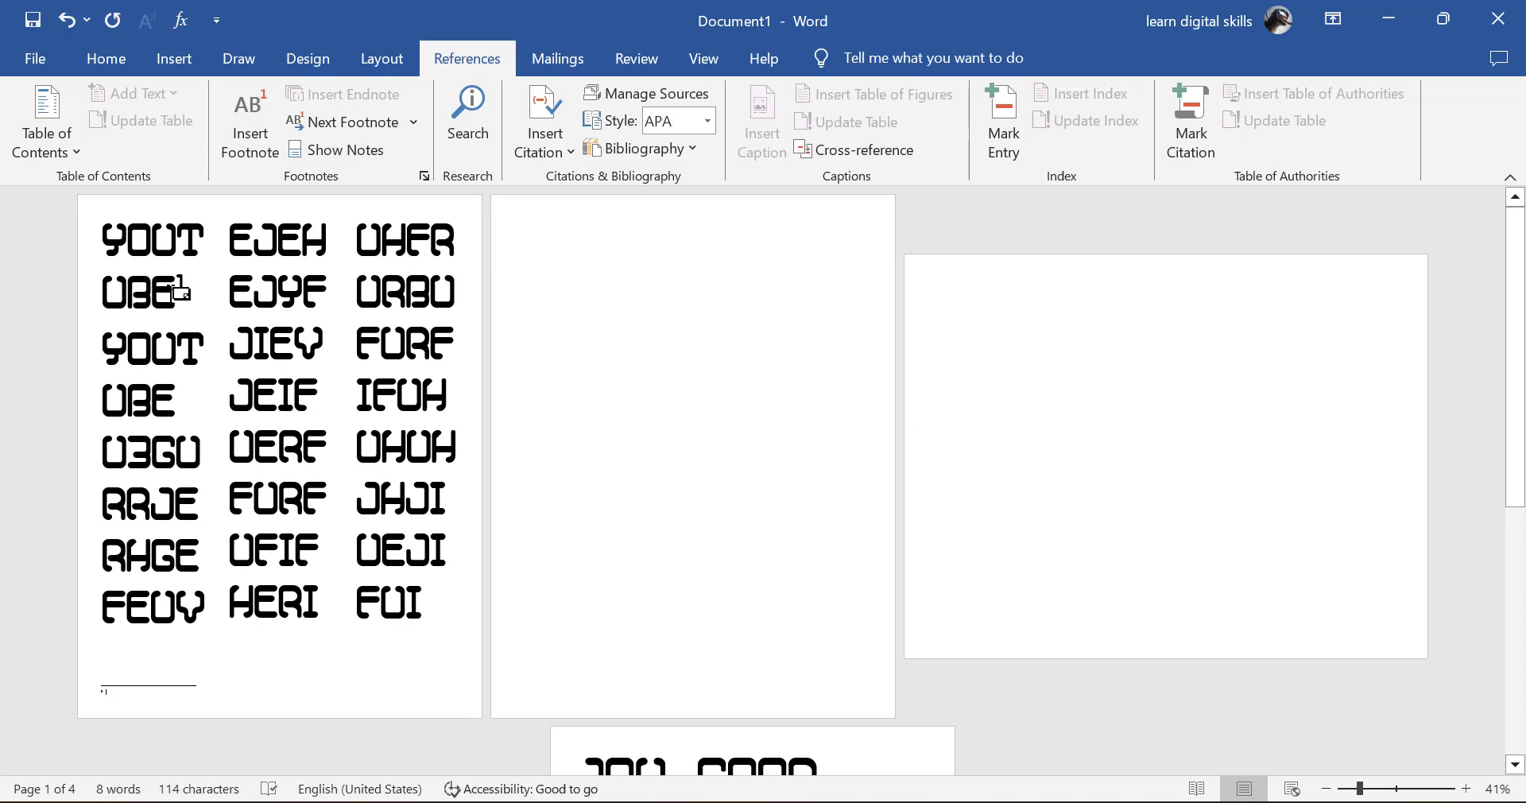
pyautogui.moveTo(178, 296)
# Step: Look over the mailing, review and view tools, page through the document in Read Mode, and return to Print Layout
pyautogui.click(545, 57)
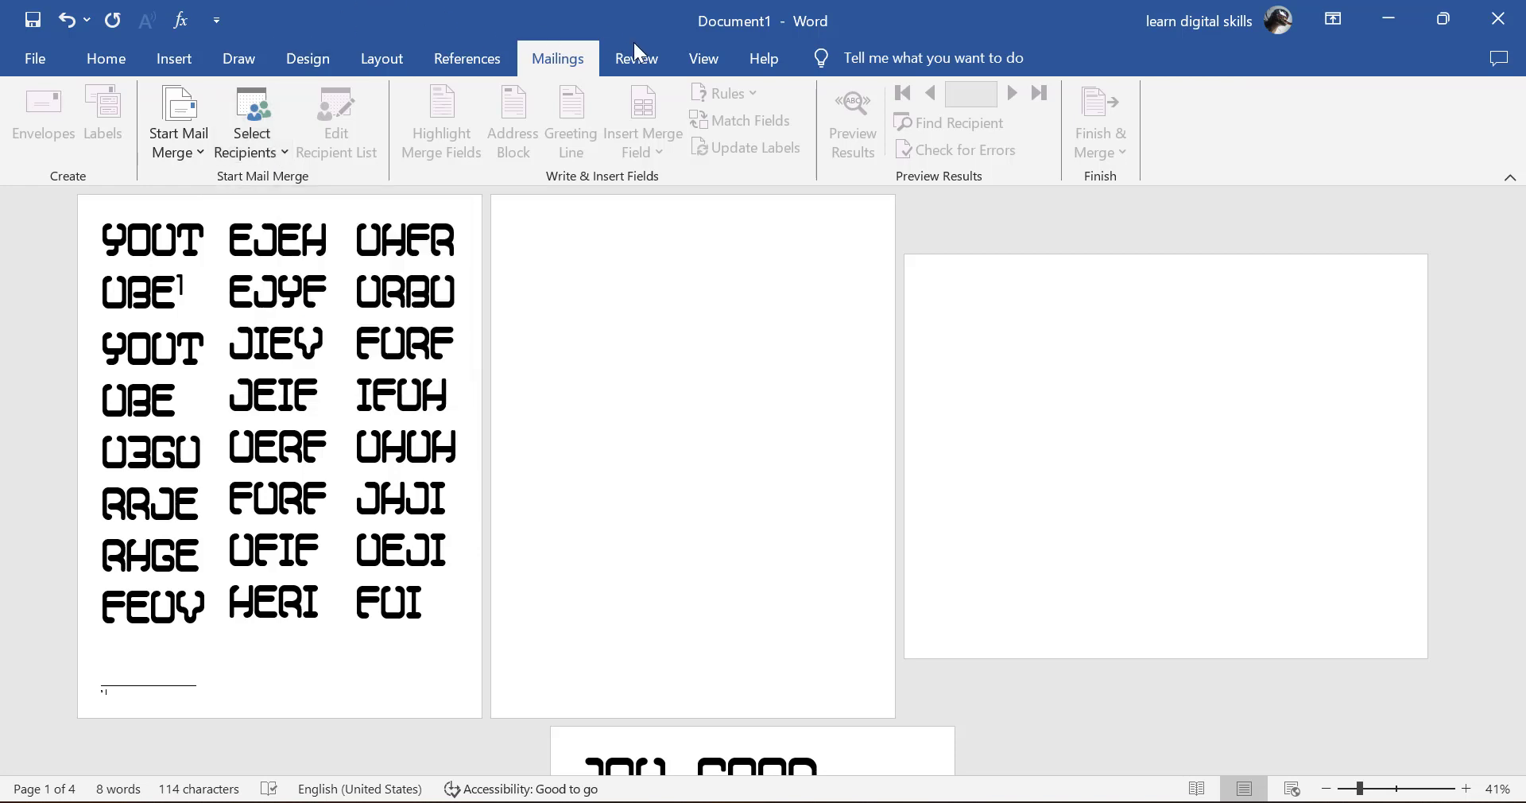
pyautogui.click(641, 65)
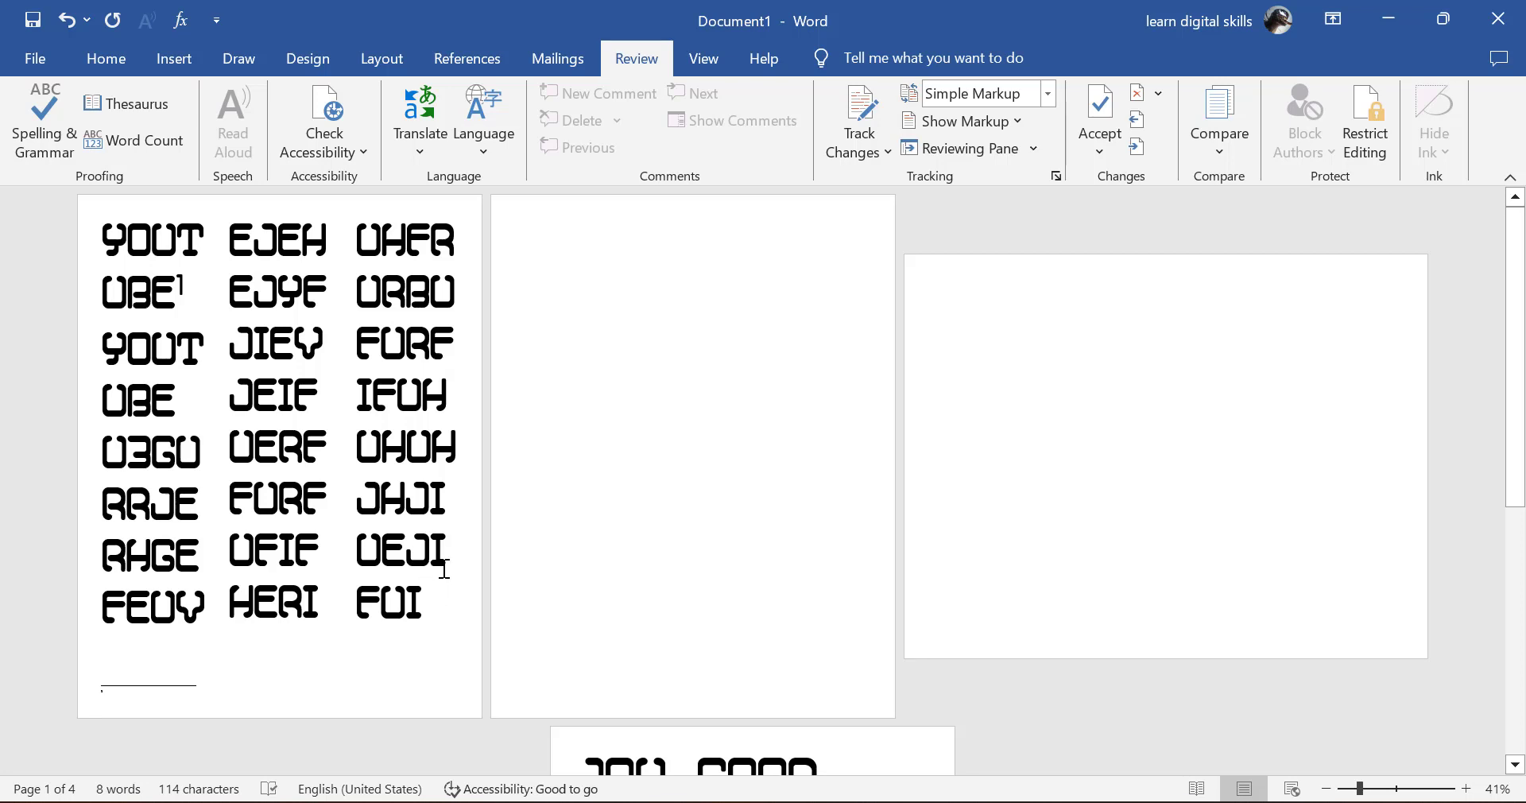
pyautogui.click(702, 64)
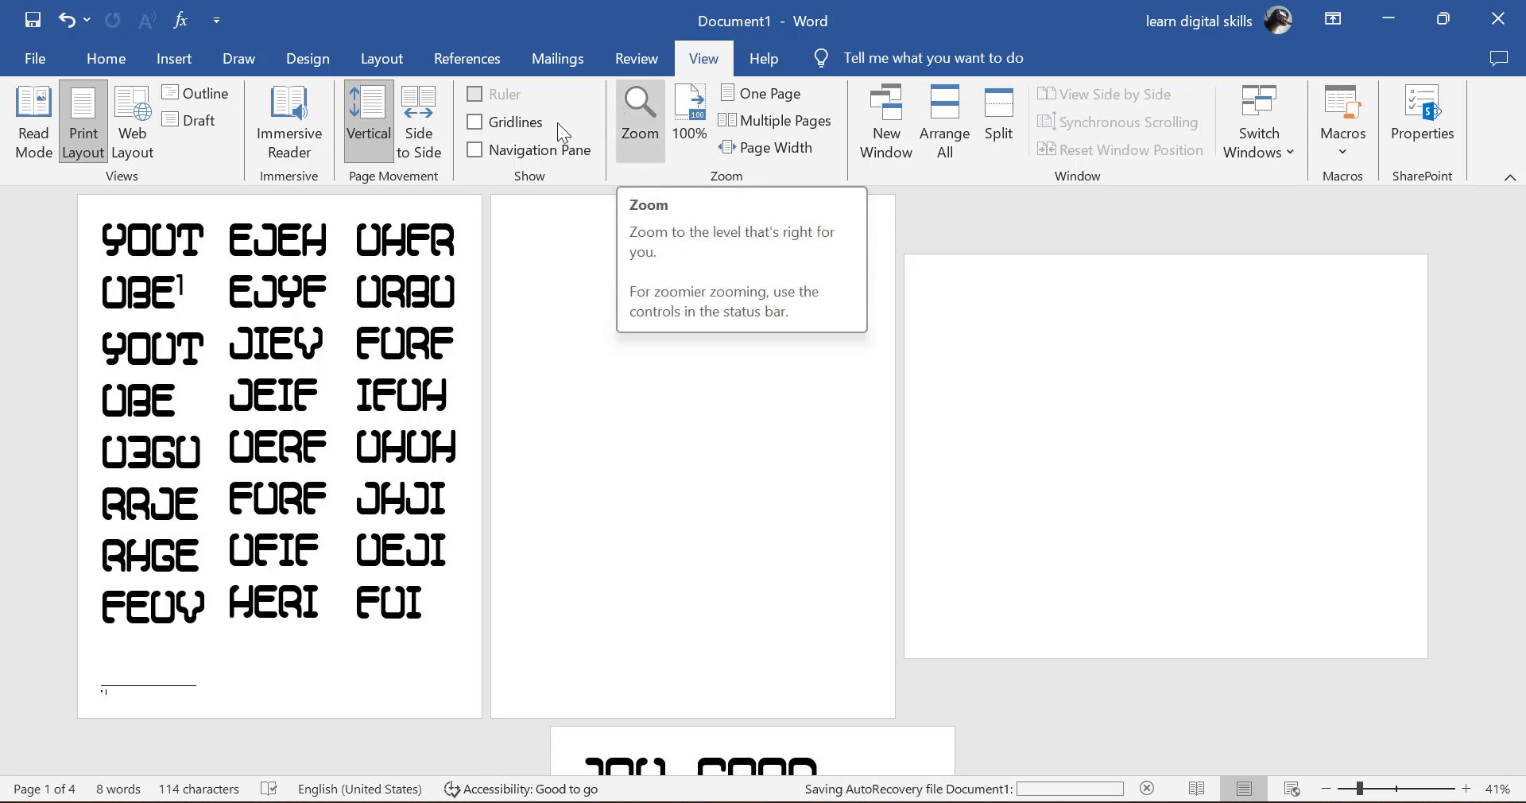
pyautogui.click(24, 118)
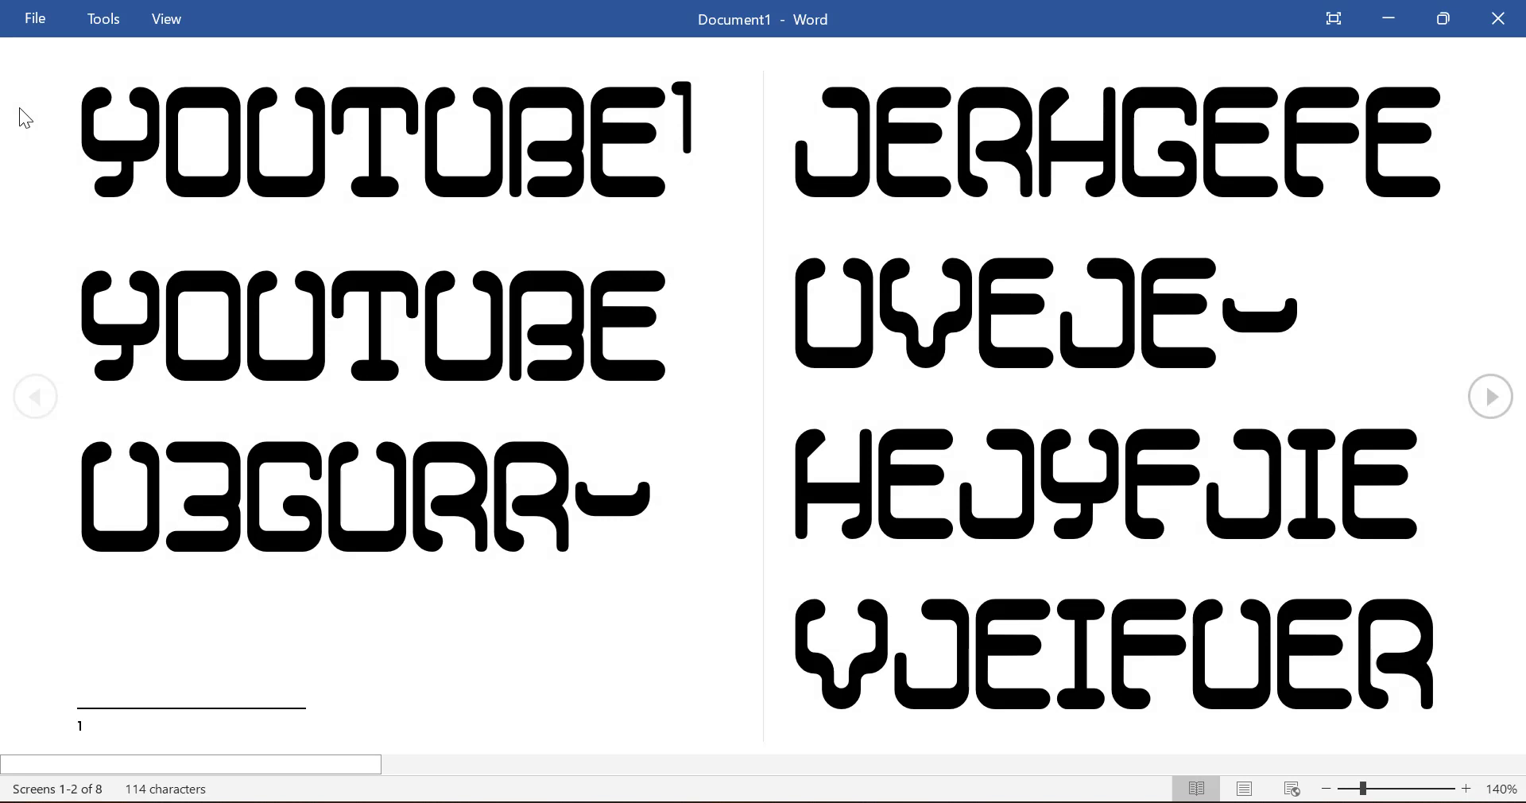
pyautogui.press('Right')
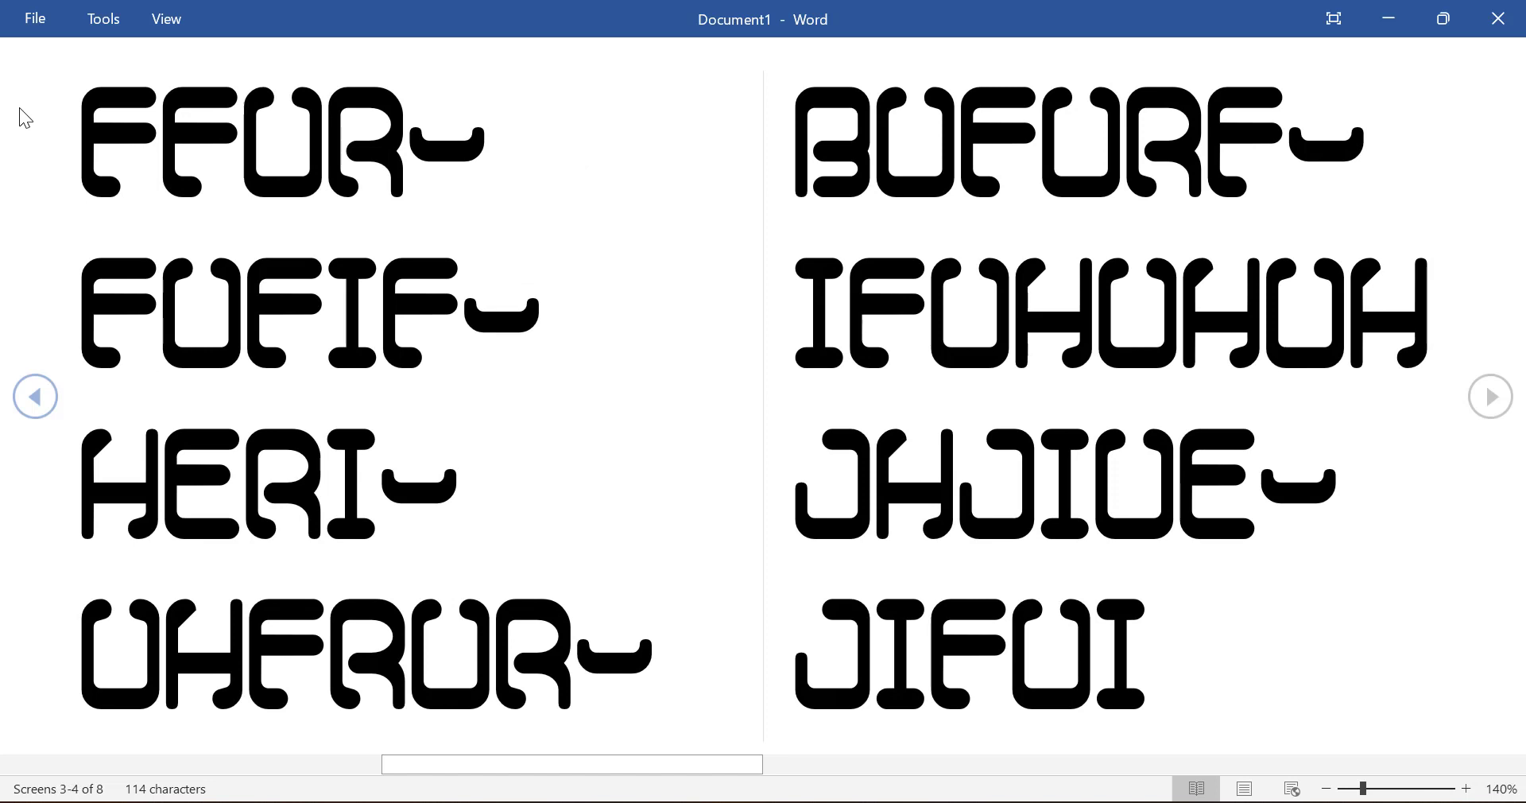
pyautogui.press('Escape')
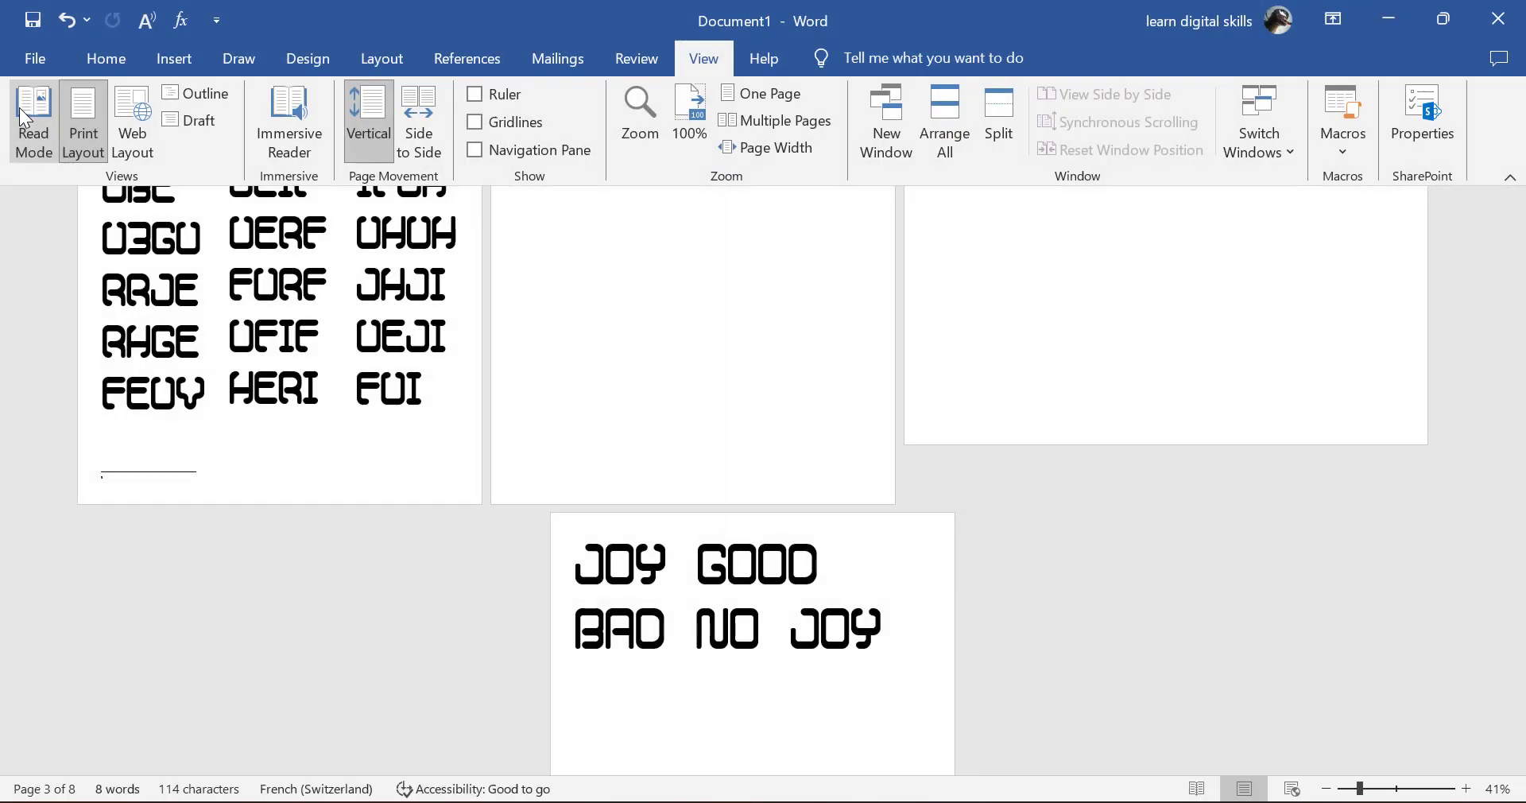
# Step: Search the commands for RUL and switch the ruler on and back off from the results
pyautogui.click(771, 62)
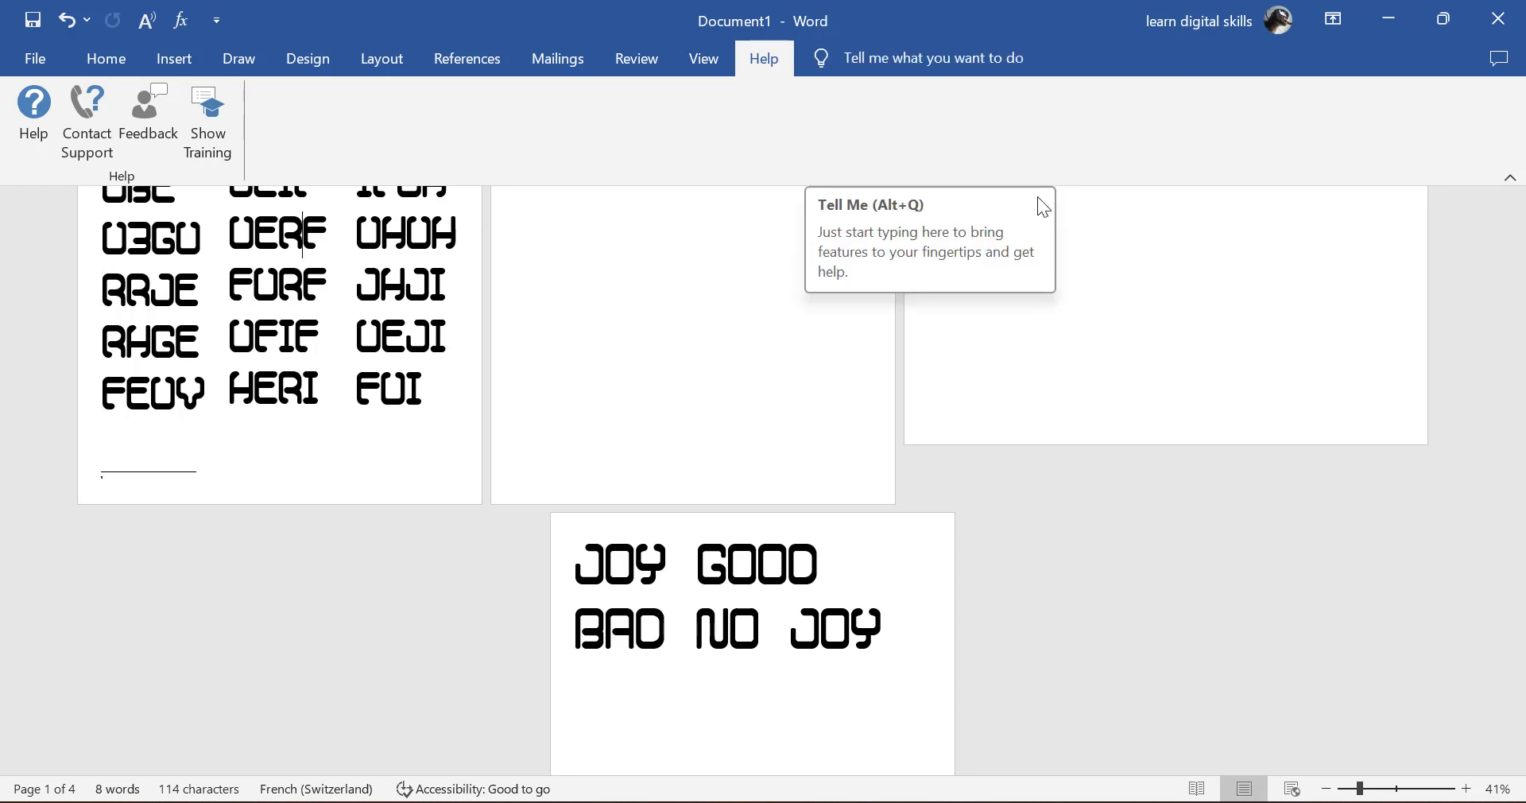
pyautogui.click(882, 65)
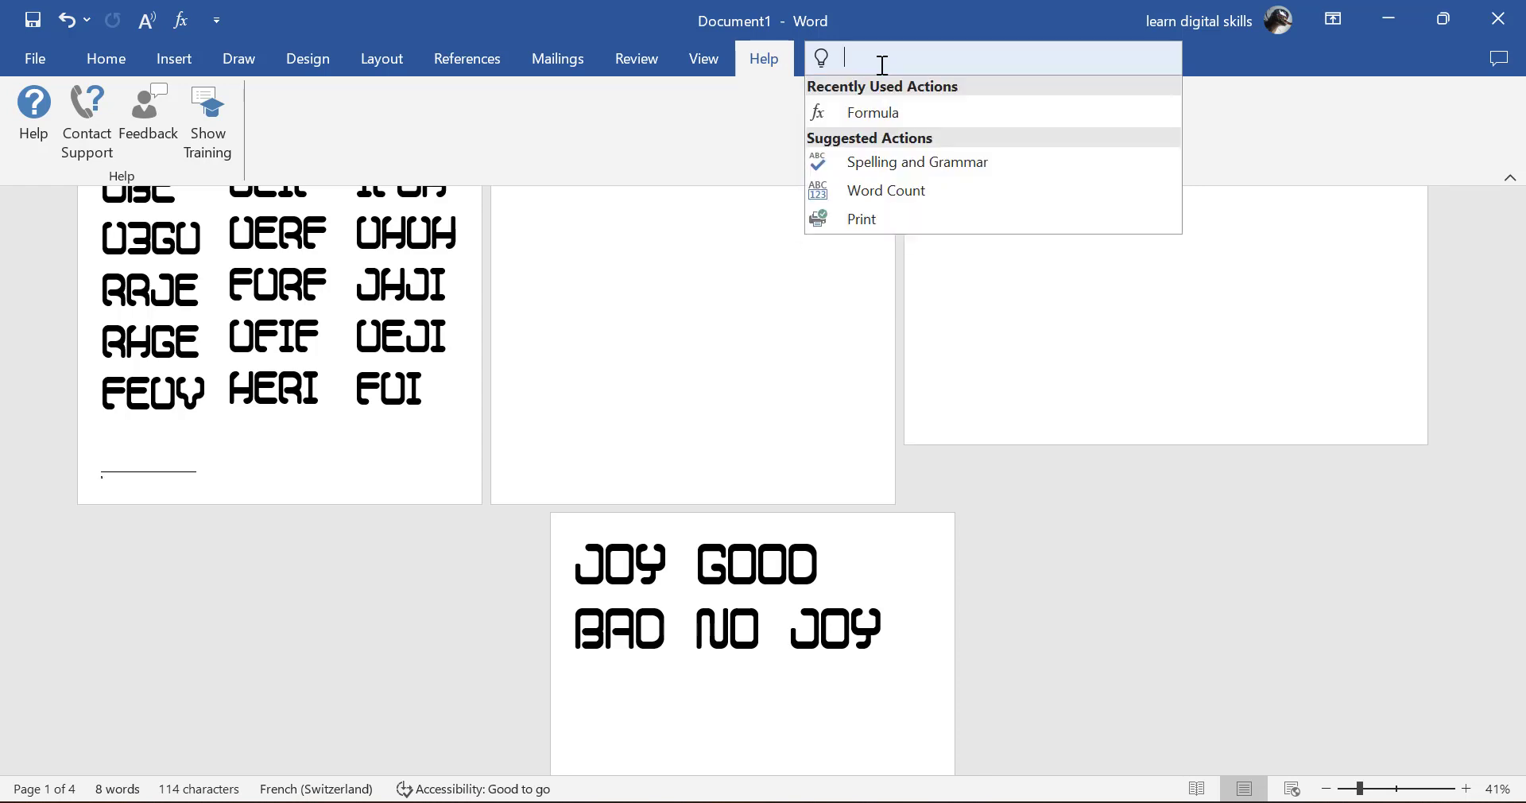
pyautogui.write('RU')
pyautogui.click(882, 142)
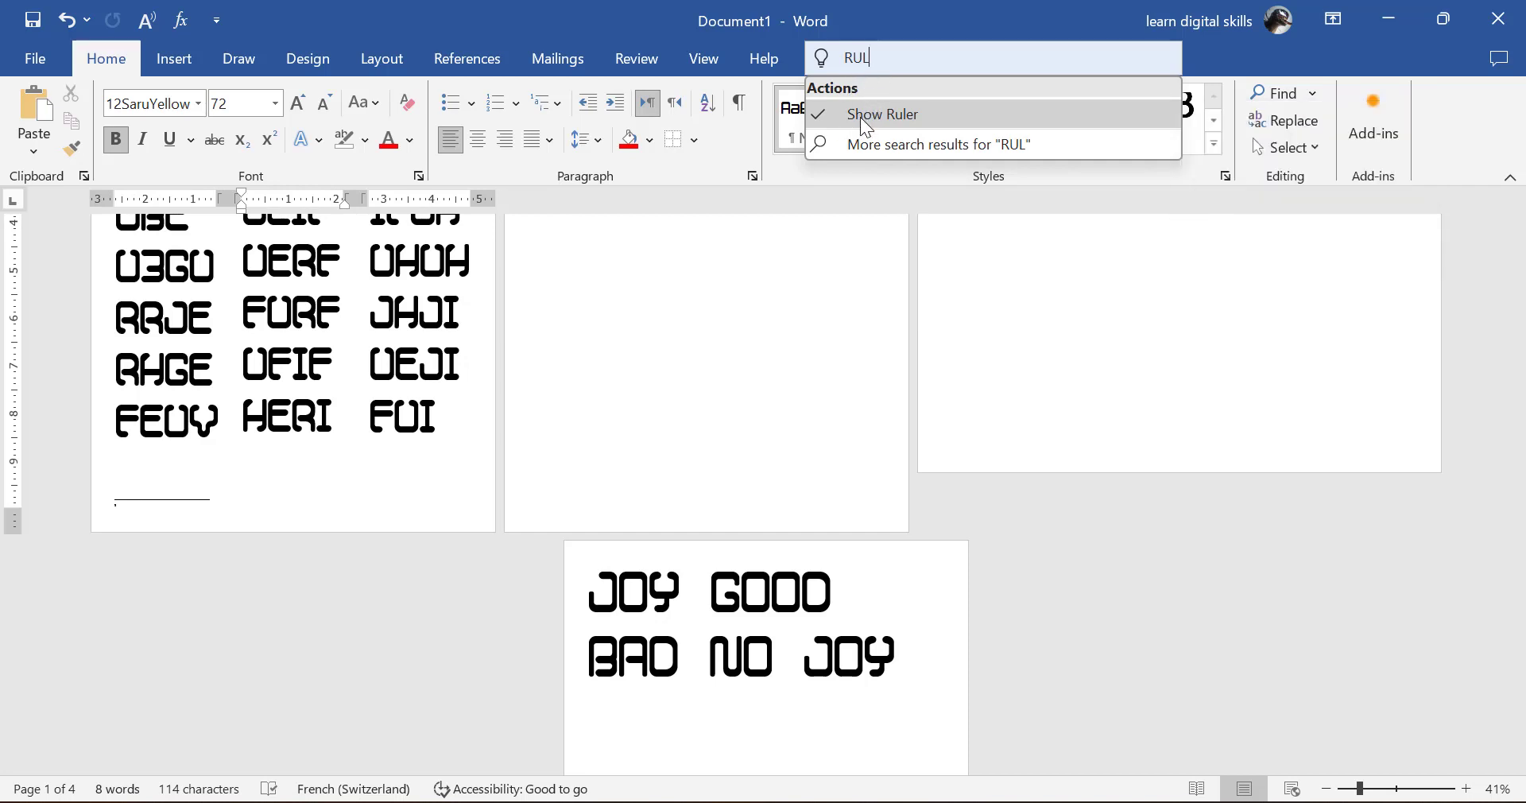
pyautogui.click(866, 117)
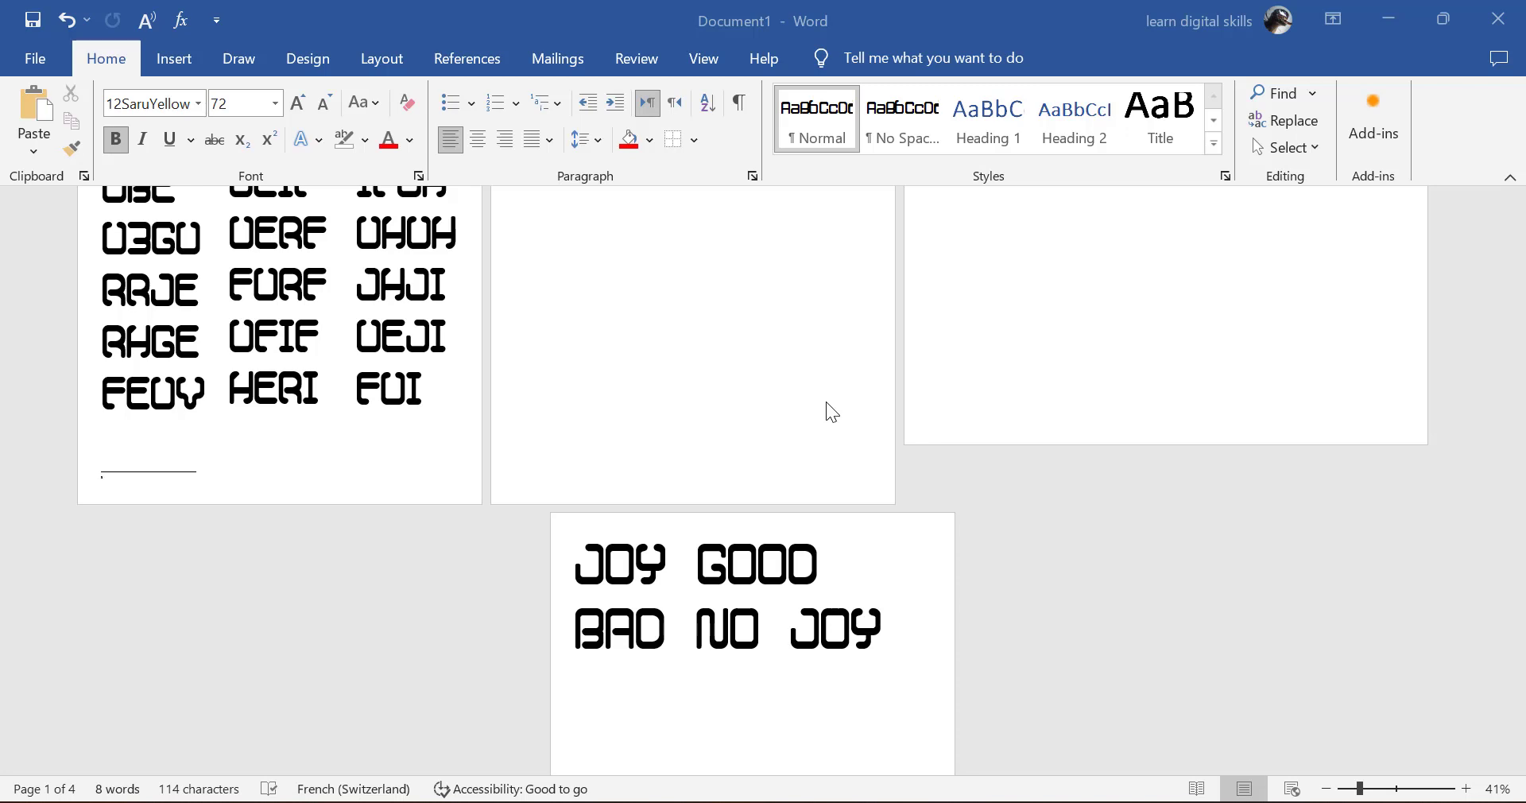
# Step: Examine the Save As dialog and the PDF/XPS export options without saving or exporting, and return to the document
pyautogui.click(37, 61)
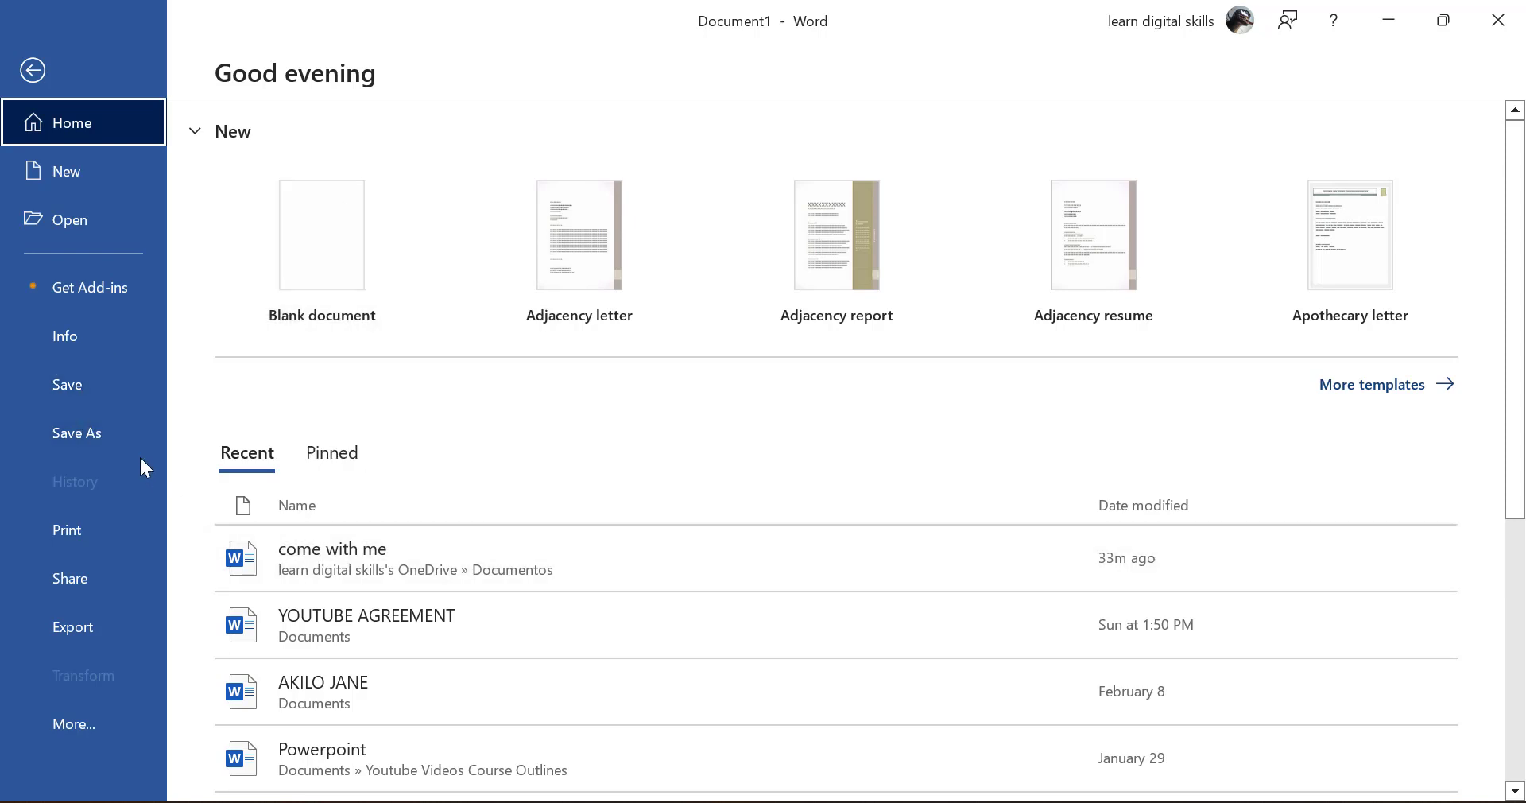
pyautogui.click(77, 413)
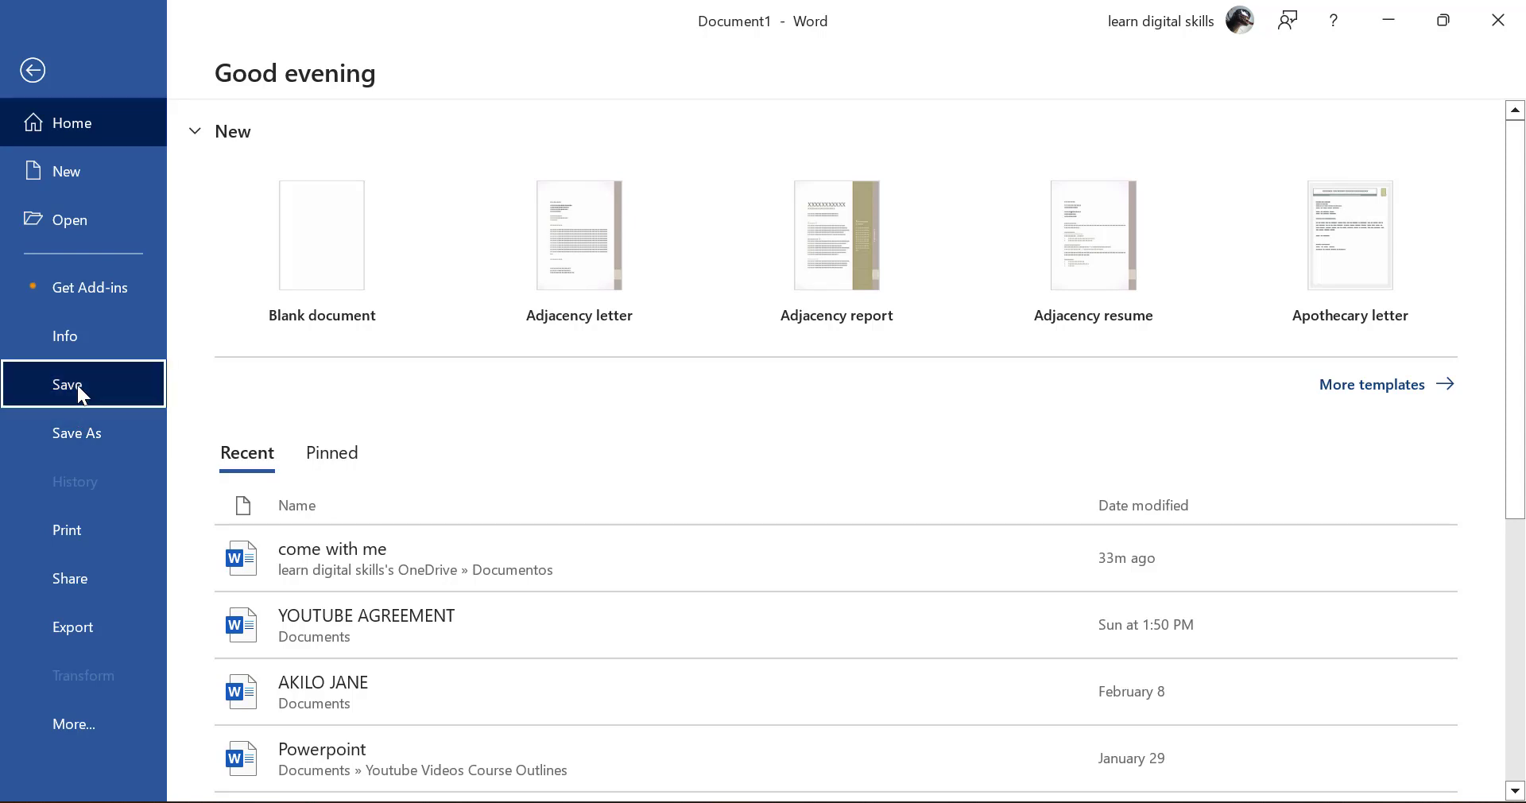
pyautogui.click(324, 461)
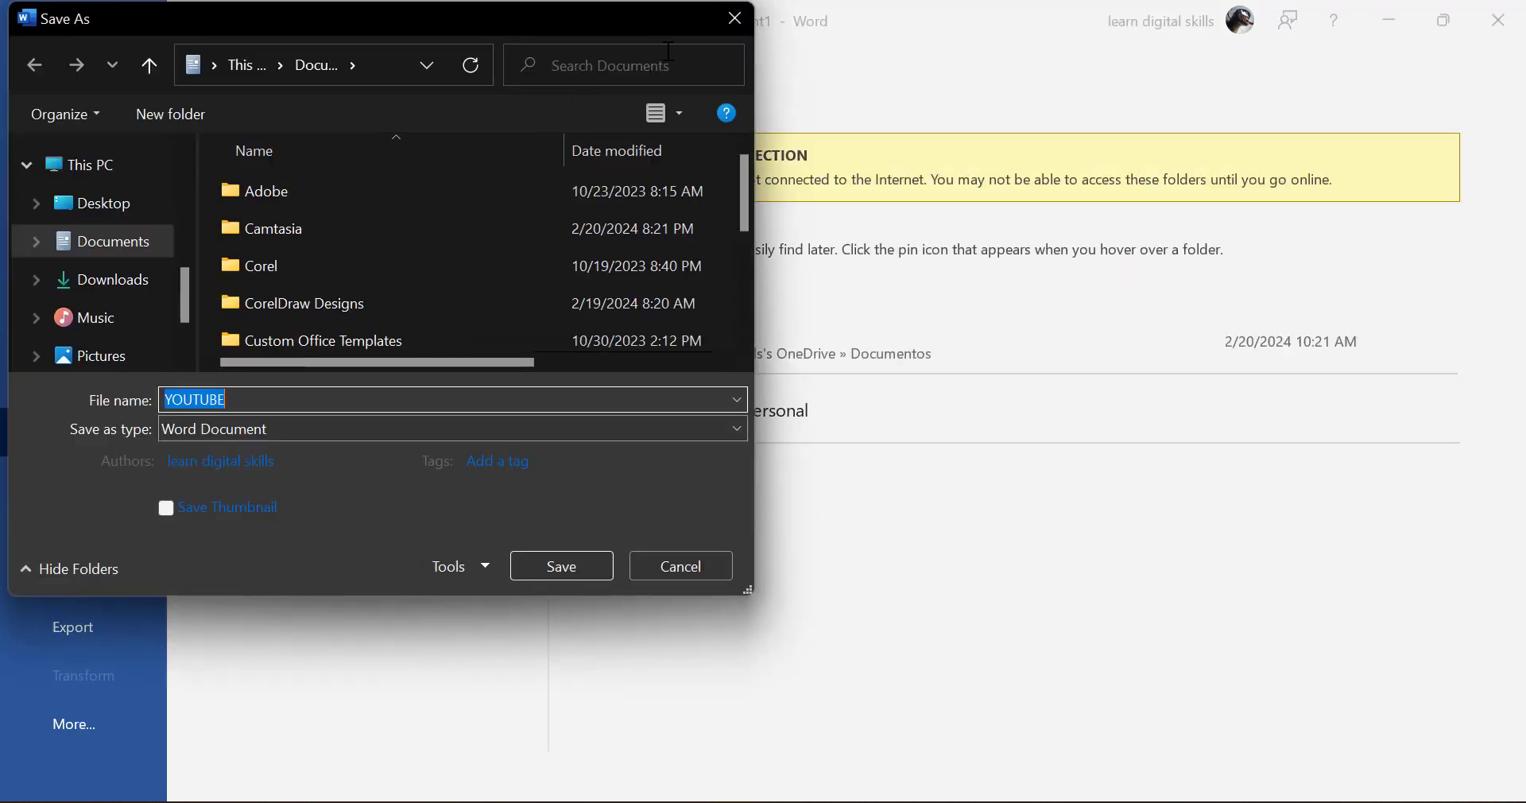
pyautogui.click(736, 20)
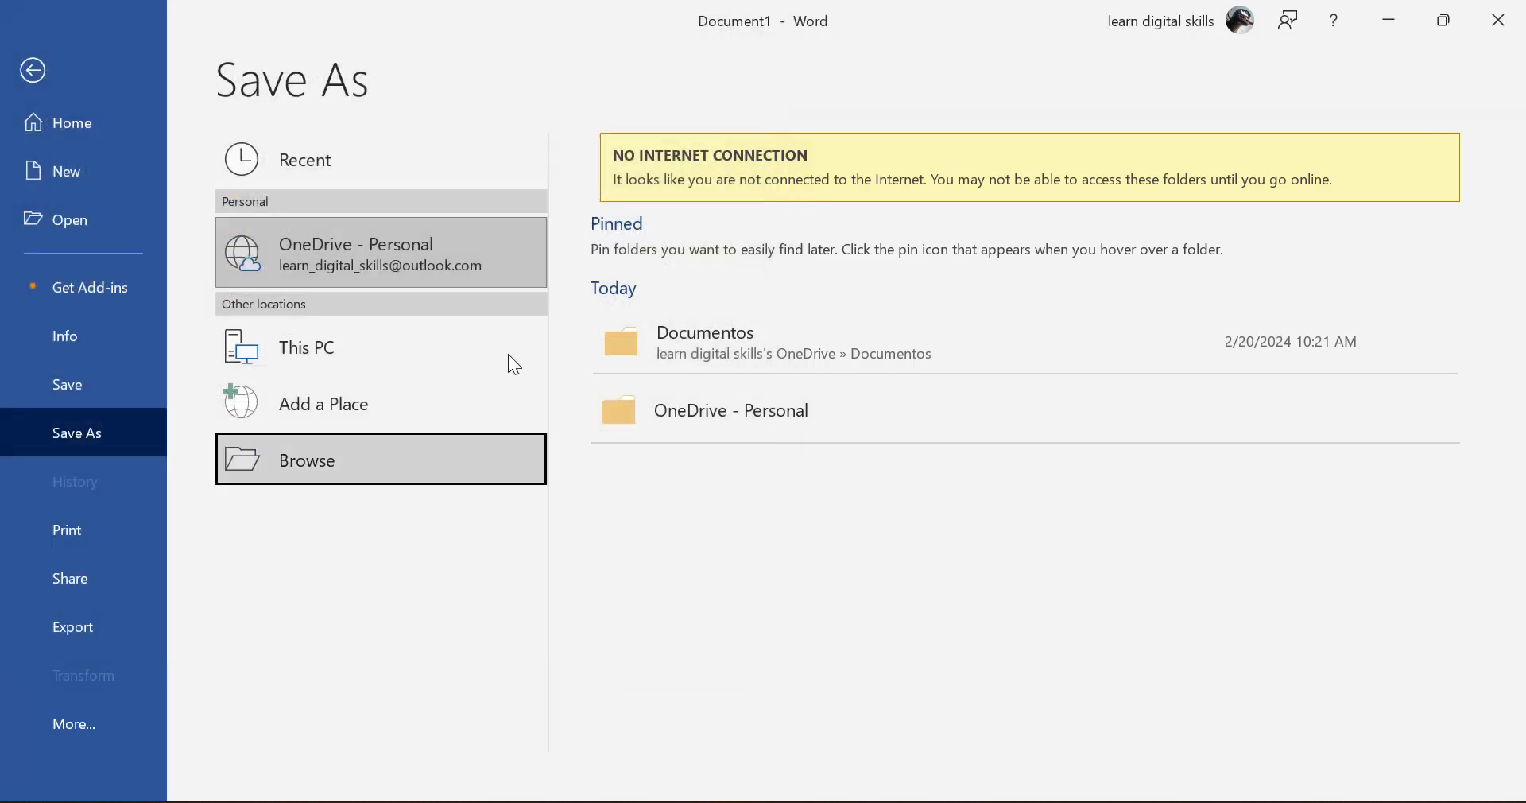
pyautogui.click(112, 392)
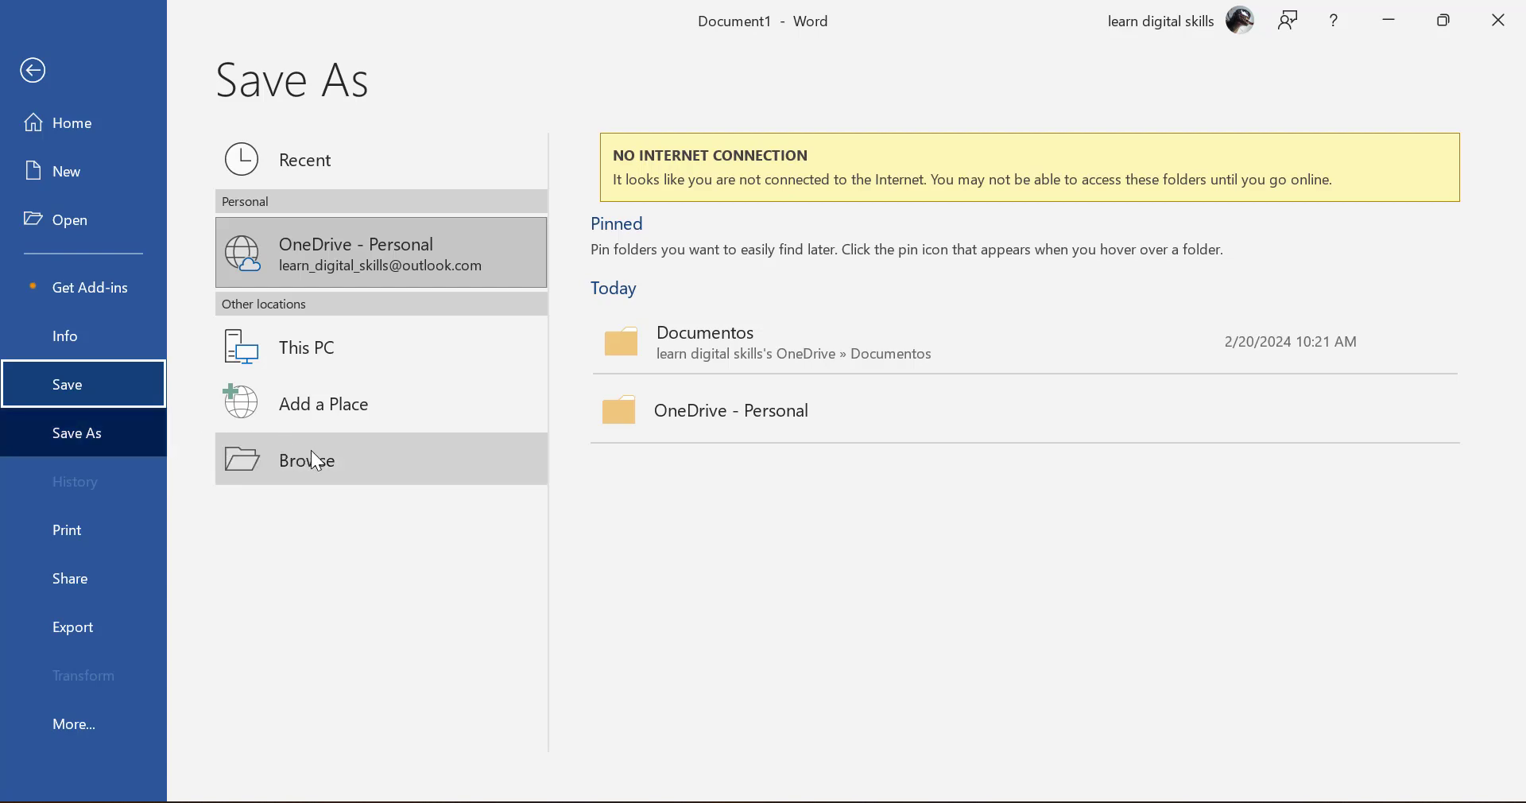
pyautogui.click(371, 462)
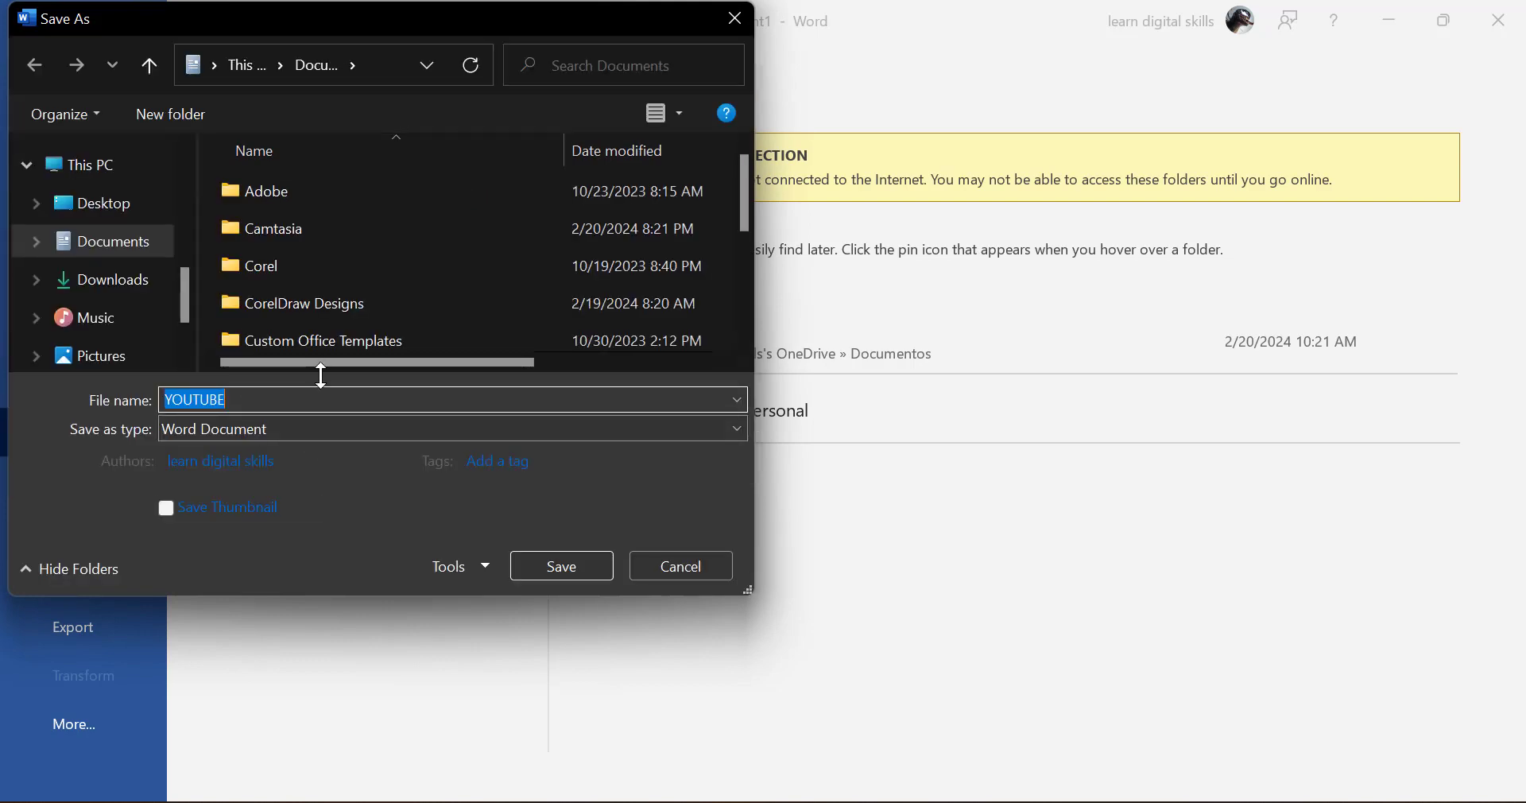
pyautogui.click(733, 24)
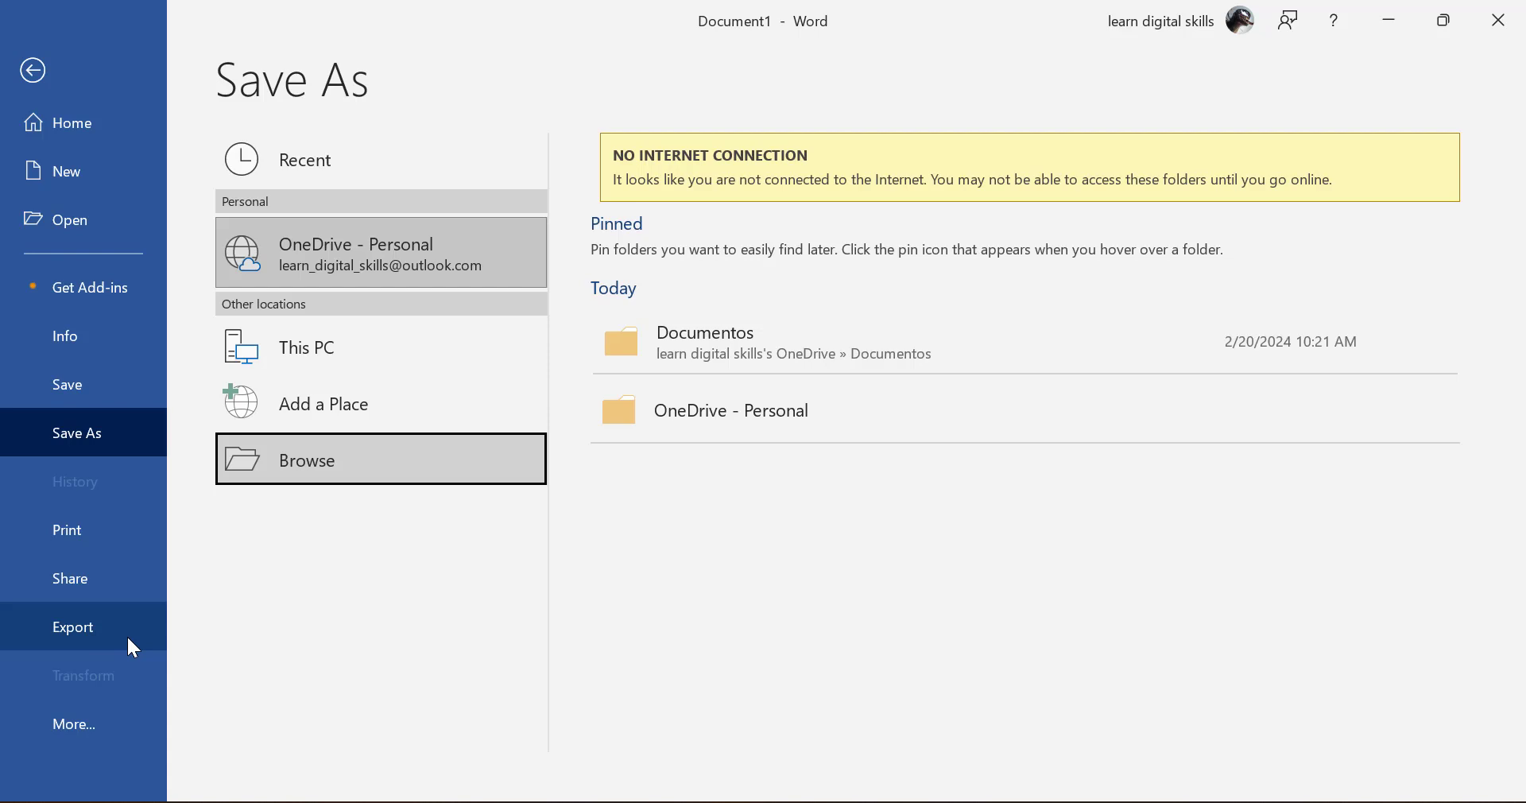
pyautogui.click(87, 627)
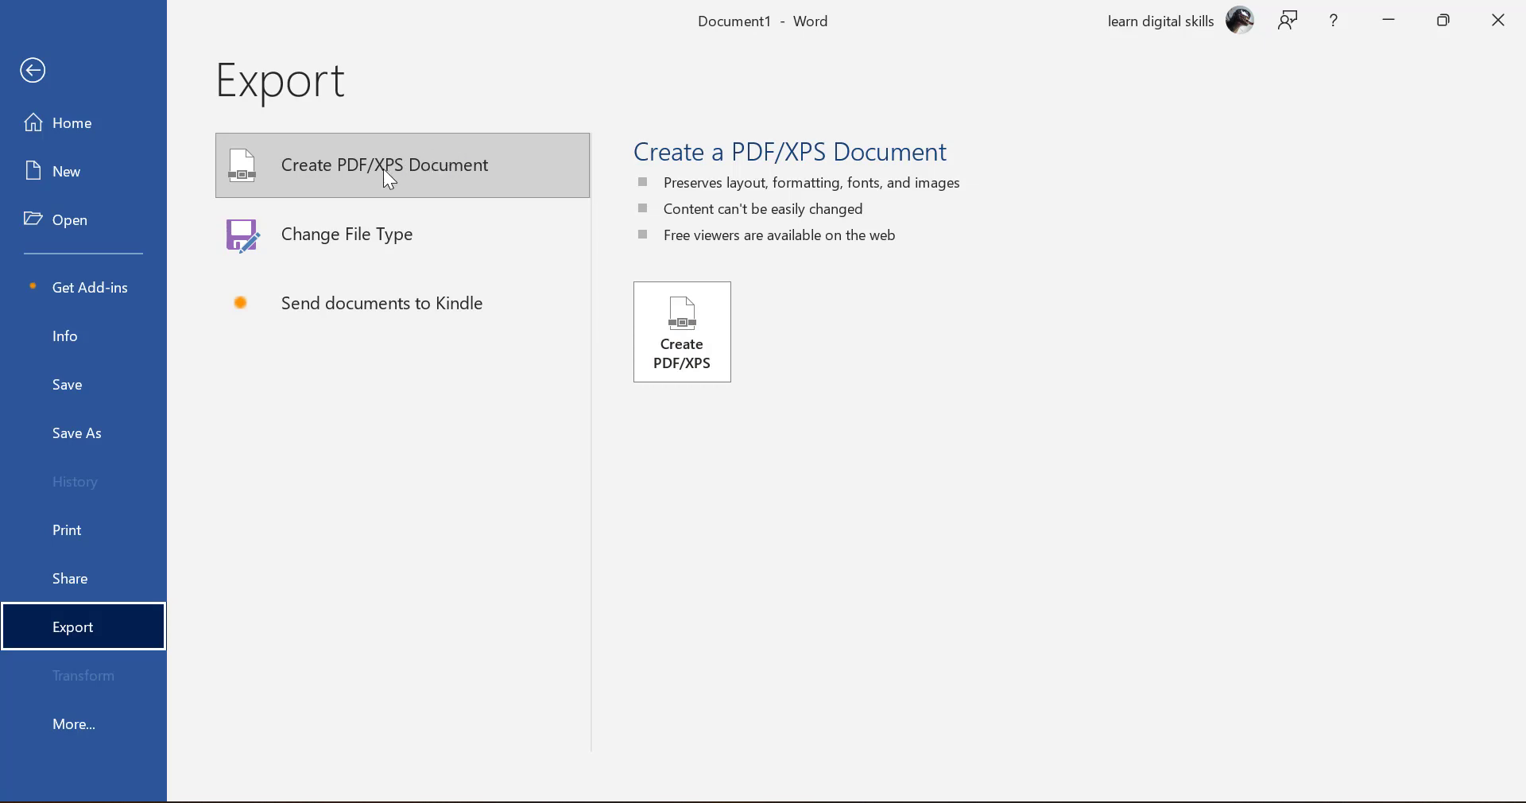
pyautogui.click(32, 71)
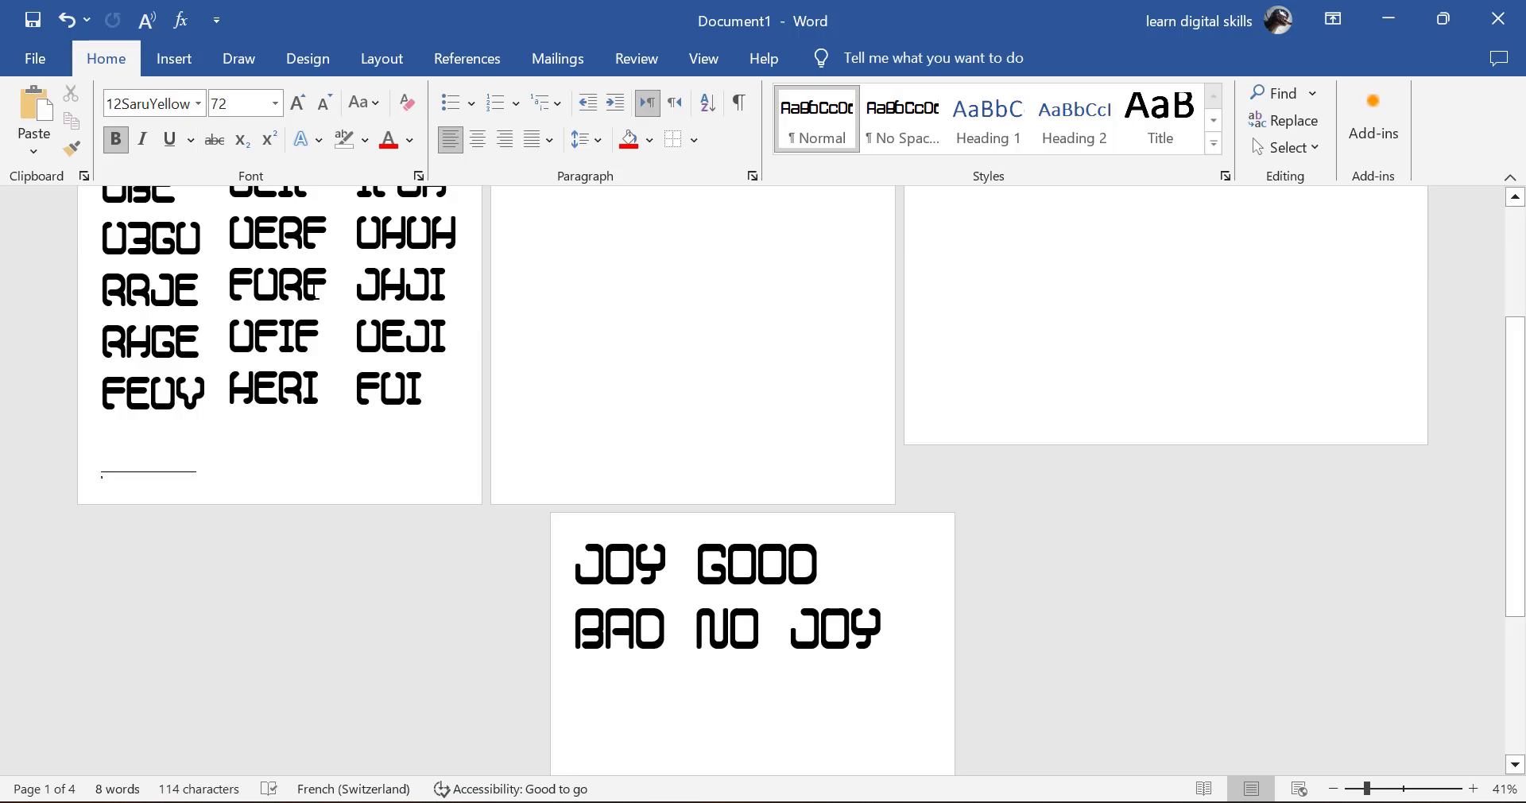